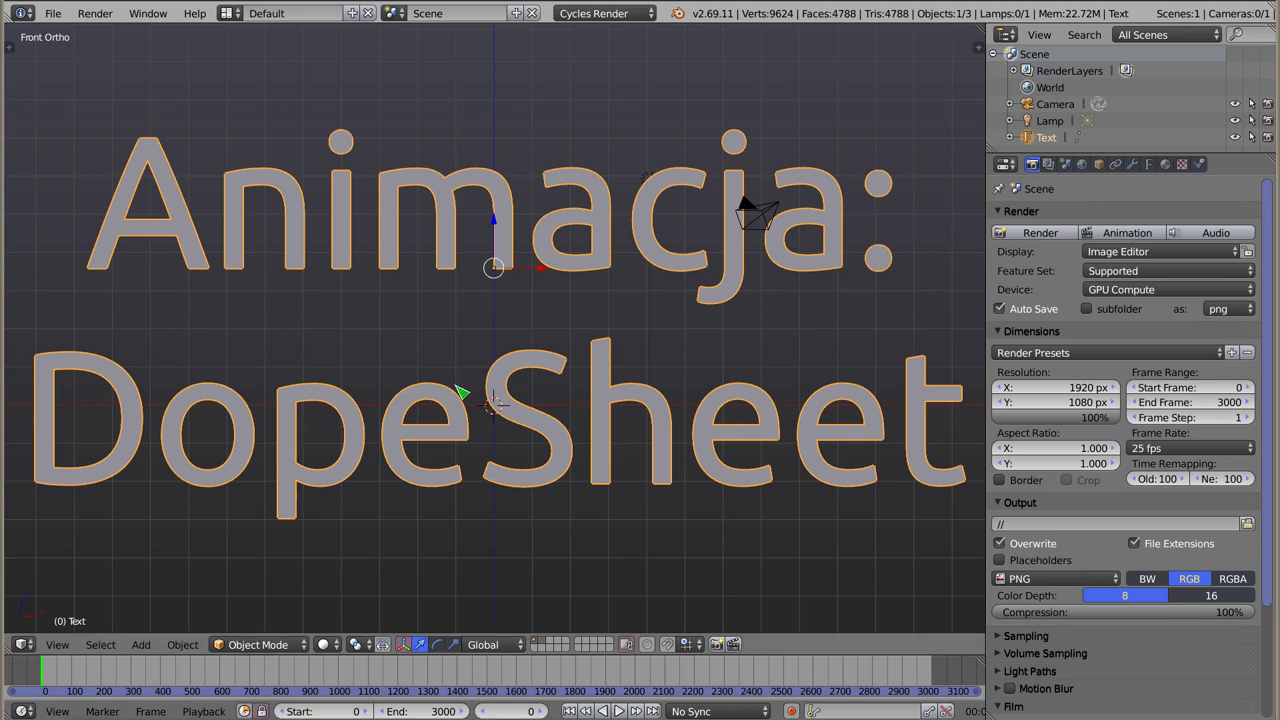
Step: Delete the 'Animacja: DopeSheet' title text so only the camera and lamp remain
key("a")
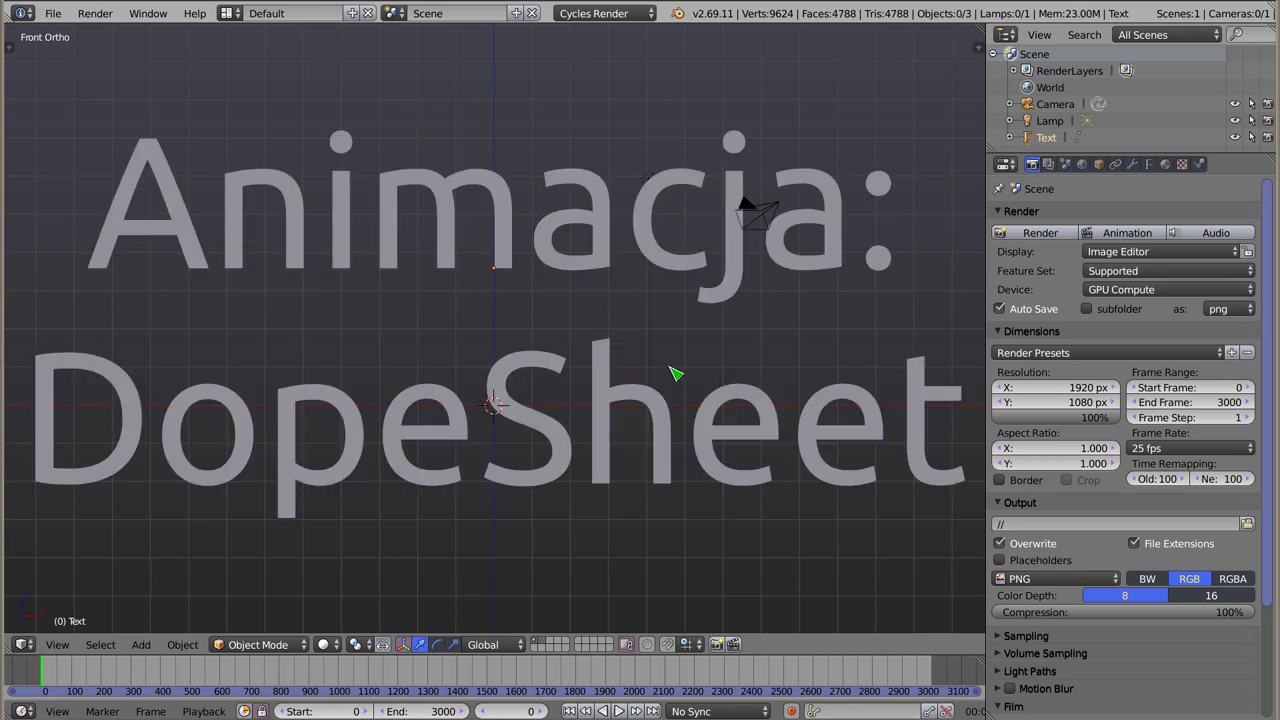
right_click(608, 405)
key("x")
left_click(609, 406)
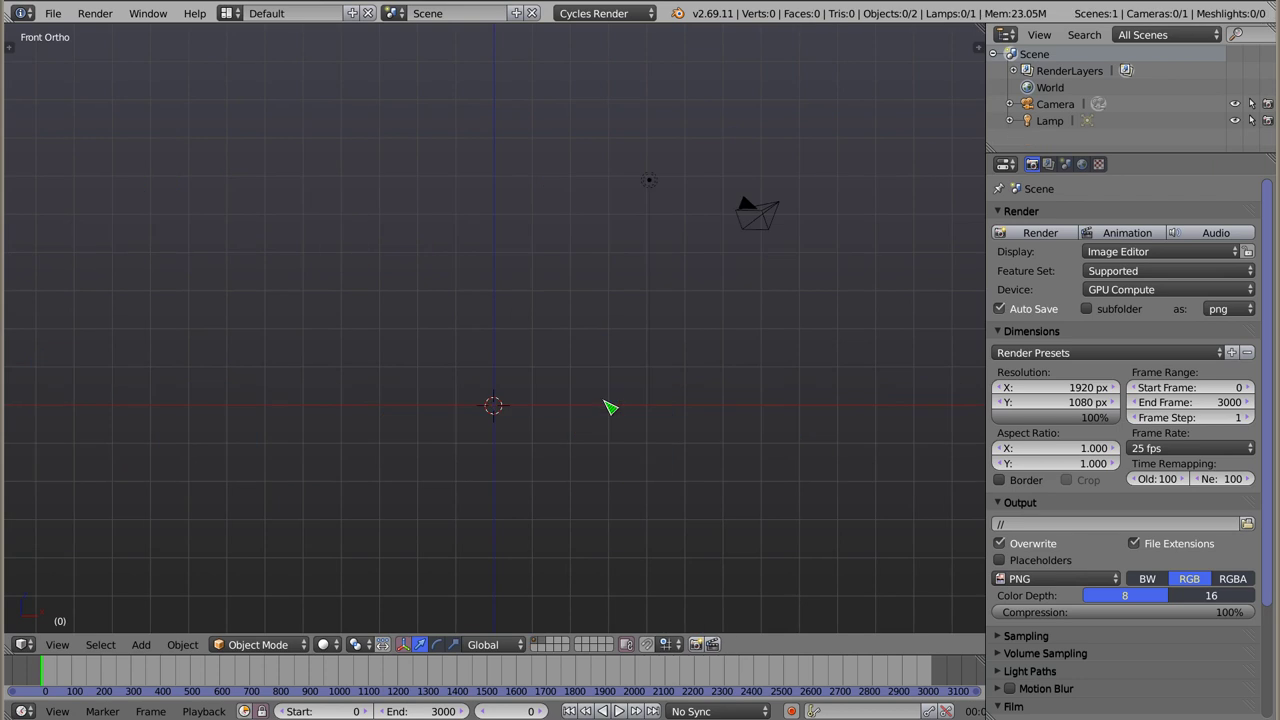
Step: Switch to the Animation layout and add a Suzanne monkey, viewed from the front
left_click(228, 13)
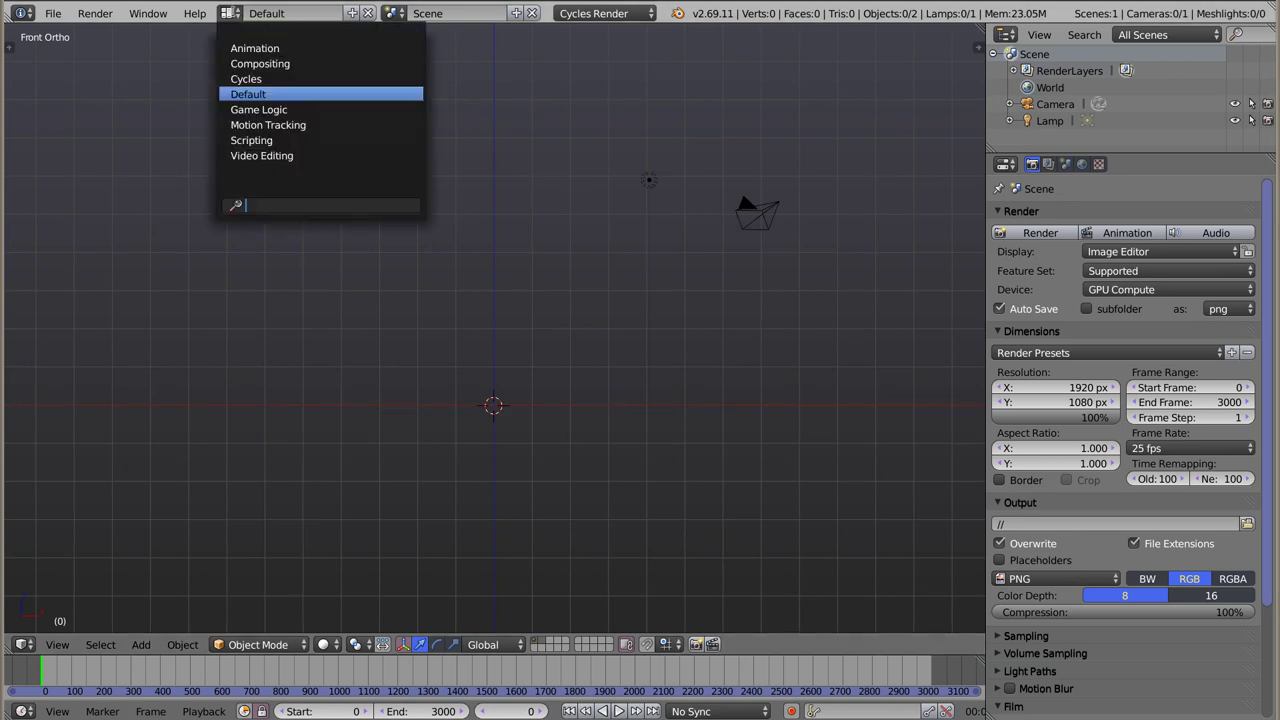
left_click(308, 48)
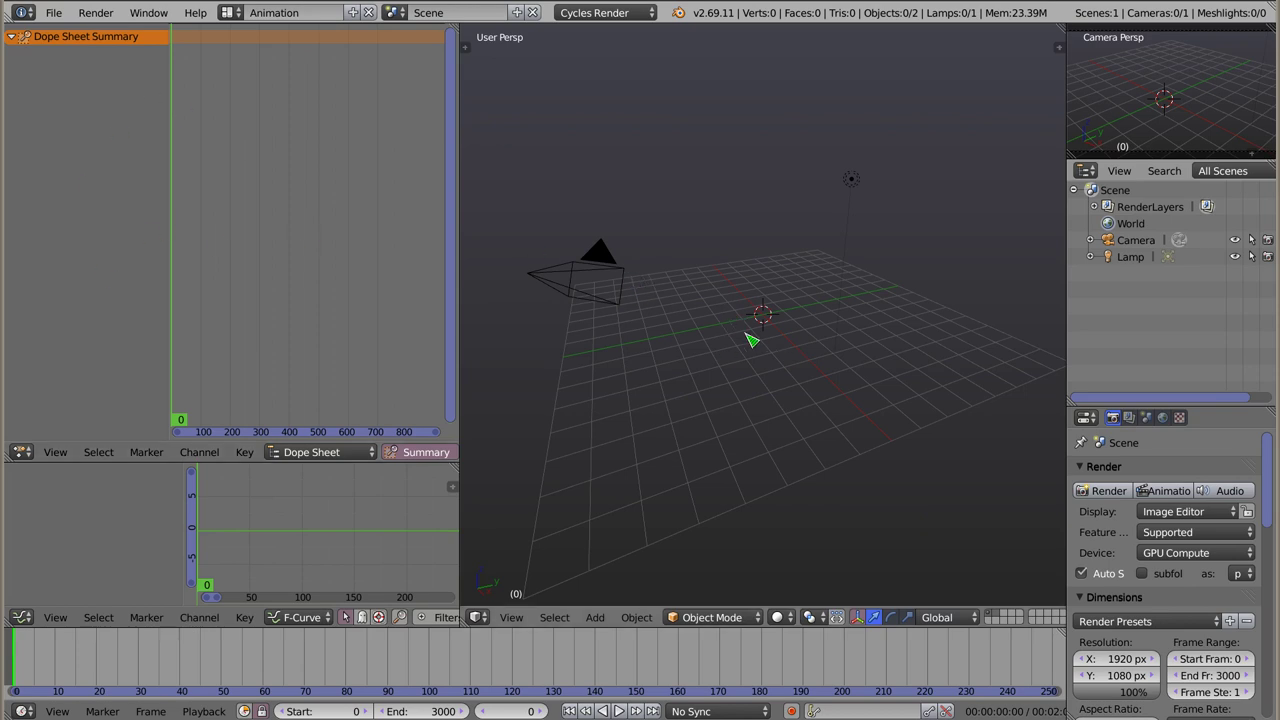
key("shift+a")
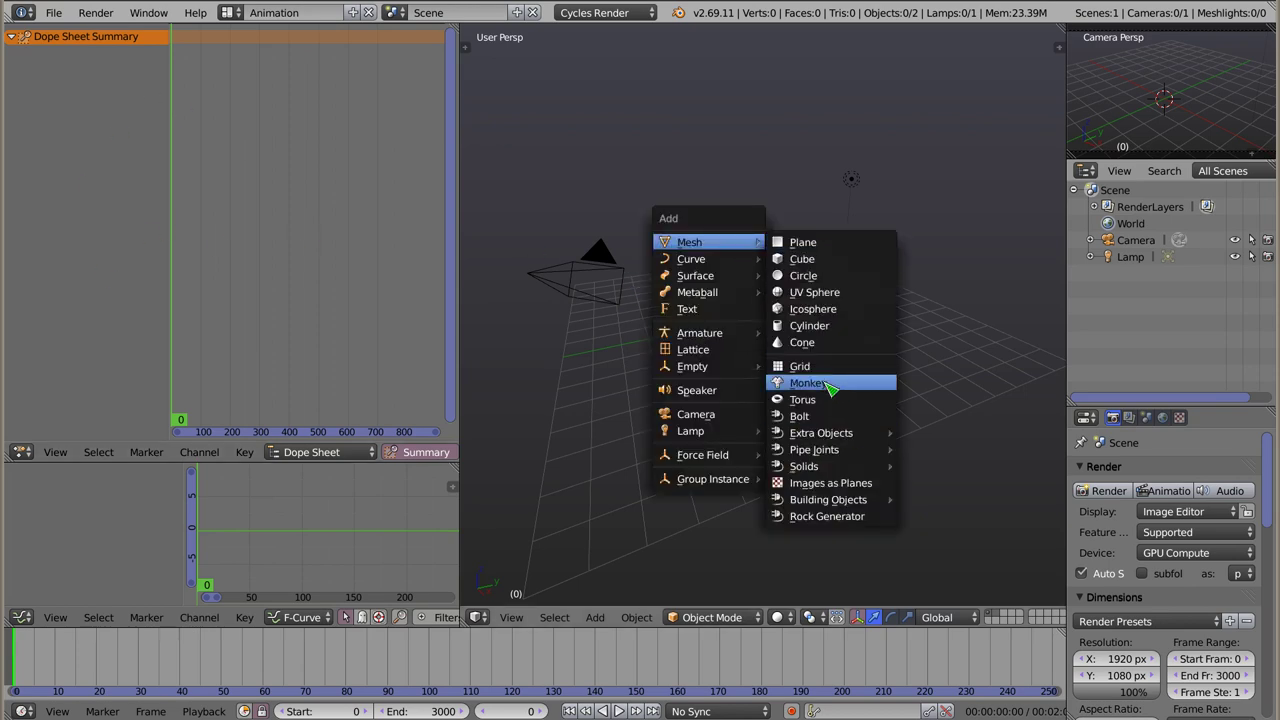
left_click(829, 388)
key("KP_1")
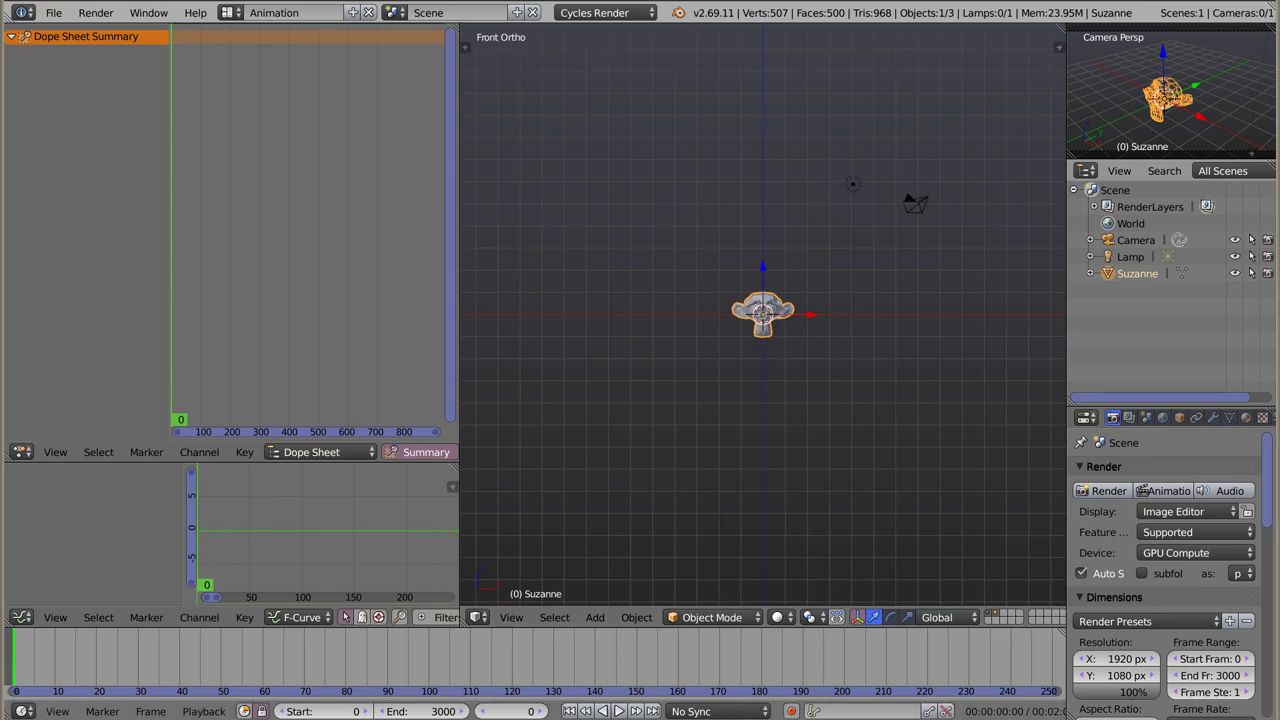
Step: Turn on automatic keyframing and start moving Suzanne during playback to record her motion
left_click(791, 711)
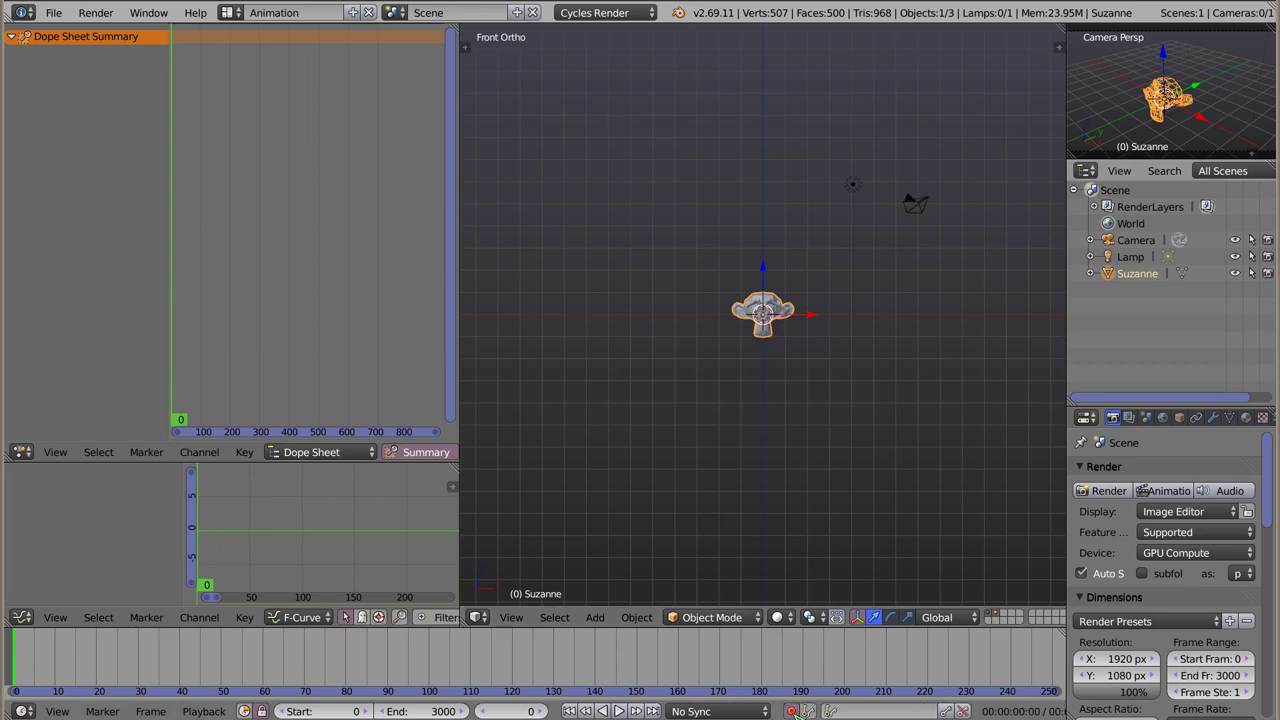
key("g")
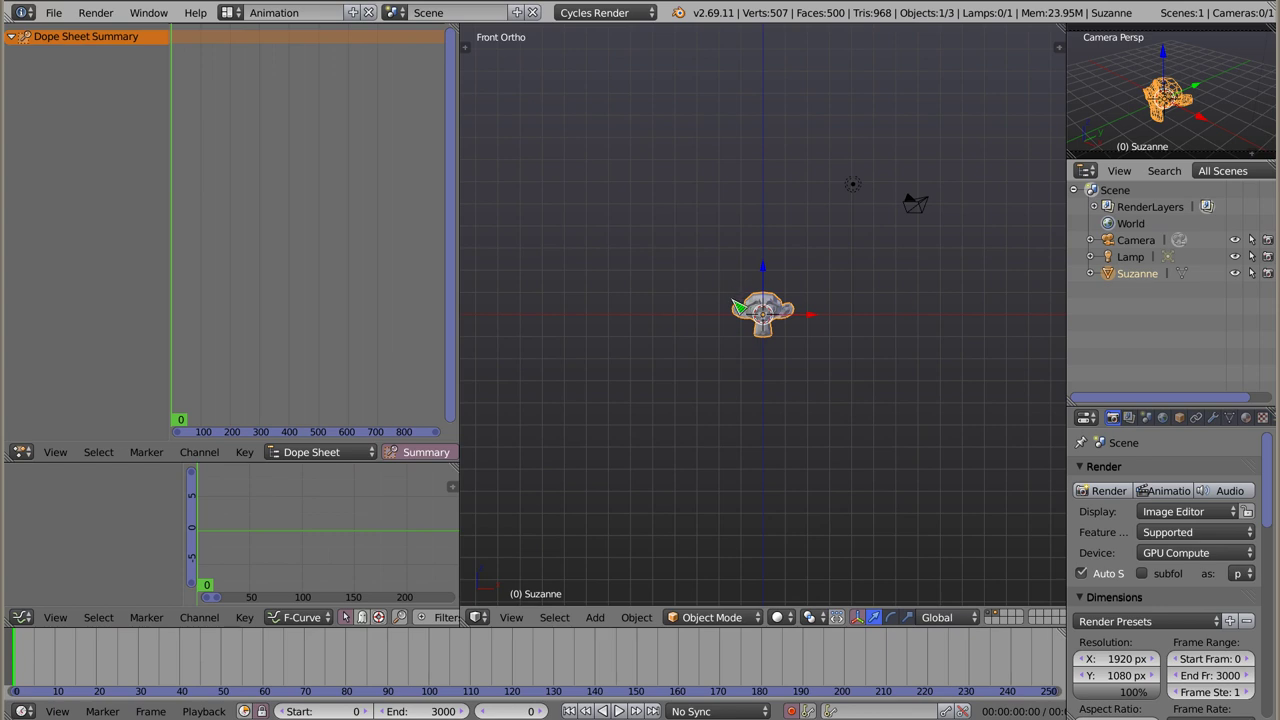
key("alt+a")
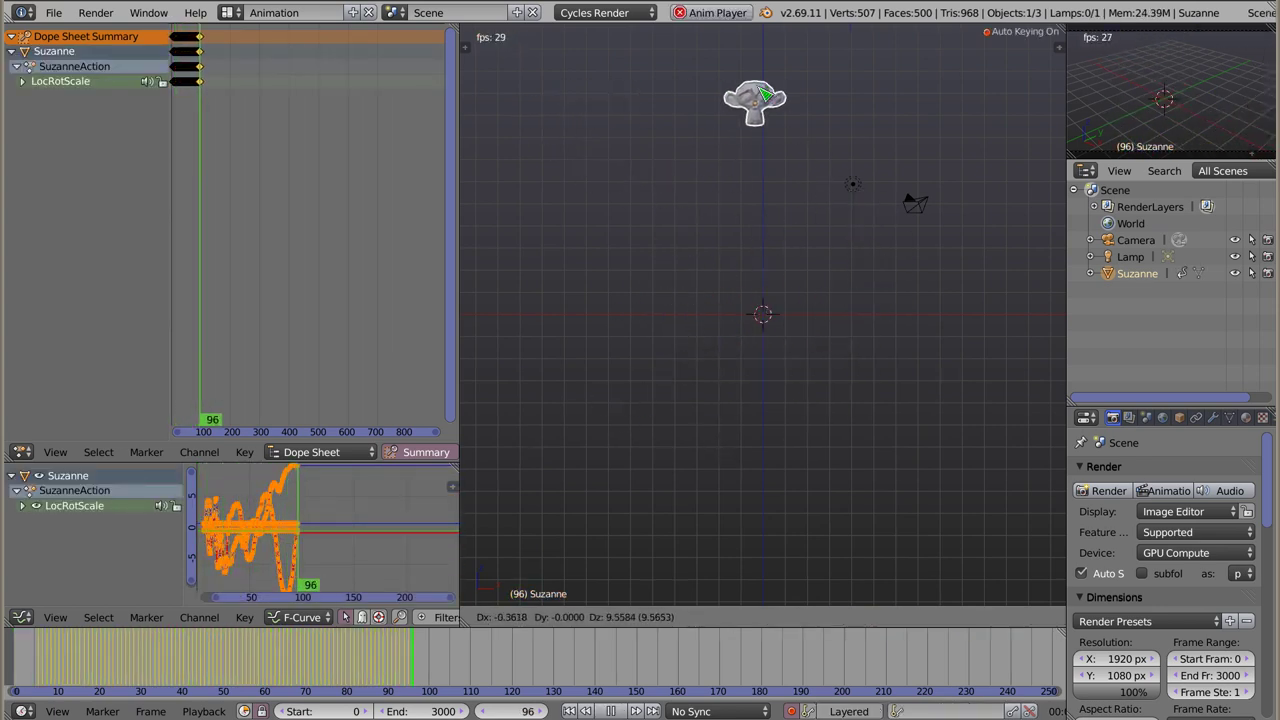
Step: Record Suzanne's move, scale and rotation live, then stop playback
right_click(800, 351)
key("s")
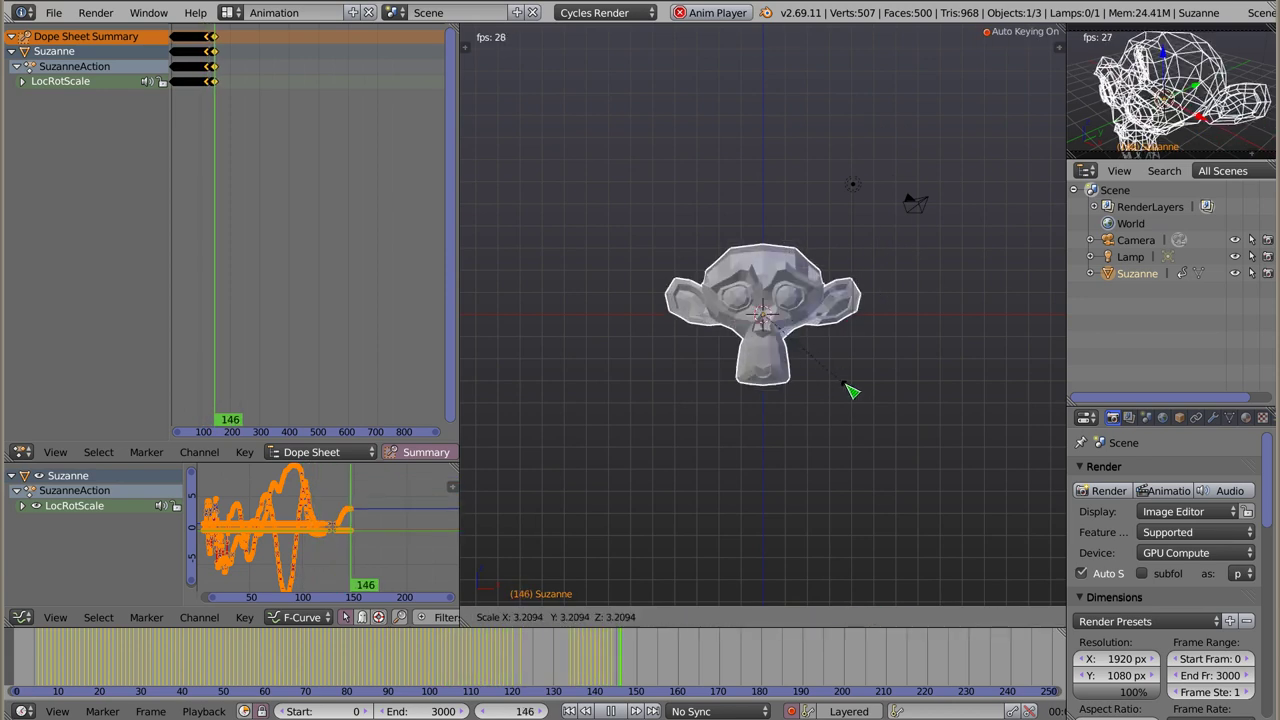
key("r")
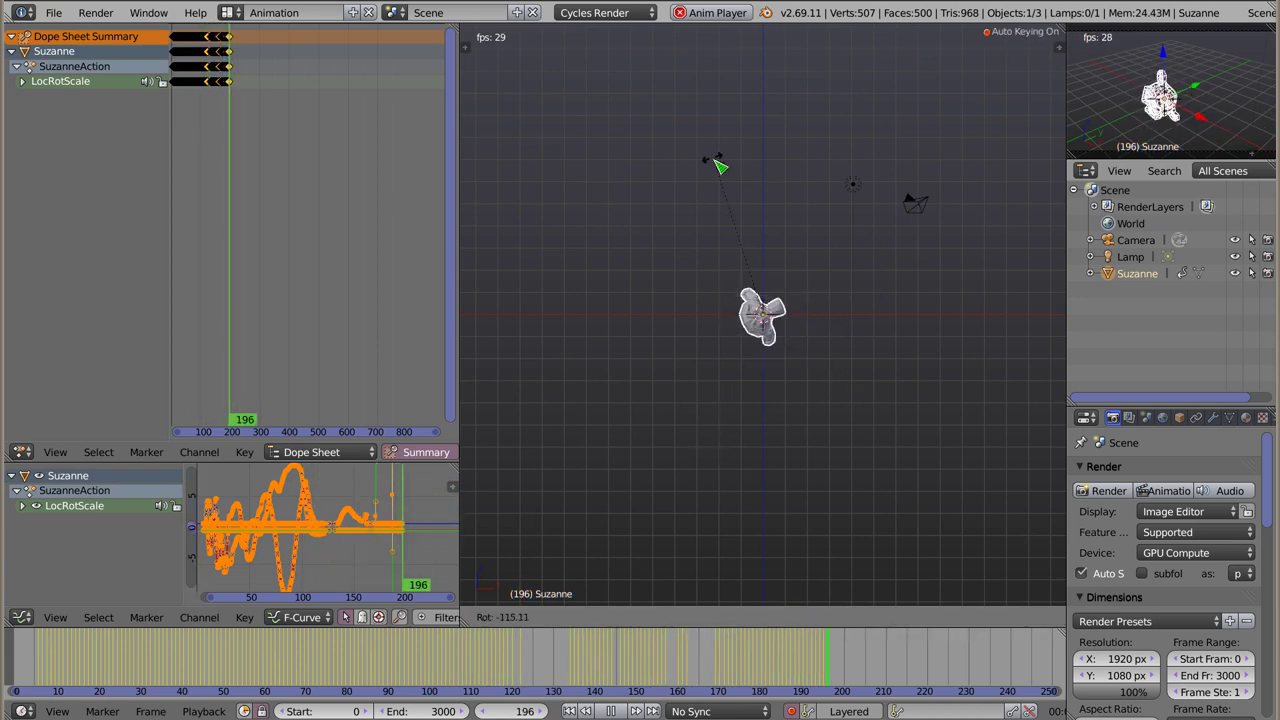
right_click(816, 392)
key("Escape")
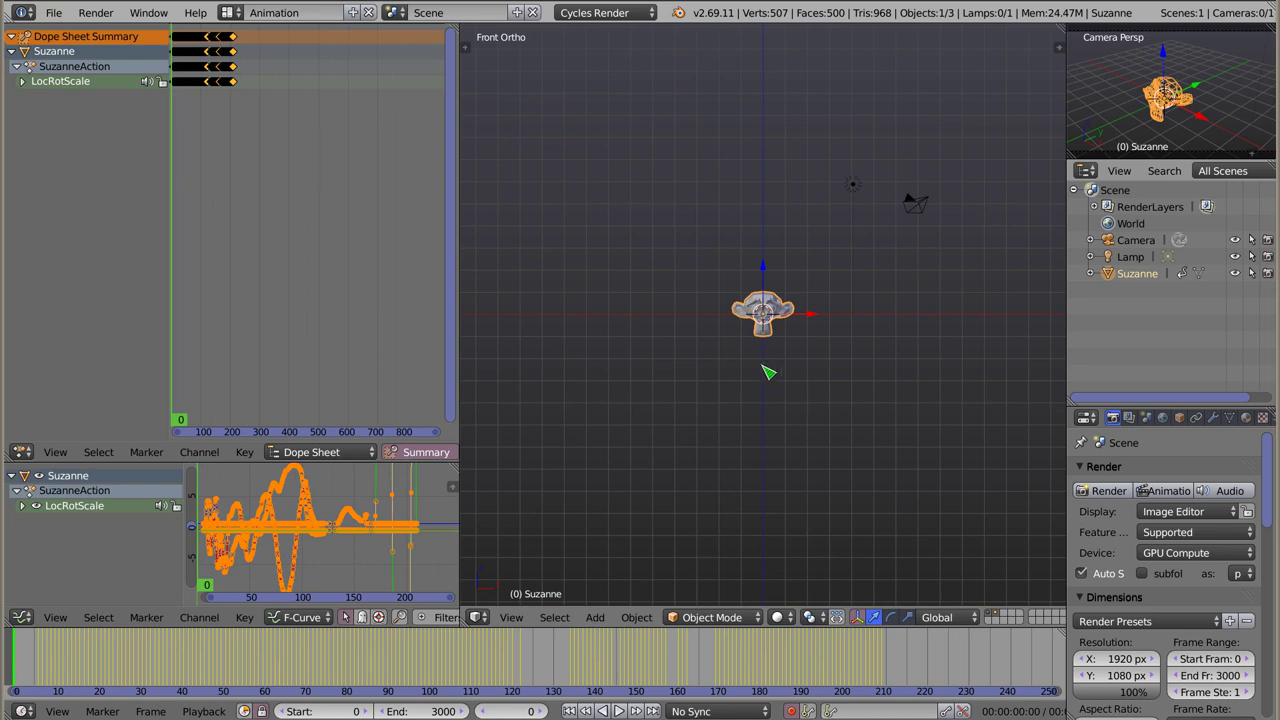
Step: Set the animation end frame to 210
left_click(885, 654)
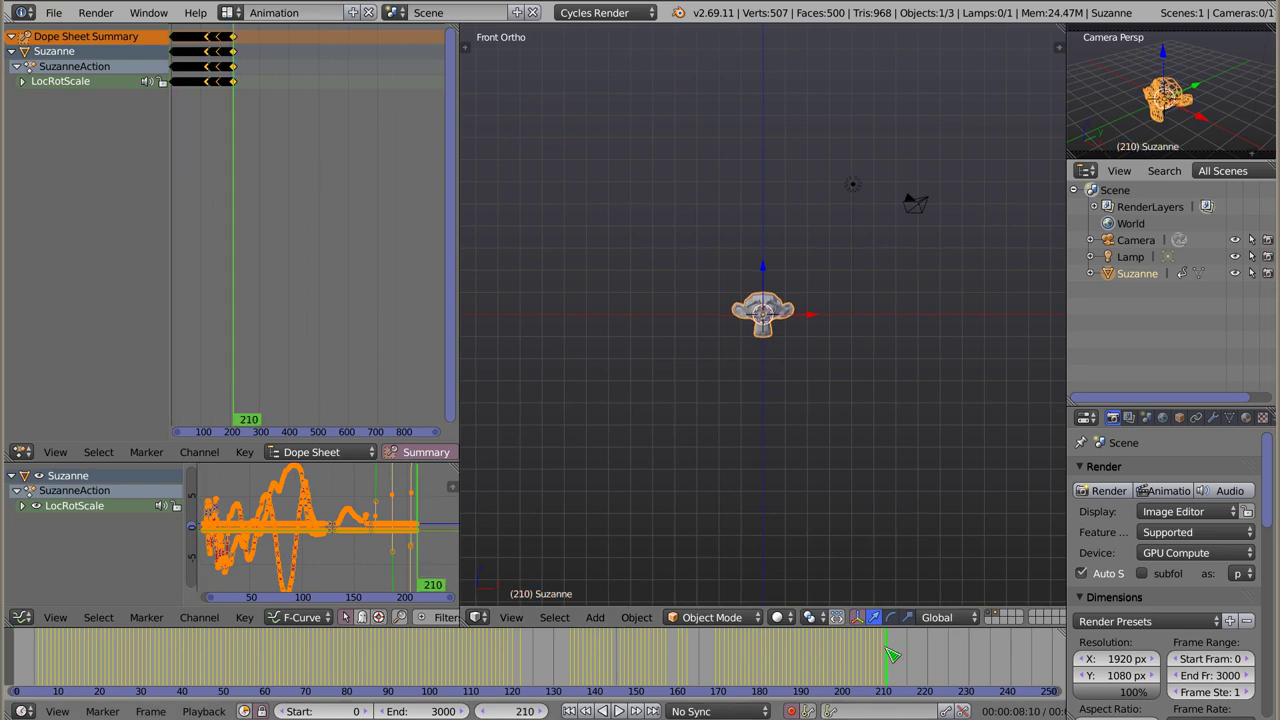
key("e")
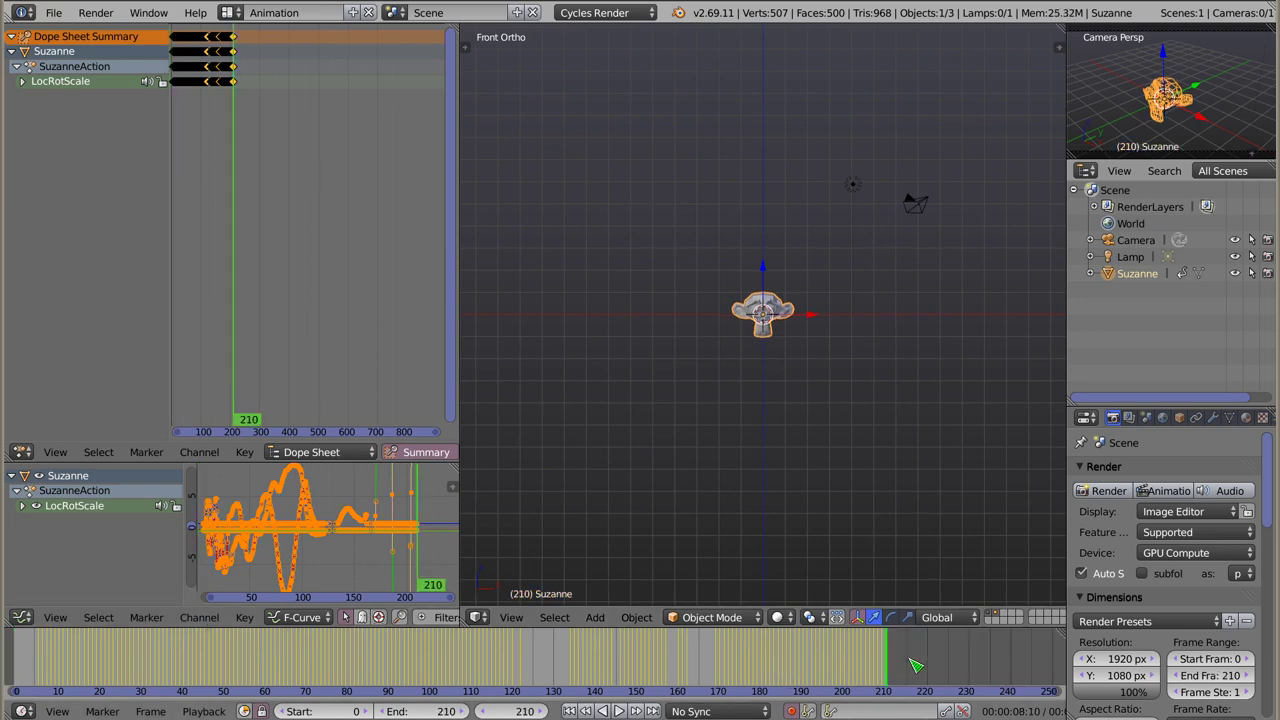
scroll(600, 668, "down", 2)
scroll(600, 668, "down", 2)
scroll(620, 670, "down", 1)
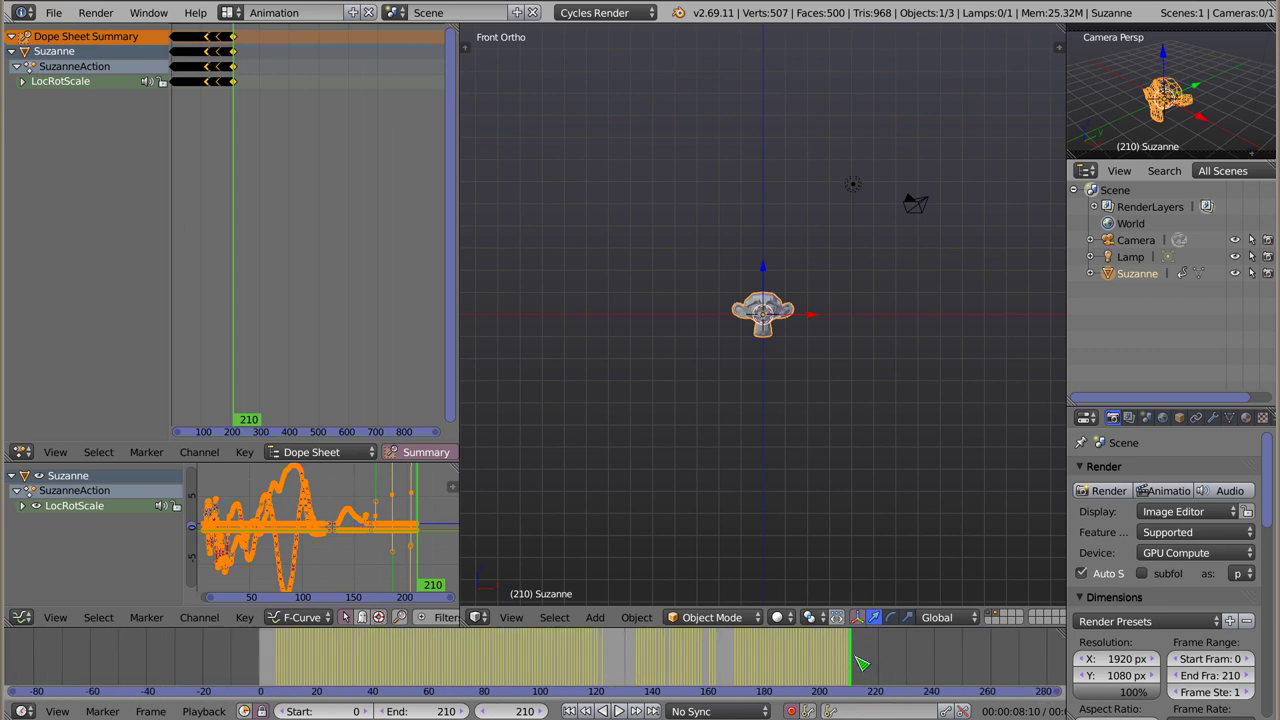
scroll(862, 663, "up", 2)
scroll(858, 656, "down", 1)
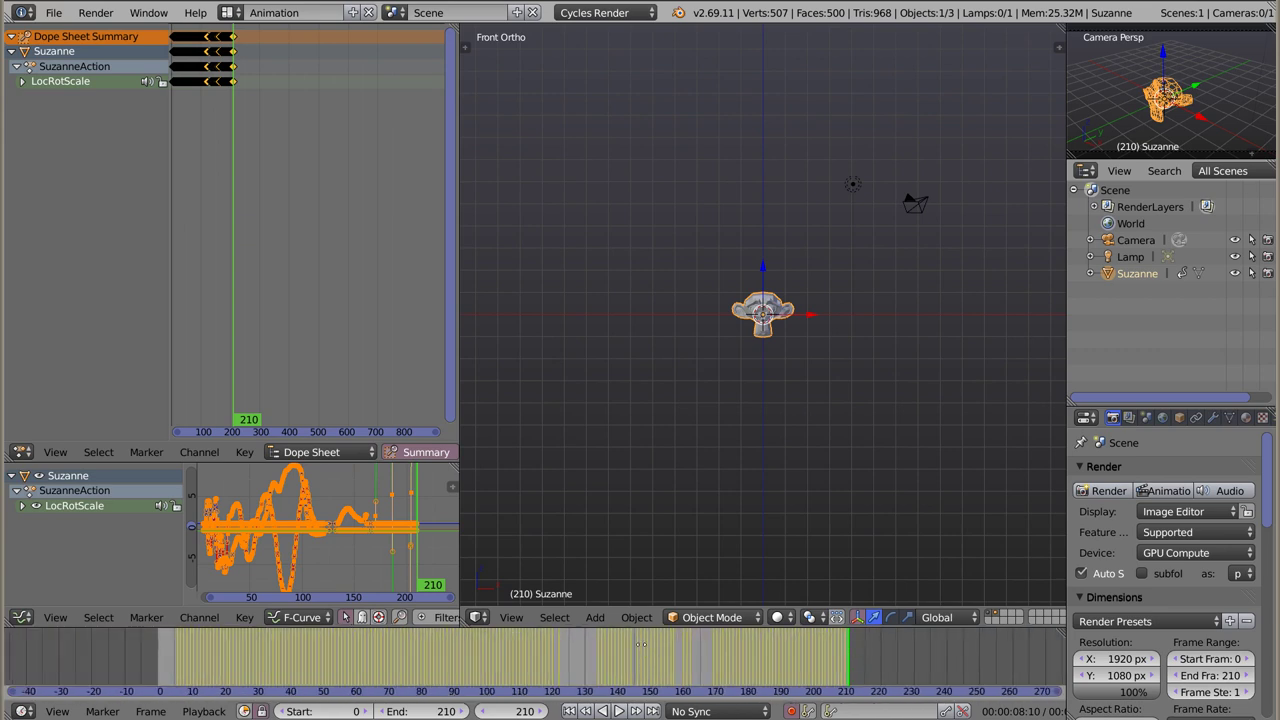
Step: Enlarge and widen the Graph Editor and fit all of Suzanne's curves into view
left_click_drag(296, 442, 300, 212)
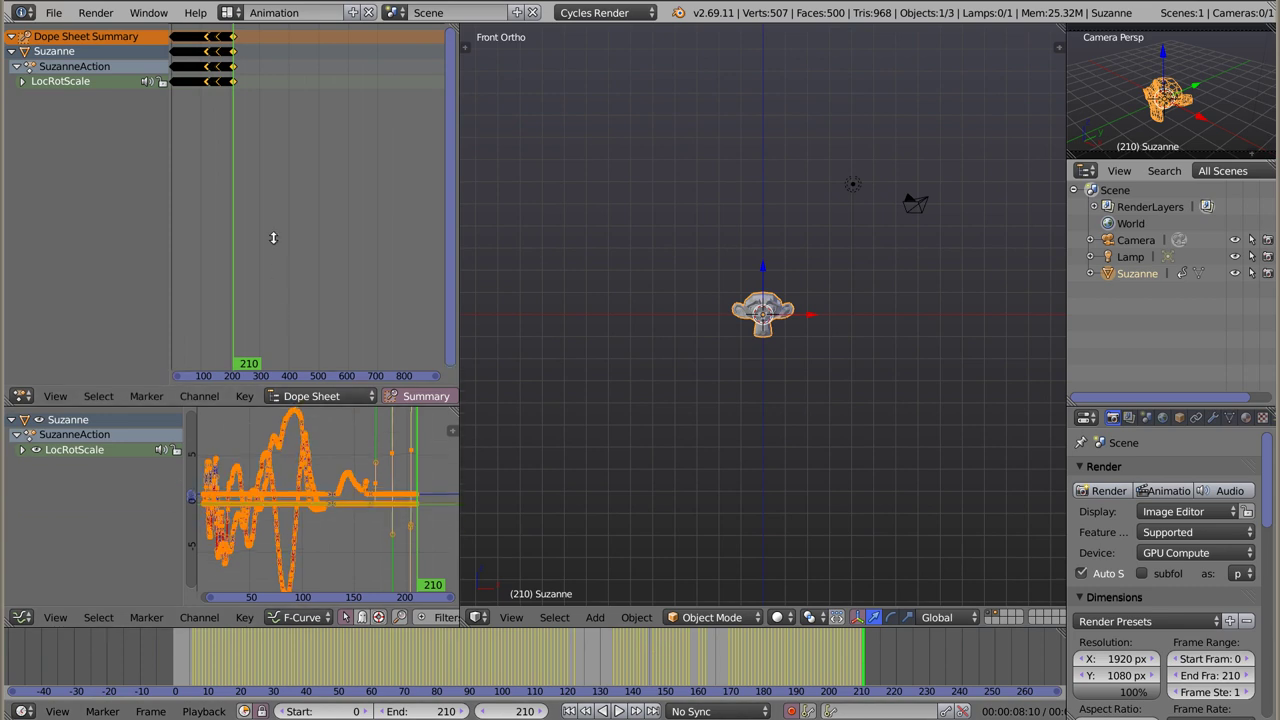
left_click_drag(460, 397, 758, 400)
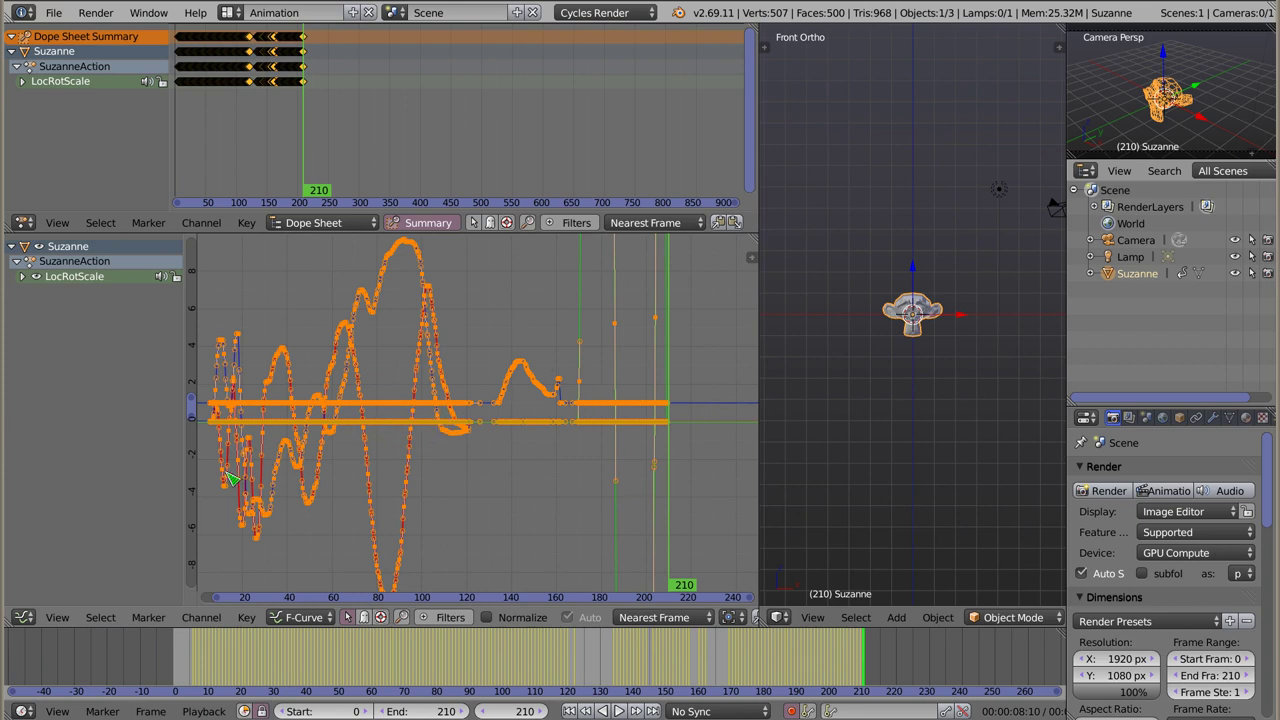
middle_click_drag(372, 410, 390, 408)
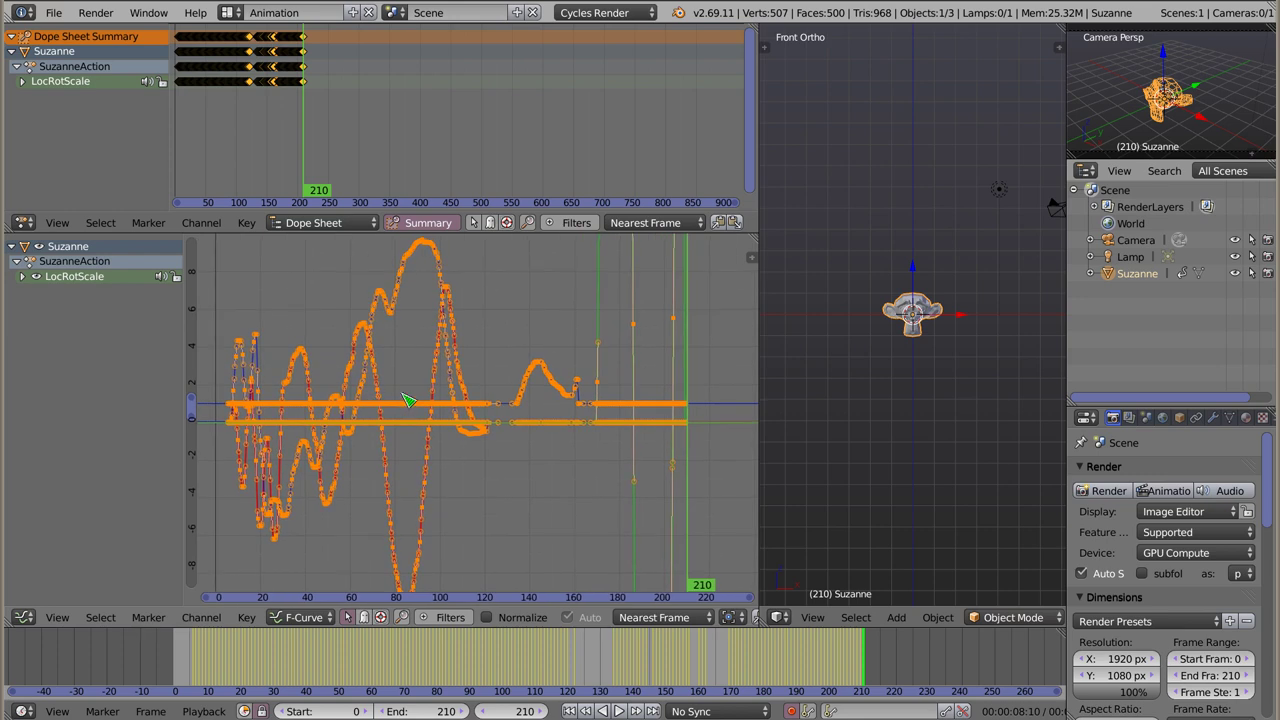
key("Home")
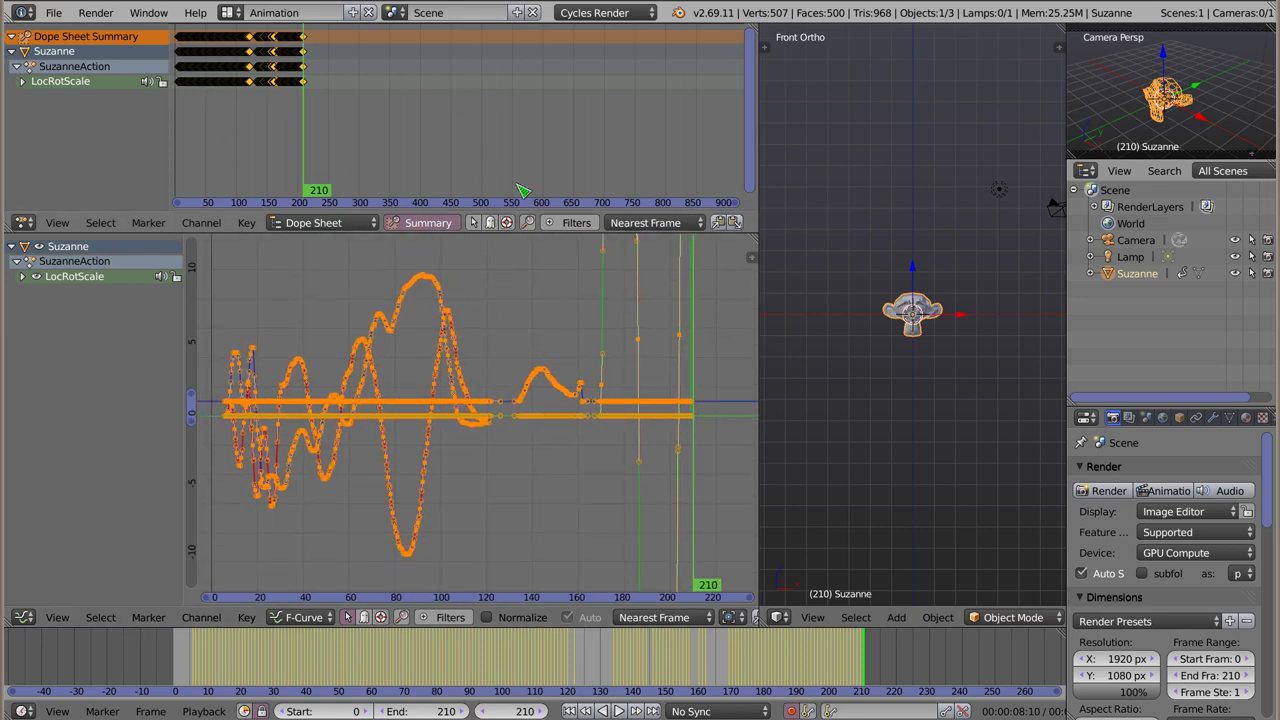
Step: Make the Dope Sheet taller, return to frame 0 and zoom in on frames 3 to 20
left_click_drag(416, 233, 413, 321)
mouse_move(316, 182)
middle_mouse_down()
mouse_move(346, 181)
mouse_move(334, 181)
middle_mouse_up()
left_click_drag(167, 145, 187, 156)
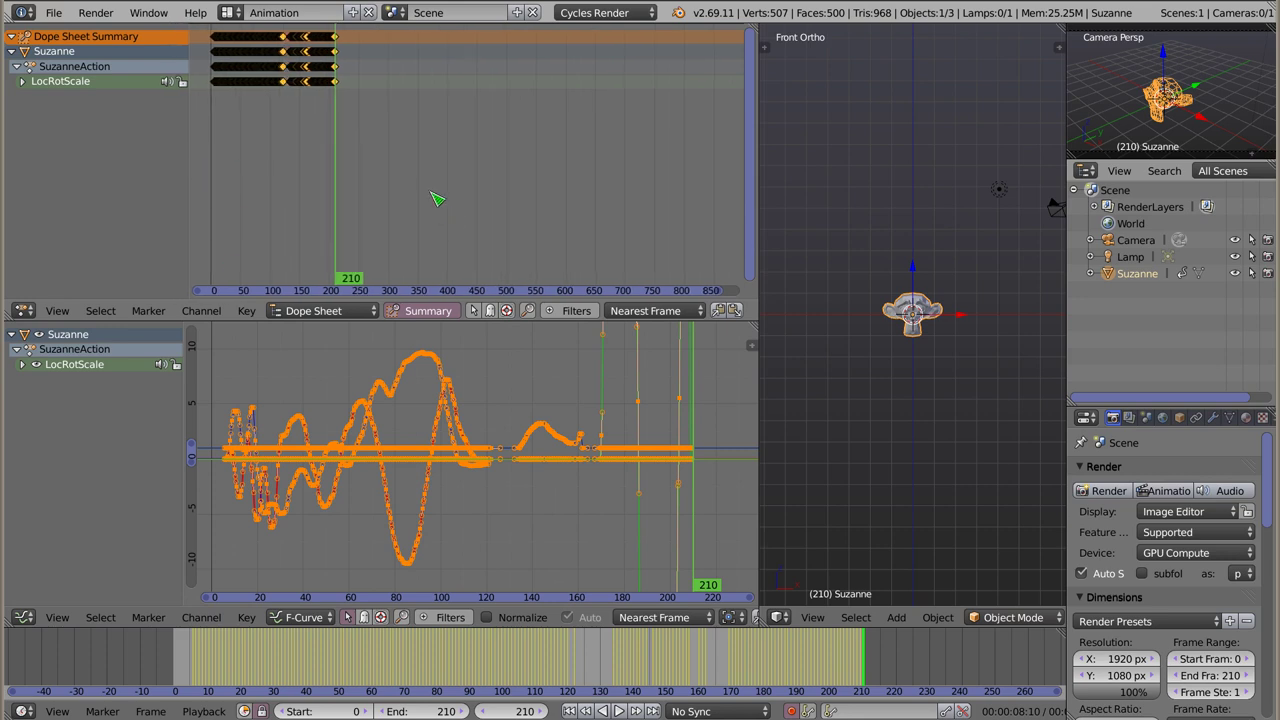
mouse_move(284, 143)
middle_mouse_down("ctrl")
mouse_move(400, 194)
mouse_move(426, 180)
mouse_move(457, 191)
mouse_move(452, 182)
middle_mouse_up("ctrl")
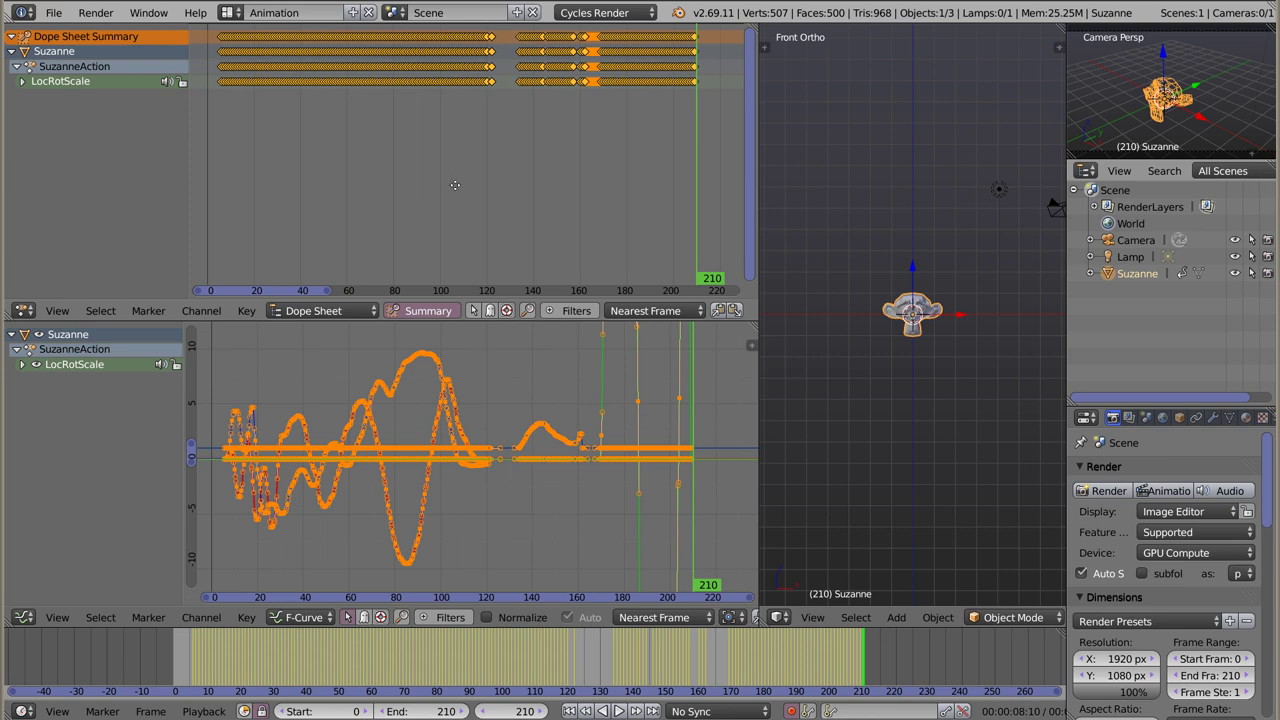
middle_click_drag(455, 185, 458, 189, "ctrl")
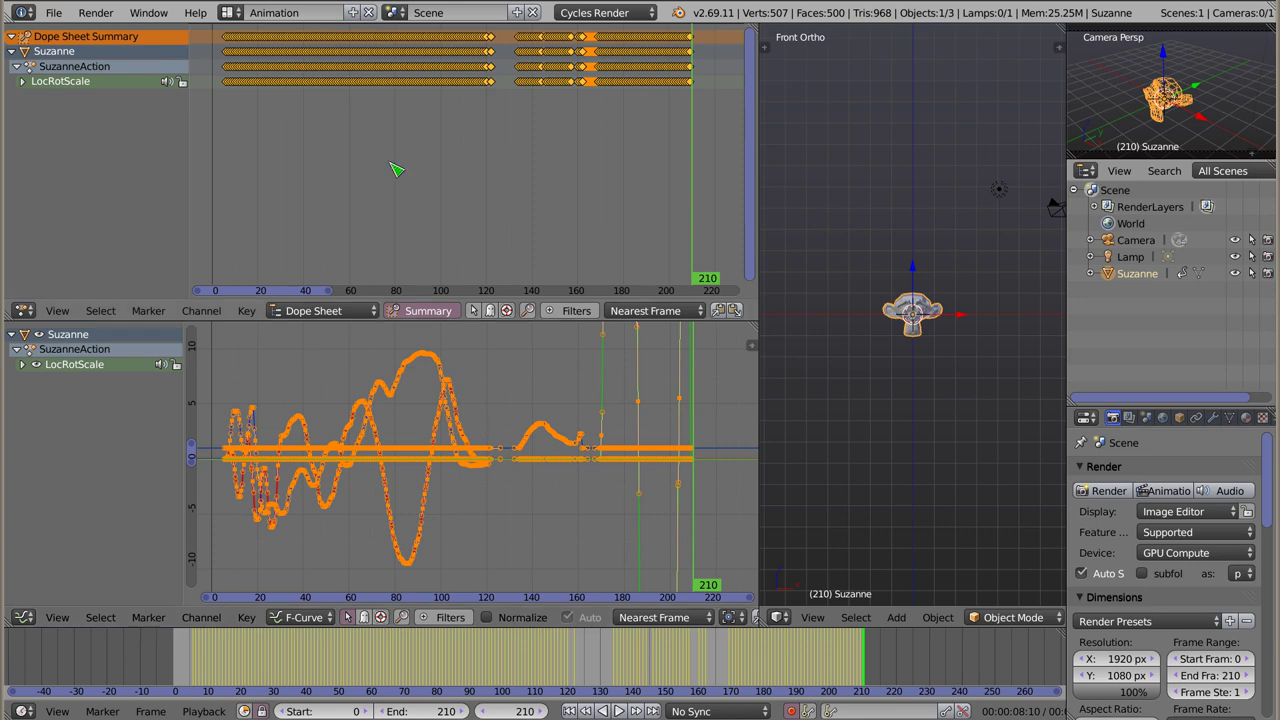
left_click(213, 118)
mouse_move(228, 97)
middle_mouse_down("ctrl")
mouse_move(385, 171)
mouse_move(371, 172)
middle_mouse_up("ctrl")
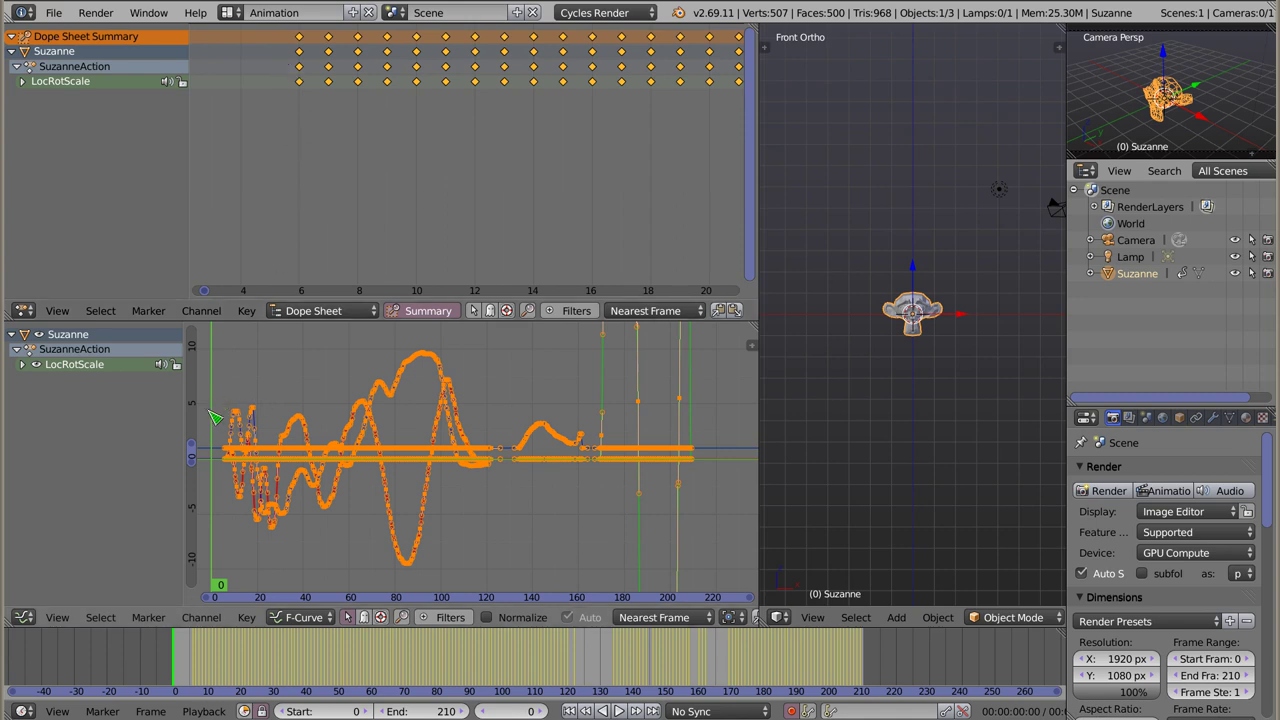
mouse_move(215, 417)
middle_mouse_down("ctrl")
mouse_move(397, 451)
mouse_move(353, 397)
mouse_move(355, 427)
mouse_move(425, 419)
middle_mouse_up("ctrl")
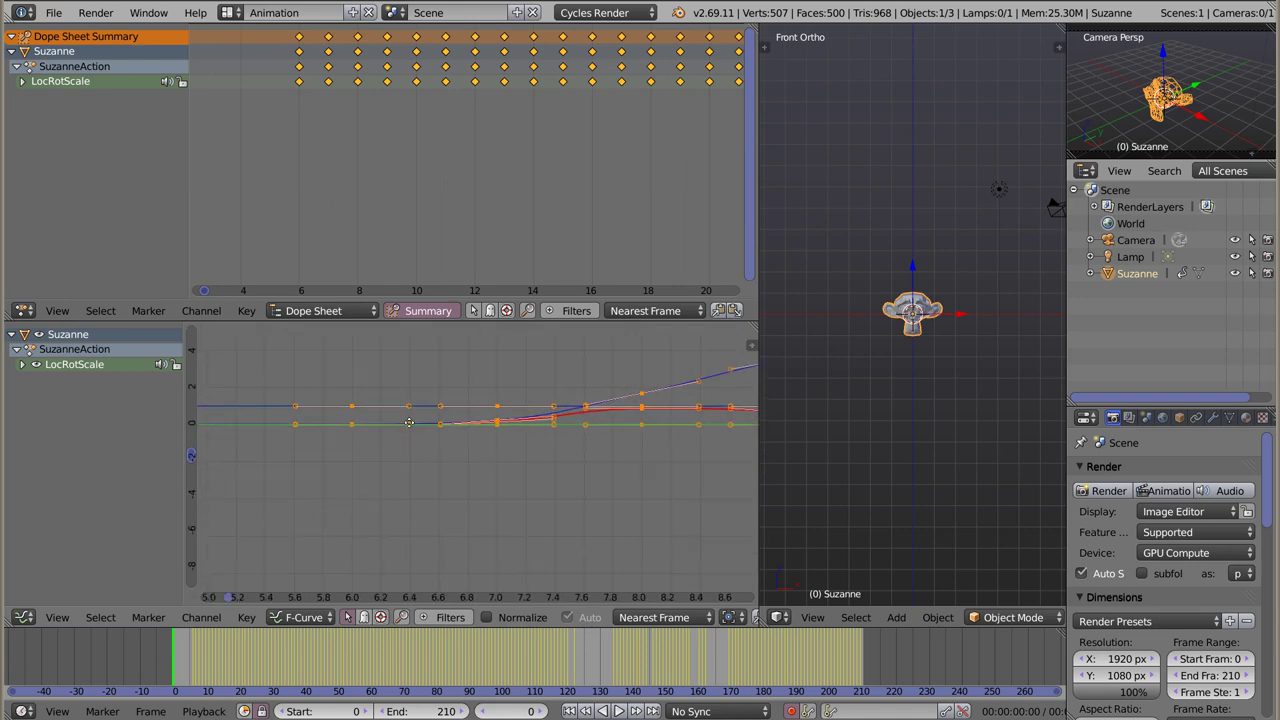
scroll(336, 184, "up", 3)
middle_click_drag(336, 184, 378, 186)
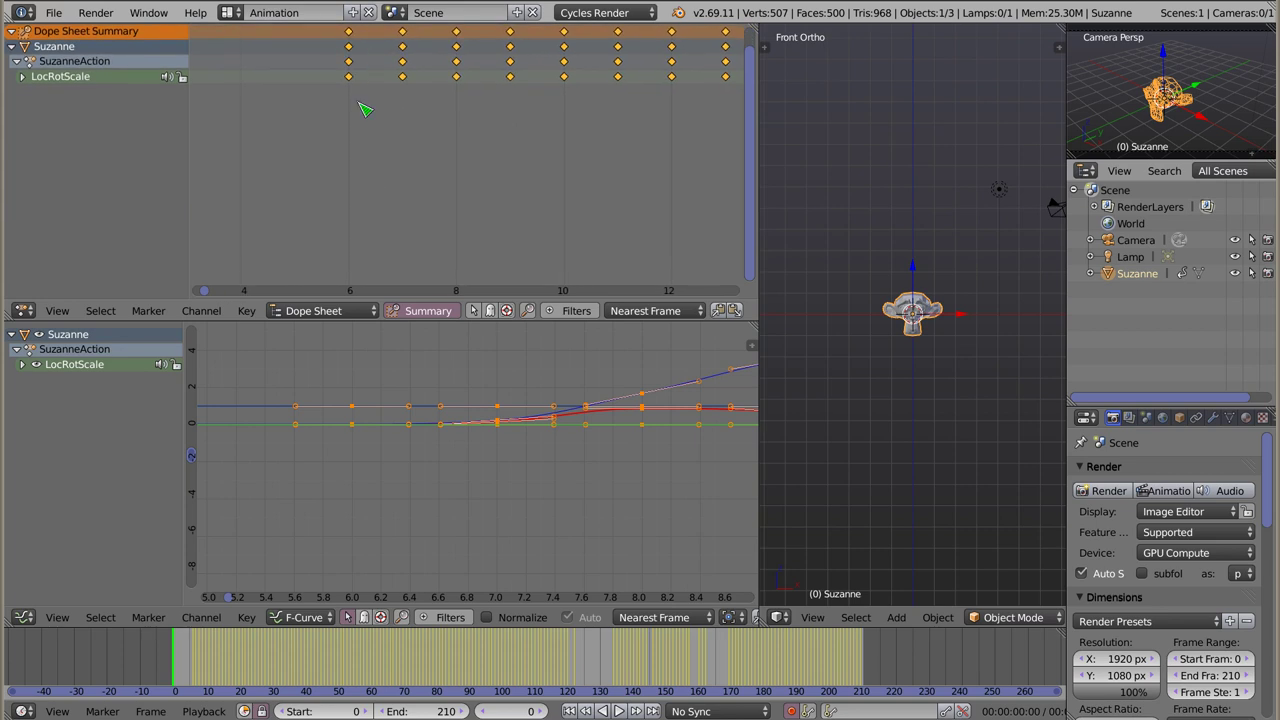
left_click(355, 408)
left_click(357, 412)
left_click(360, 412)
left_click_drag(362, 416, 364, 430)
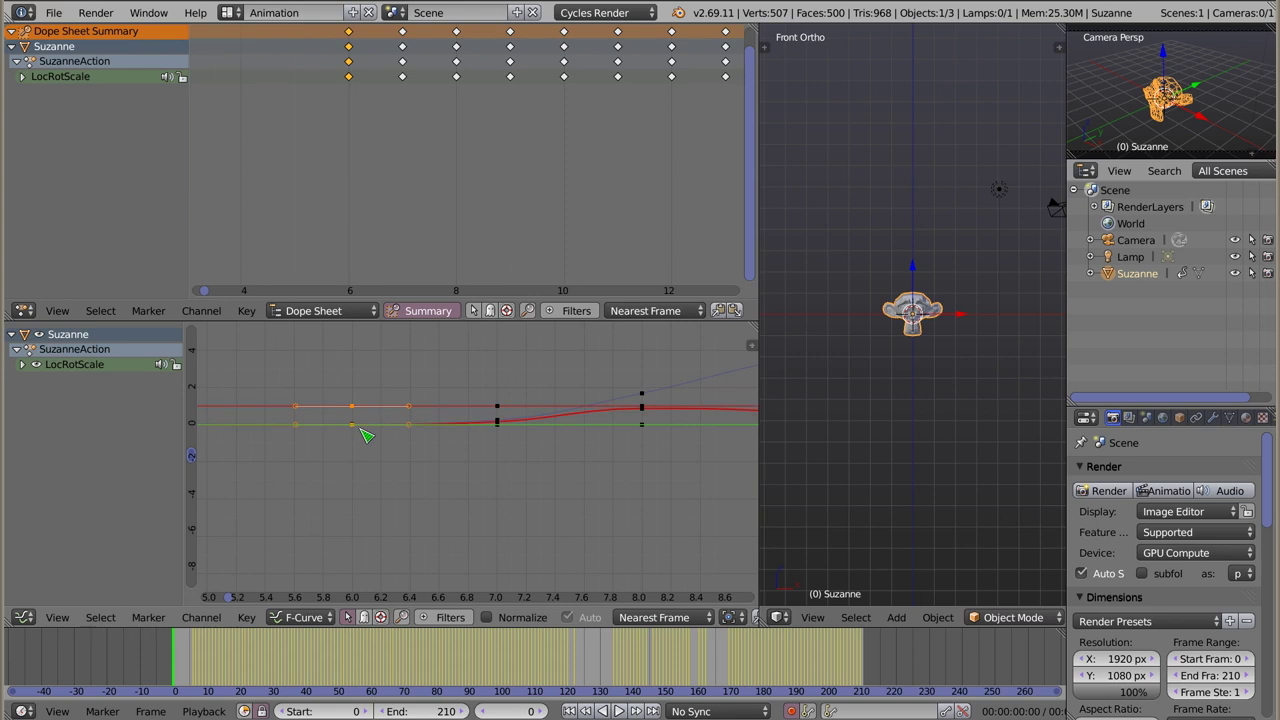
key("g")
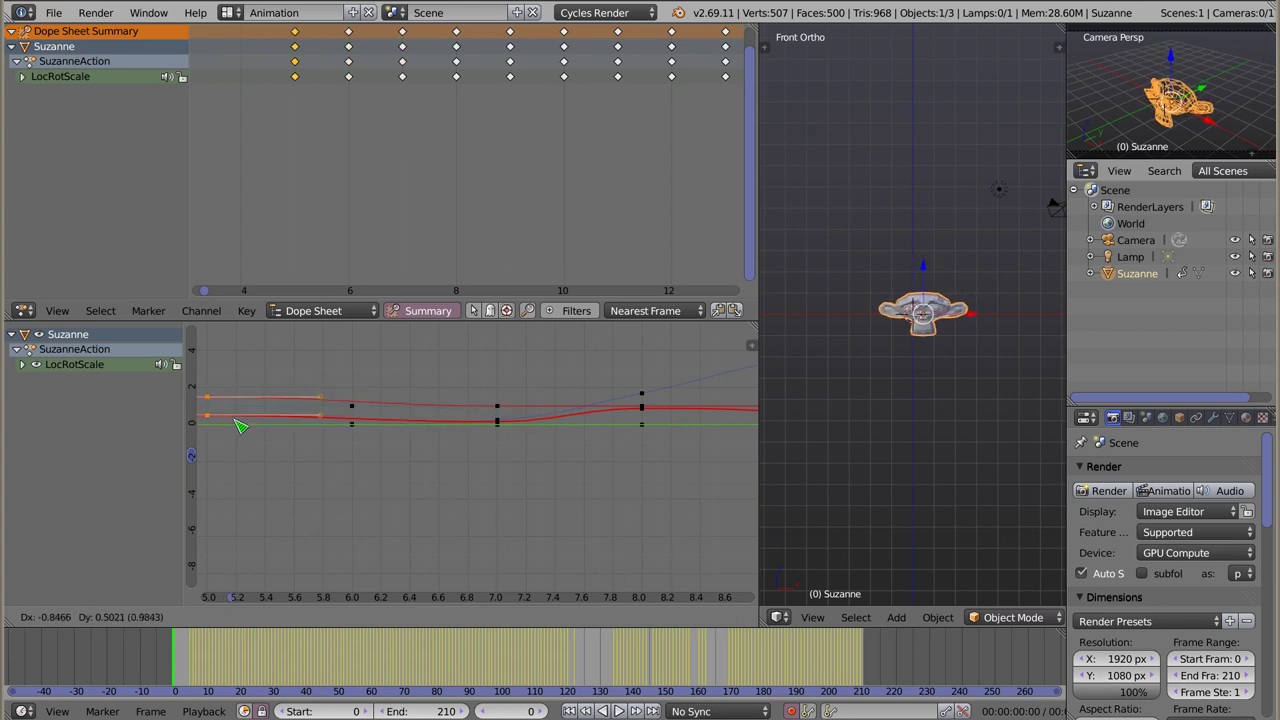
left_click(357, 434)
key("Home")
scroll(409, 479, "down", 1)
scroll(409, 479, "down", 1)
scroll(405, 480, "down", 1)
scroll(400, 481, "down", 1)
scroll(401, 481, "down", 1)
scroll(401, 481, "down", 1)
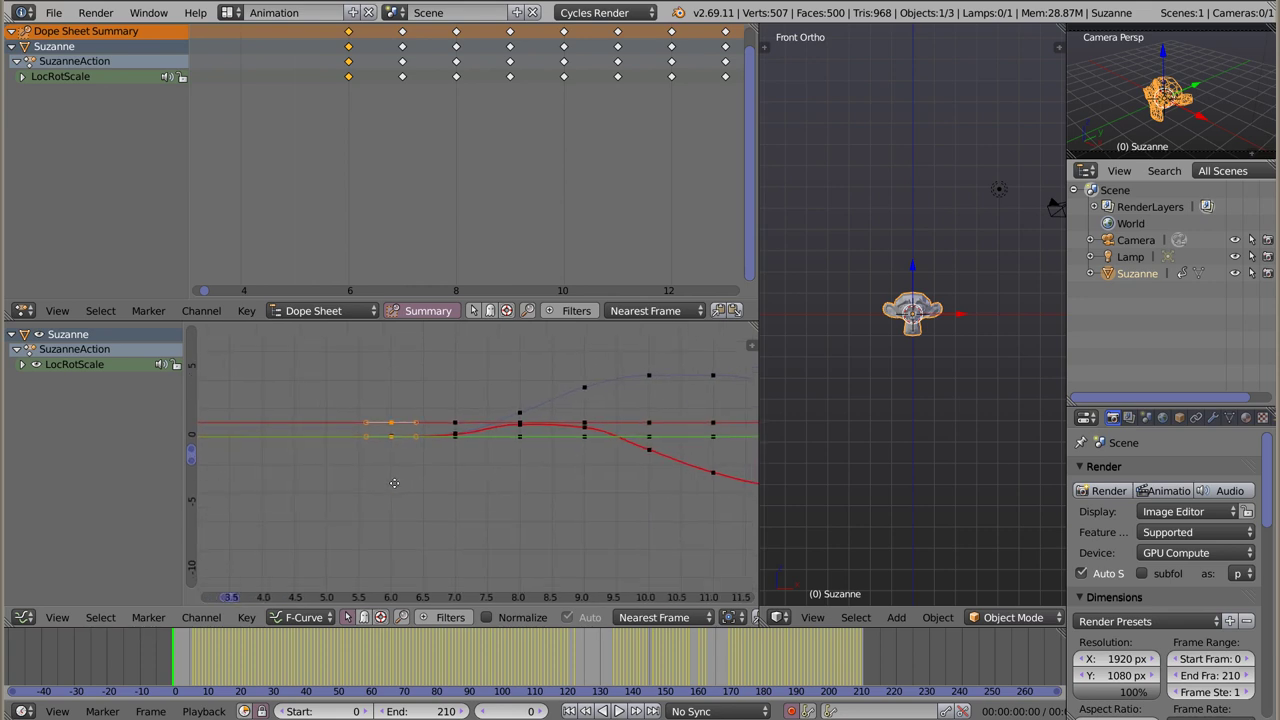
scroll(341, 480, "down", 2)
scroll(343, 480, "up", 1)
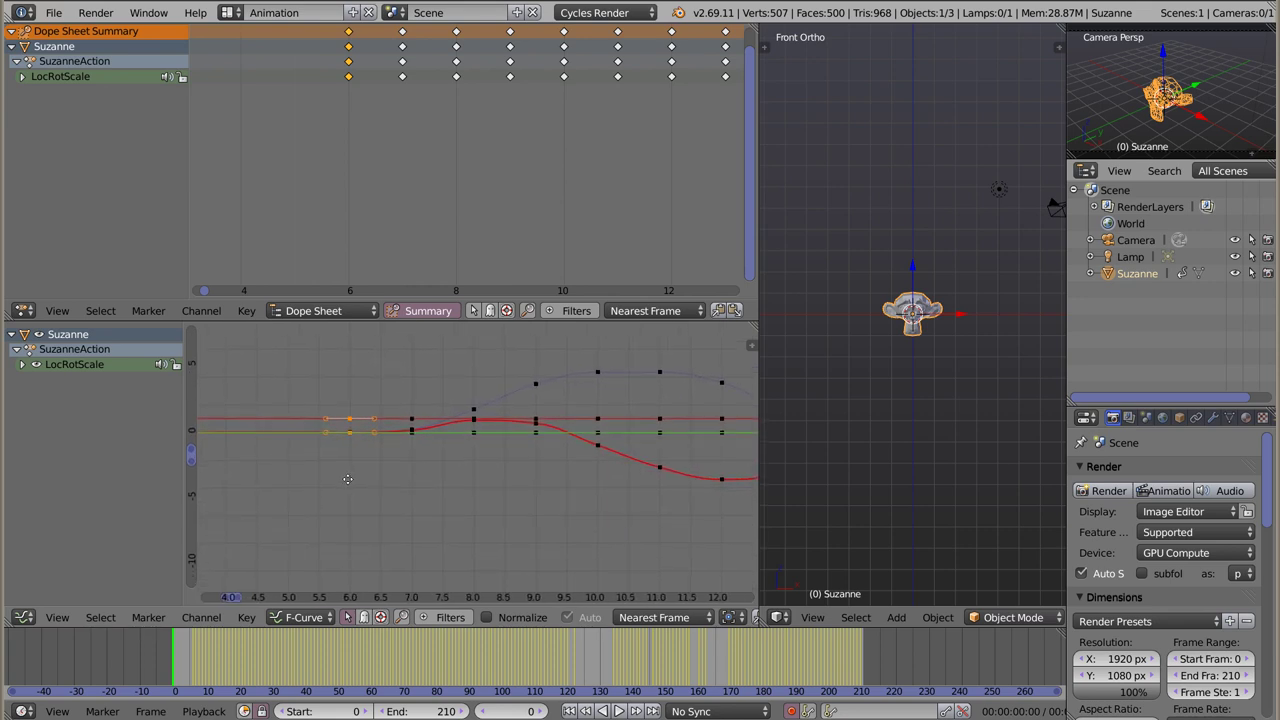
key("g")
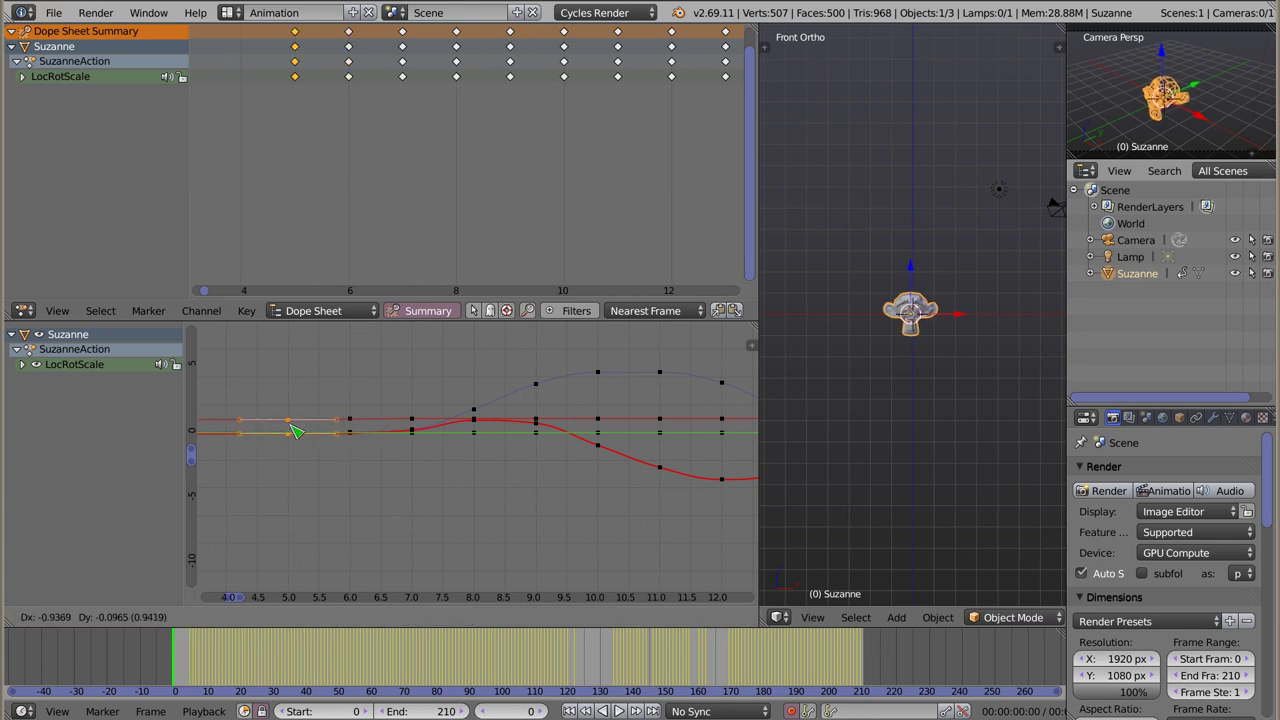
right_click(343, 437)
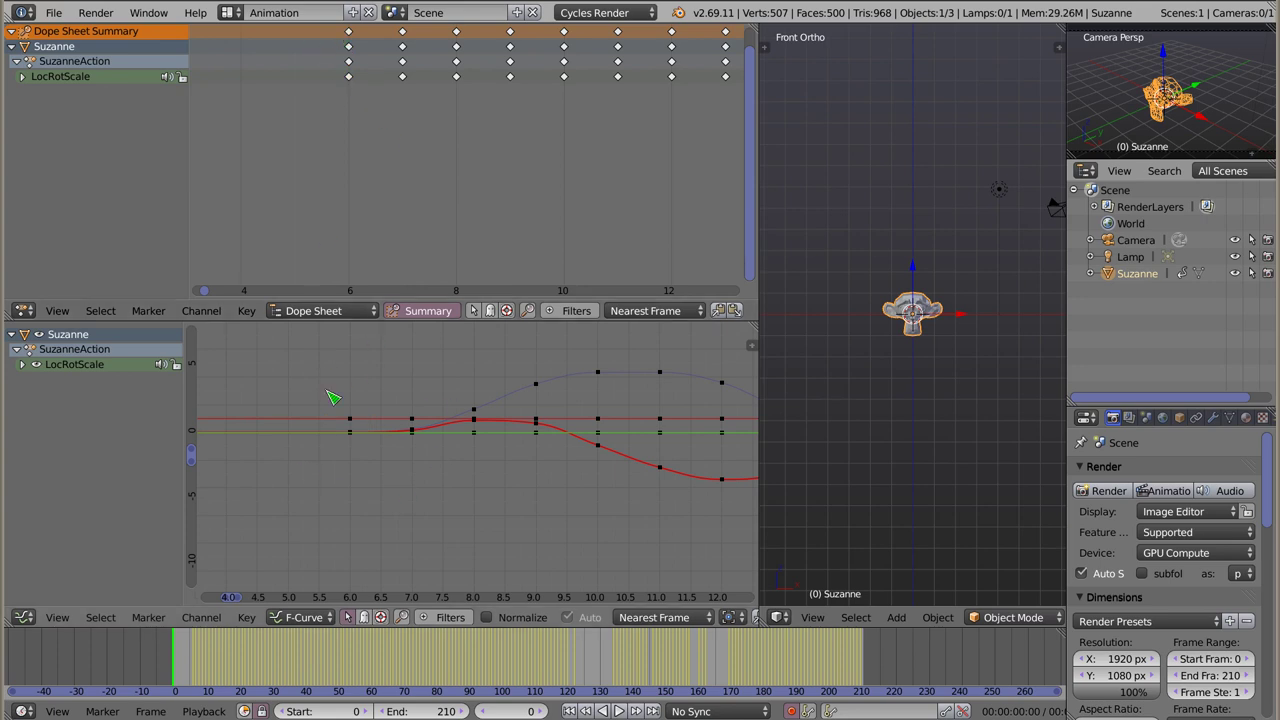
Step: Try moving the frame-6 keyframes, cancel, and pan the Dope Sheet to frames -5 to 50
key("b")
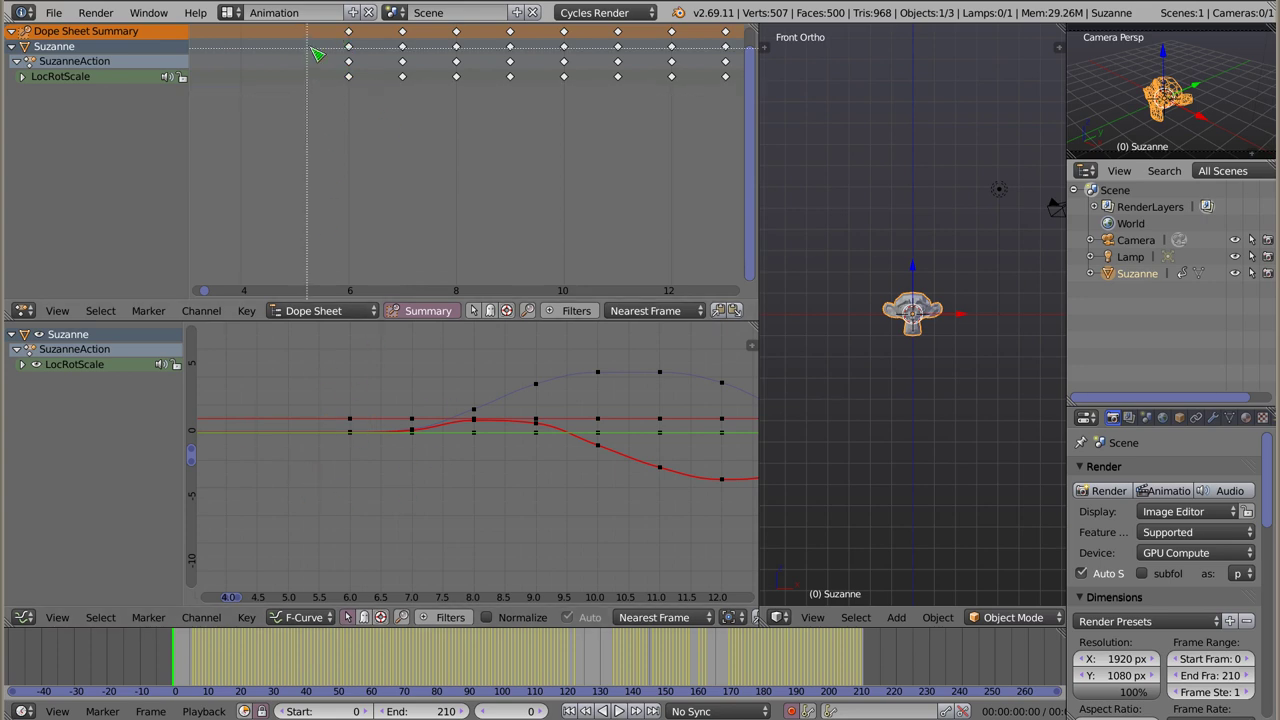
left_click_drag(370, 106, 373, 140)
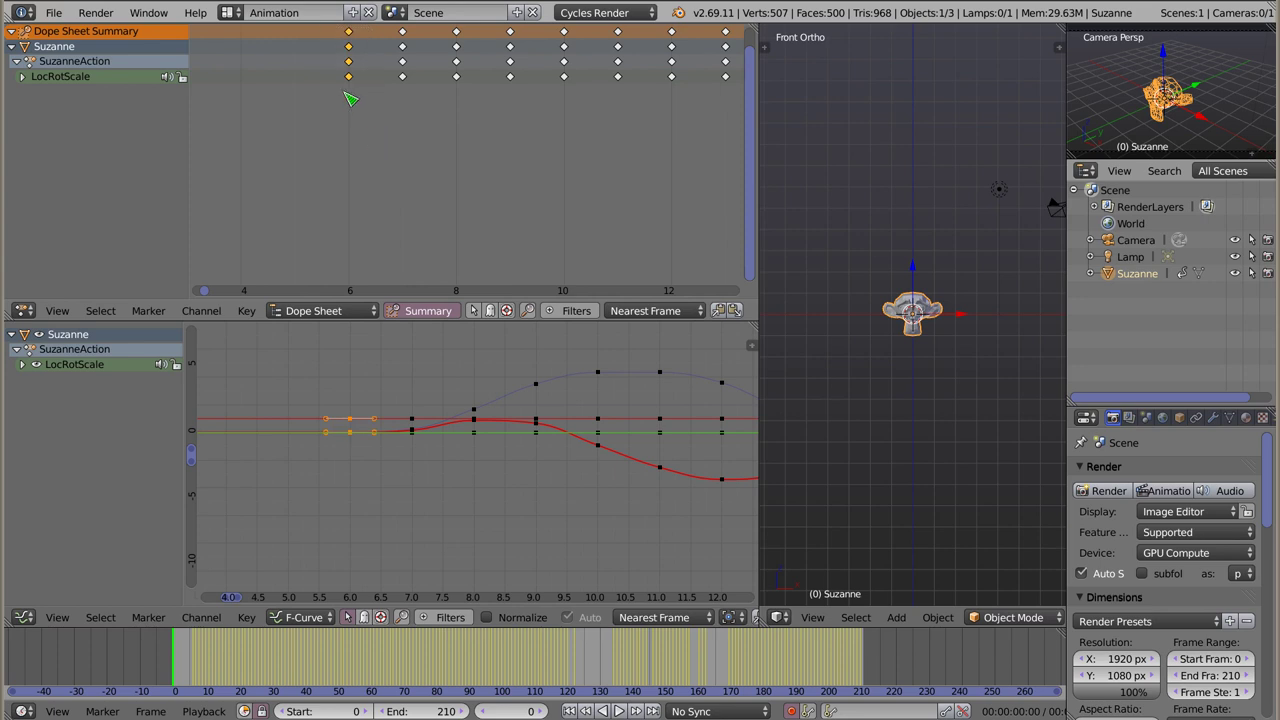
key("g")
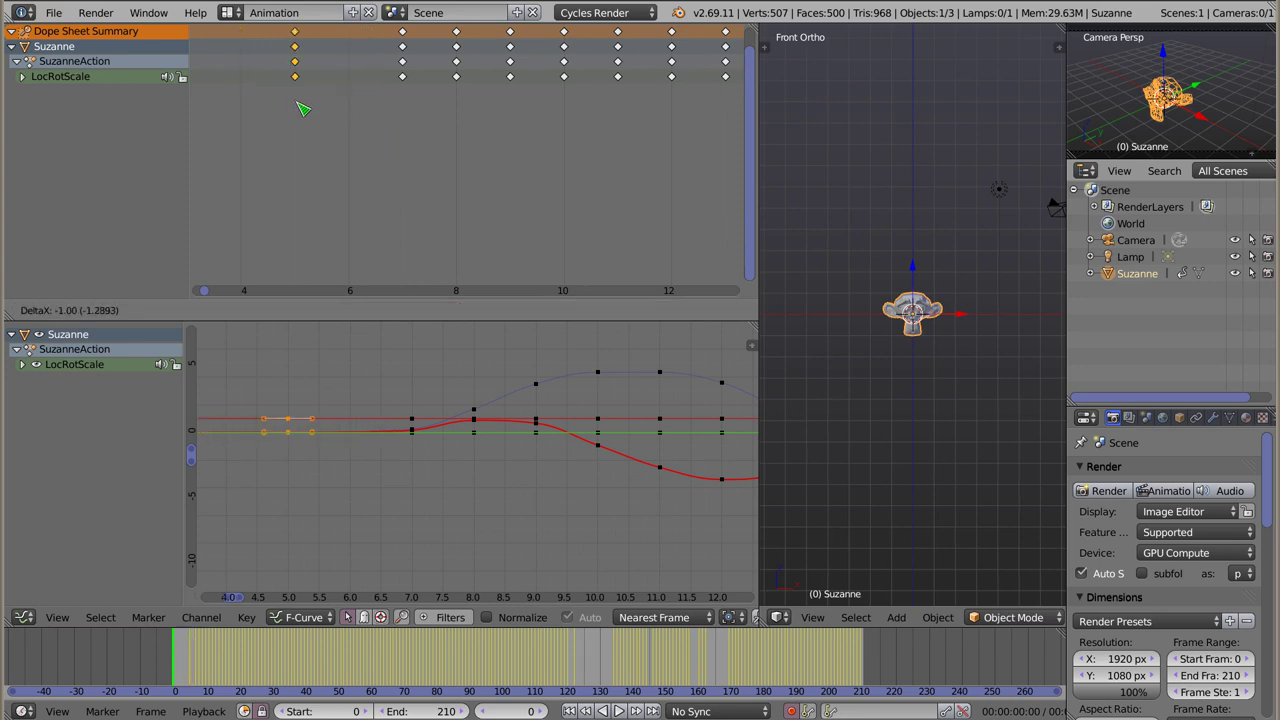
right_click(361, 108)
scroll(486, 471, "down", 2)
scroll(489, 473, "down", 2)
mouse_move(489, 473)
middle_mouse_down("ctrl")
mouse_move(481, 488)
mouse_move(445, 492)
middle_mouse_up("ctrl")
scroll(479, 217, "down", 5)
middle_click_drag(479, 217, 372, 235)
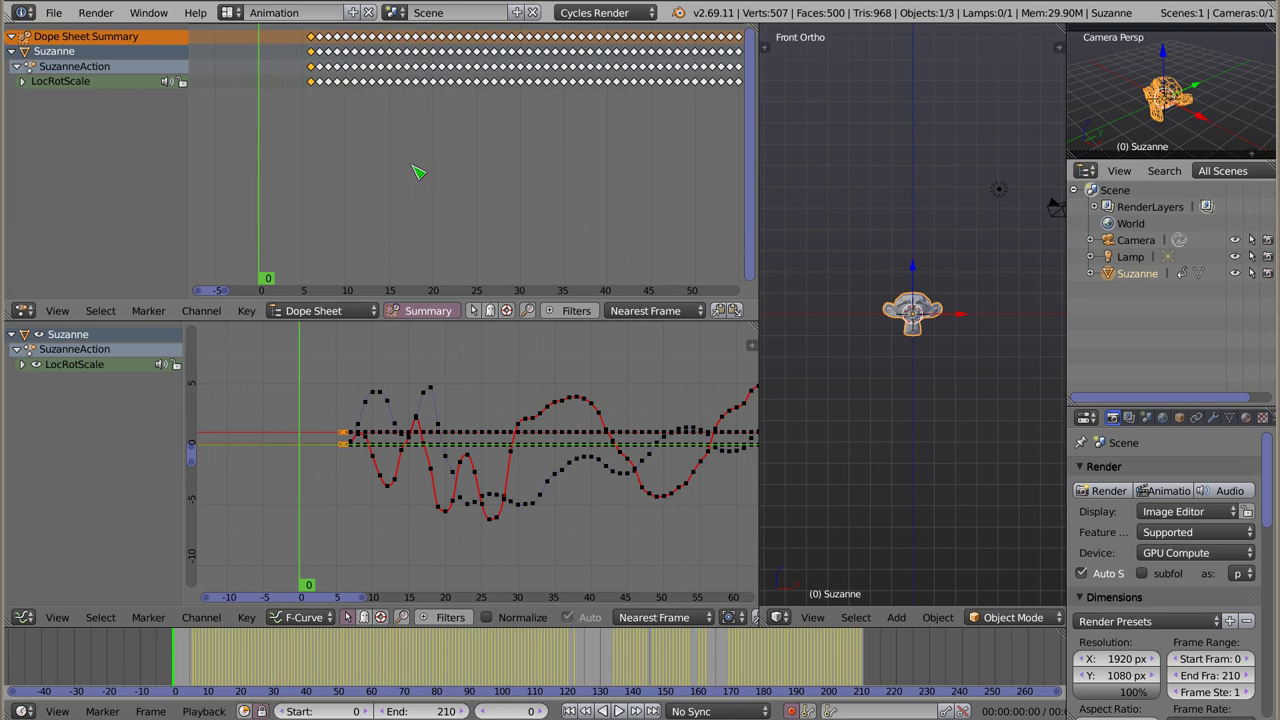
Step: Box-select the keyframes up to about frame 35 and shift them earlier to start at frame 0
key("b")
mouse_move(299, 30)
left_mouse_down()
mouse_move(586, 166)
mouse_move(608, 157)
left_mouse_up()
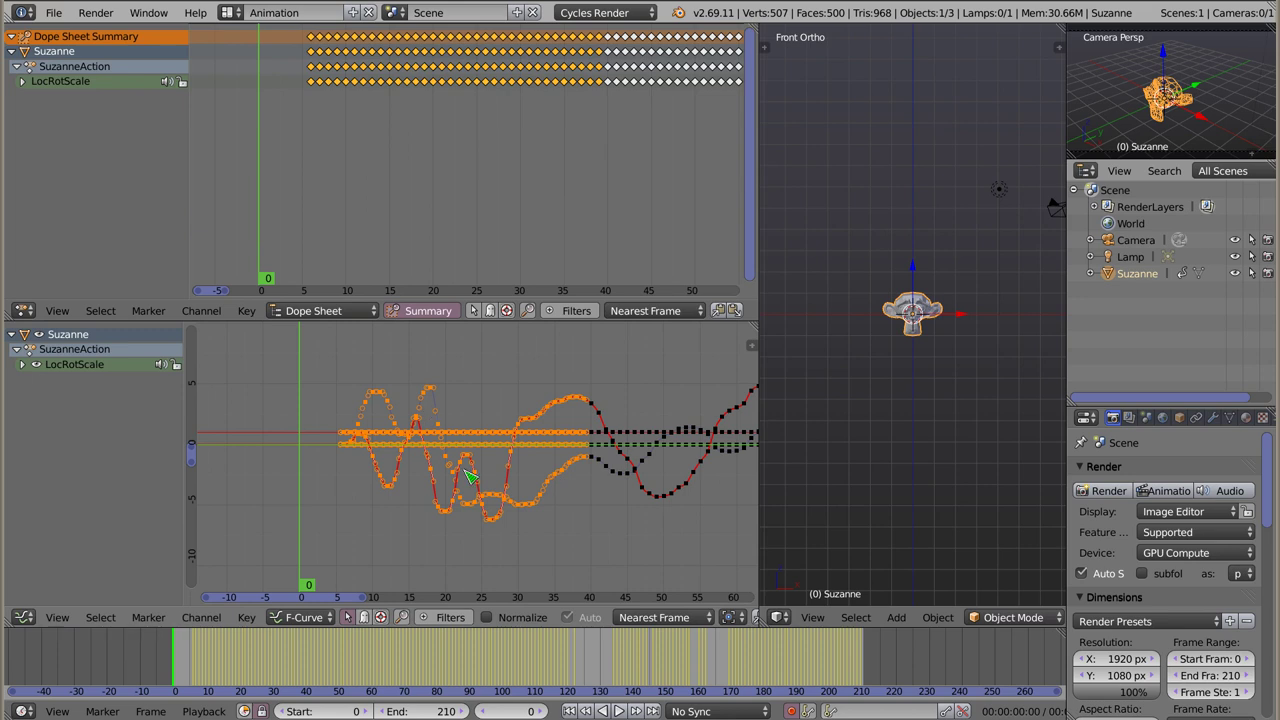
key("Home")
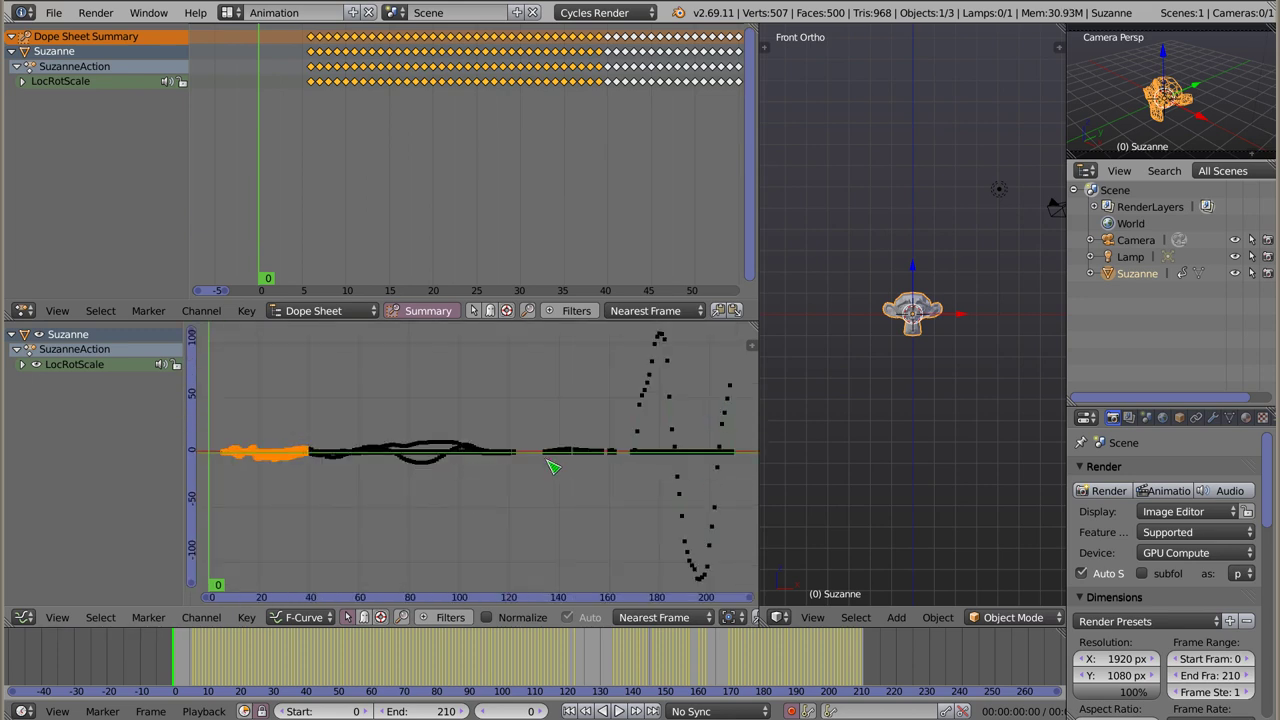
key("a")
key("b")
left_click_drag(212, 420, 315, 488)
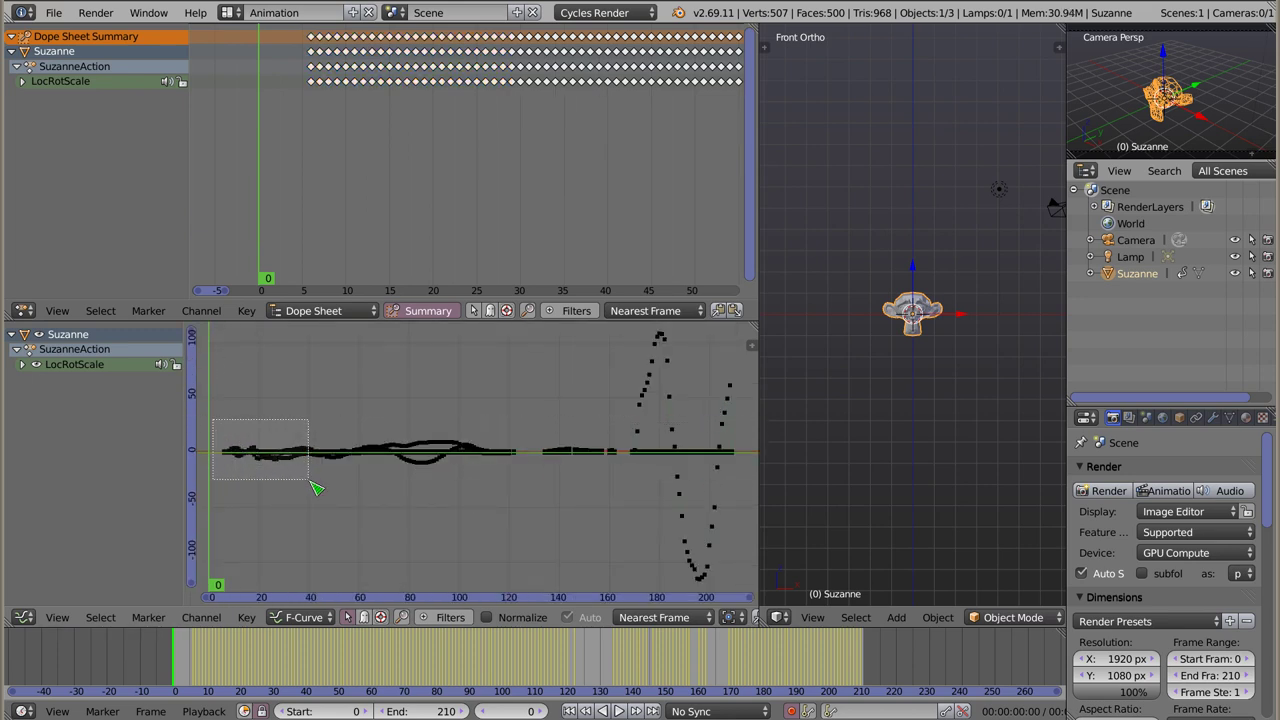
key("a")
key("b")
left_click_drag(297, 26, 612, 148)
key("g")
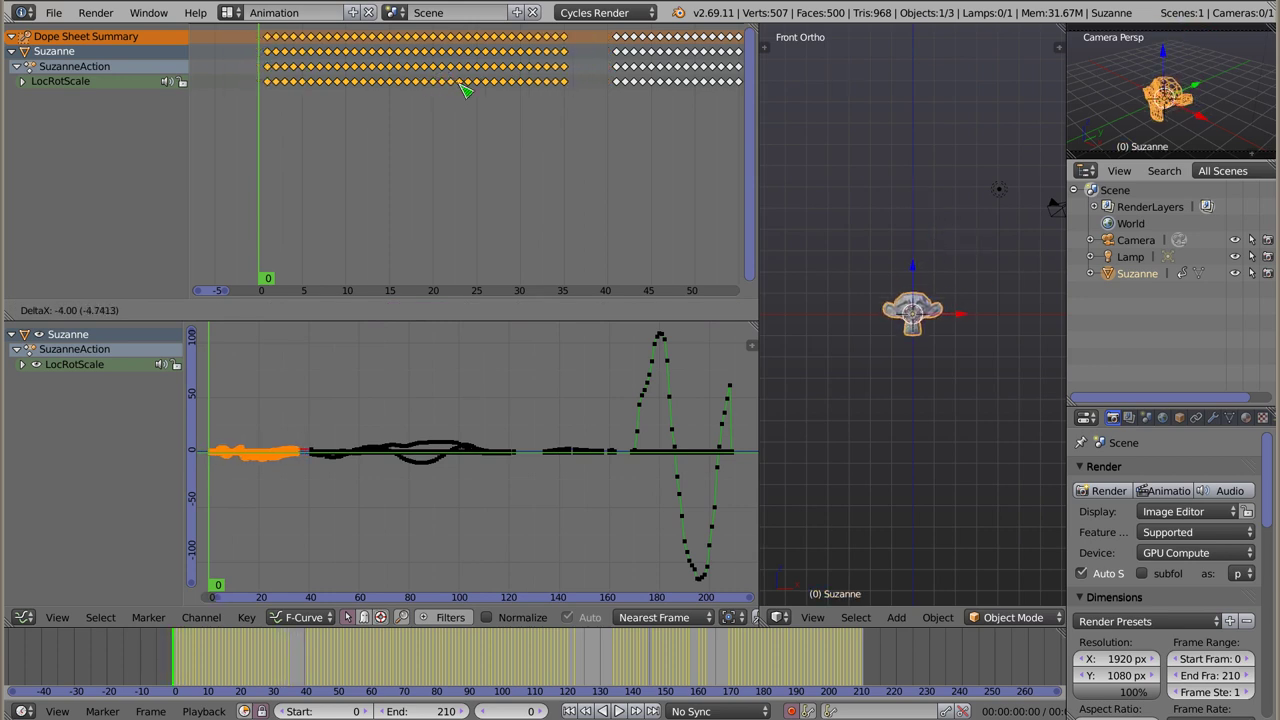
left_click(455, 90)
Step: Zoom the graph to frames 18-46 and play the animation
scroll(338, 461, "up", 6)
middle_click_drag(367, 409, 688, 438, "ctrl")
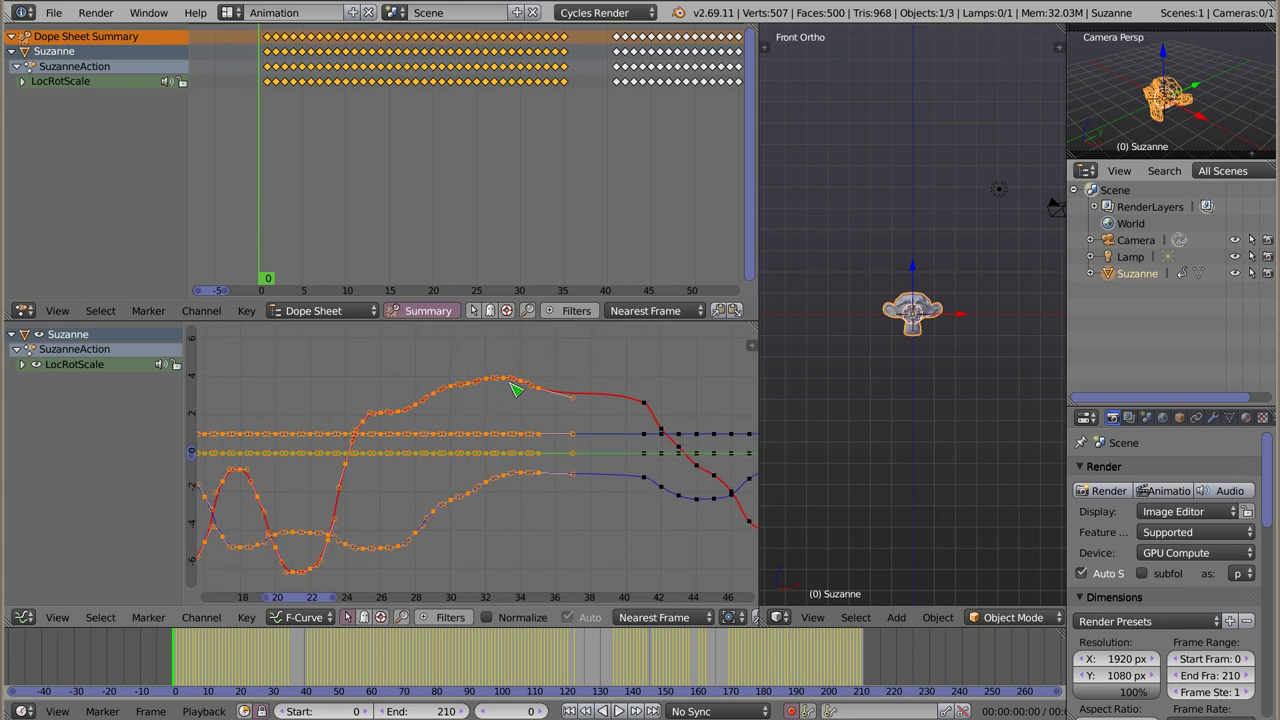
key("g")
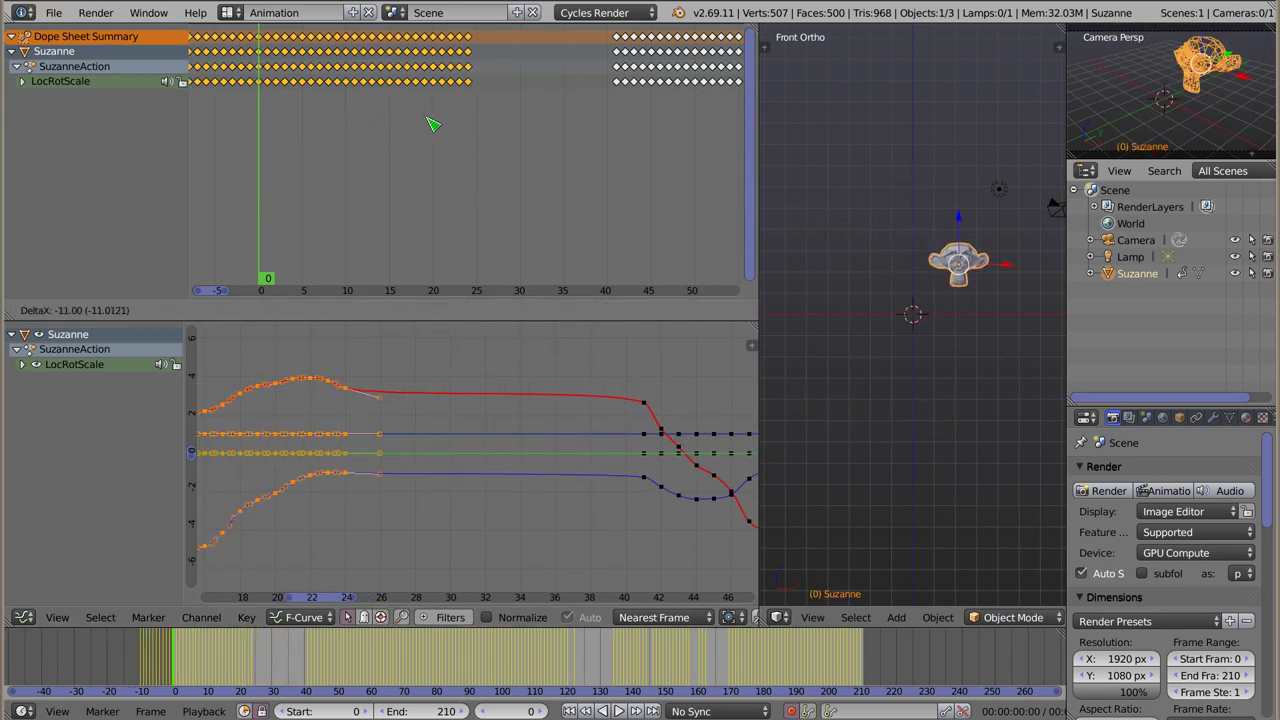
left_click(505, 126)
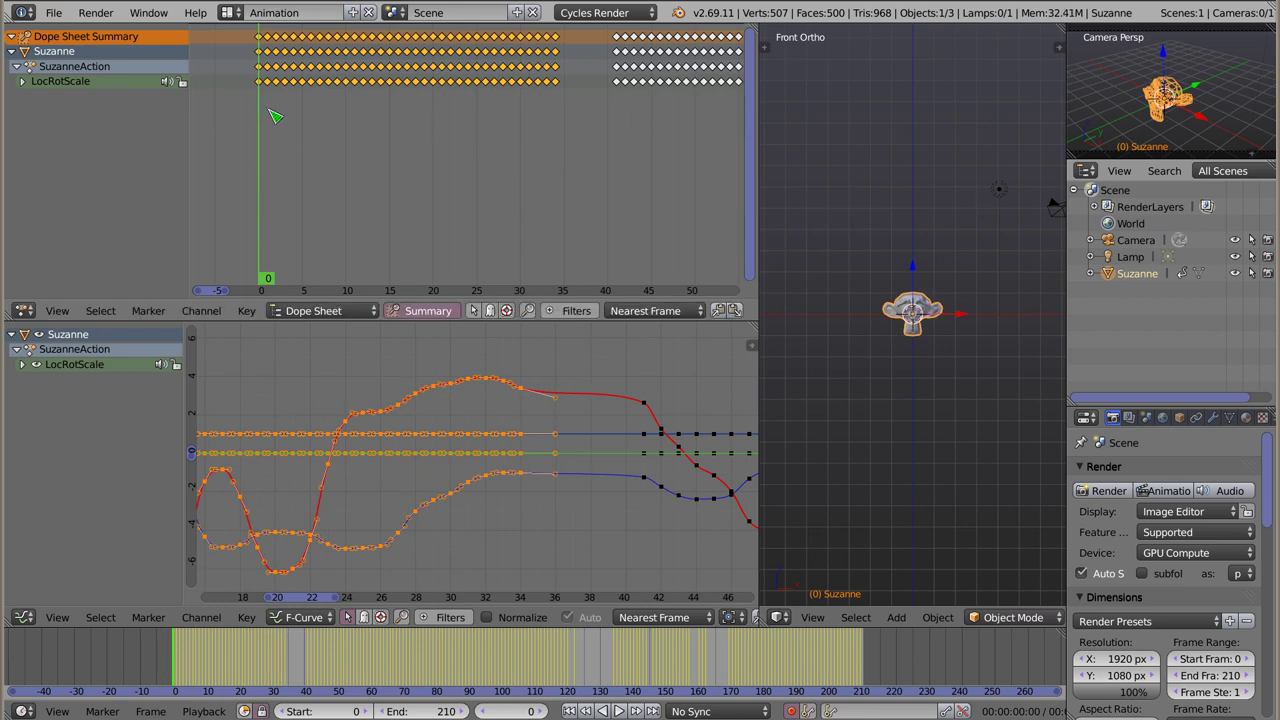
key("alt+a")
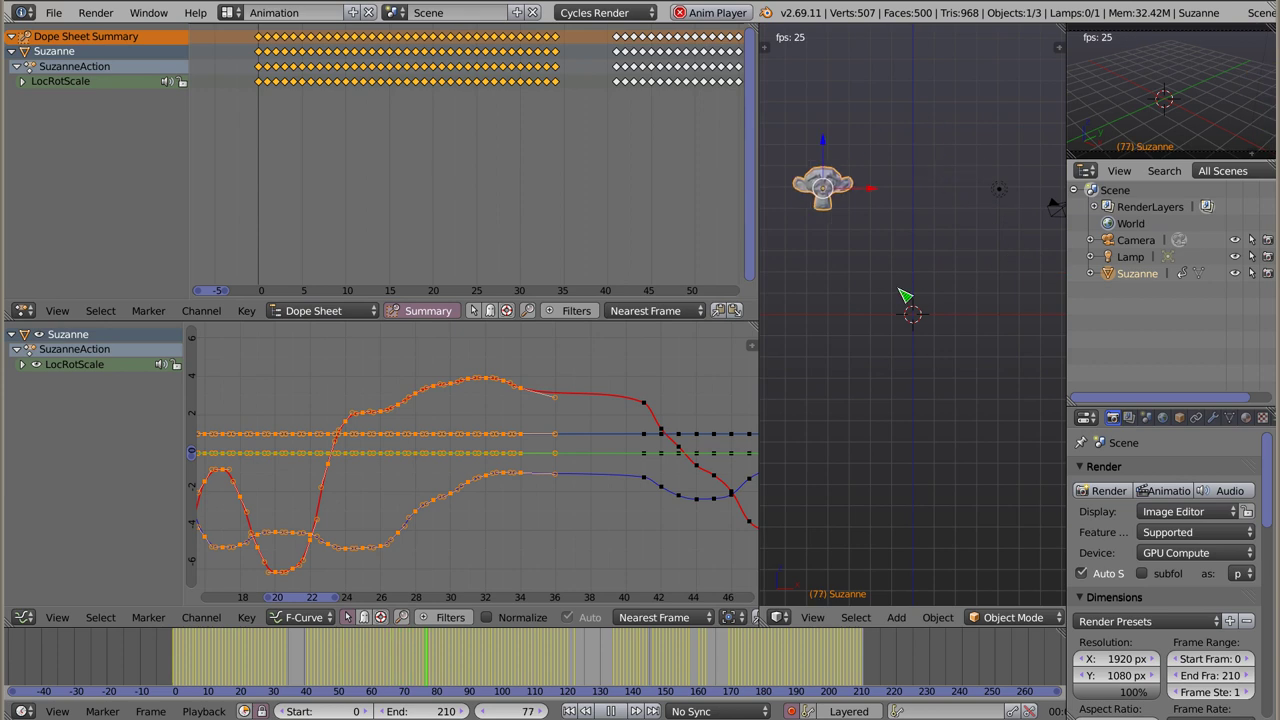
Step: Stop playback at frame 0, re-zoom the graph and deselect all keyframes
key("Escape")
scroll(361, 145, "down", 2)
scroll(361, 145, "up", 2)
scroll(368, 128, "up", 3)
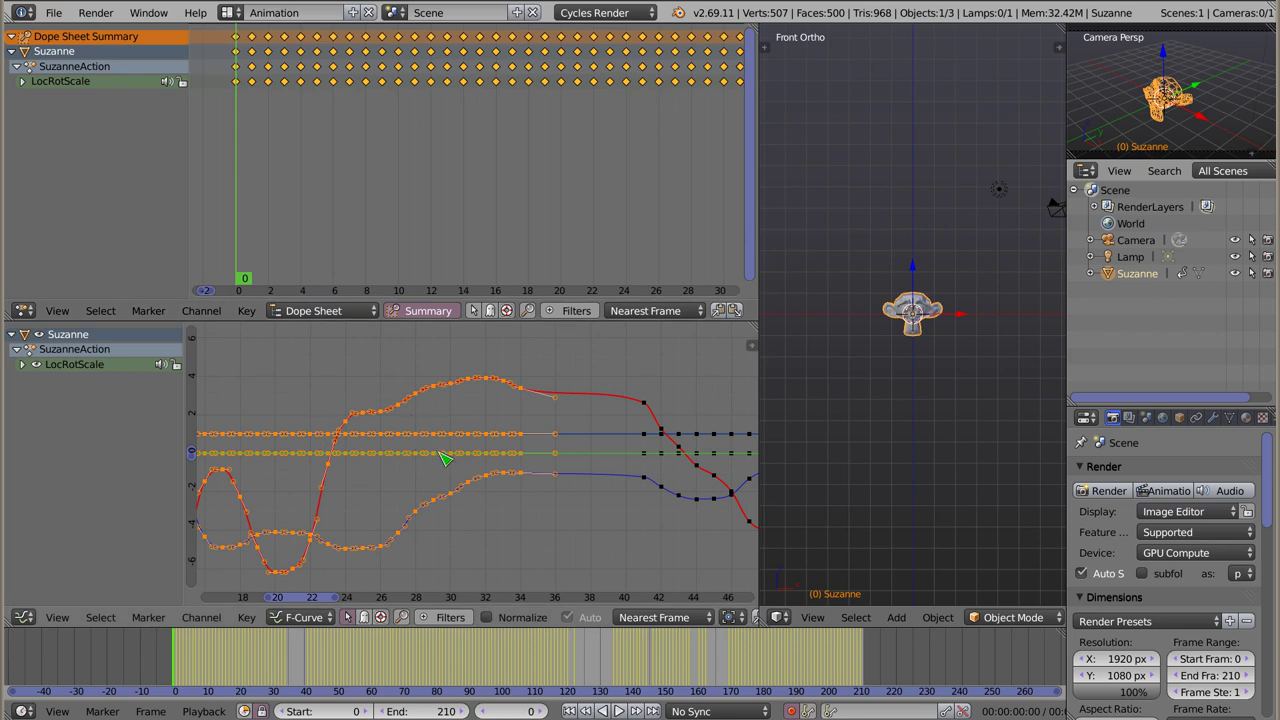
scroll(445, 458, "down", 3)
scroll(397, 468, "down", 2)
middle_click_drag(401, 457, 362, 499, "ctrl")
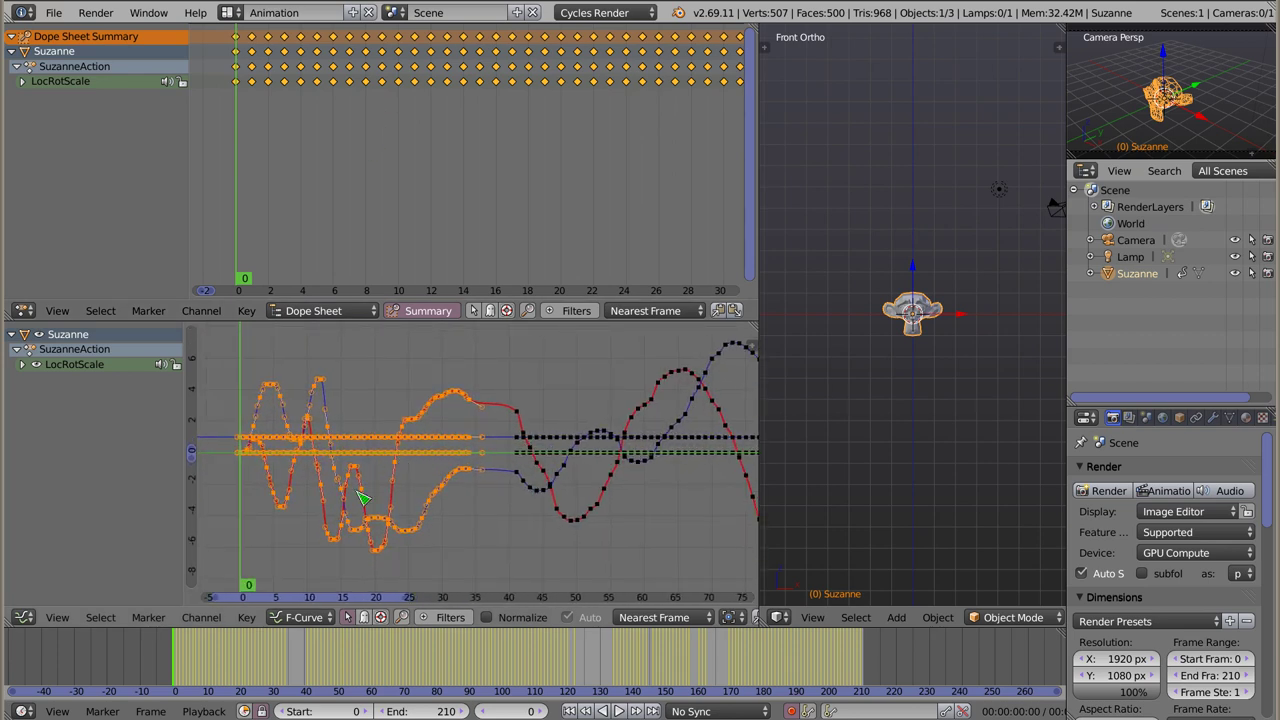
key("a")
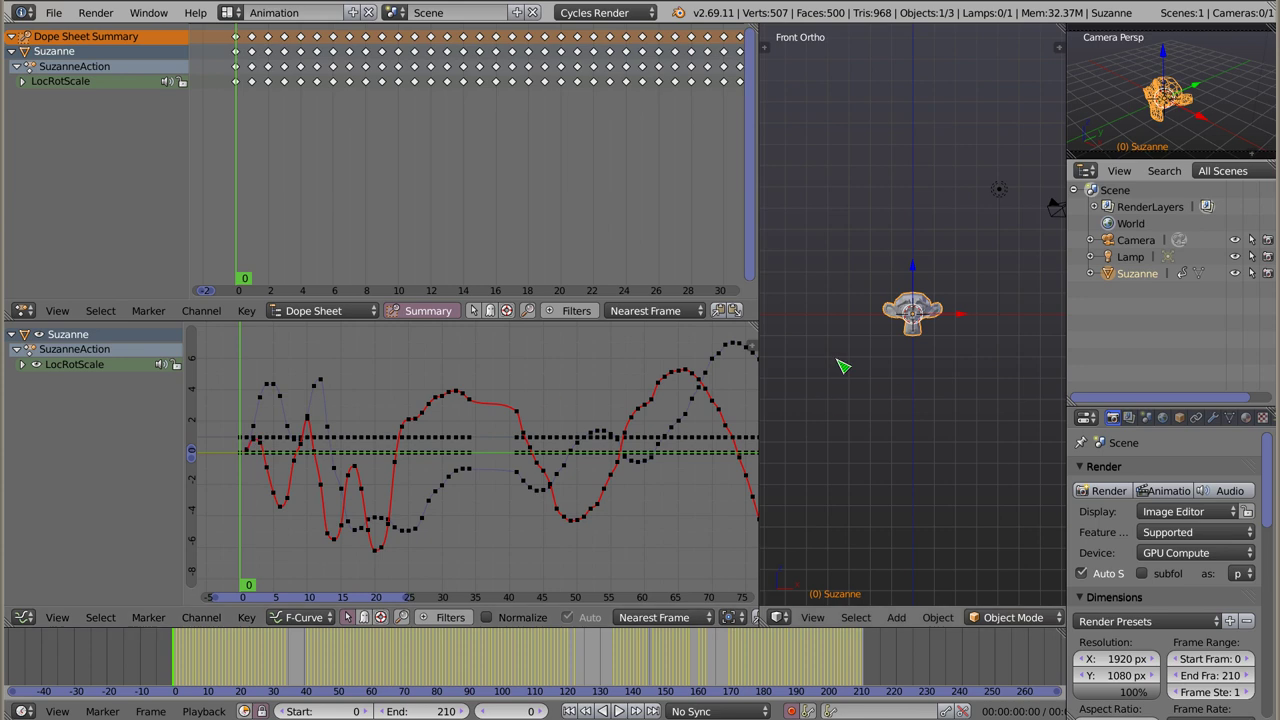
Step: Add a cube and insert a transform keyframe on it at frame 0
key("shift+a")
left_click(884, 372)
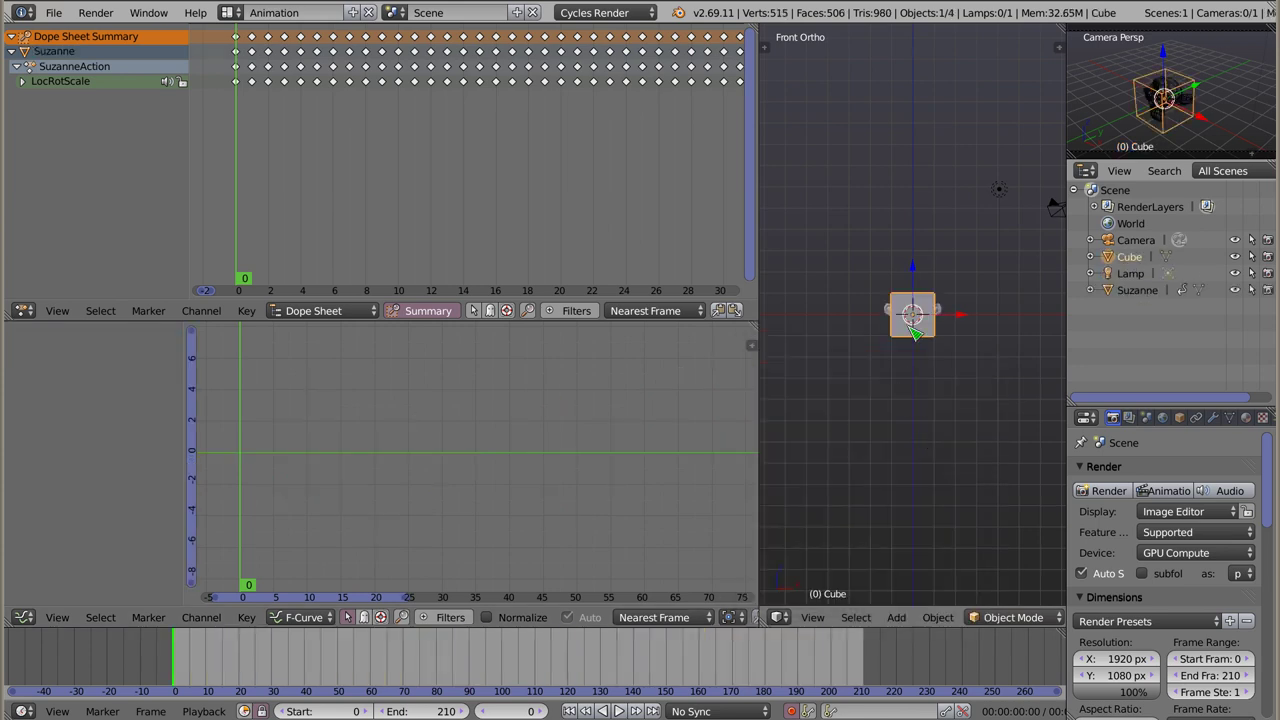
key("i")
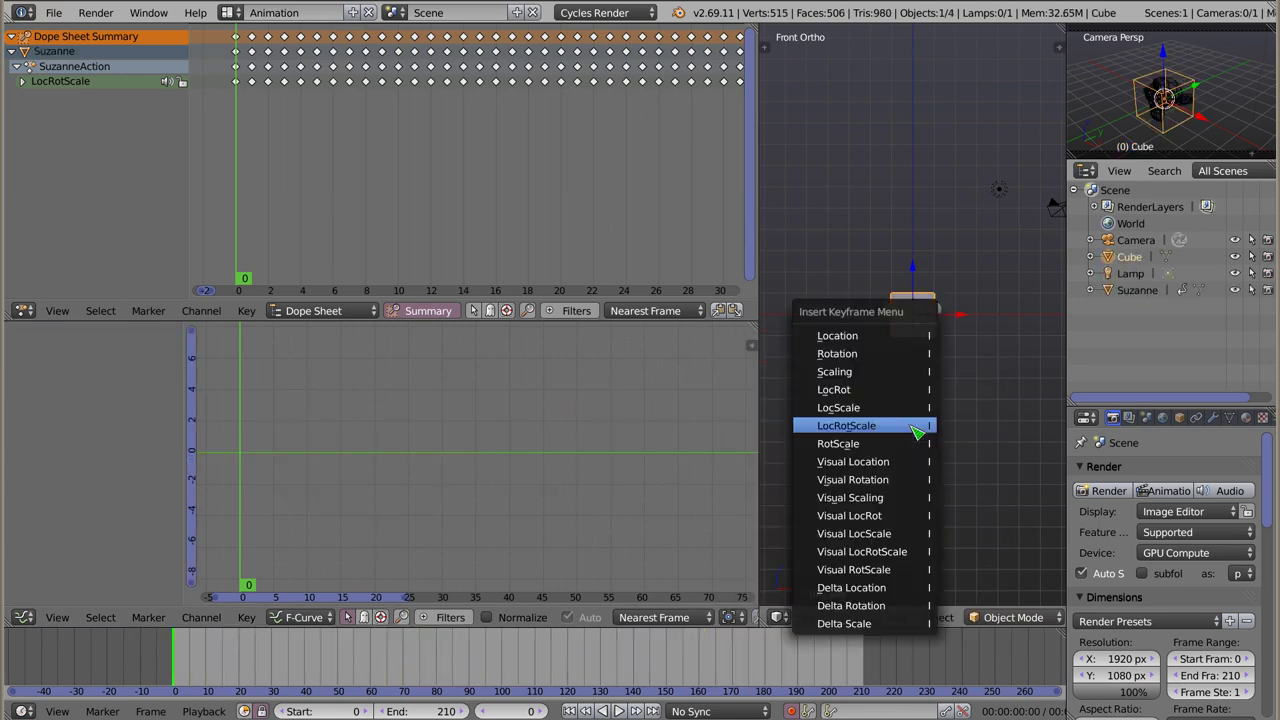
left_click(900, 340)
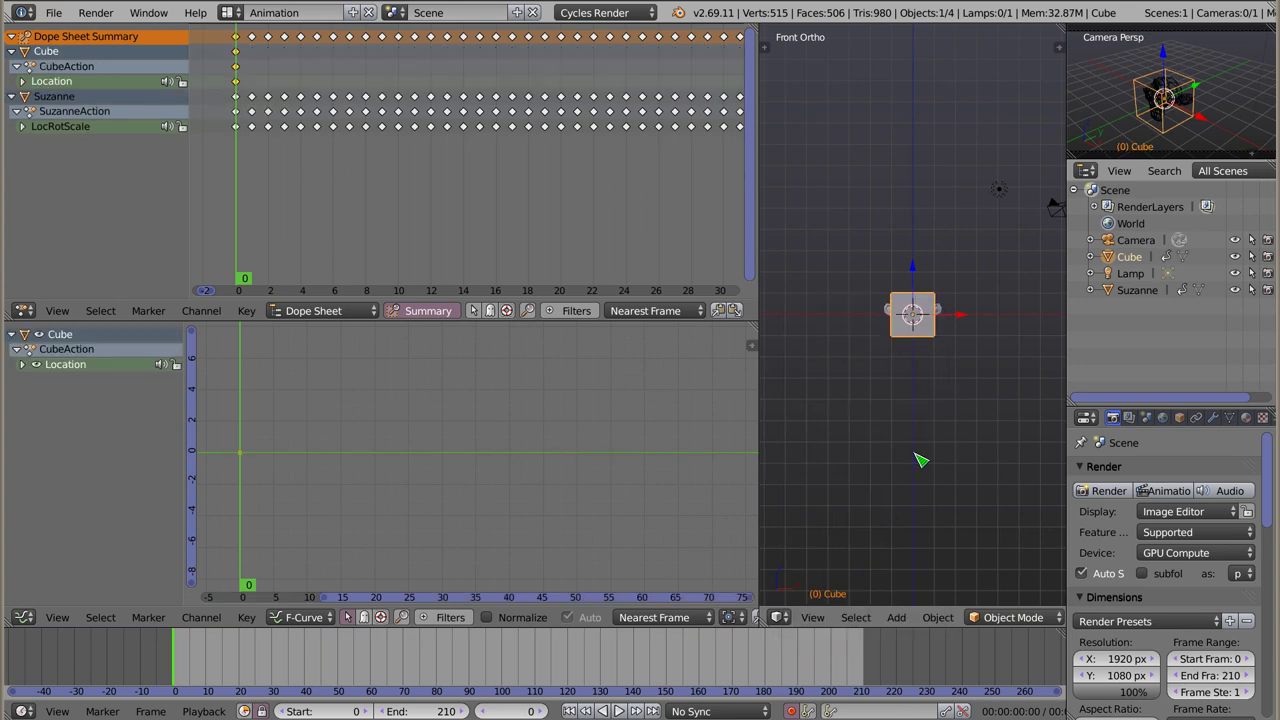
Step: Collapse Suzanne's channels, expand the cube's Location, and select its X, Y and Z keys
left_click(11, 96)
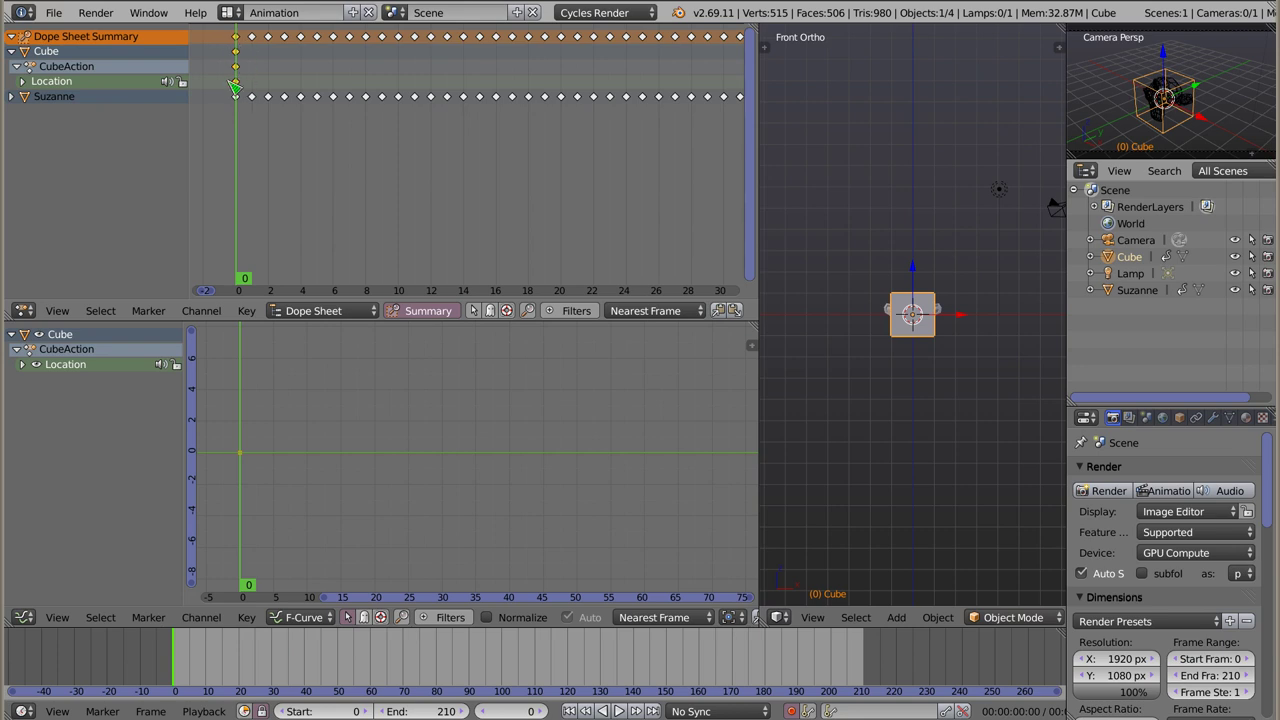
left_click(23, 82)
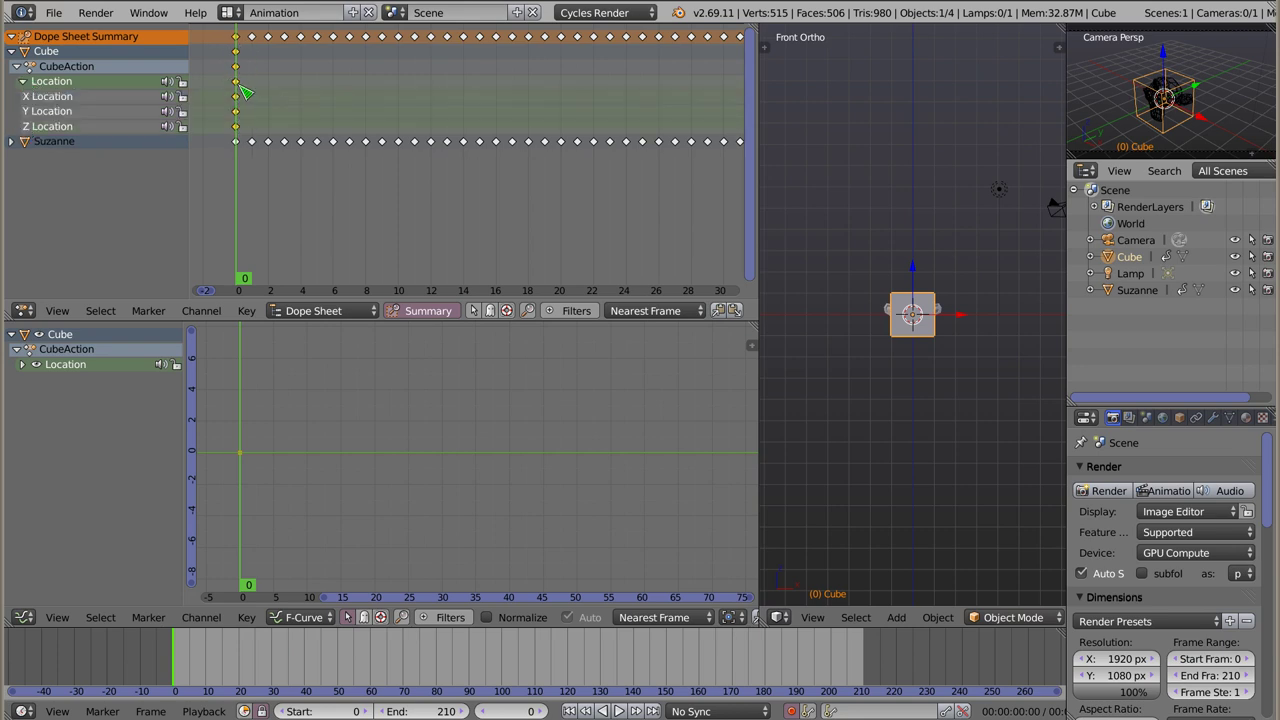
left_click(87, 99)
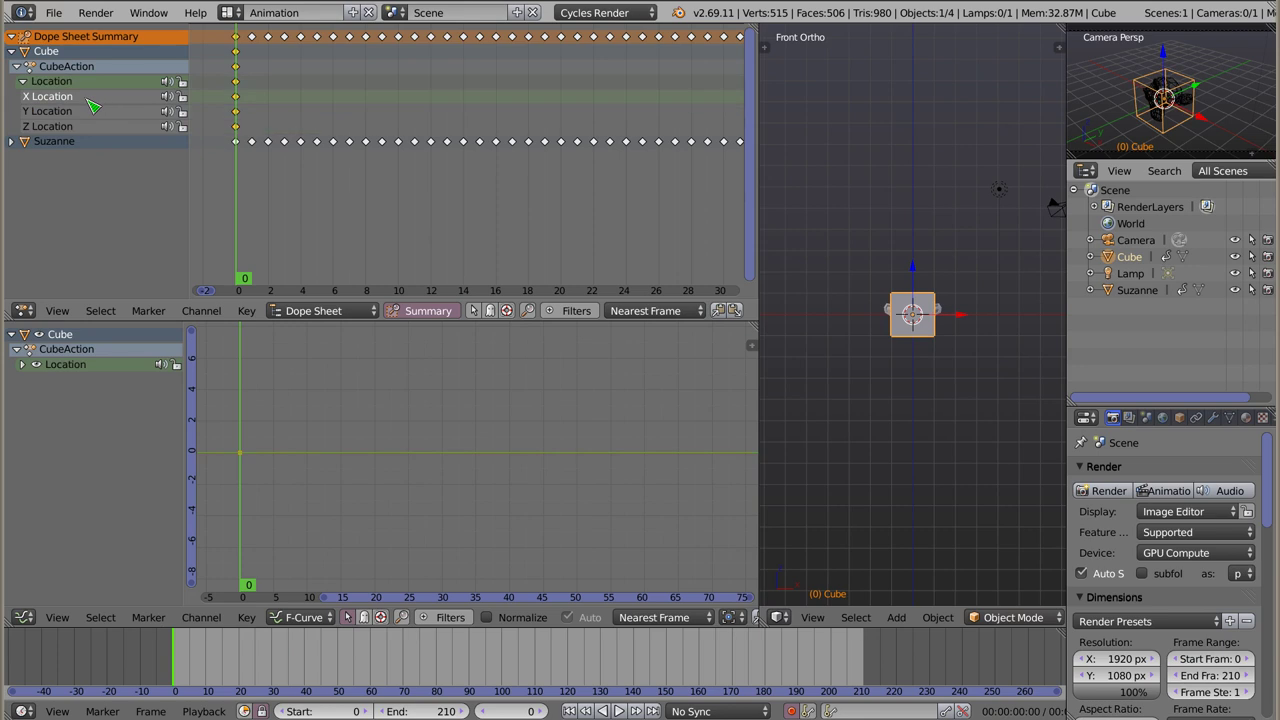
key("b")
left_click_drag(228, 95, 256, 141)
Step: Delete the cube and Suzanne from the scene
key("x")
key("Return")
right_click(920, 325)
key("x")
key("Return")
Step: Add a single-bone armature and extrude a second bone up and to the right in Edit Mode
key("shift+a")
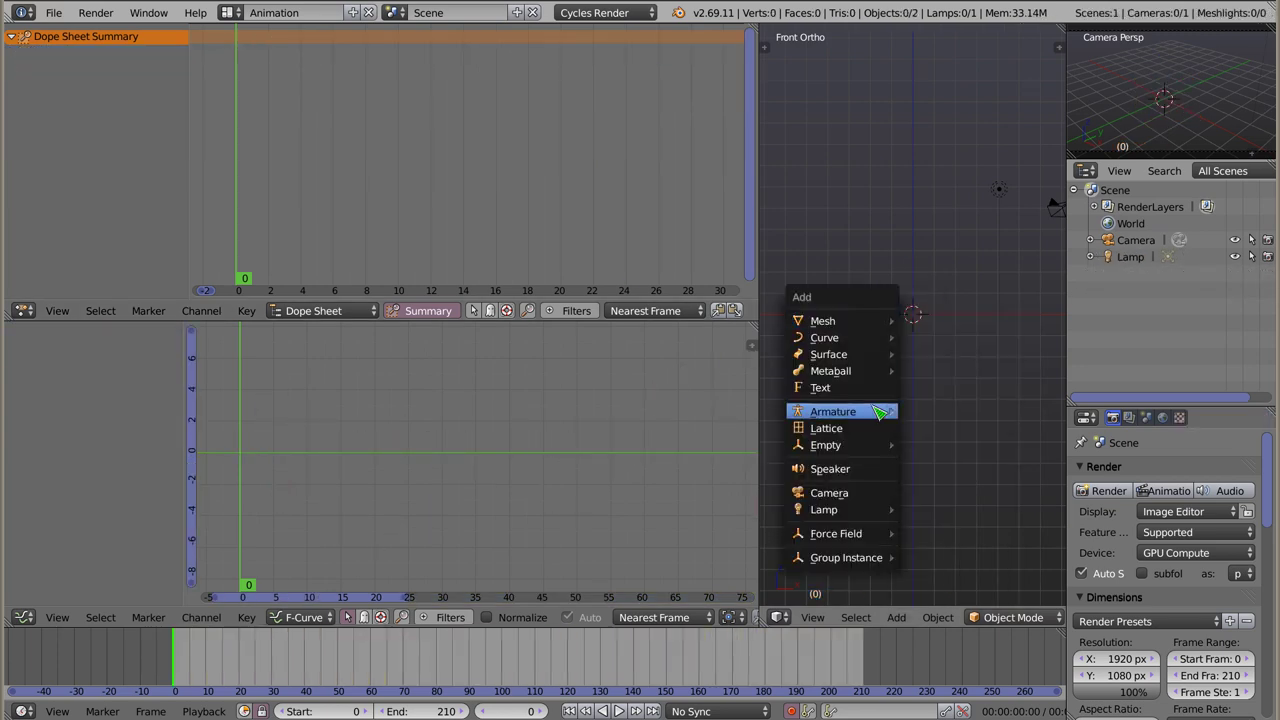
left_click(945, 412)
scroll(924, 324, "up", 6)
key("Tab")
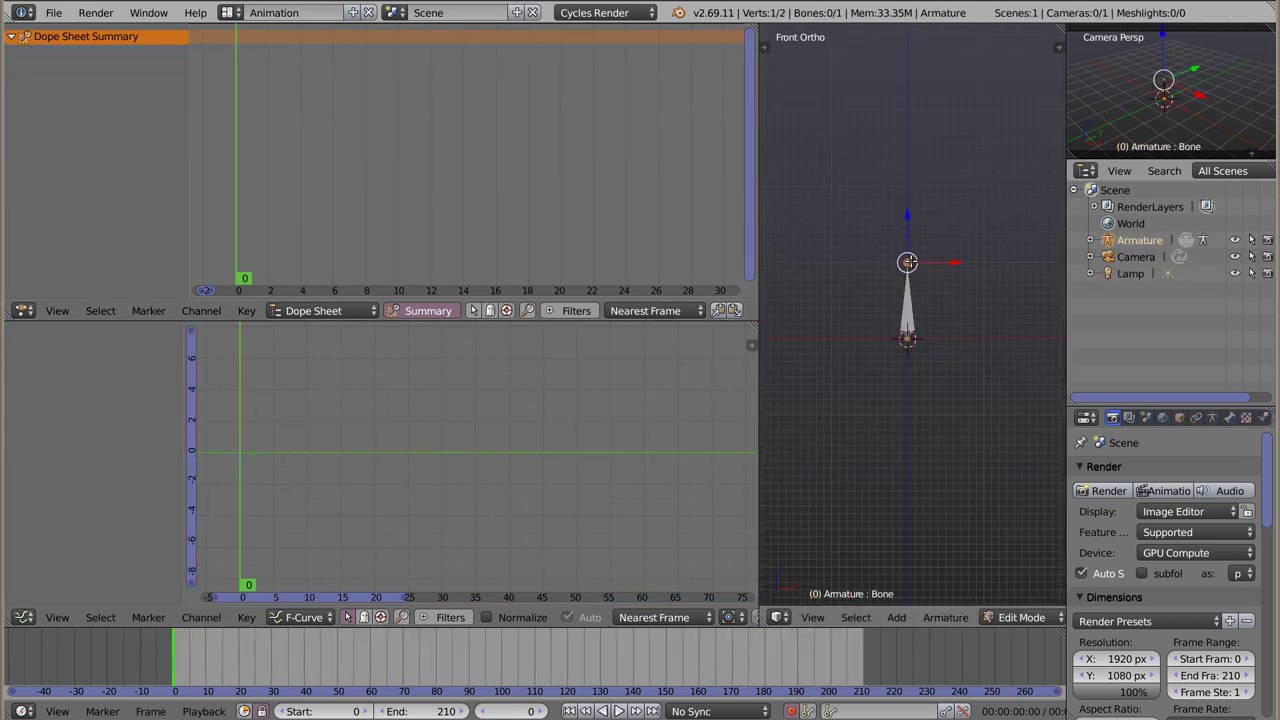
key("g")
key("Escape")
key("e")
left_click(990, 167)
Step: Enter Pose Mode and select both bones
key("ctrl+Tab")
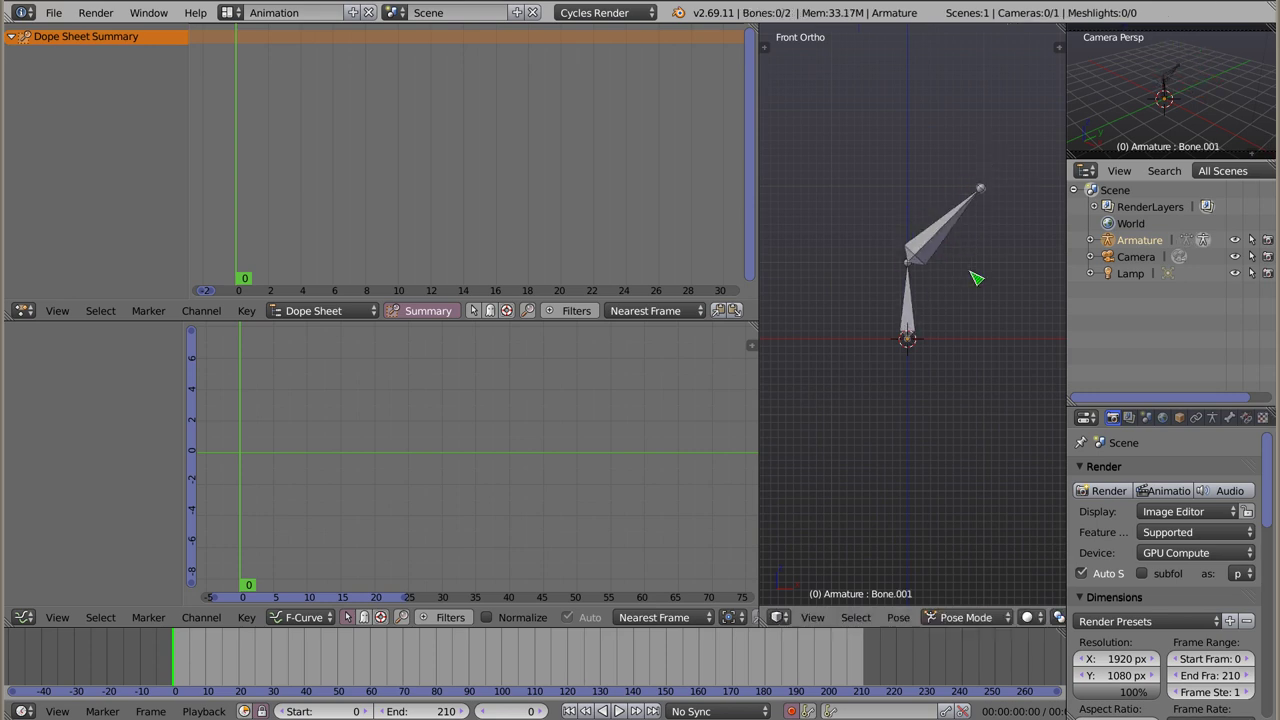
right_click(950, 234)
right_click(910, 318)
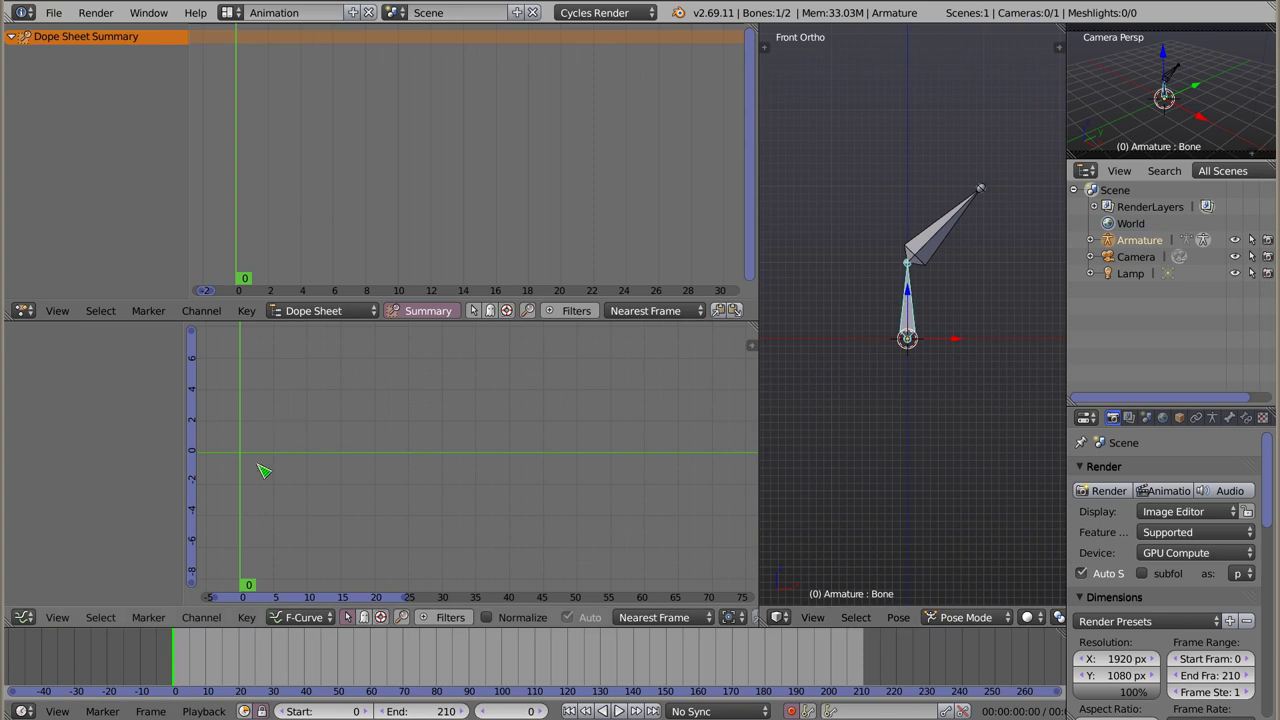
right_click(938, 236, "shift")
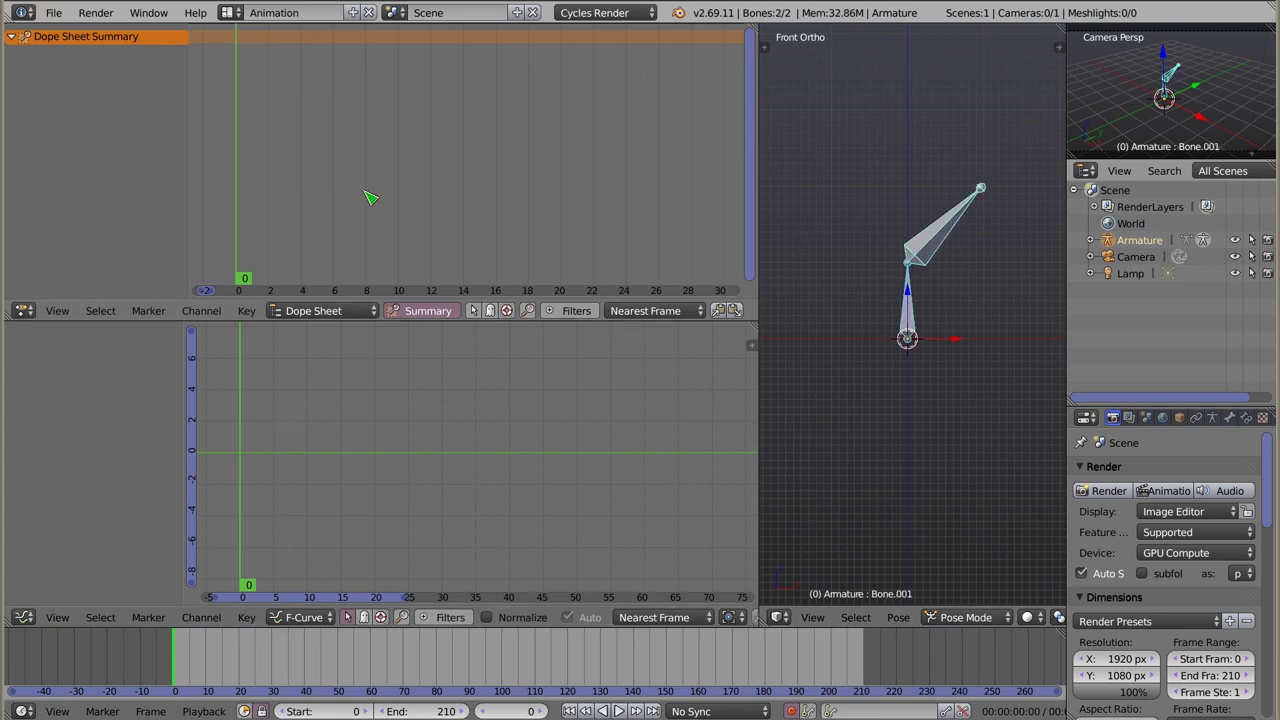
Step: Rotate both bones, then raise the upper bone Bone.001, keying the pose at frame 0
key("r")
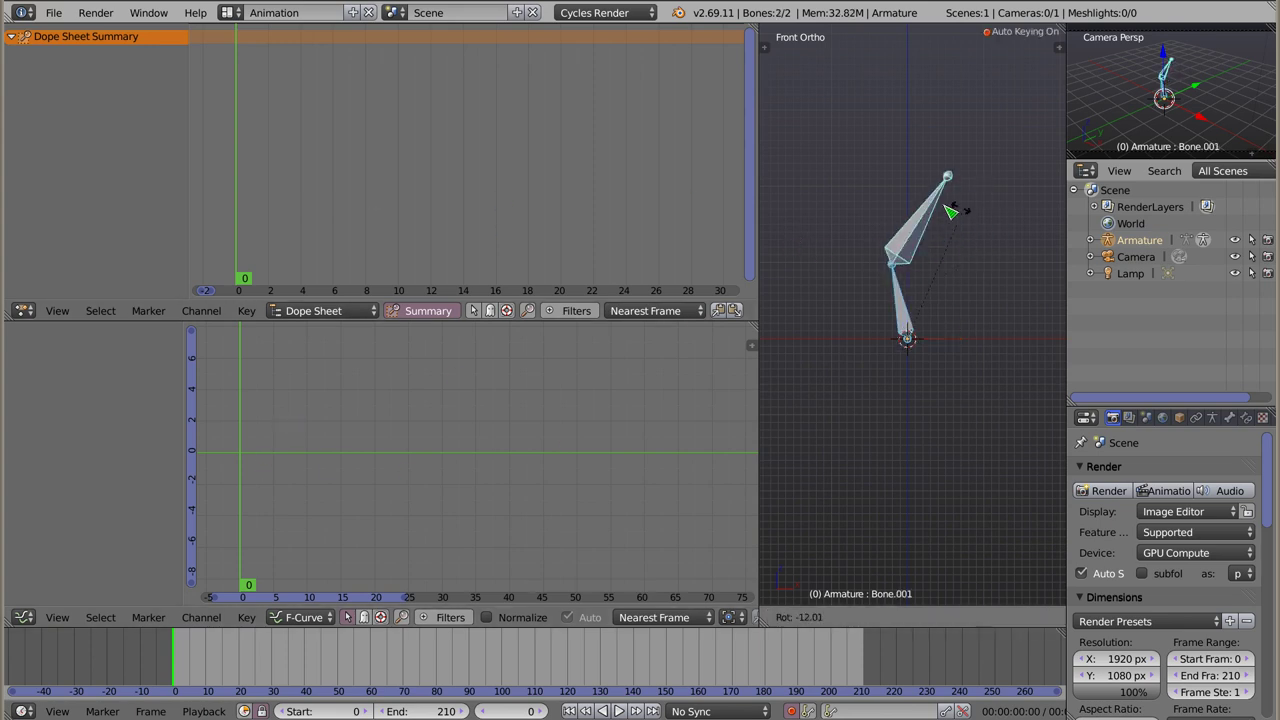
left_click(920, 180)
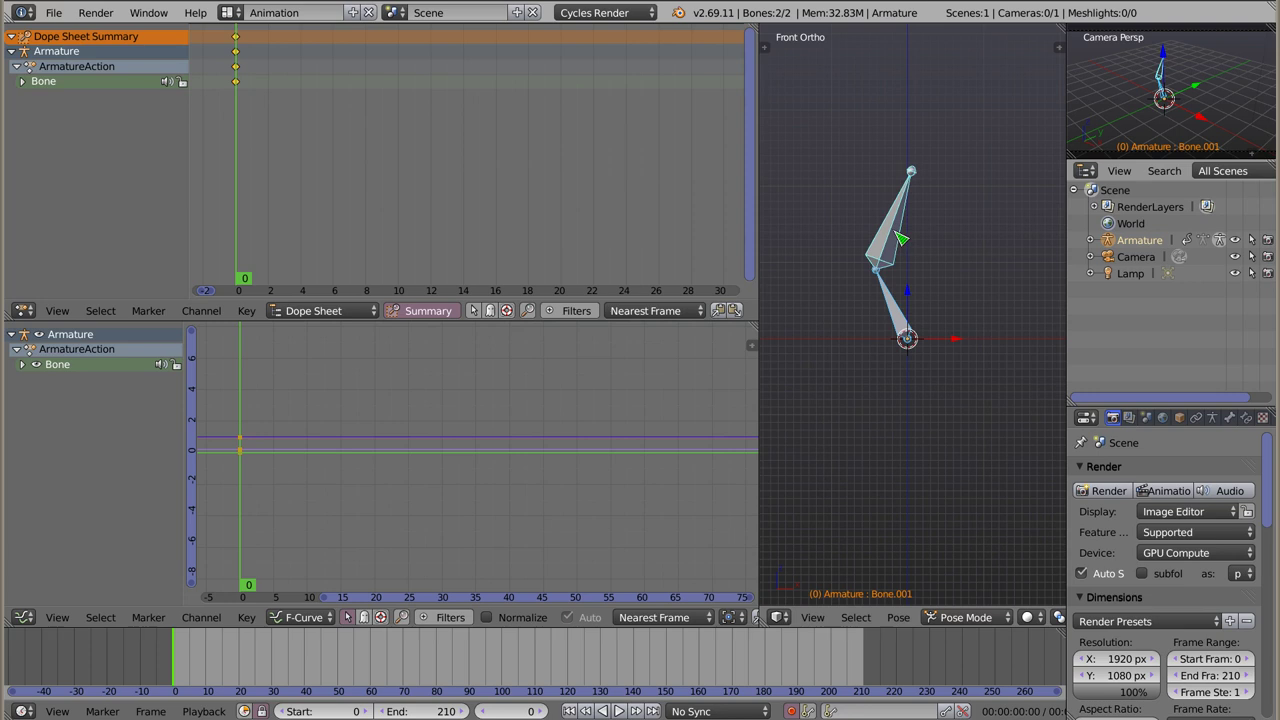
right_click(905, 332)
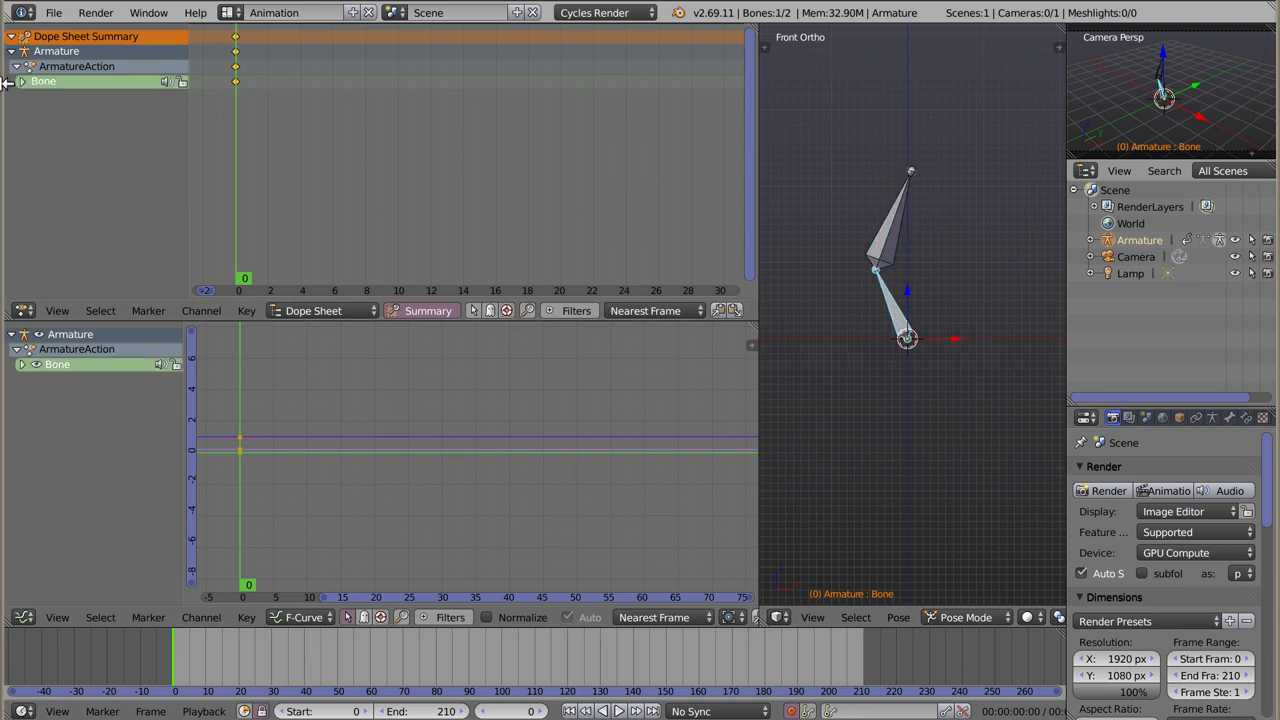
right_click(905, 228)
key("r")
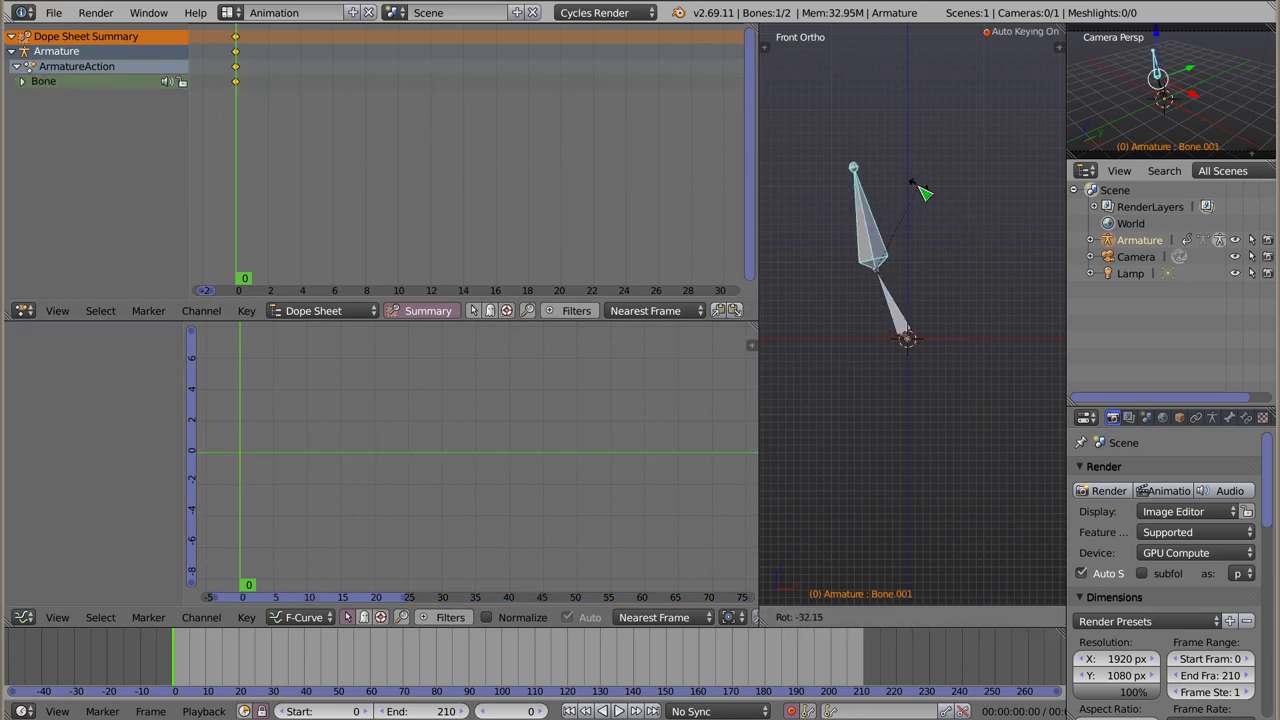
left_click(918, 200)
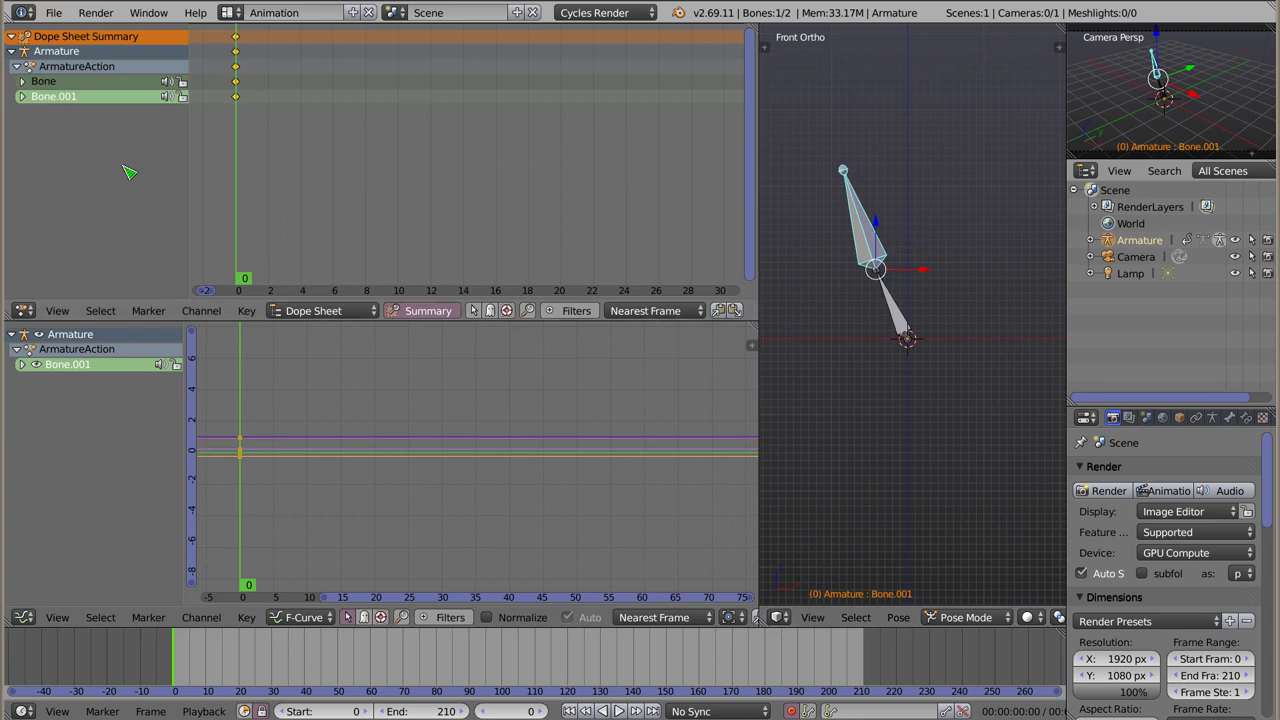
Step: Expand and collapse the Bone and Bone.001 channel groups, then list Bone.001's curves
left_click(21, 96)
left_click(22, 81)
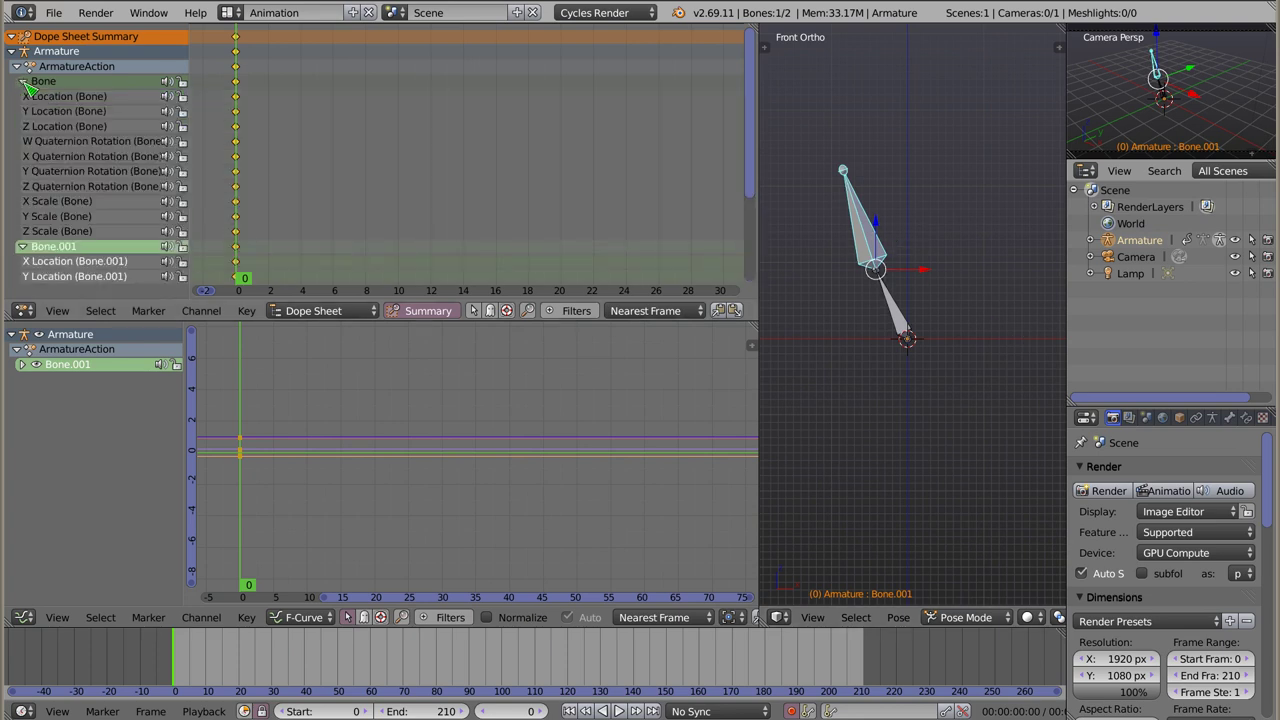
left_click(22, 81)
left_click(22, 96)
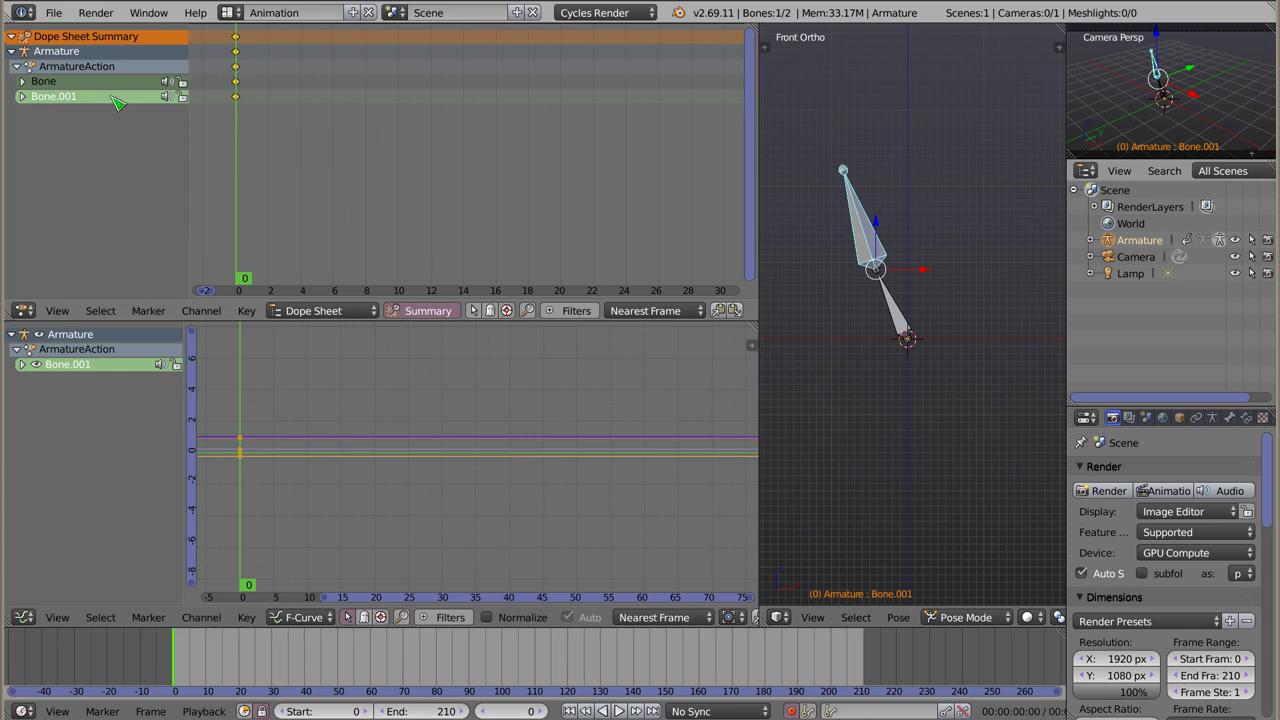
left_click(22, 81)
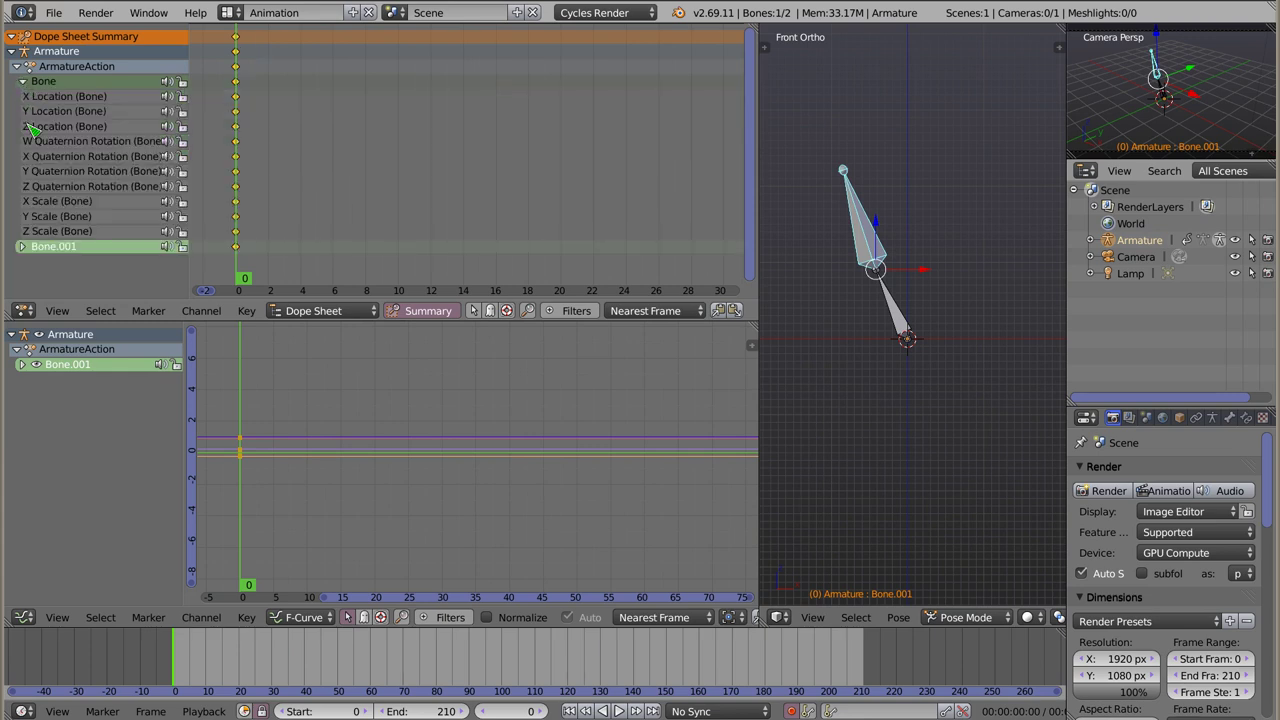
left_click(22, 247)
left_click(22, 81)
left_click(22, 96)
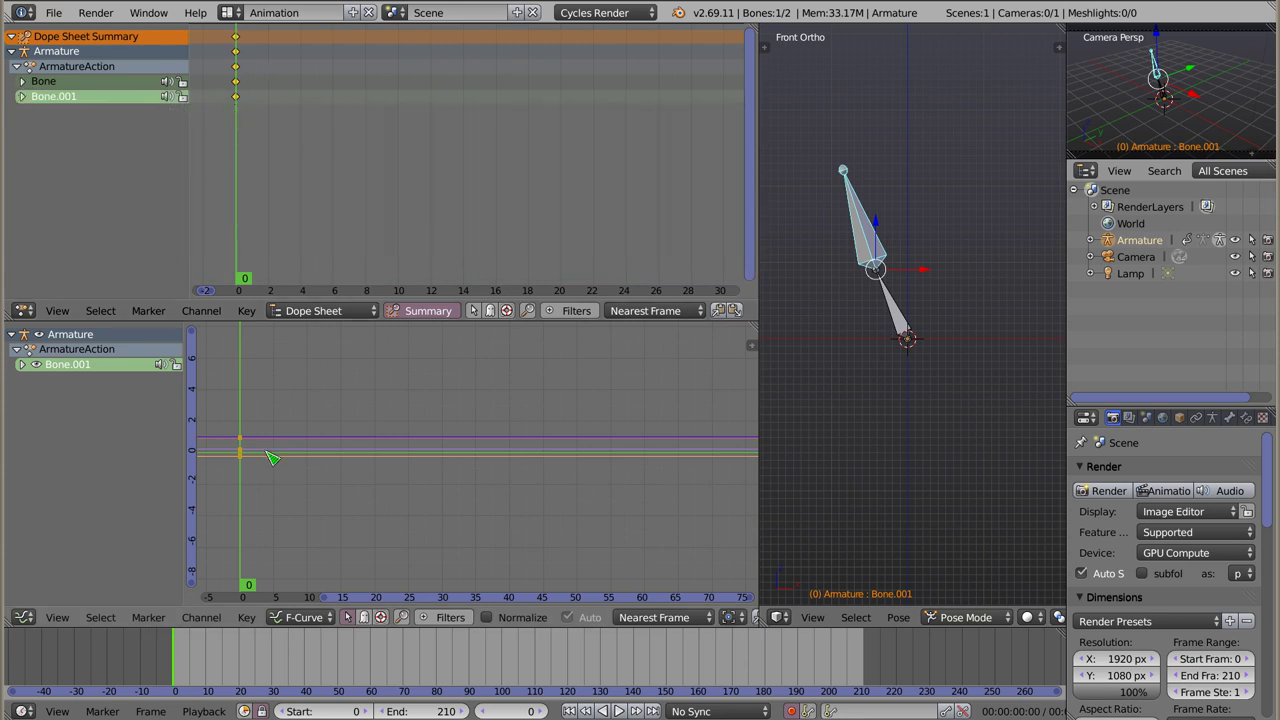
left_click(22, 364)
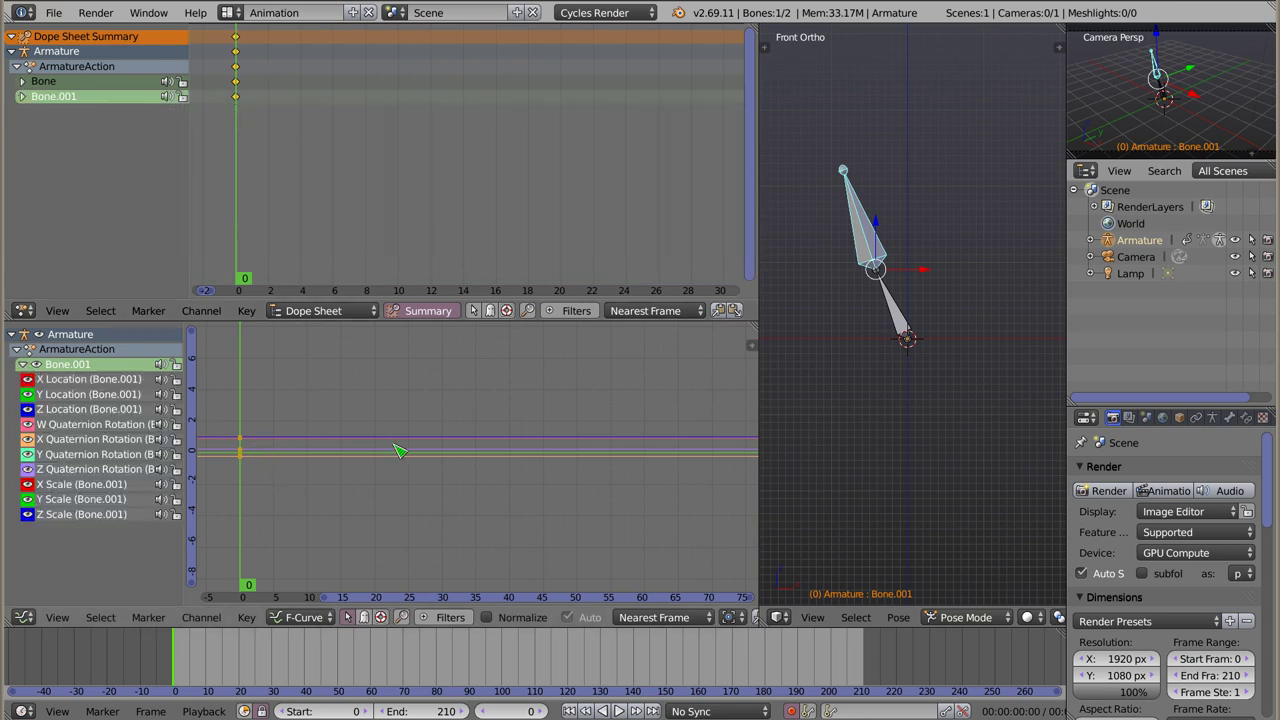
Step: Center frame 0 in the graph, select the lower bone and move to frame 20
middle_click_drag(377, 450, 630, 434)
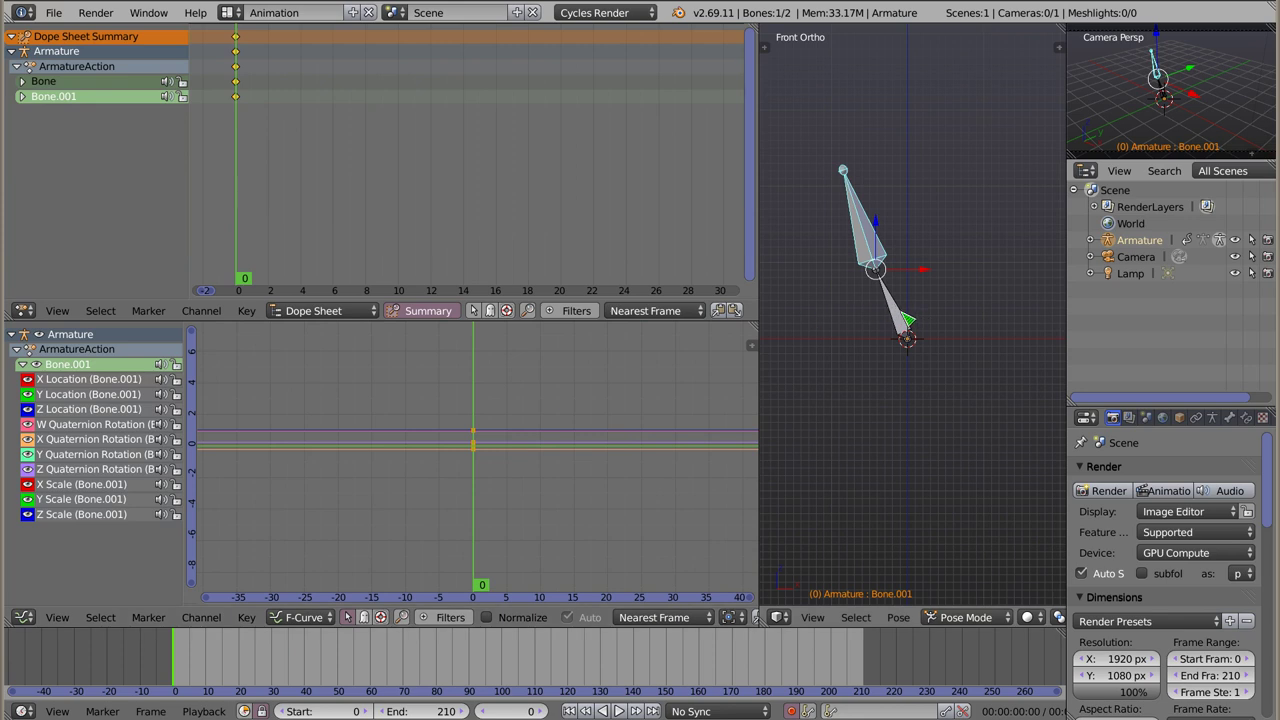
right_click(904, 315)
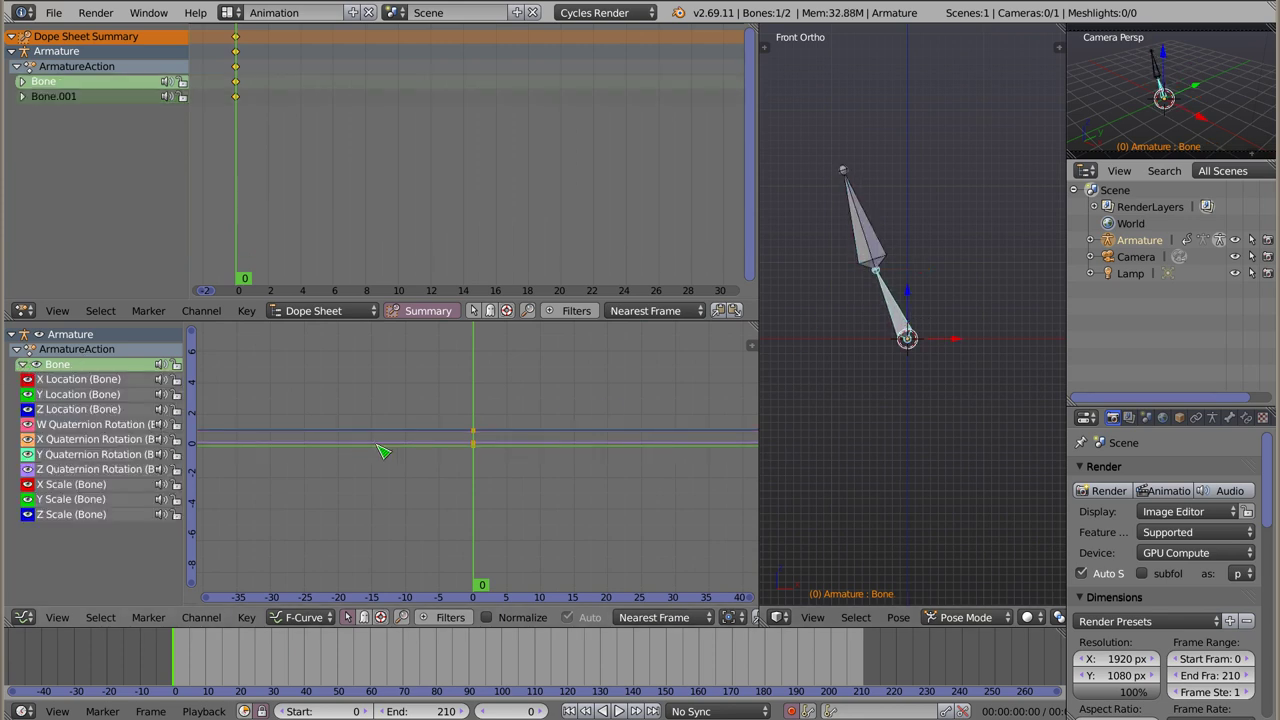
middle_click_drag(453, 477, 474, 481)
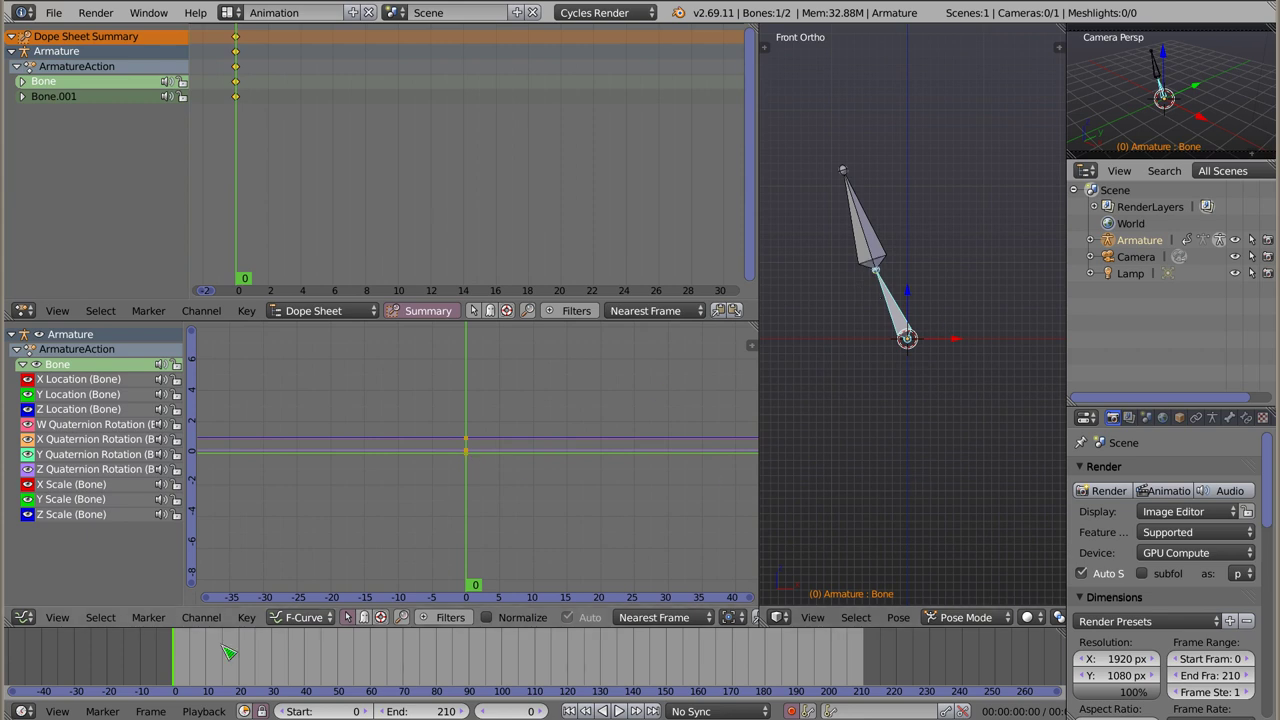
left_click_drag(220, 668, 243, 668)
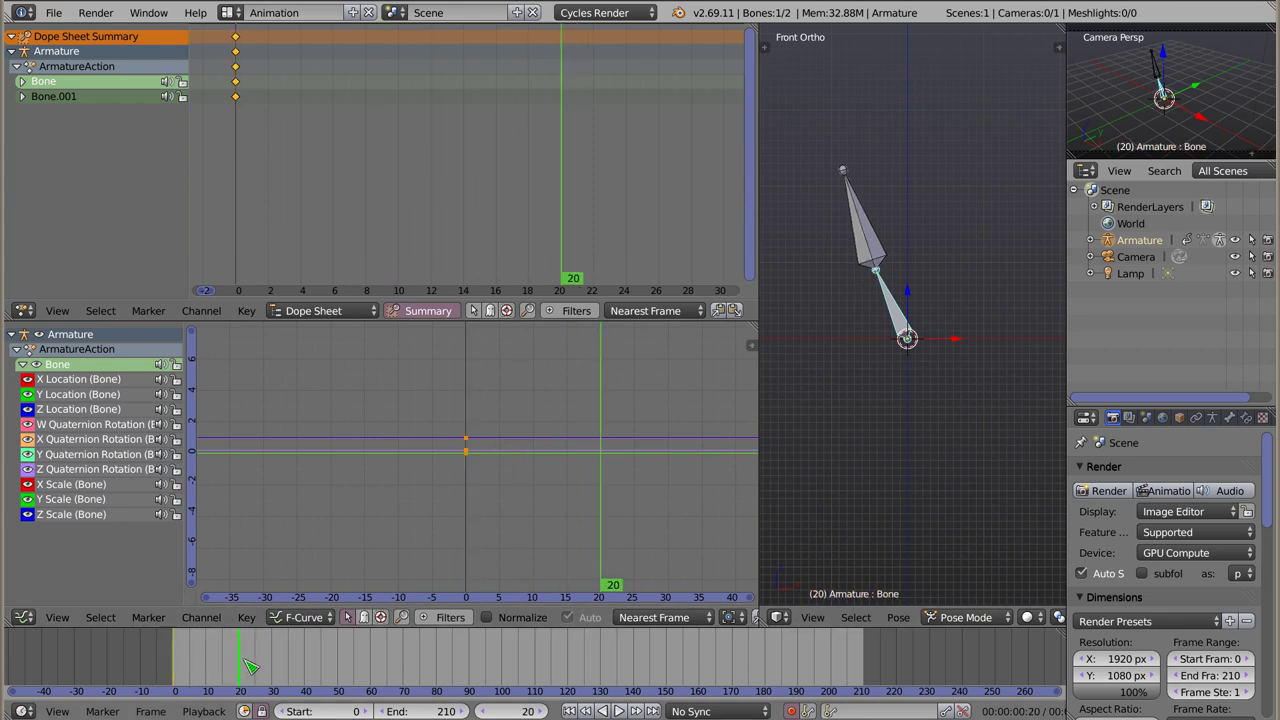
Step: Rotate and reposition the lower bone at frame 20 to key its new pose
key("r")
left_click(985, 290)
key("g")
left_click(978, 302)
key("g")
left_click(962, 335)
Step: Rotate the upper bone Bone.001 into its frame-20 pose
right_click(1028, 202)
key("r")
left_click(968, 182)
key("r")
left_click(968, 183)
key("r")
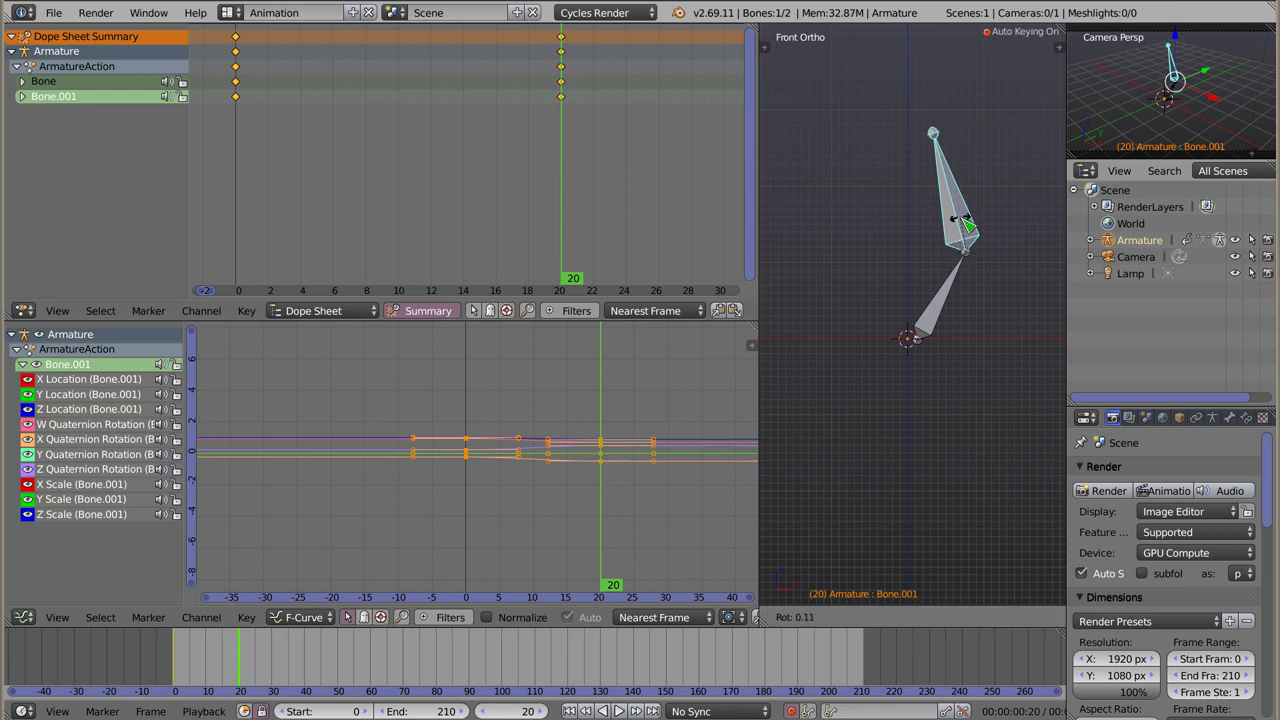
left_click(967, 226)
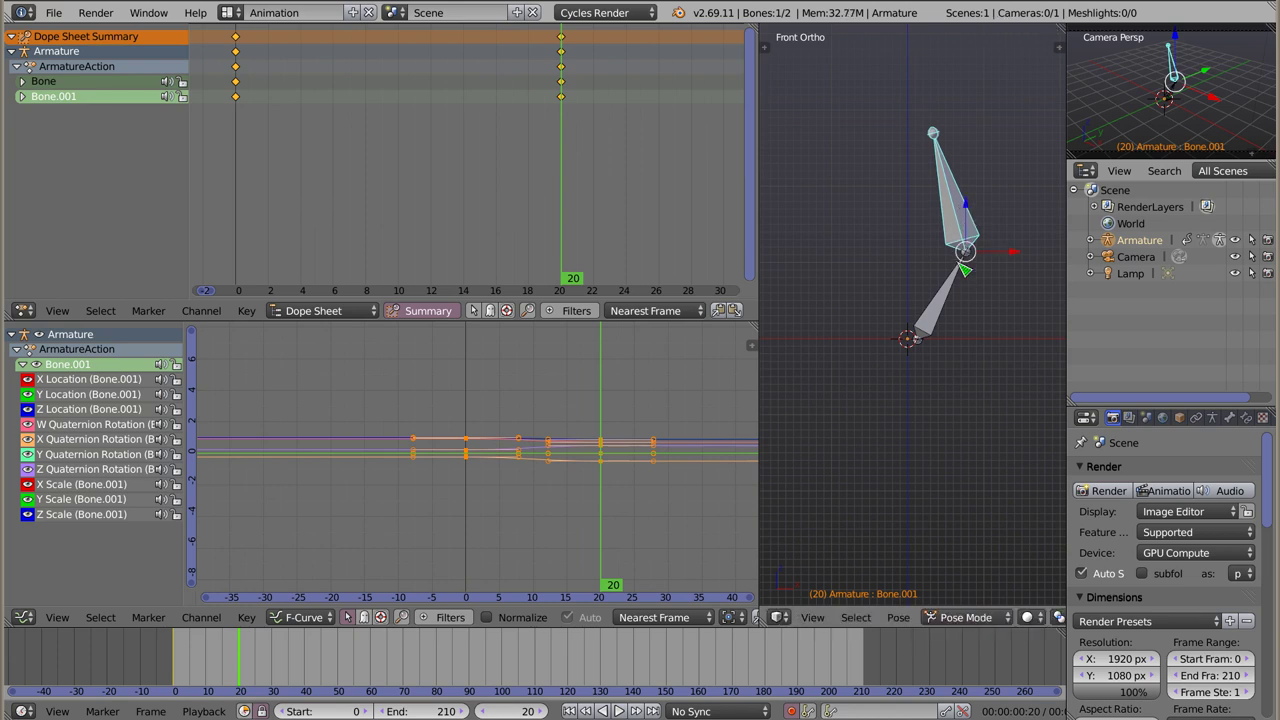
Step: Widen the graph to frames -40 to 50, select the Bone.001 channel, and return to Object Mode
middle_click_drag(584, 432, 598, 495, "ctrl")
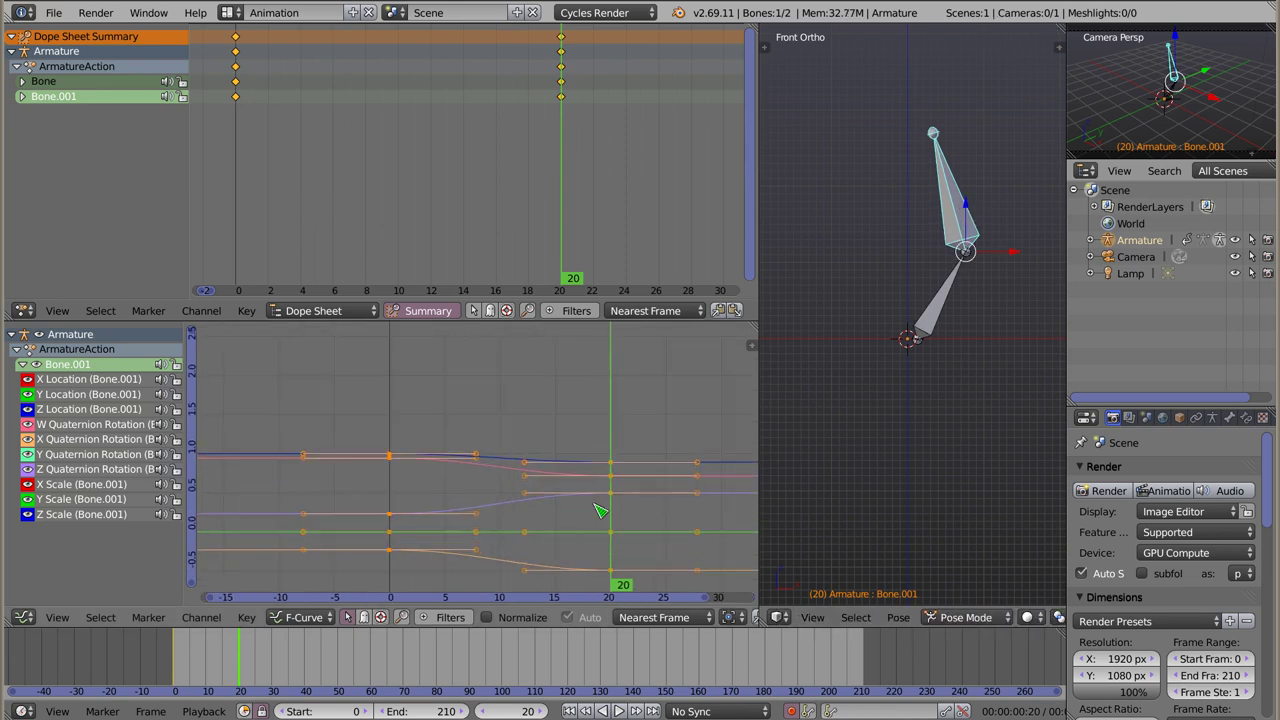
key("a")
key("a")
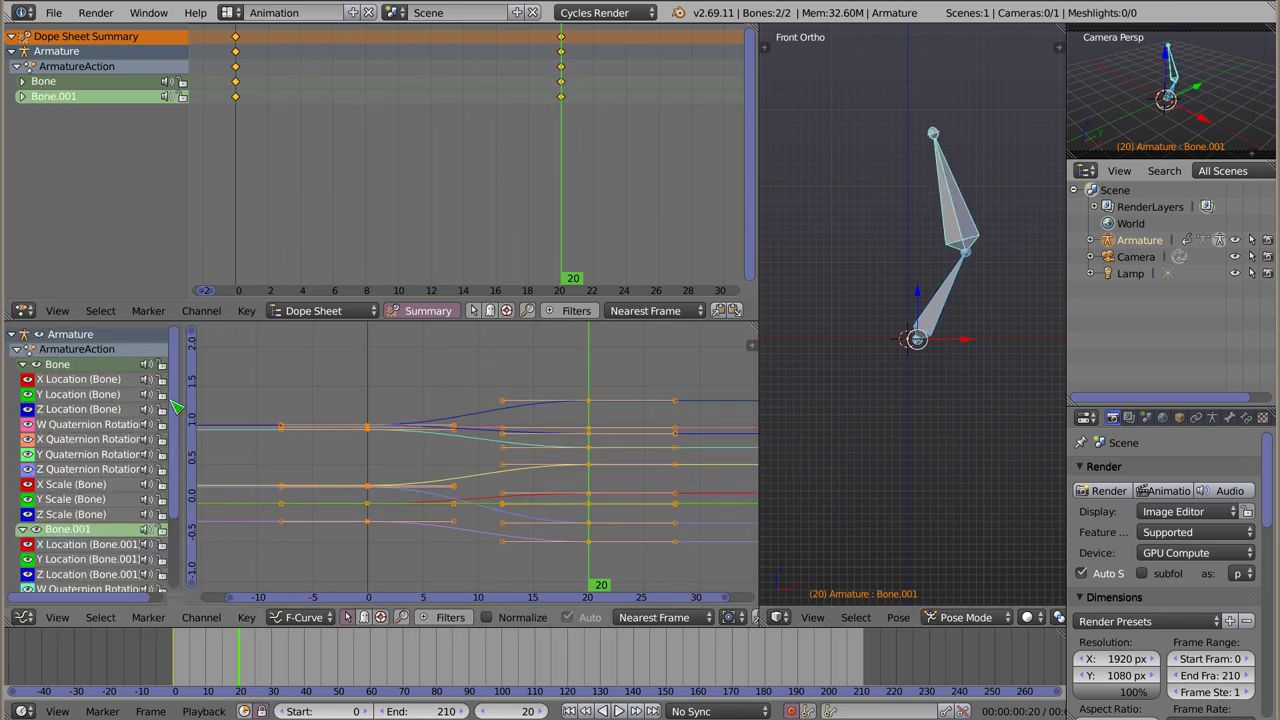
scroll(55, 460, "down", 5)
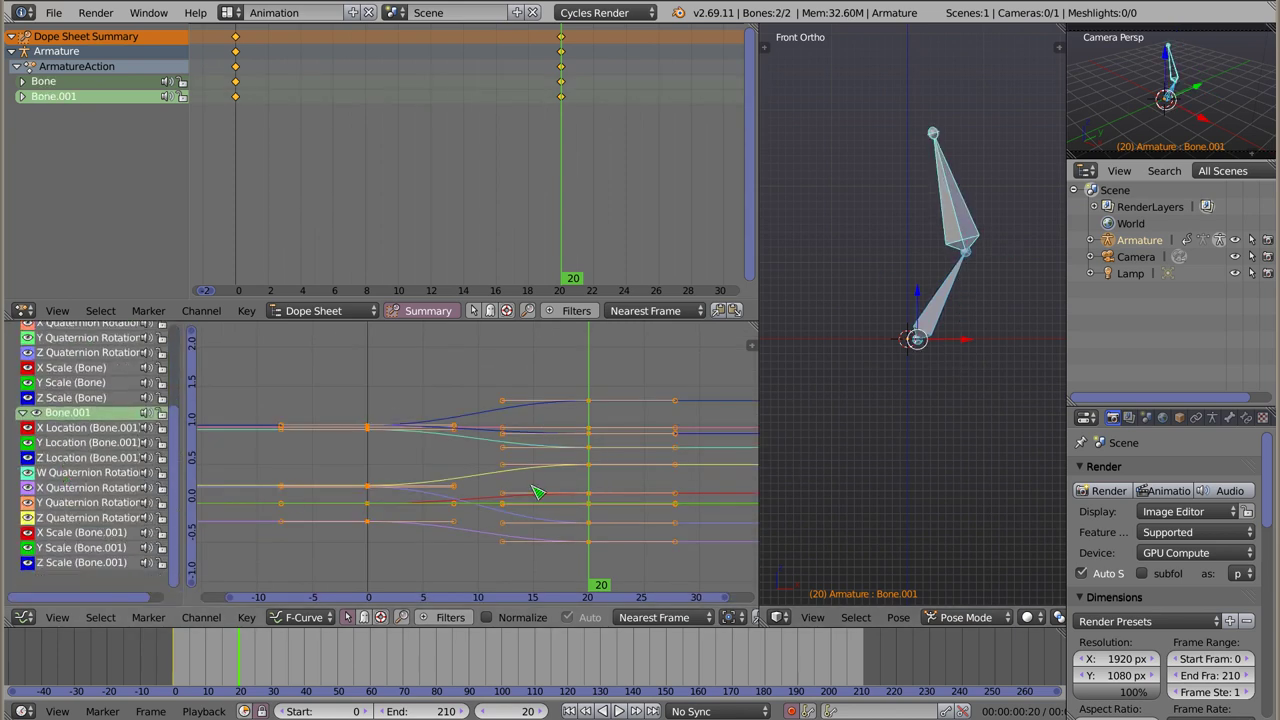
middle_click_drag(531, 491, 487, 516, "ctrl")
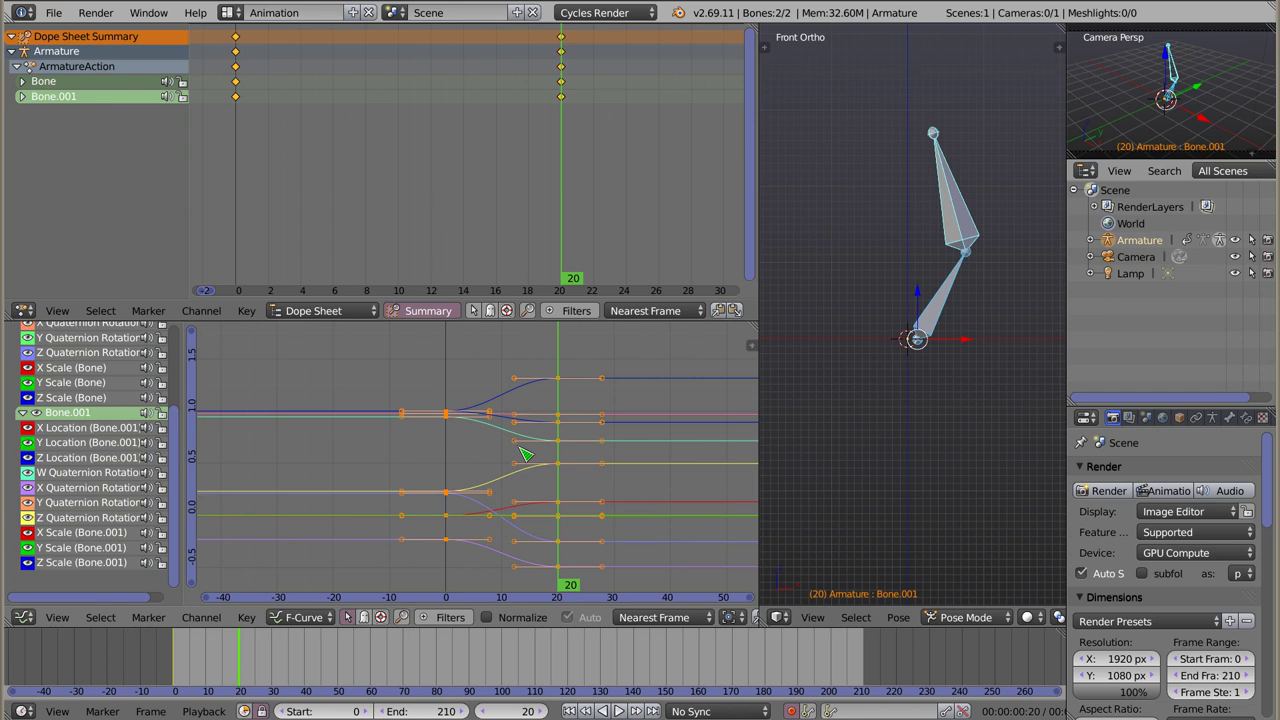
left_click(50, 96)
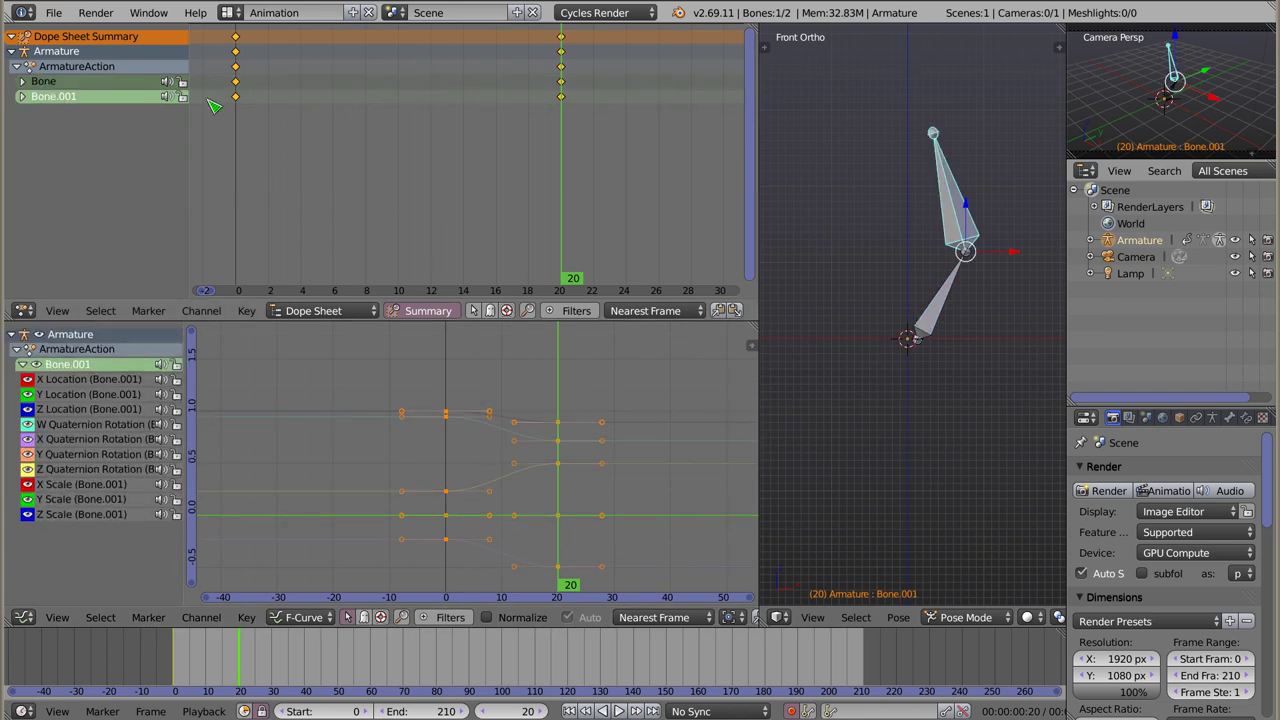
scroll(395, 156, "down", 3)
scroll(395, 156, "down", 4)
scroll(410, 140, "down", 2)
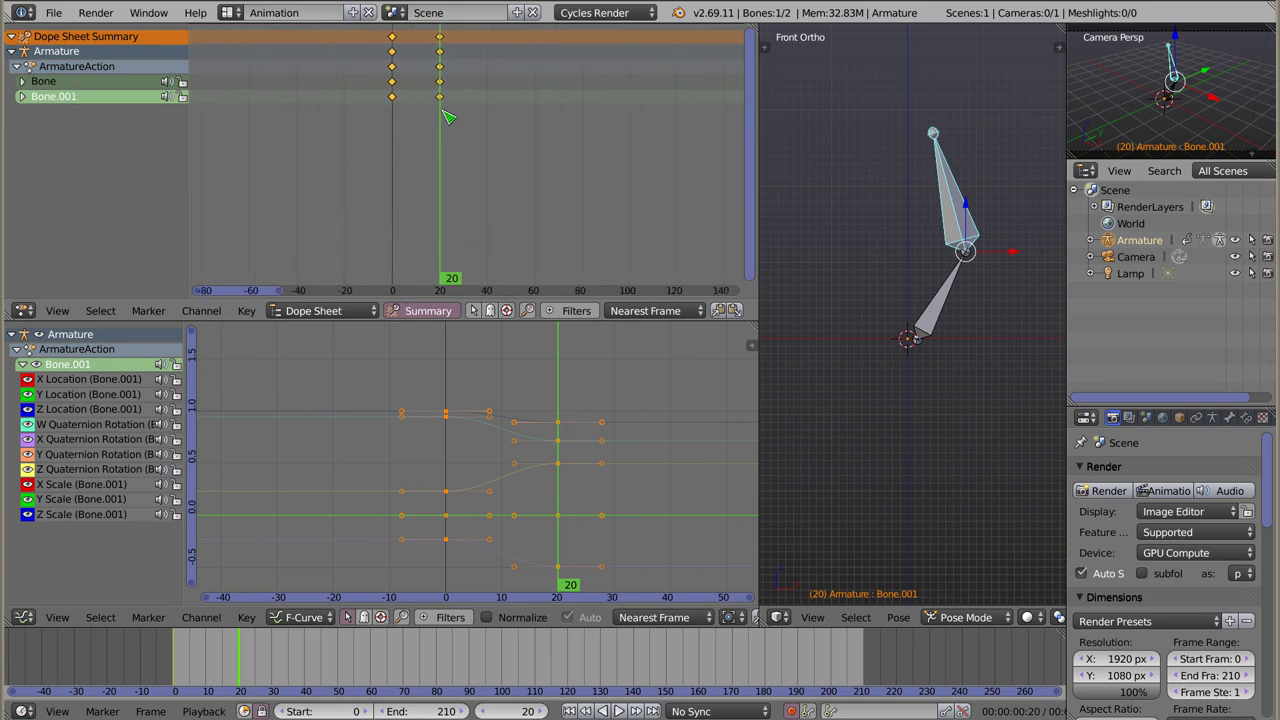
key("Tab")
key("Tab")
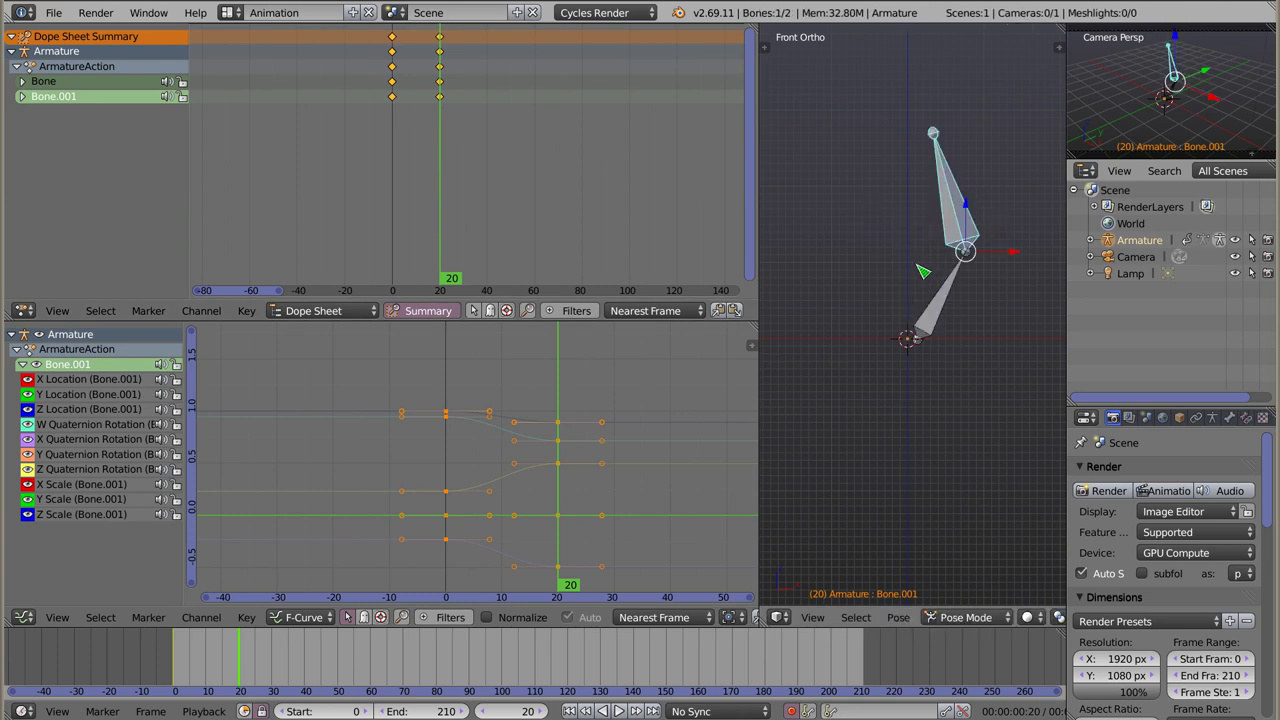
key("ctrl+Tab")
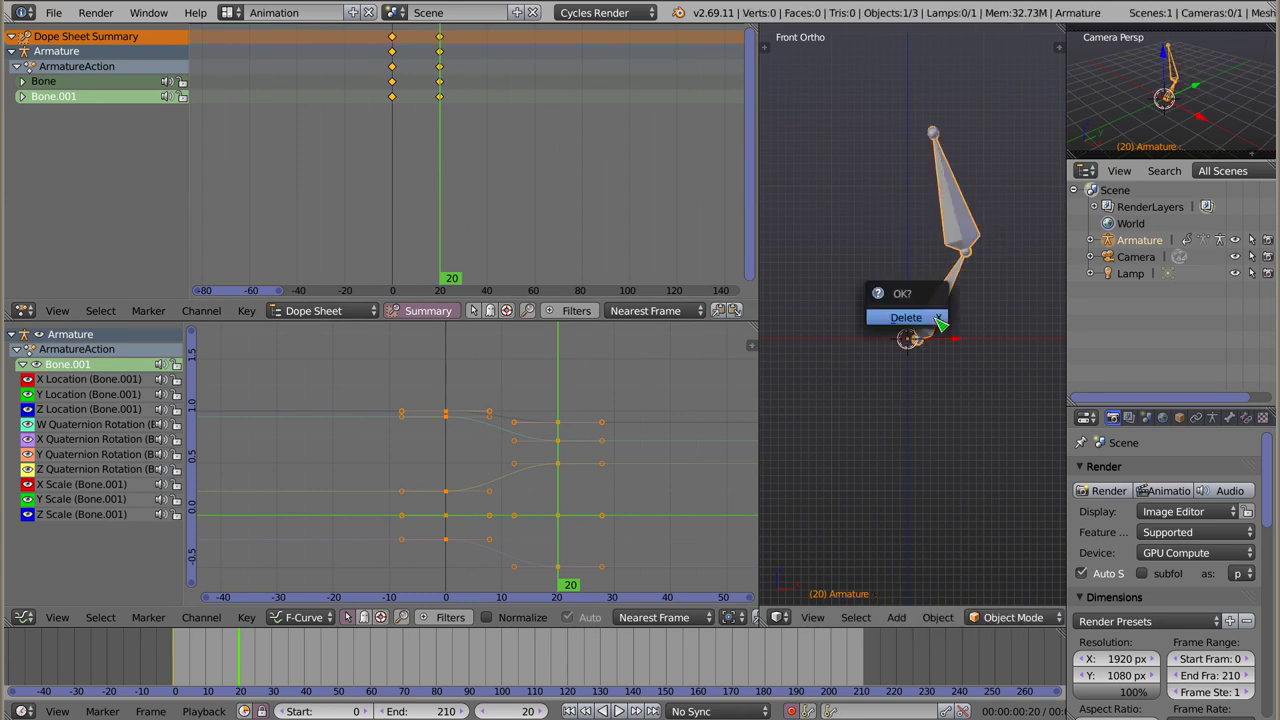
Step: Replace the armature with a new cube at the origin and widen the 3D viewport
key("Delete")
key("shift+a")
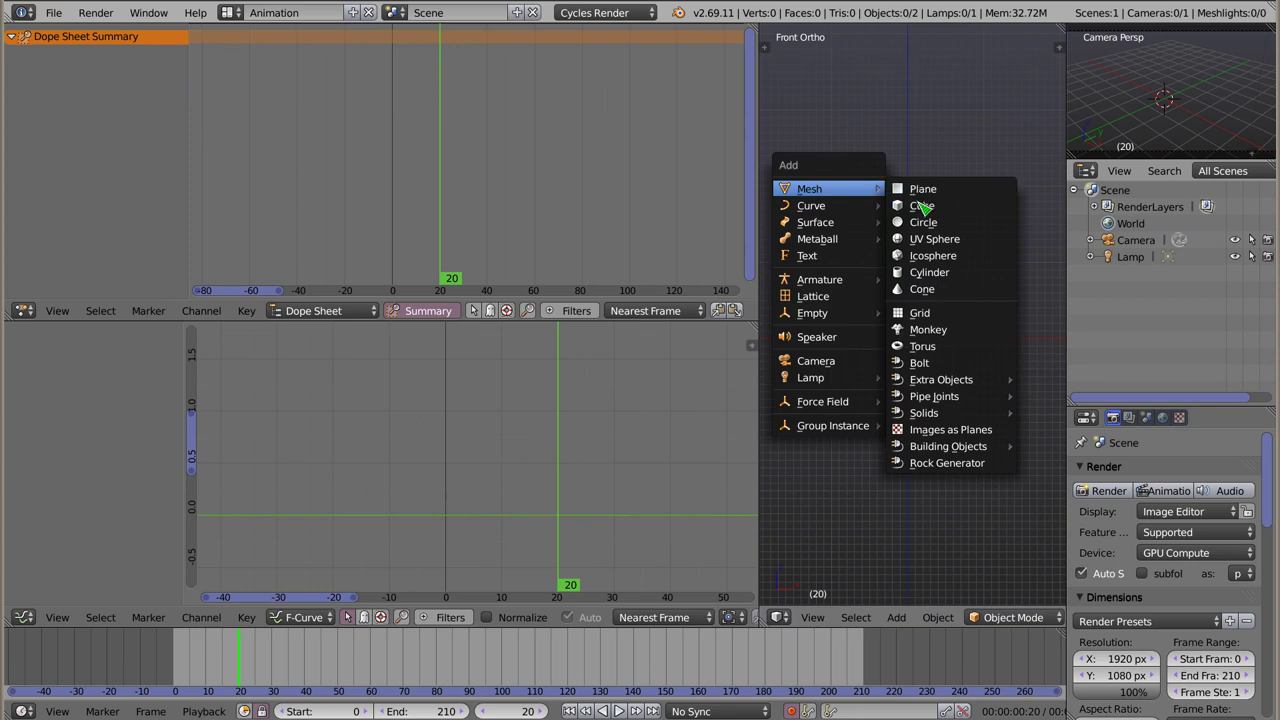
left_click(921, 205)
scroll(892, 335, "down", 5)
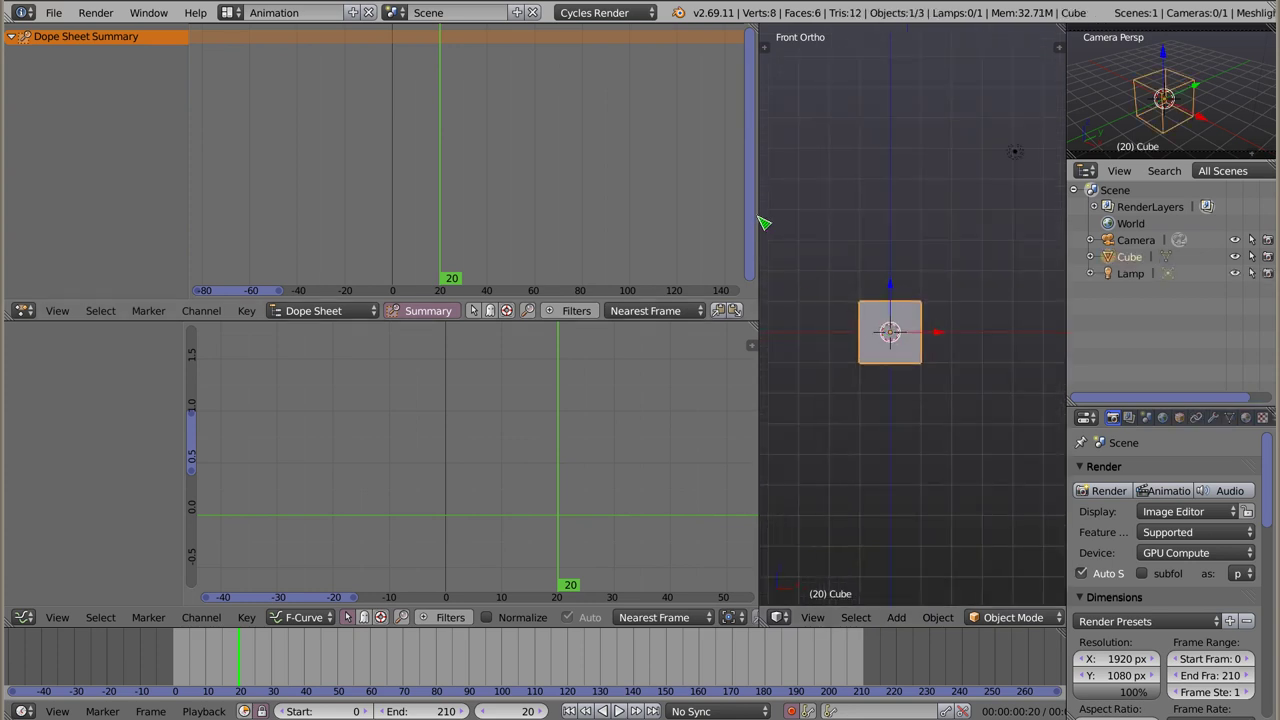
left_click_drag(759, 220, 590, 232)
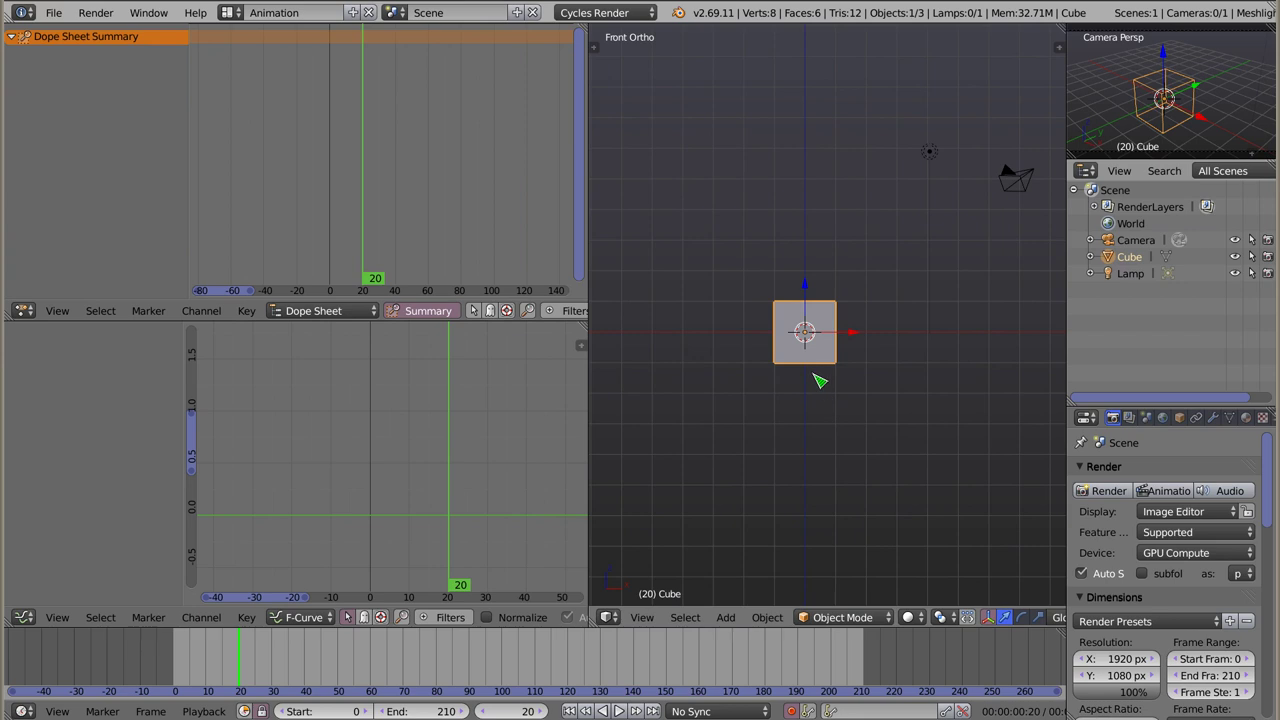
Step: Record the cube's freehand motion live during playback, then play it back twice
key("alt+a")
key("g")
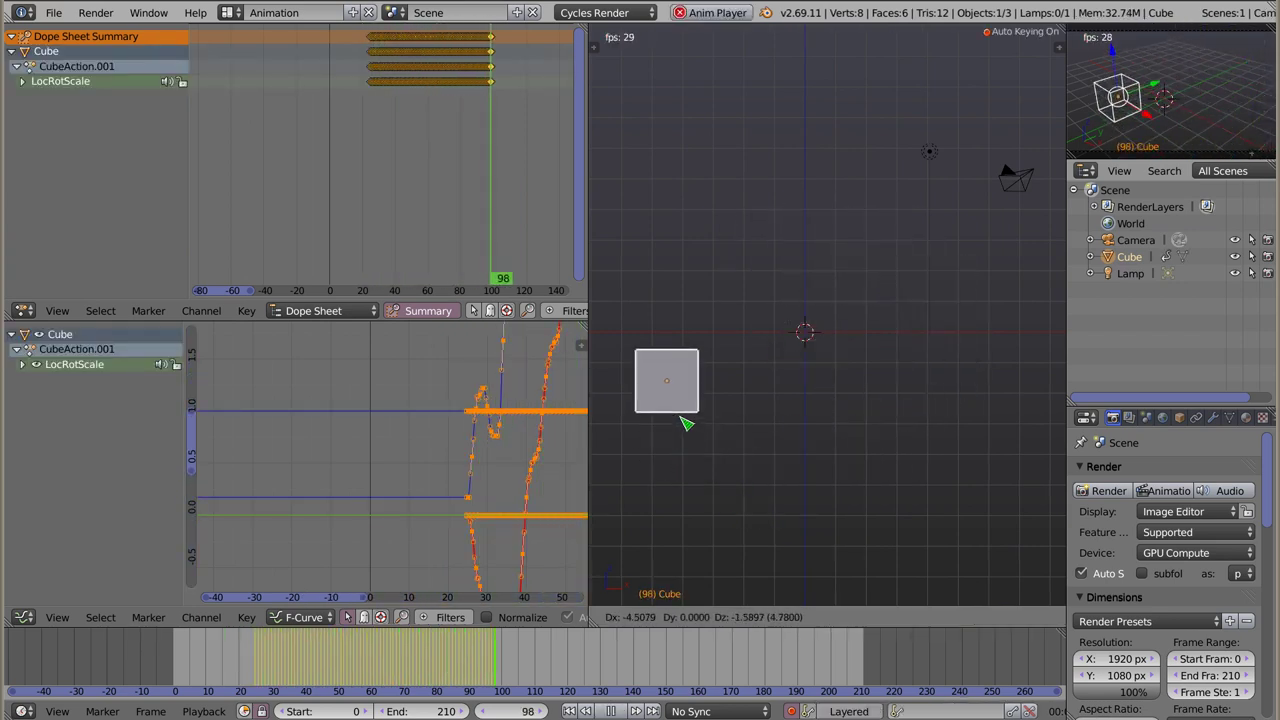
key("Escape")
key("Escape")
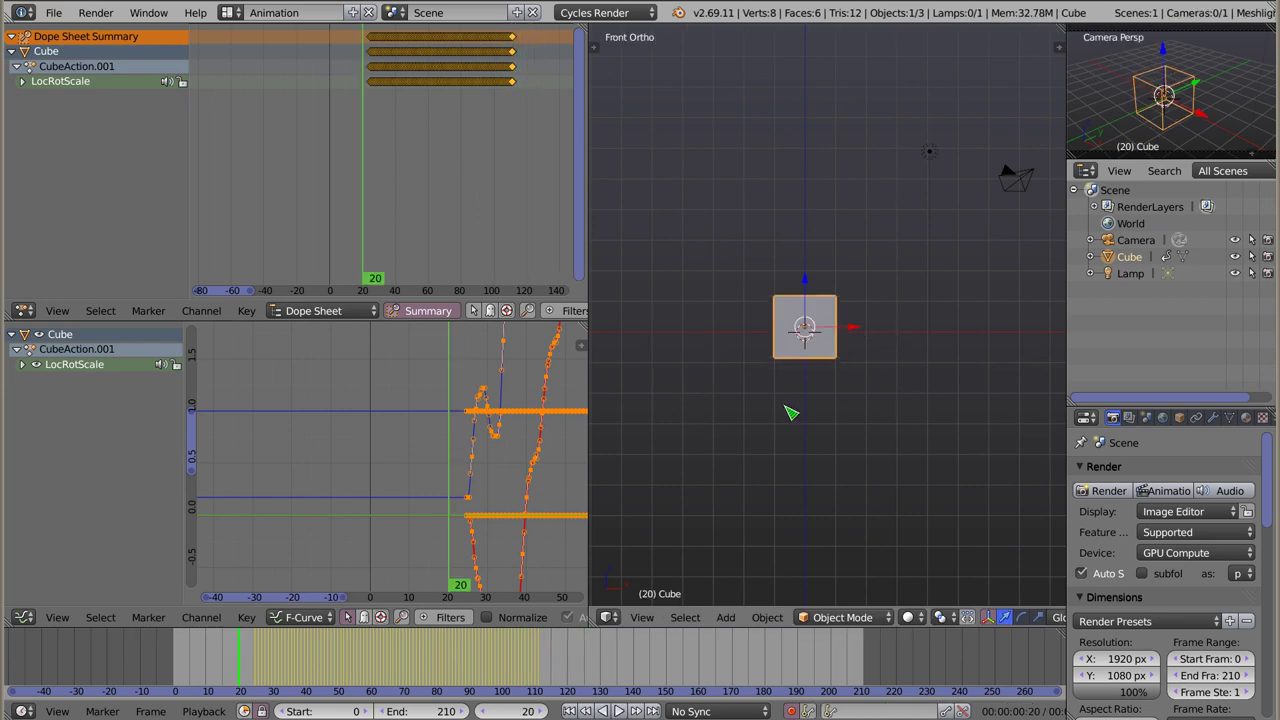
key("alt+a")
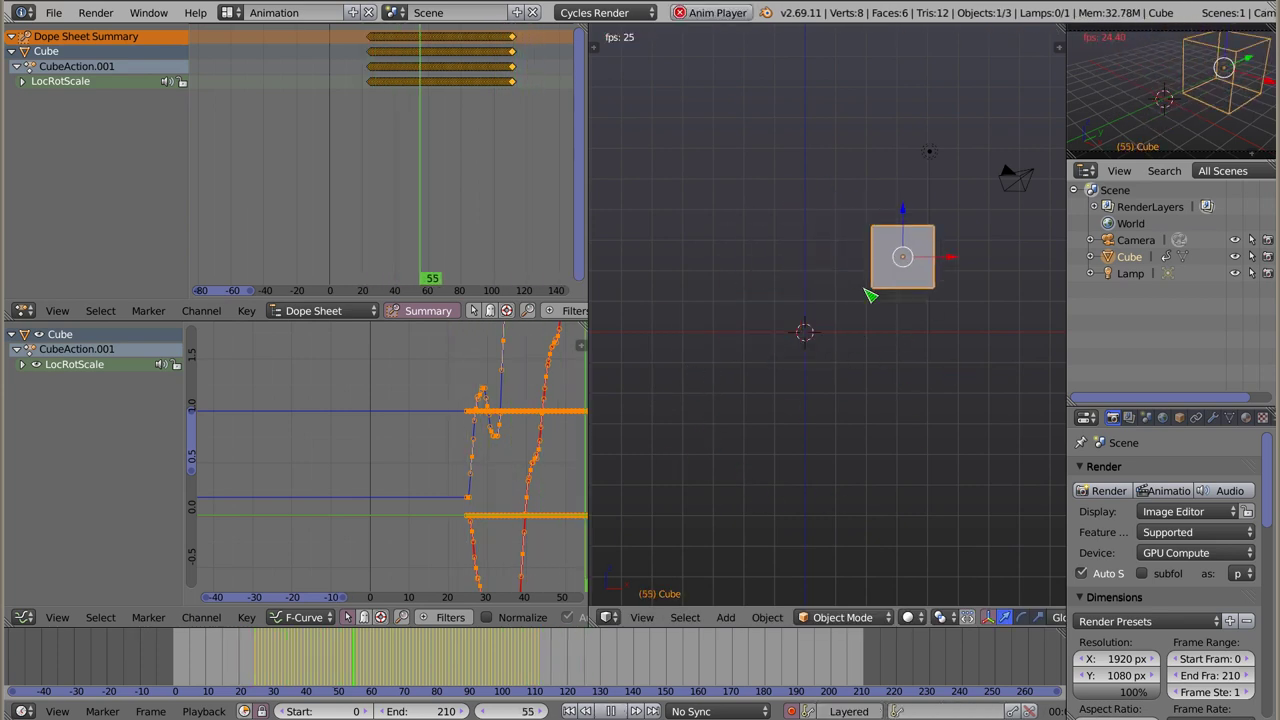
key("Escape")
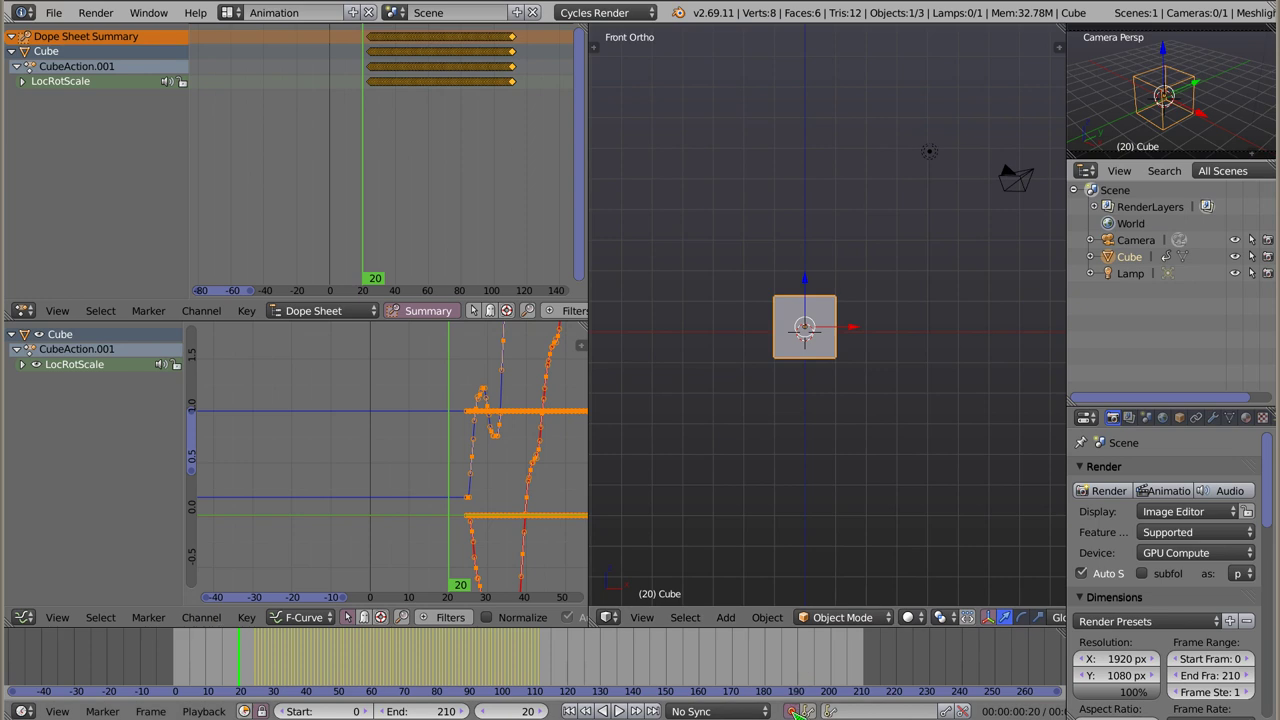
key("alt+a")
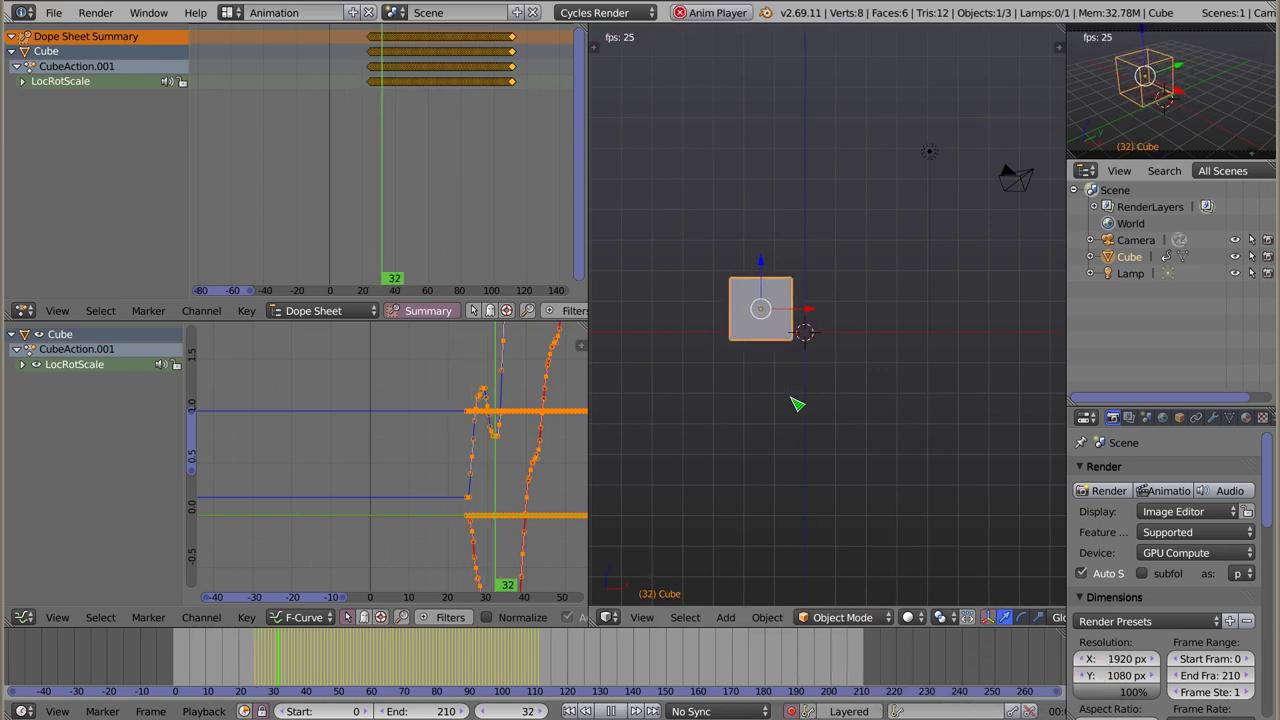
key("Escape")
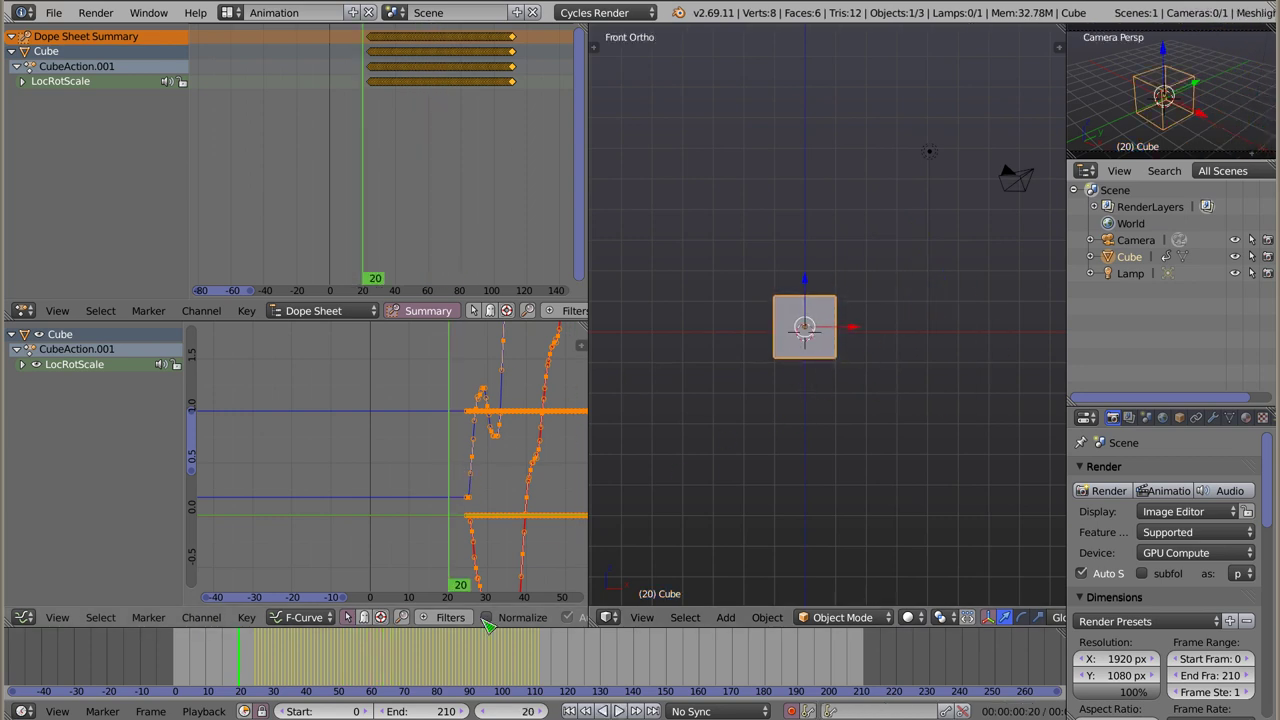
Step: Fit all curves in the graph, replay the motion, and zoom the timeline onto the keyframes
middle_click_drag(480, 447, 381, 466, "ctrl")
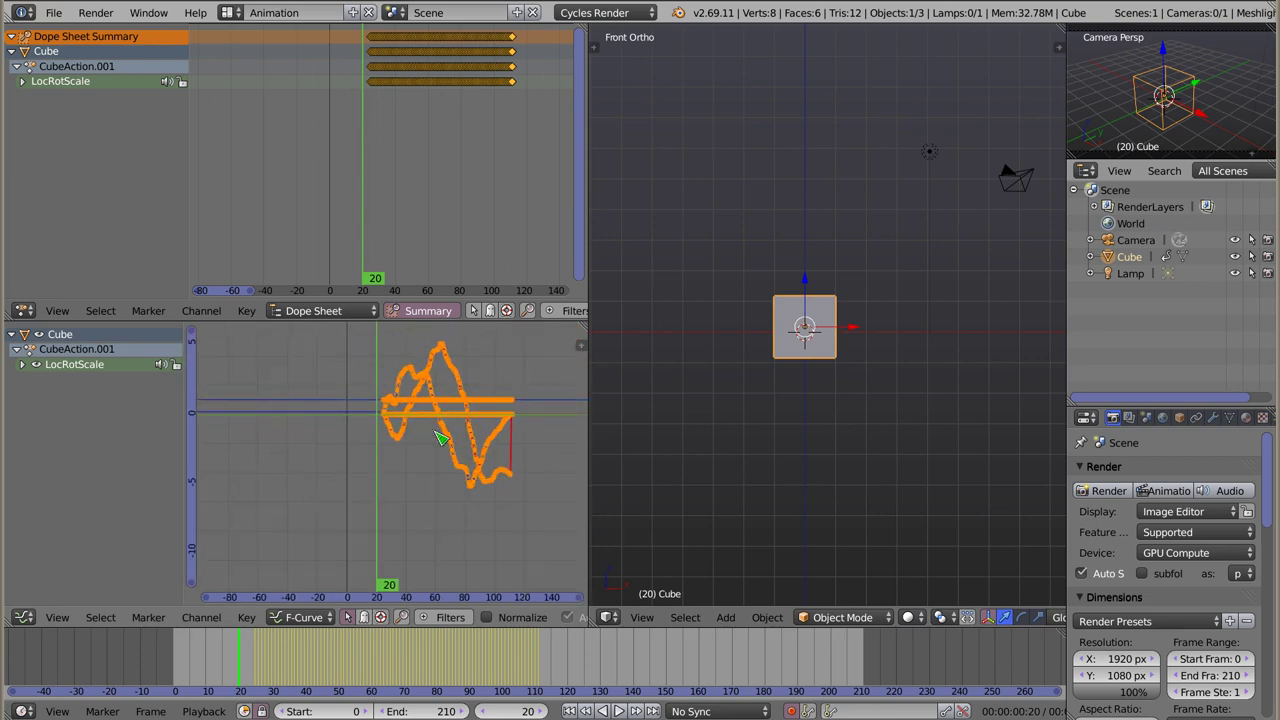
key("alt+a")
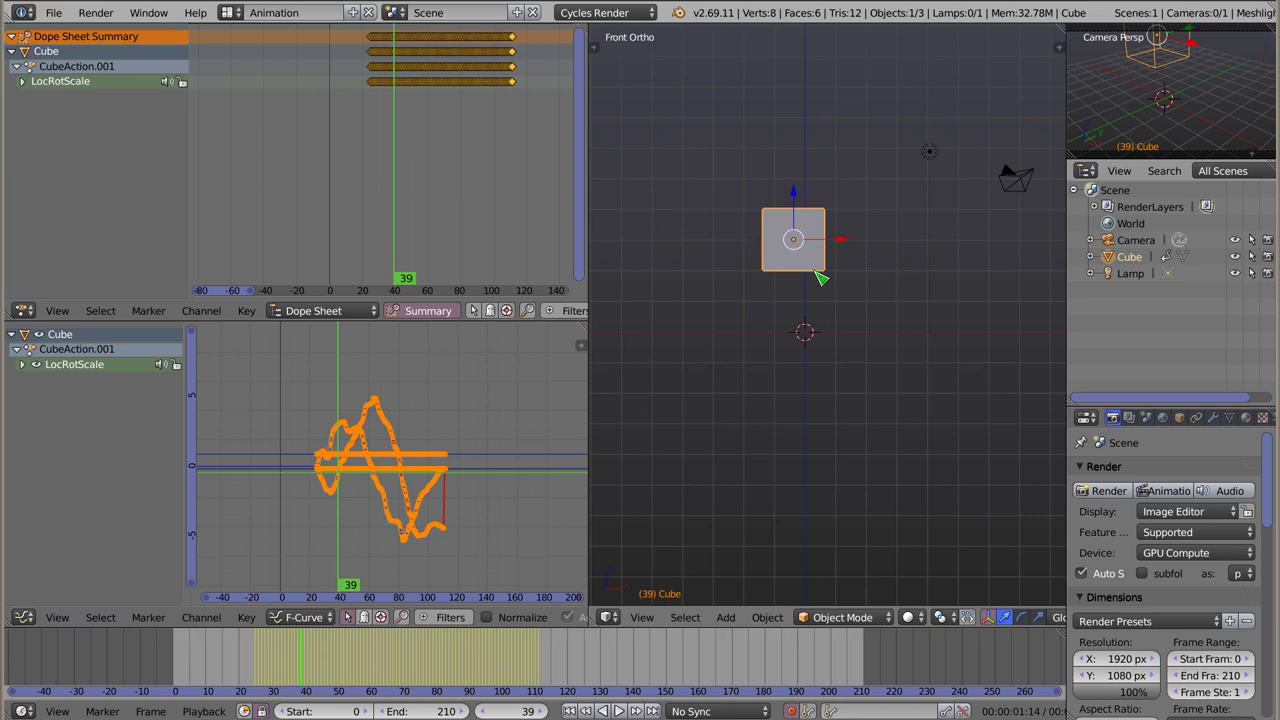
middle_click_drag(805, 323, 828, 297, "shift")
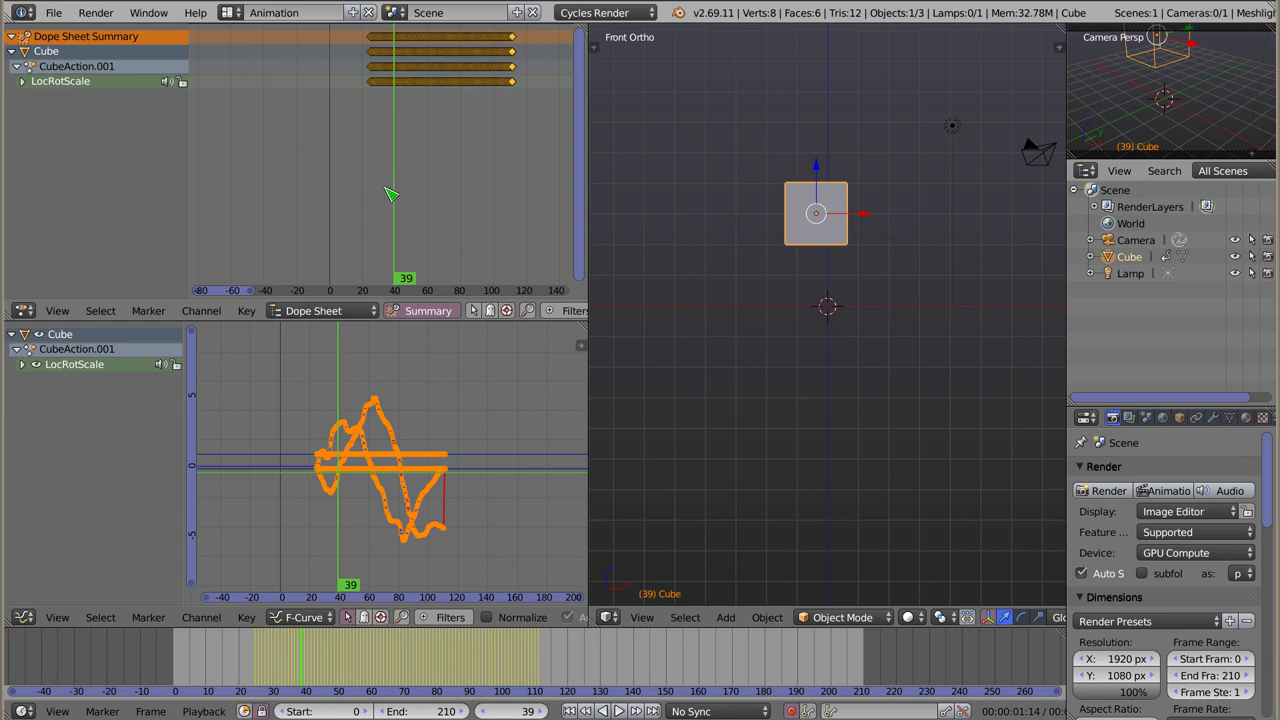
mouse_move(455, 95)
middle_mouse_down("ctrl")
mouse_move(415, 133)
mouse_move(432, 152)
middle_mouse_up("ctrl")
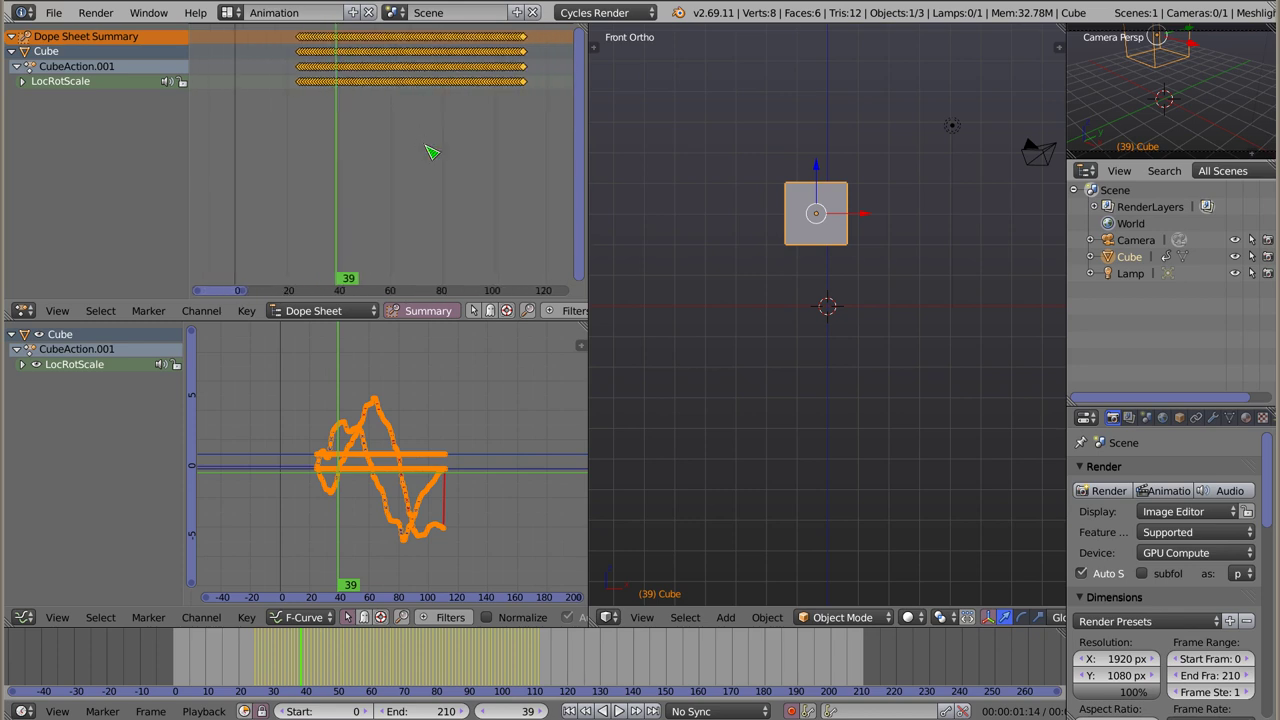
Step: Switch the Dope Sheet to Action Editor mode and expand the LocRotScale channels
left_click(320, 312)
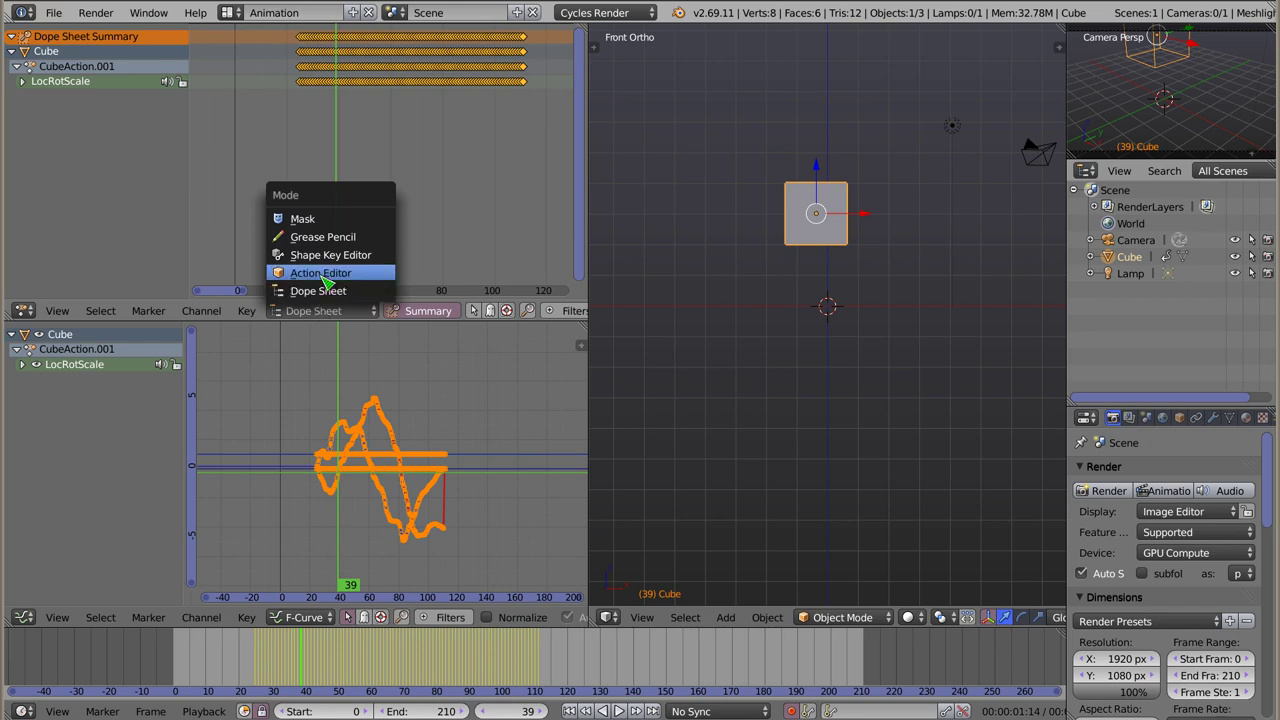
left_click(350, 279)
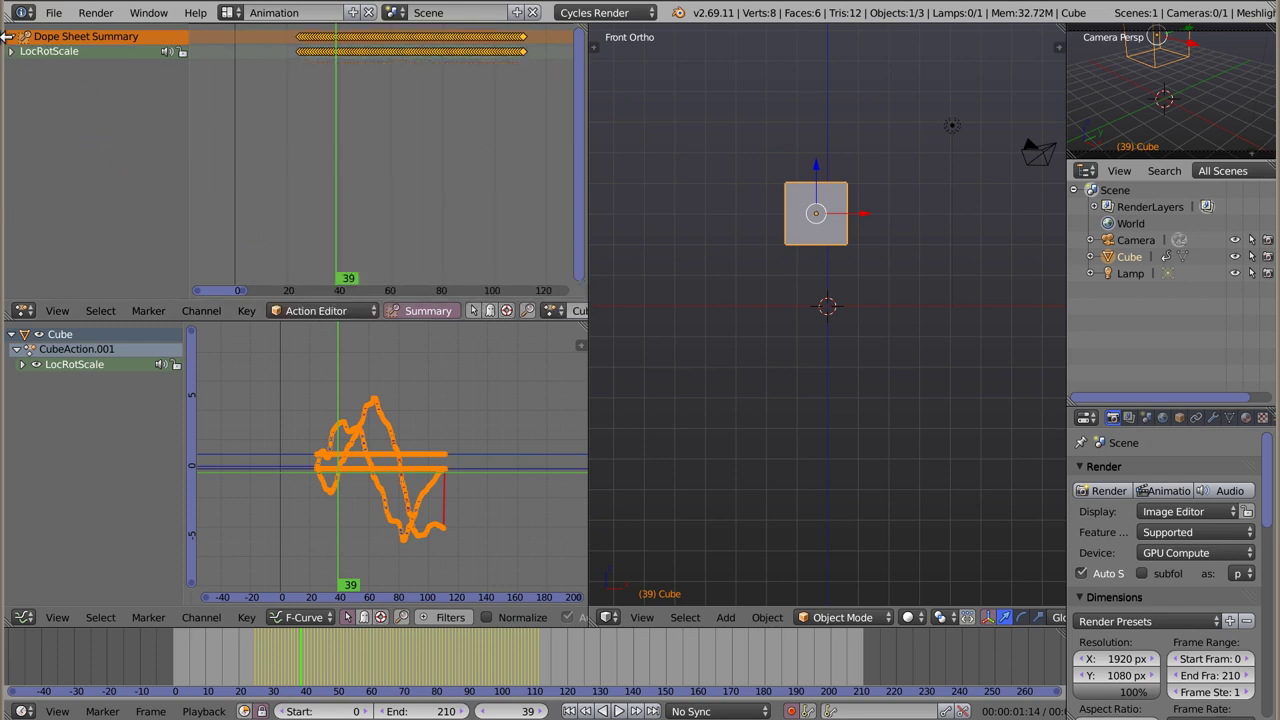
left_click(13, 51)
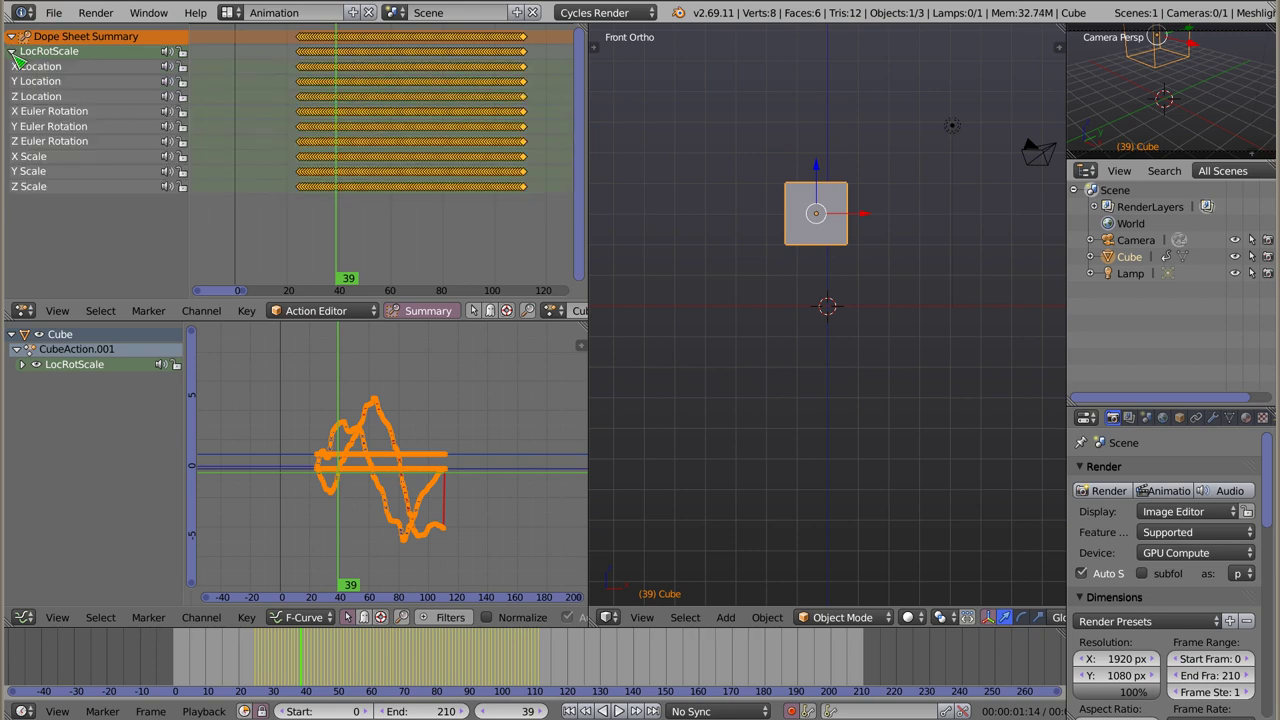
scroll(437, 173, "up", 3)
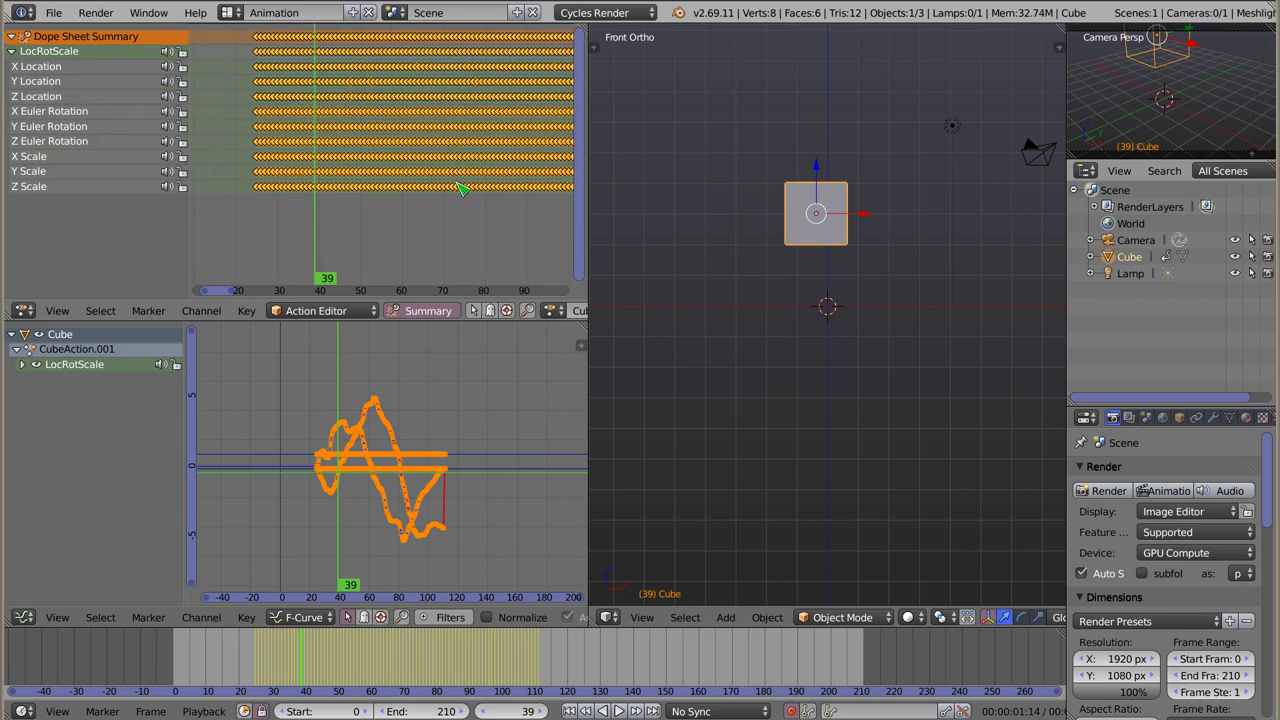
left_click_drag(609, 250, 710, 250)
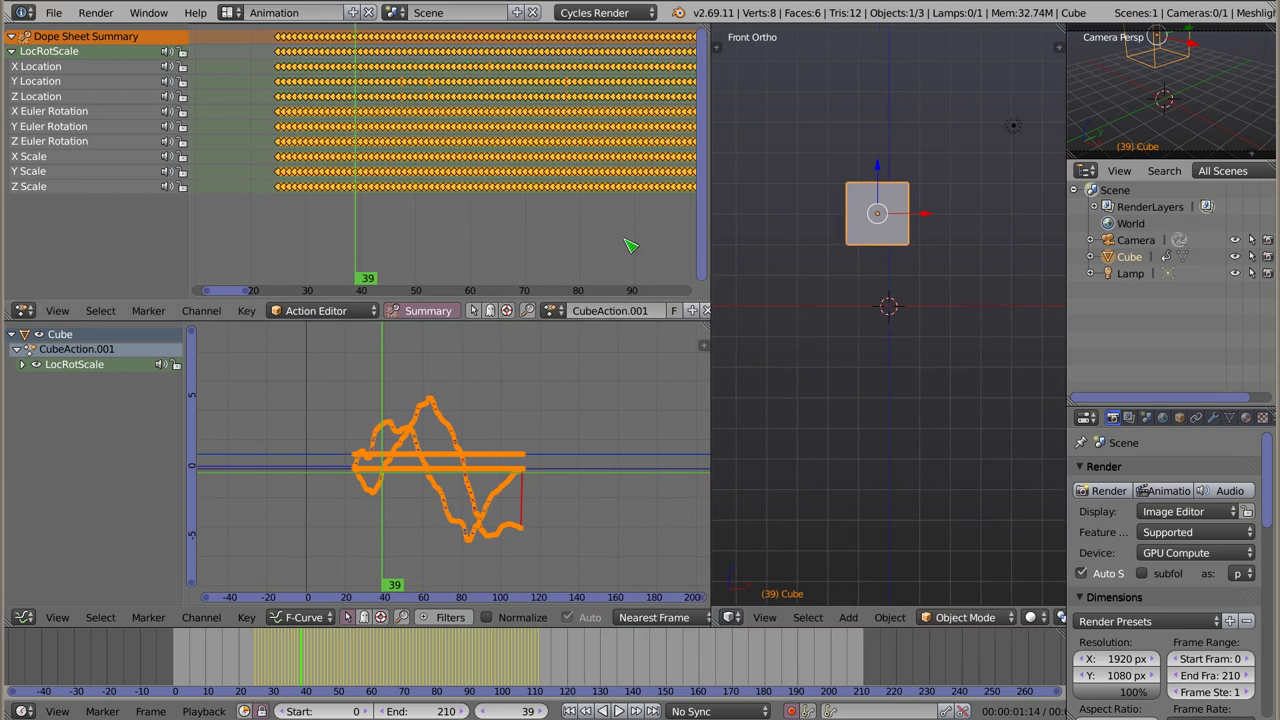
scroll(410, 195, "up", 3)
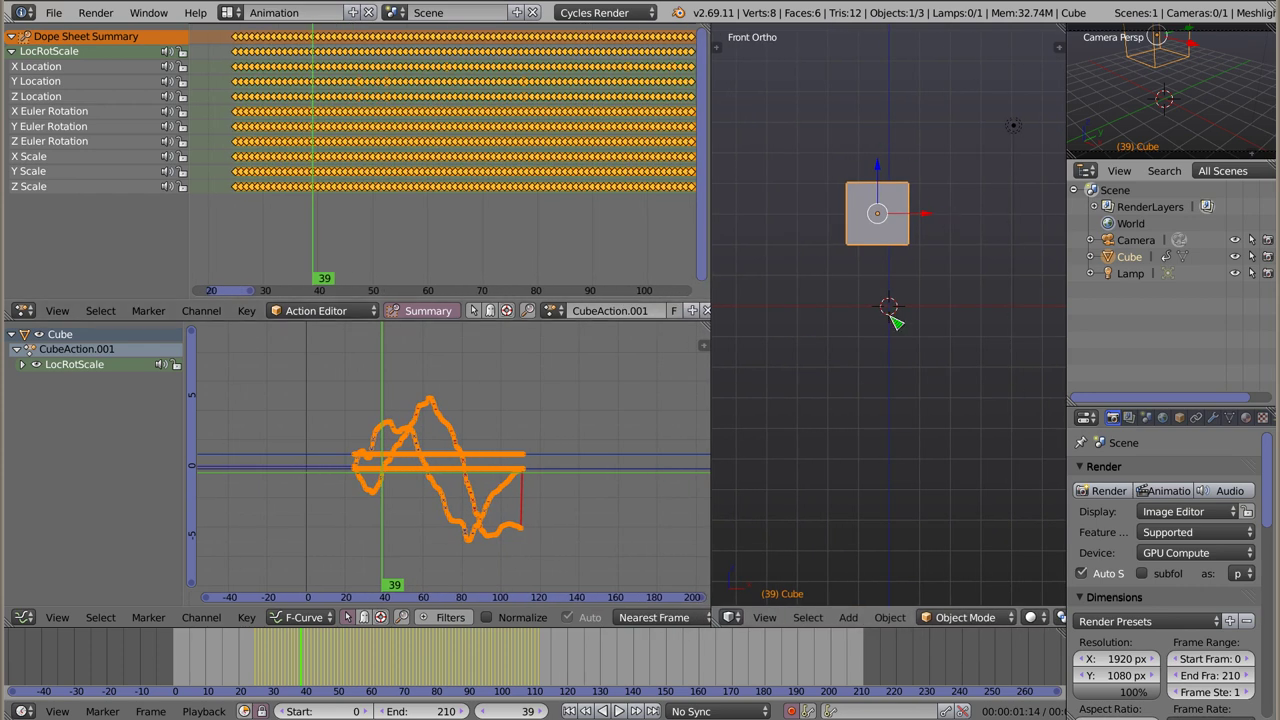
Step: Rename CubeAction.001 to 'ruch' and expand its LocRotScale curves in the graph
double_click(626, 310)
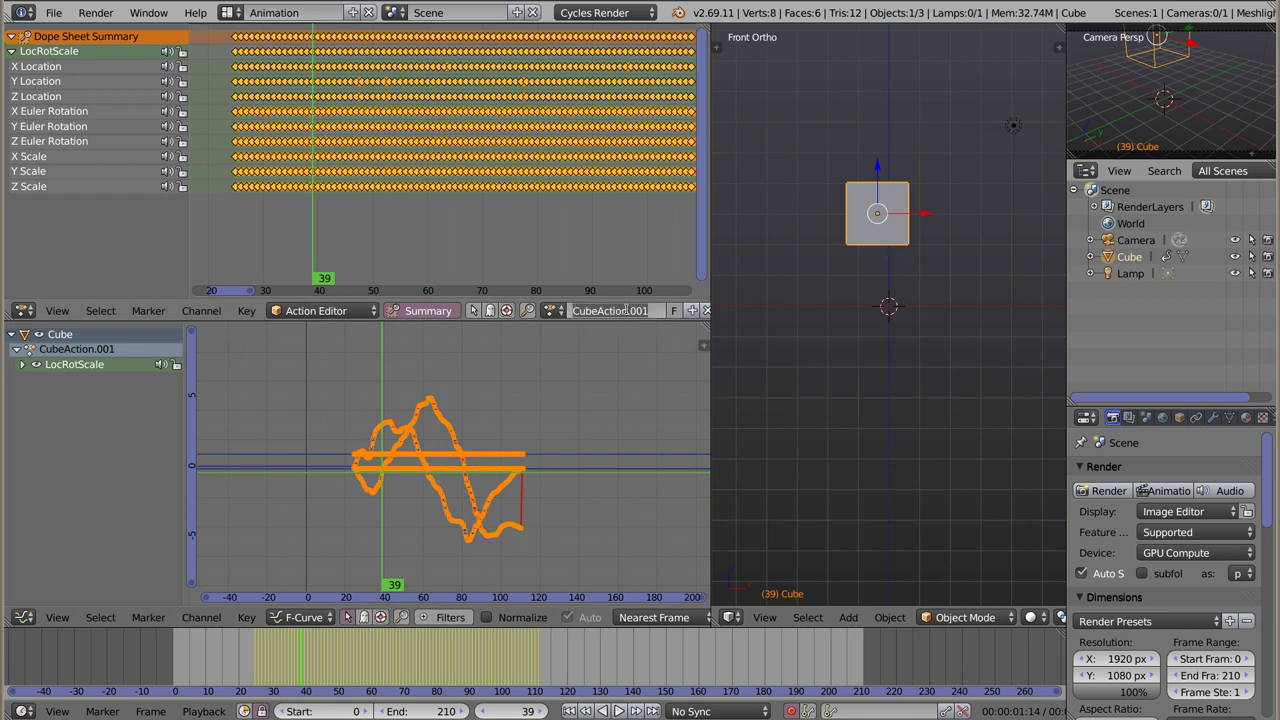
type("ruch")
key("Return")
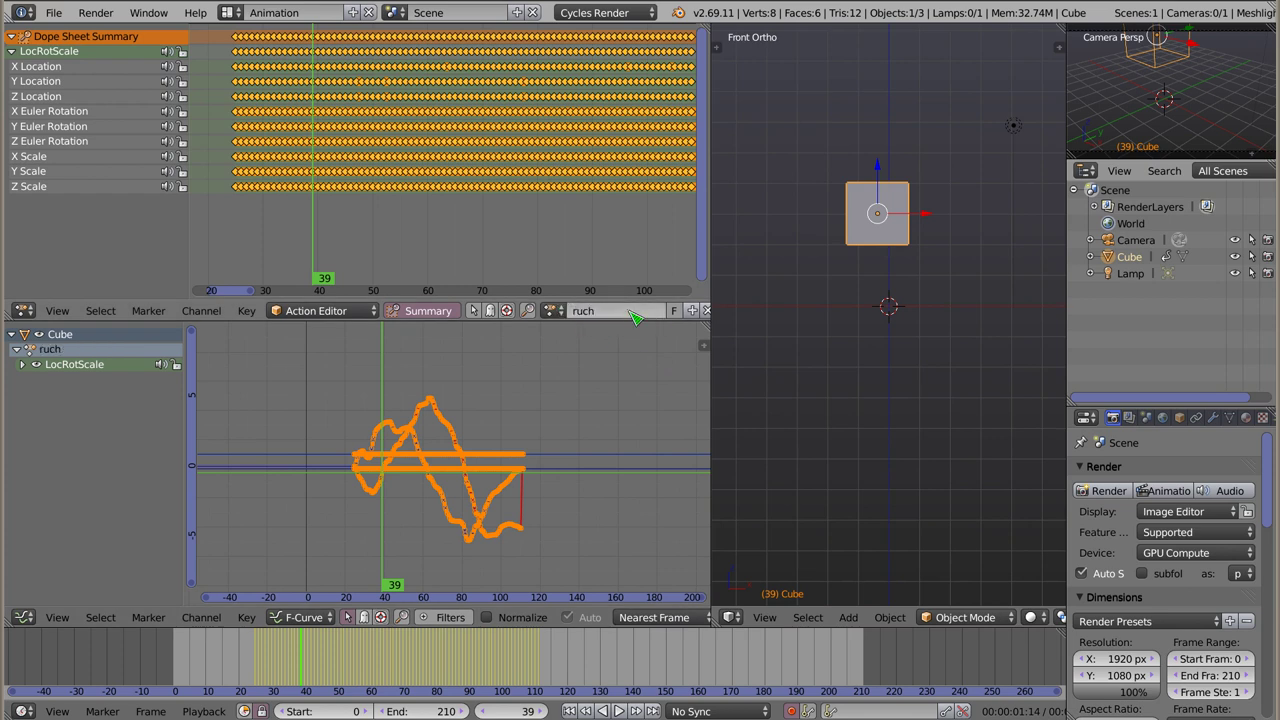
scroll(603, 321, "down", 1)
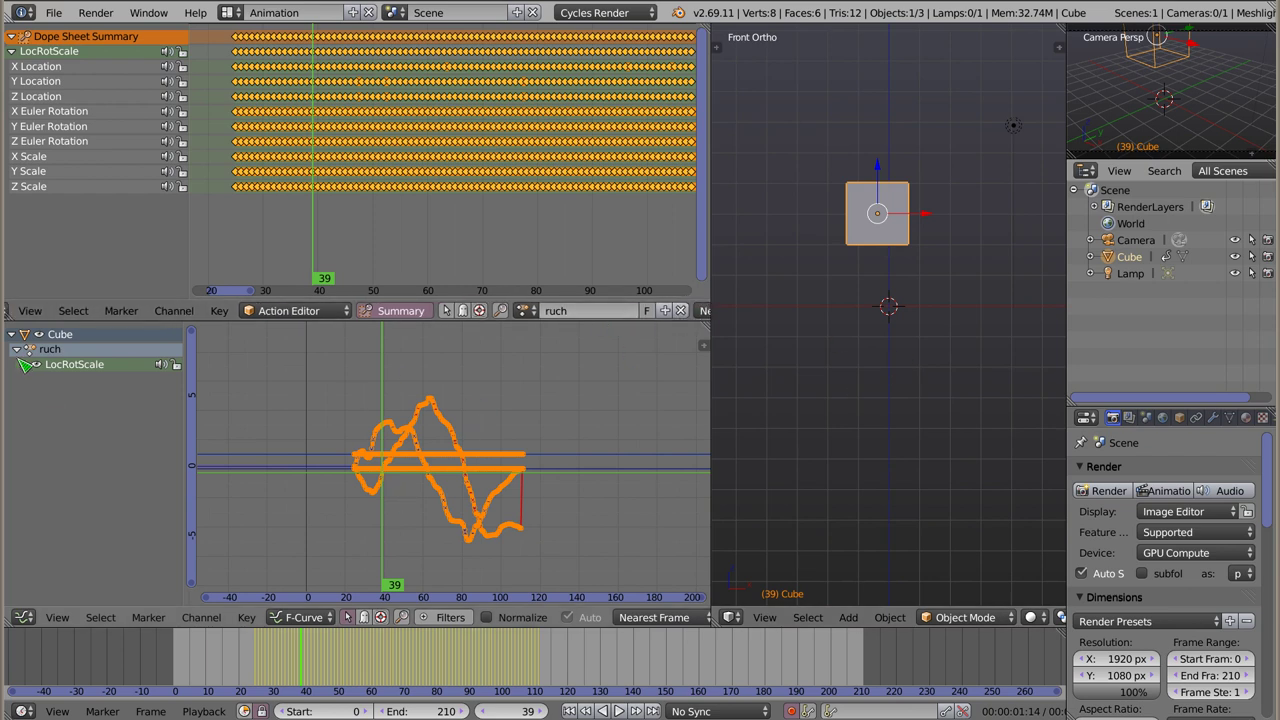
left_click(22, 364)
middle_click_drag(490, 508, 510, 480, "ctrl")
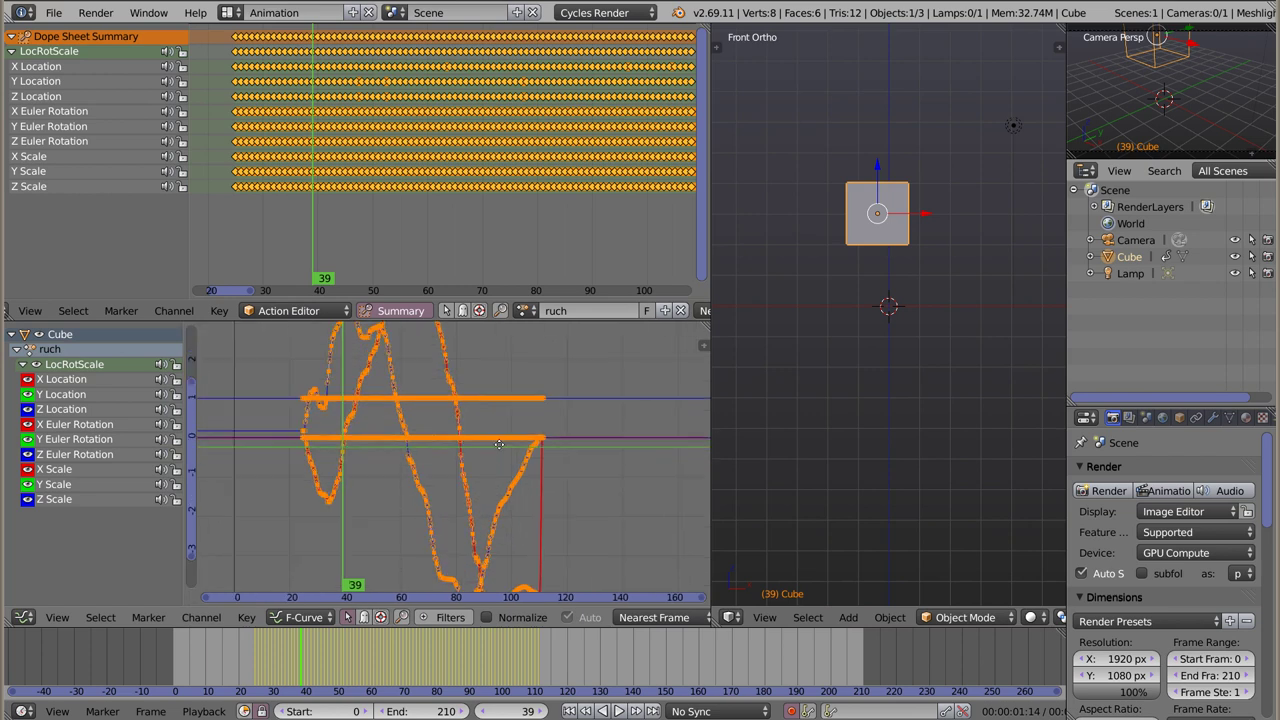
Step: Unlink ruch, reset to frame 0, and play the cube with SuzanneAction assigned
left_click(680, 310)
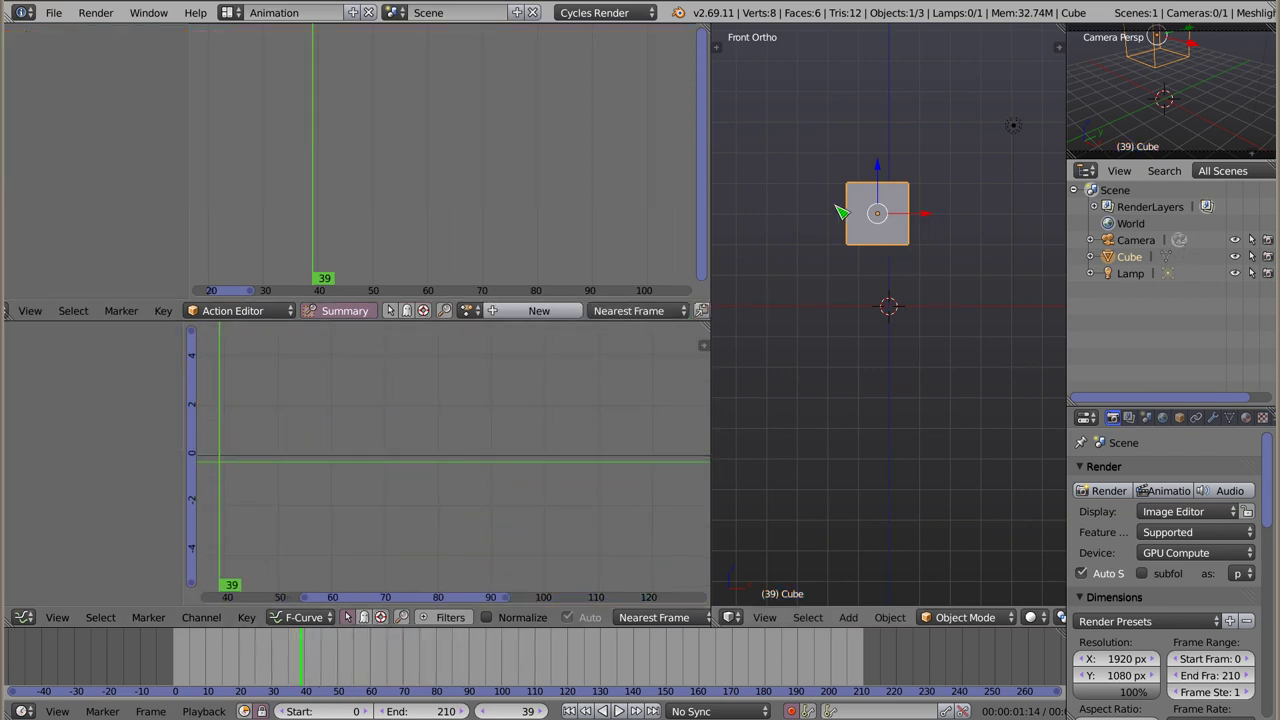
left_click(367, 663)
left_click_drag(410, 663, 173, 662)
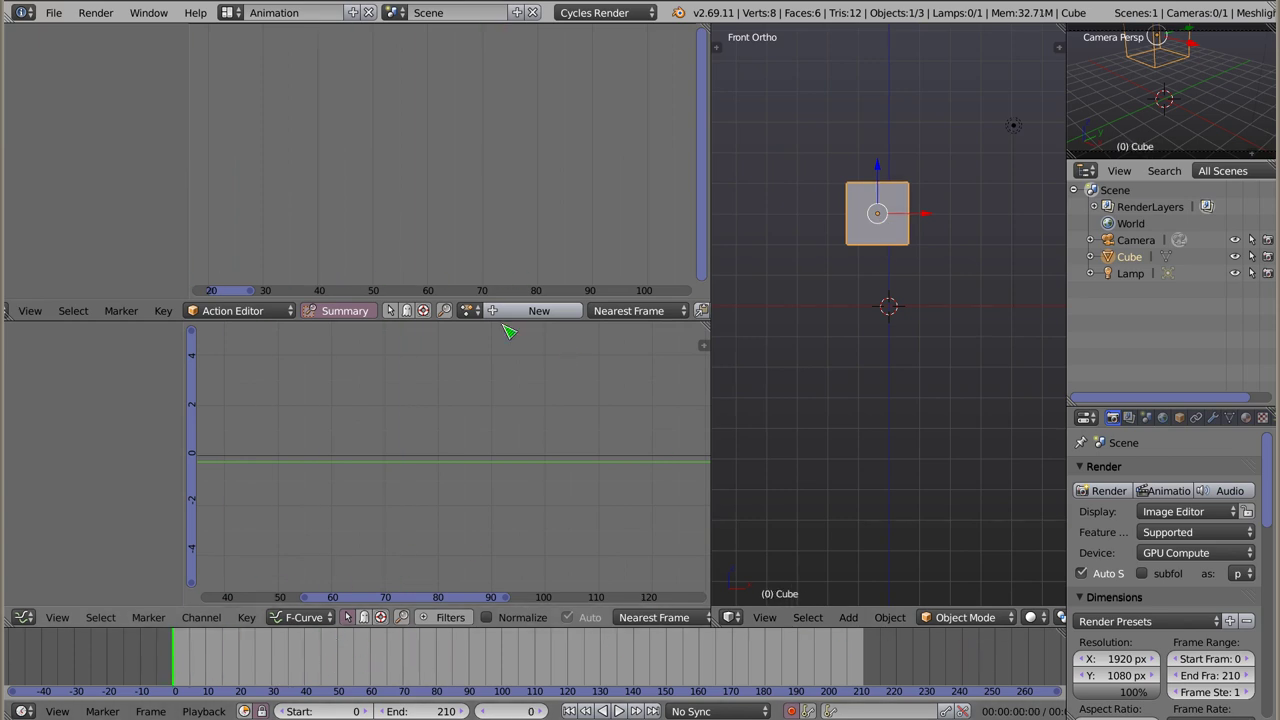
left_click(469, 310)
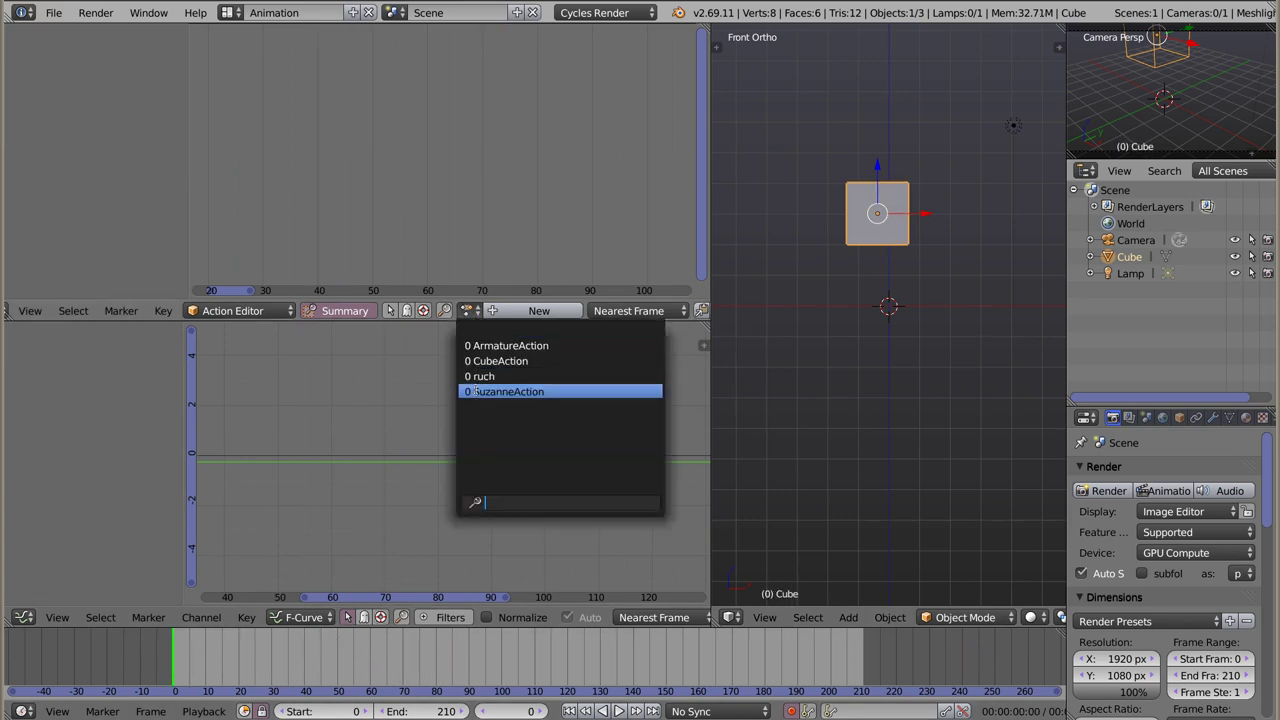
left_click(498, 392)
key("alt+a")
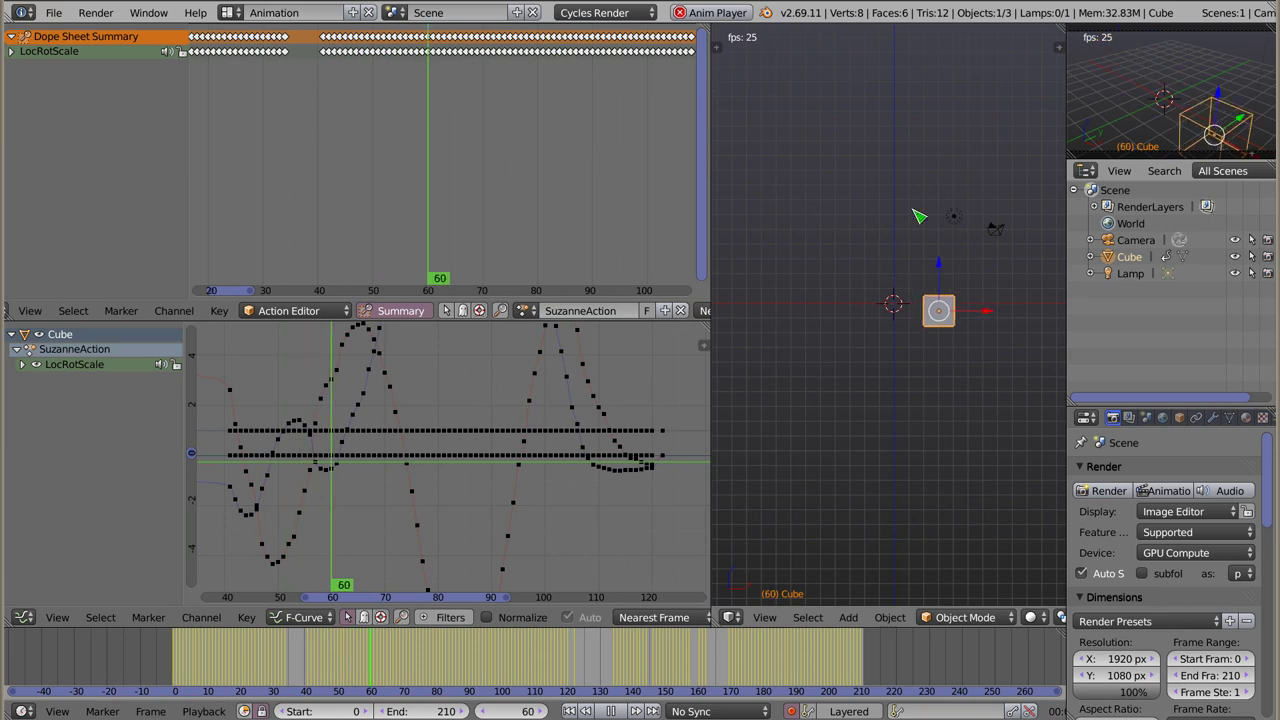
key("Escape")
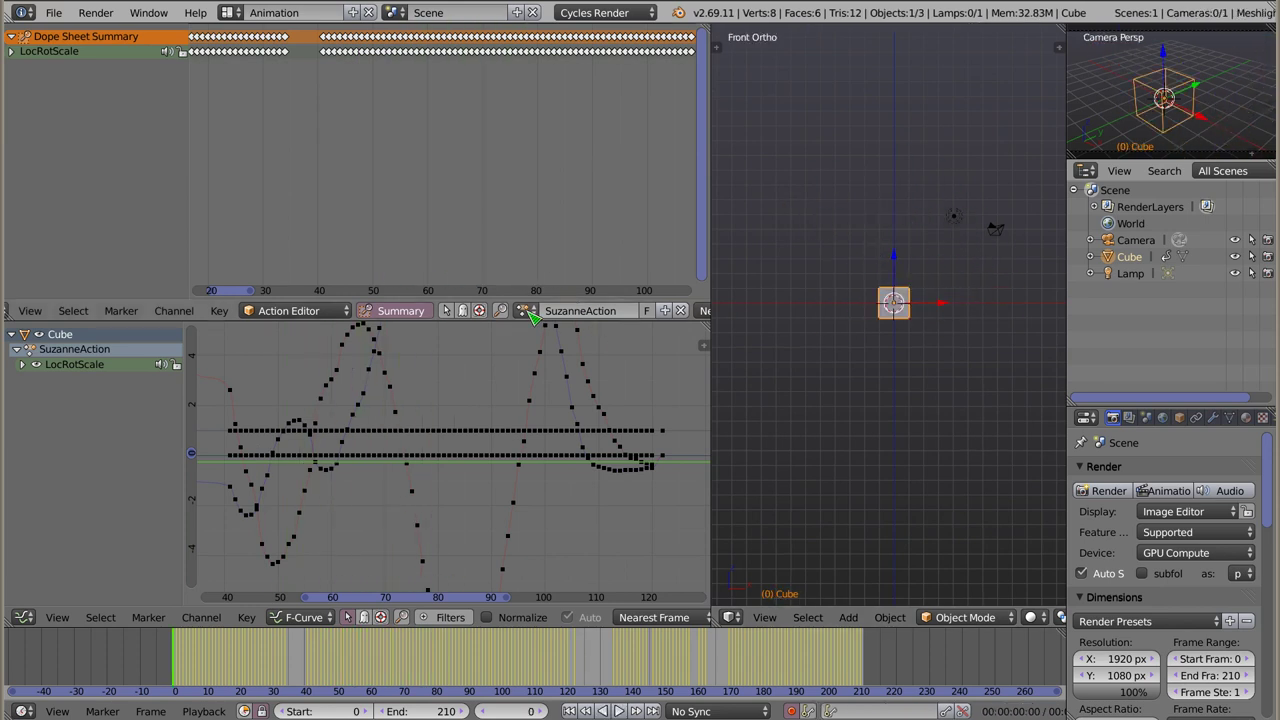
Step: Assign ArmatureAction to the cube, play it, and enlarge the channel list
left_click(526, 310)
left_click(535, 345)
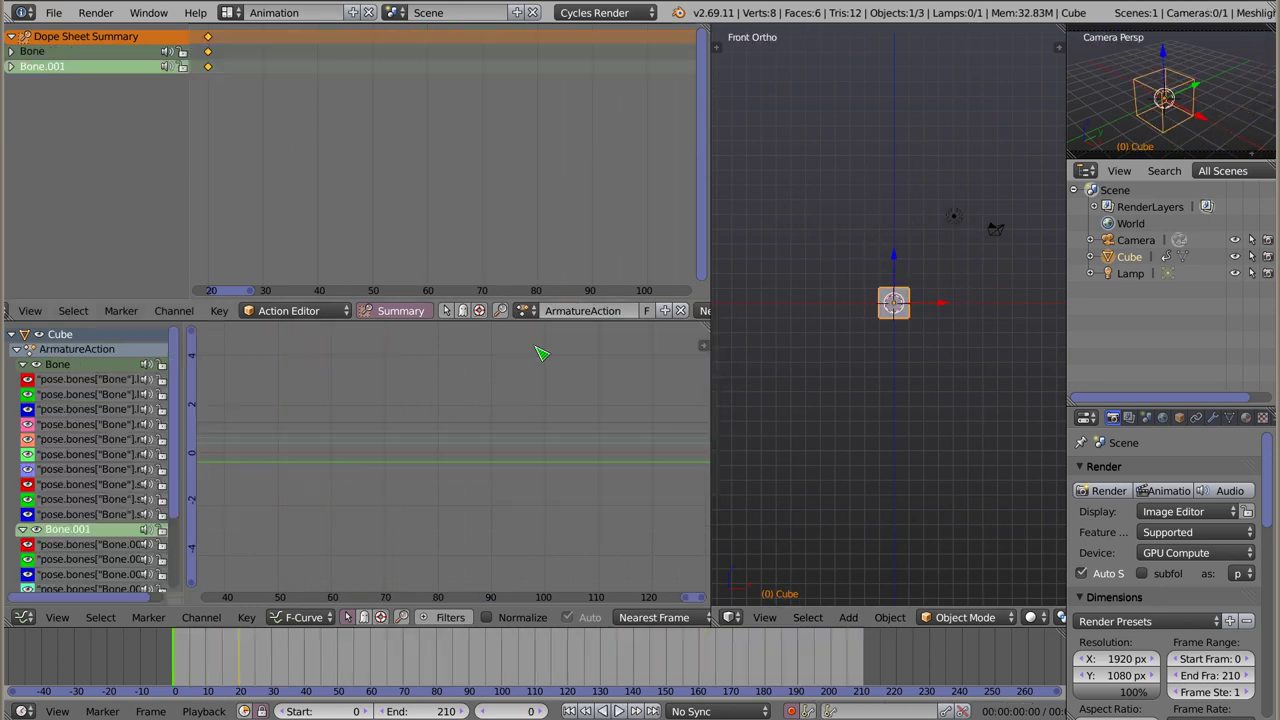
key("alt+a")
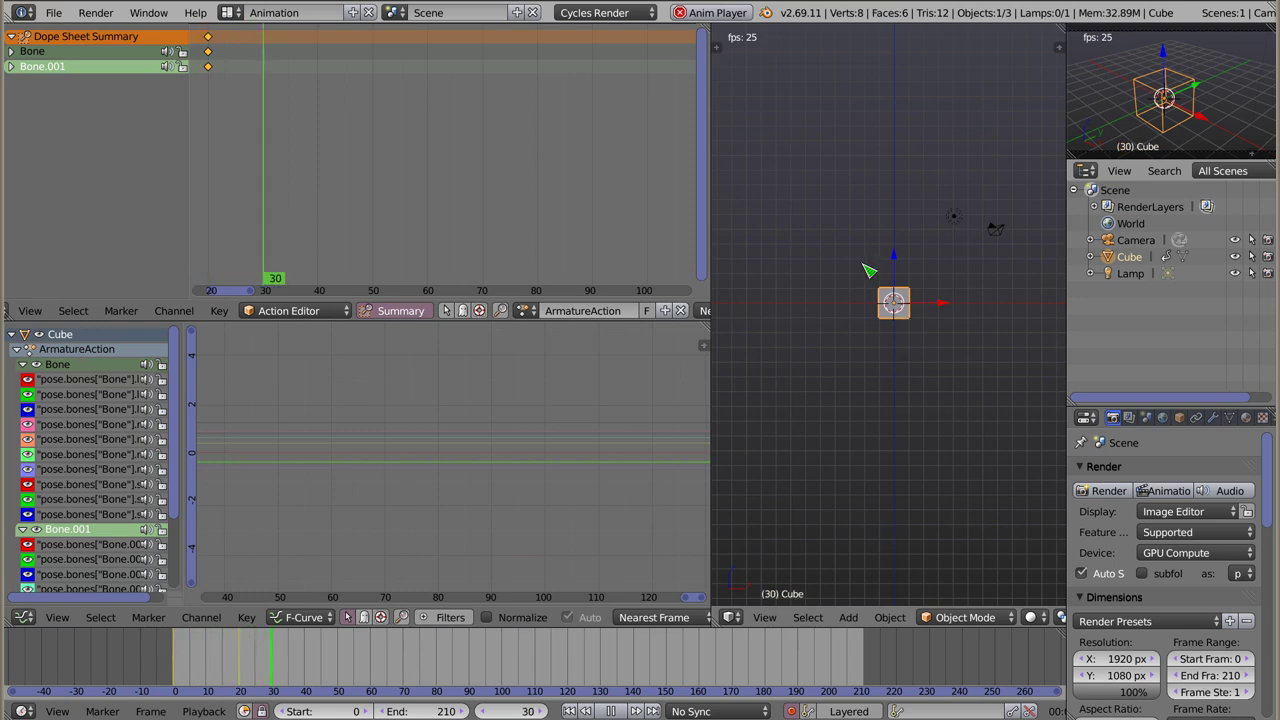
key("Escape")
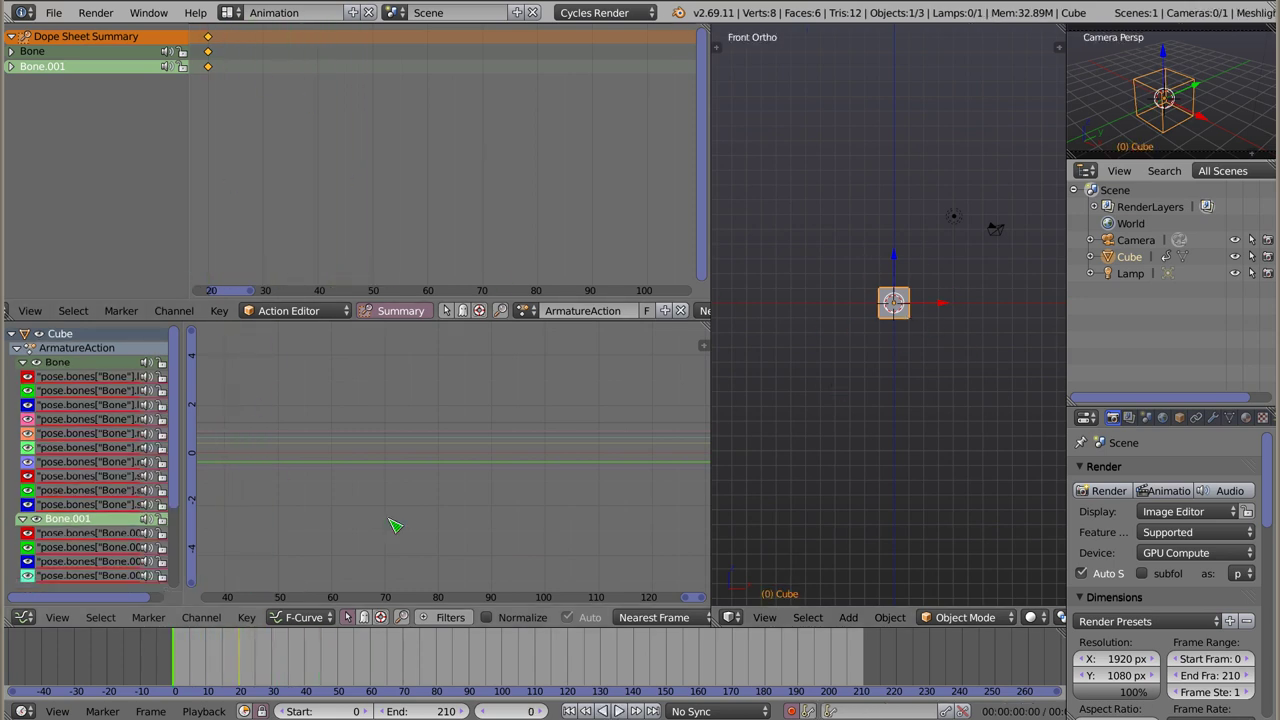
middle_click_drag(60, 372, 57, 366, "ctrl")
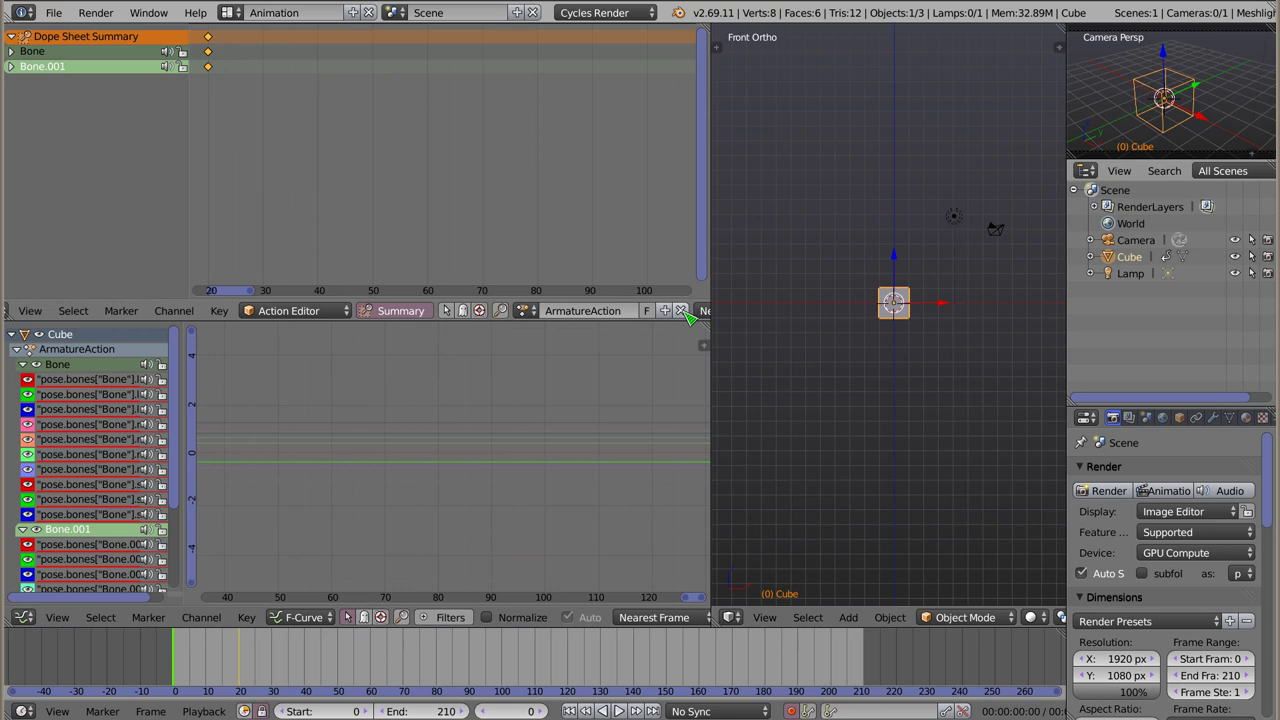
Step: Unlink ArmatureAction, key the cube's location, then key it again shifted left at frame 20
left_click(680, 311)
key("i")
left_click(905, 325)
left_click(212, 656)
left_click_drag(220, 660, 240, 660)
key("g")
left_click(786, 343)
key("i")
left_click(788, 338)
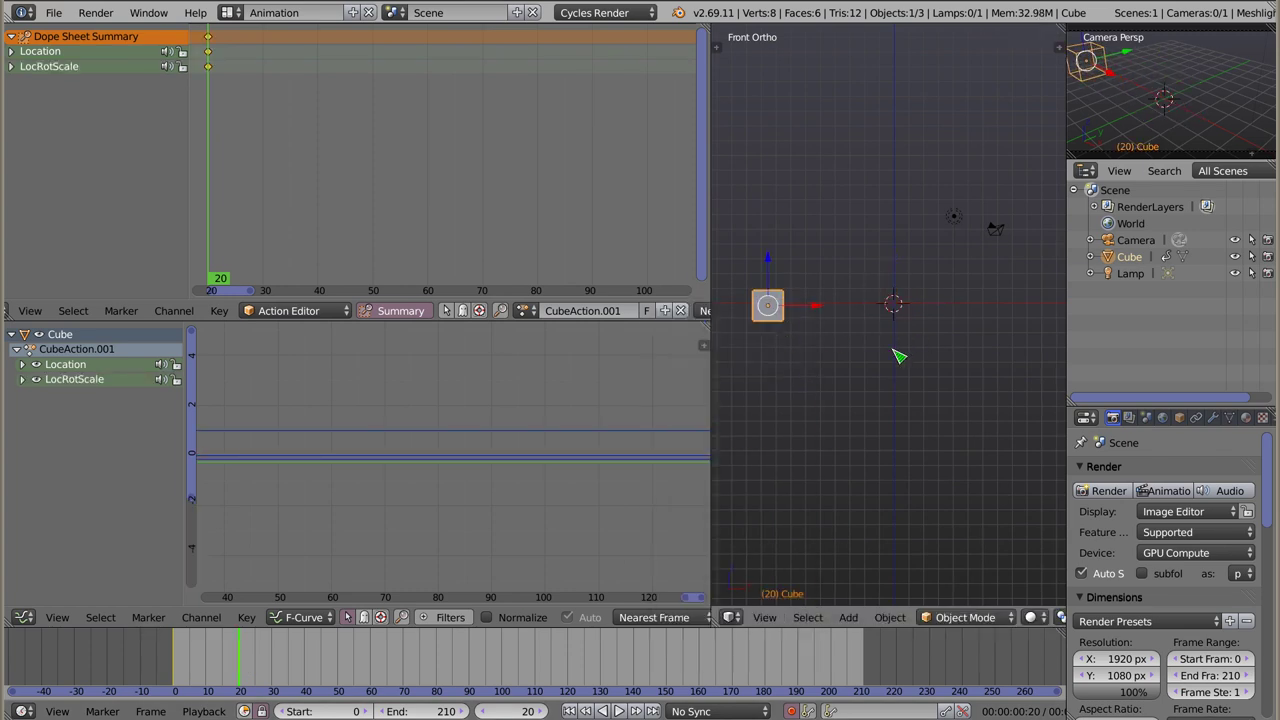
Step: Rename the new action to 'przesuniecie'
left_click(576, 311)
type("orze")
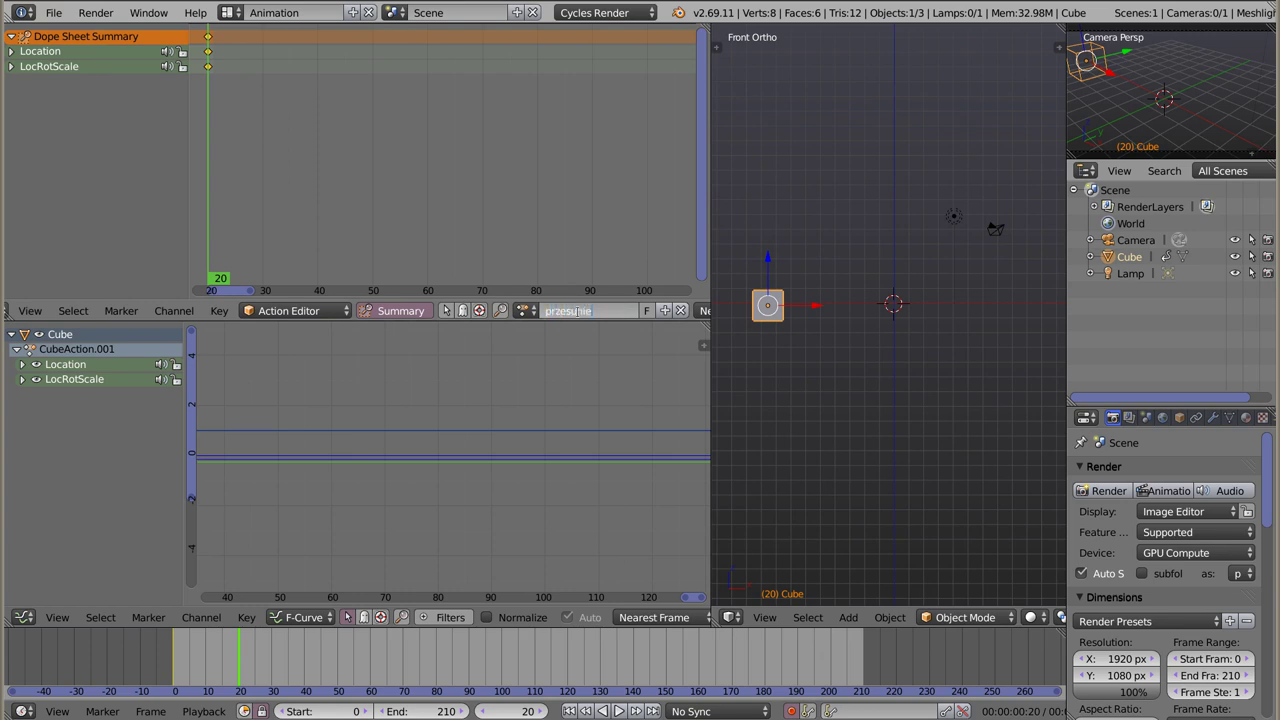
type("e")
key("Return")
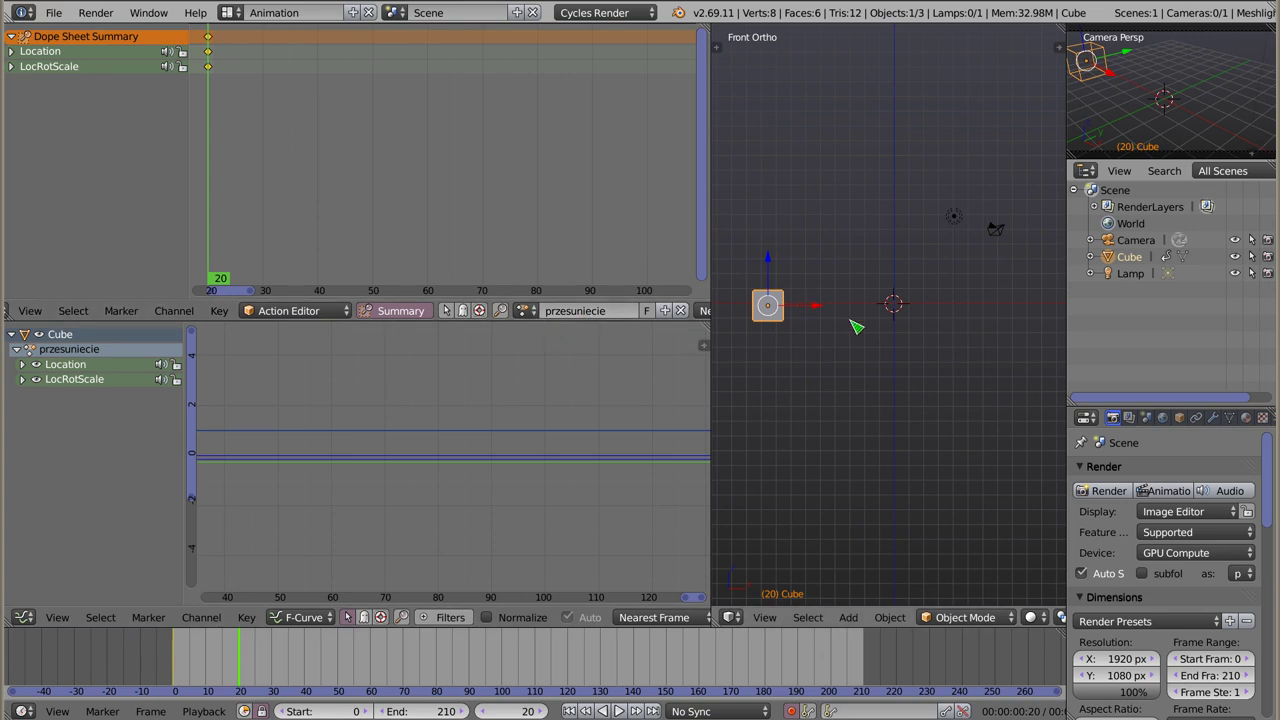
key("shift+a")
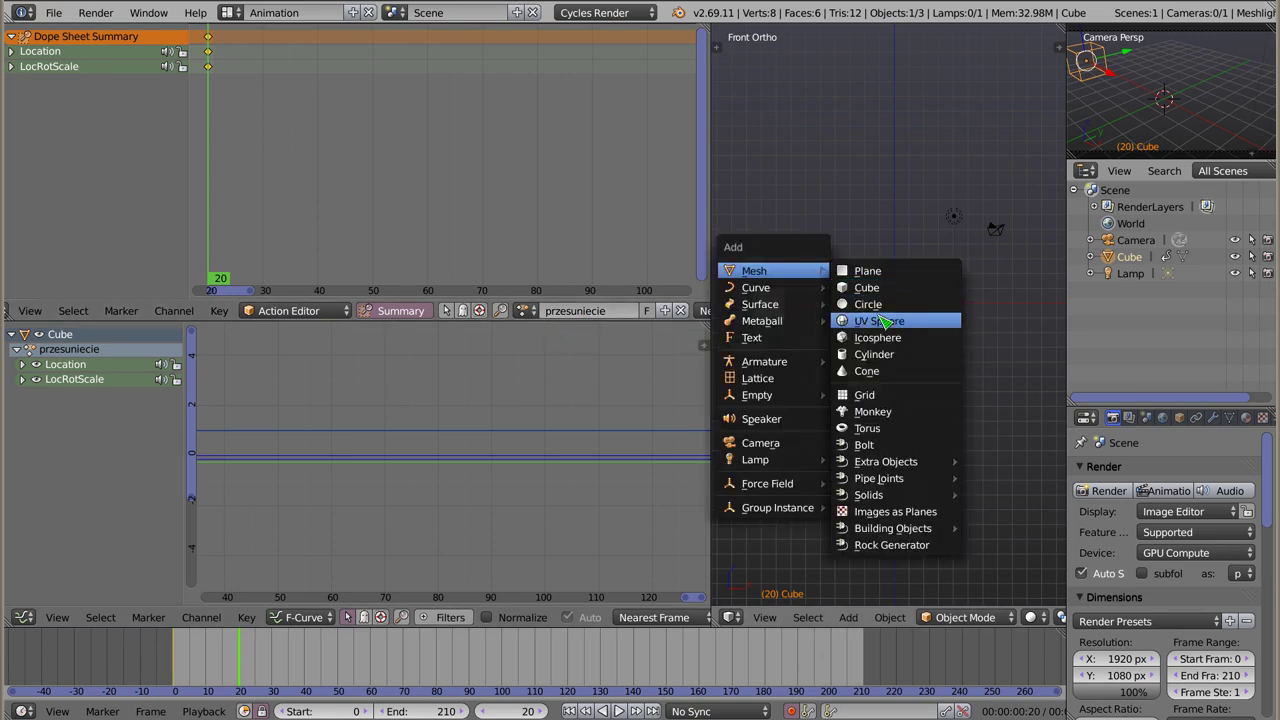
Step: Add an Icosphere, assign it the ruch action, and preview the motion
left_click(888, 338)
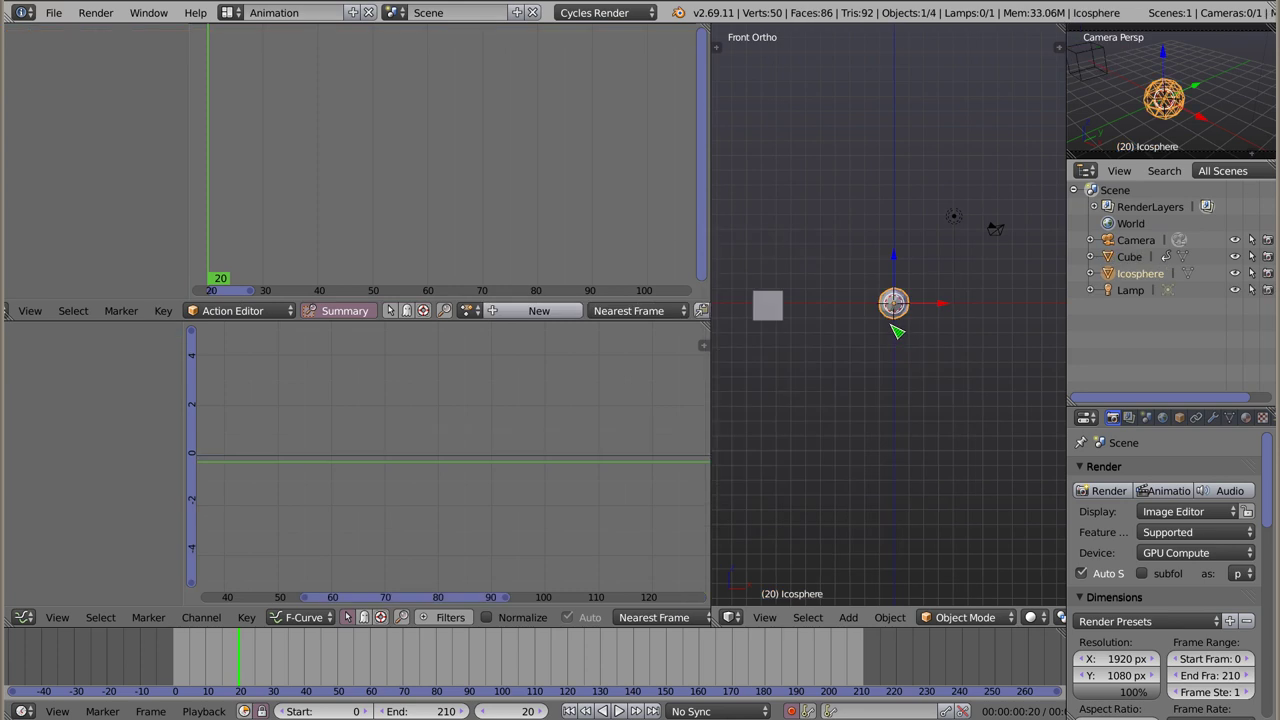
left_click(471, 310)
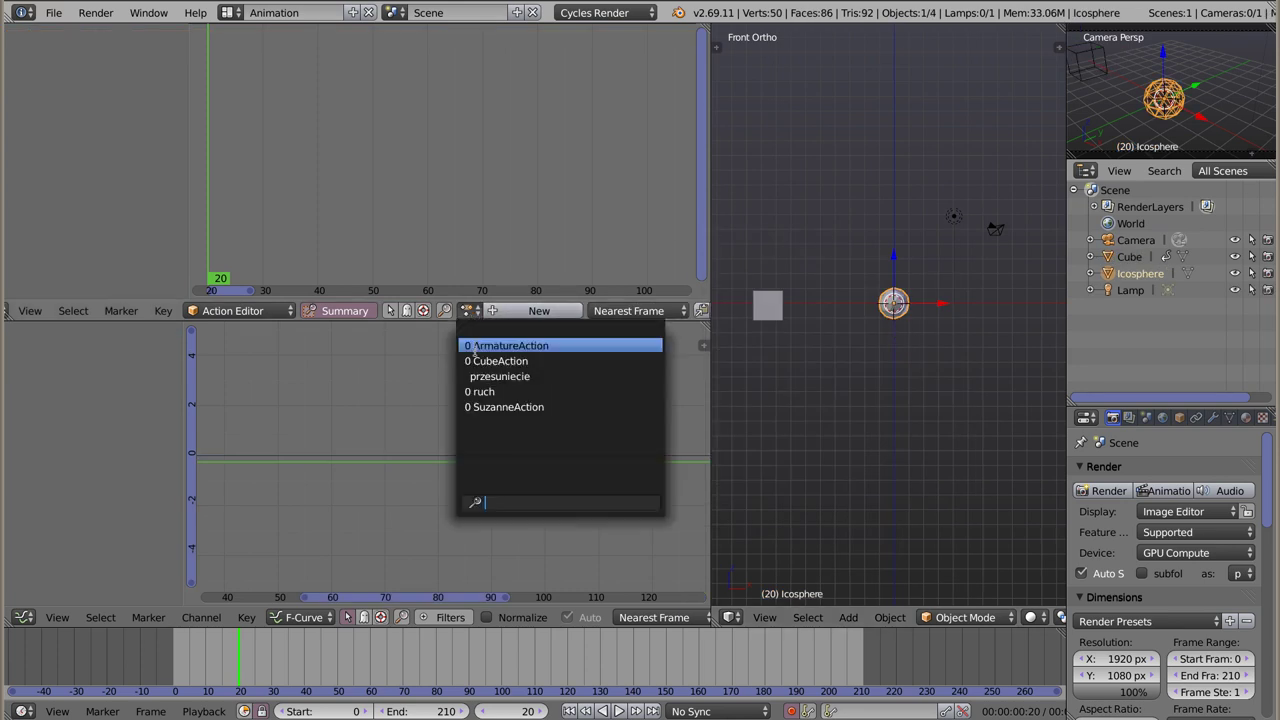
left_click(476, 391)
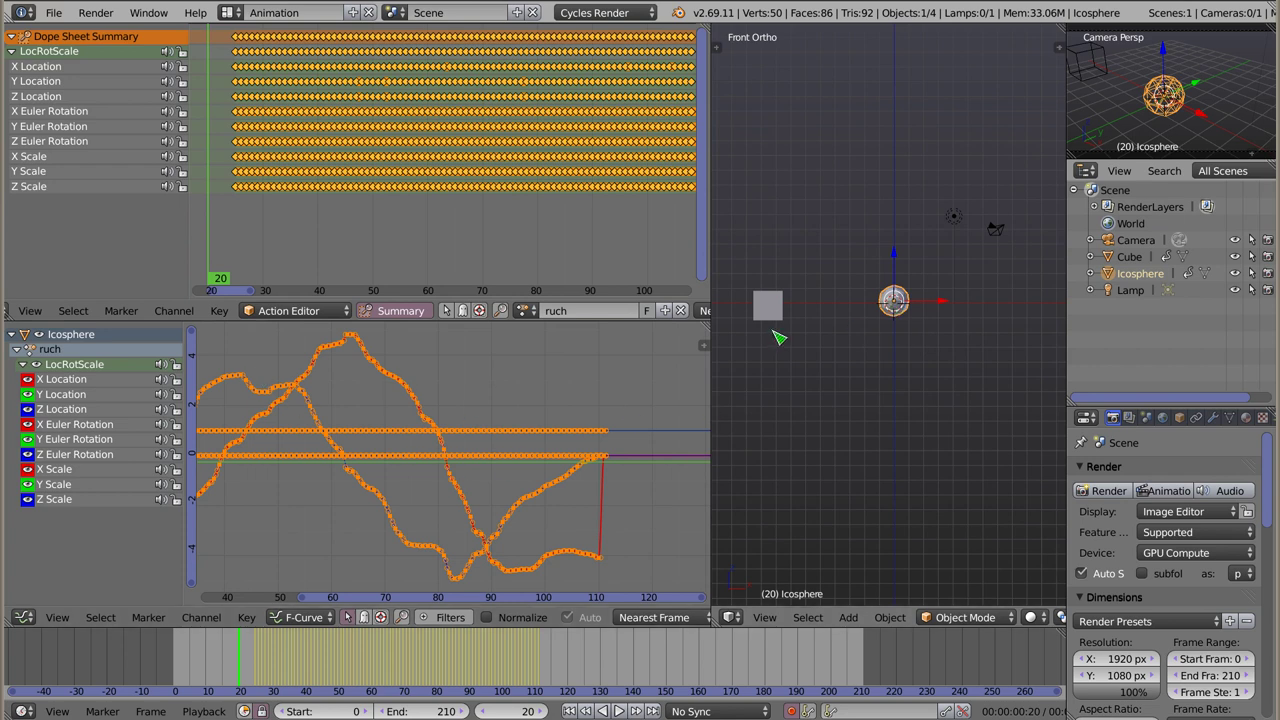
key("alt+a")
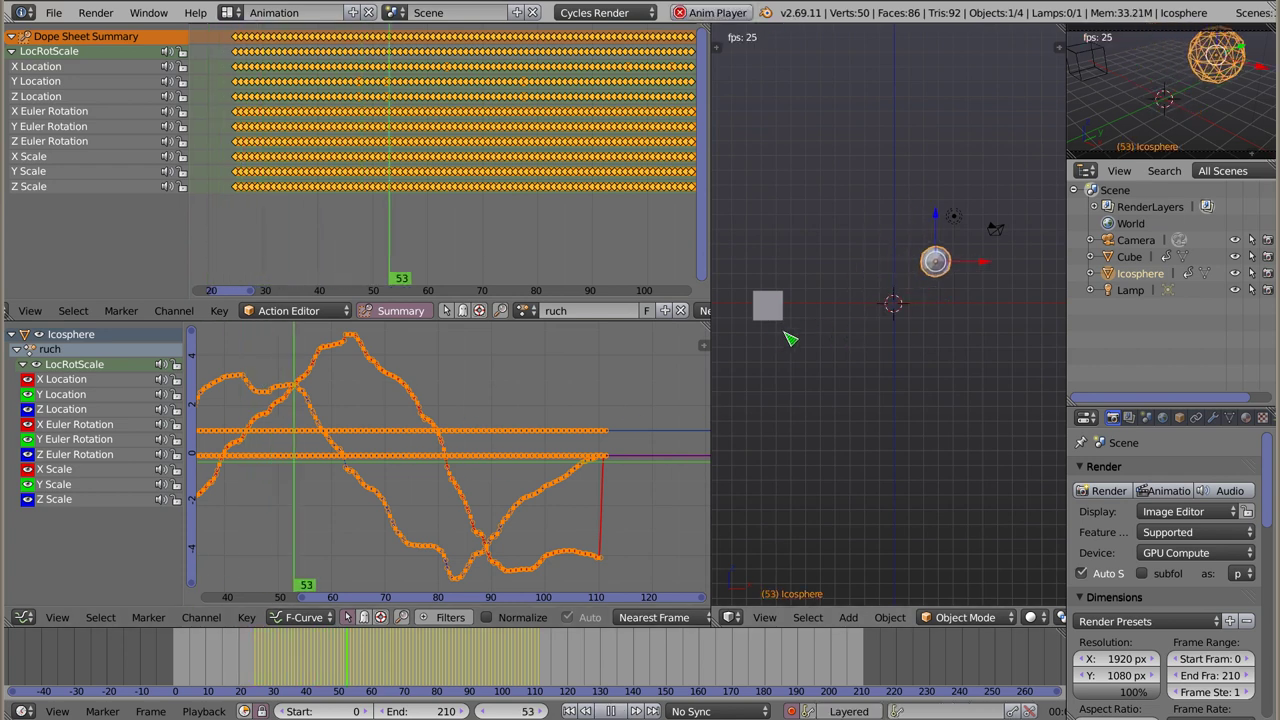
key("Escape")
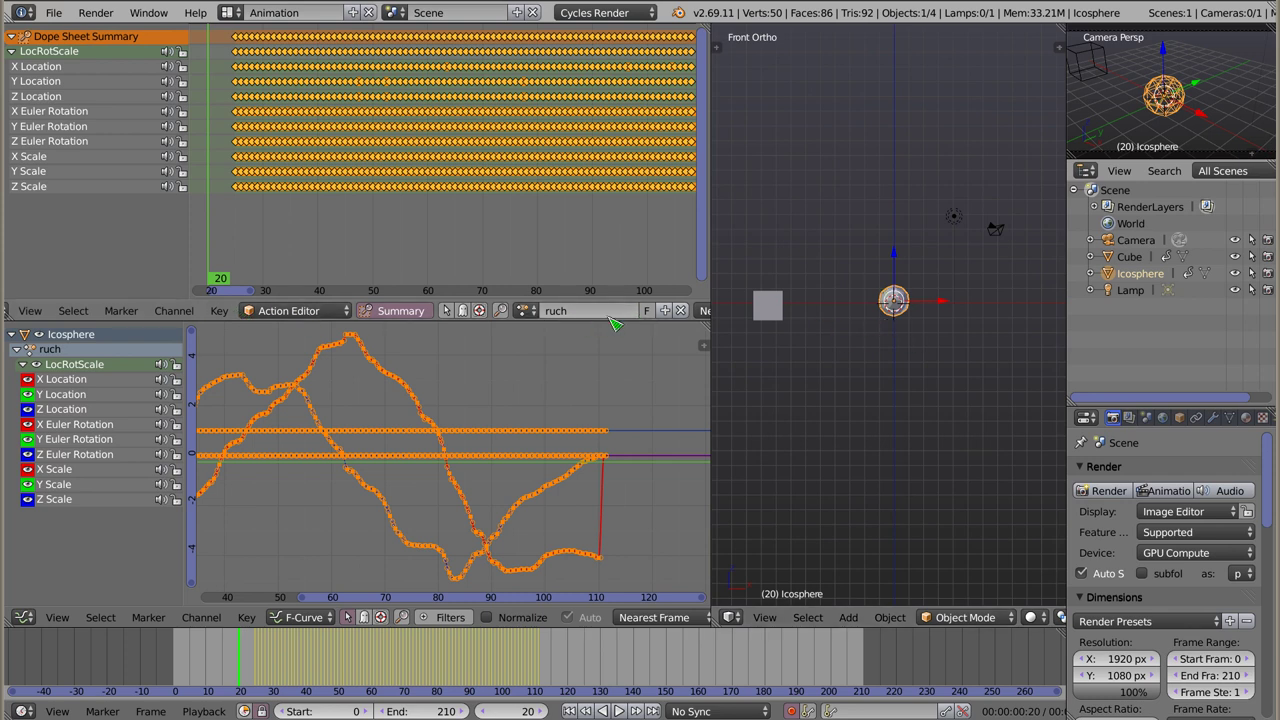
Step: Move the Cube up-right and the Icosphere down-left so they sit apart
right_click_drag(784, 316, 838, 240)
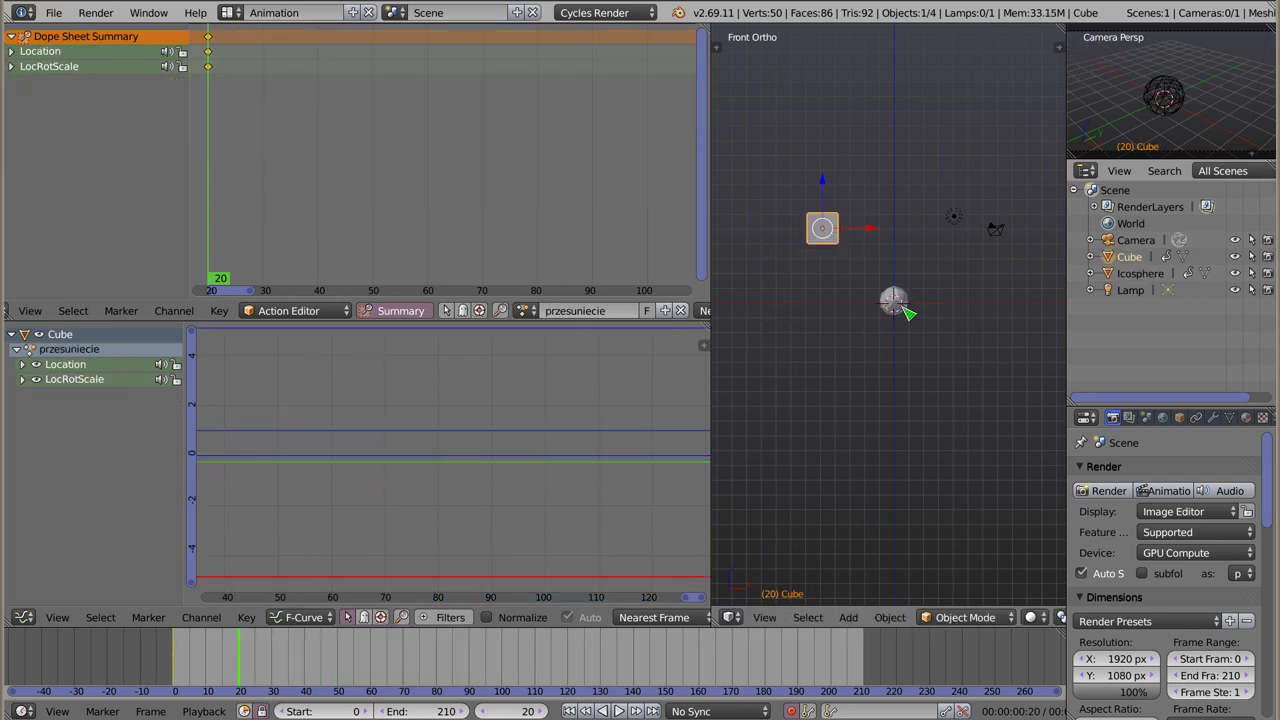
right_click_drag(903, 310, 806, 356)
right_click_drag(843, 238, 851, 269)
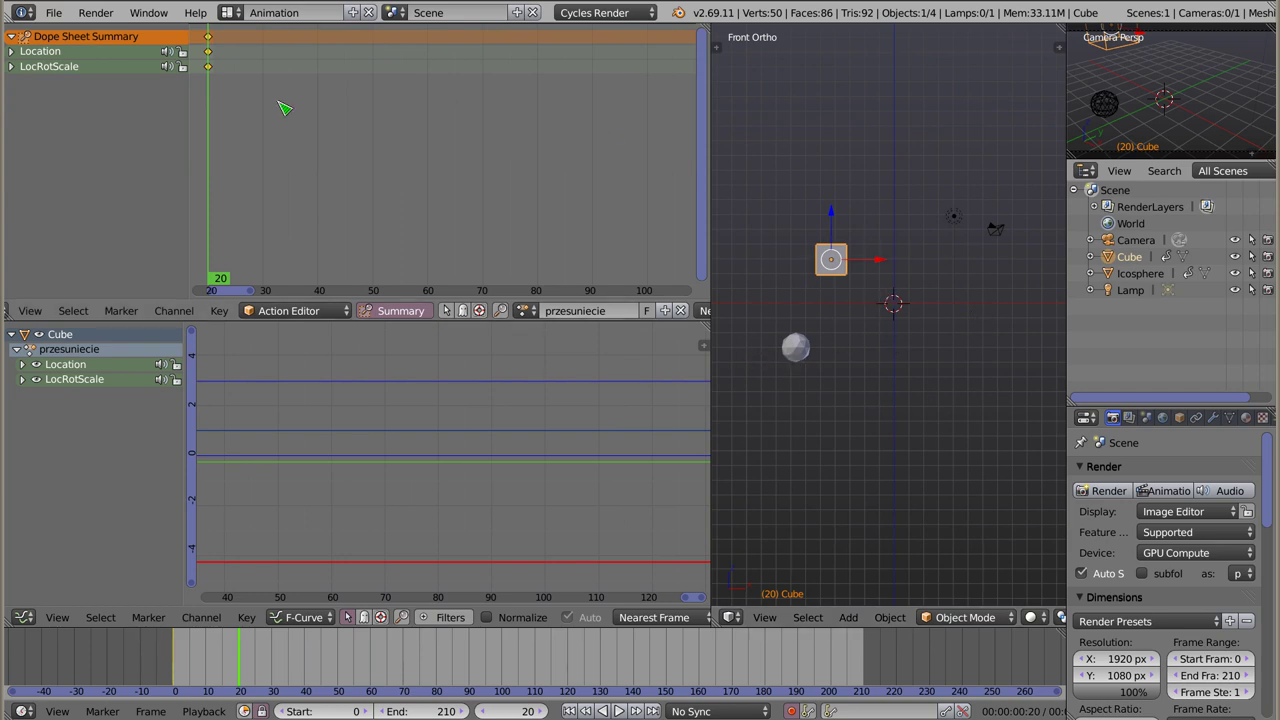
Step: Show all objects' keys in Dope Sheet mode and duplicate the Icosphere to the lower right
left_click(289, 310)
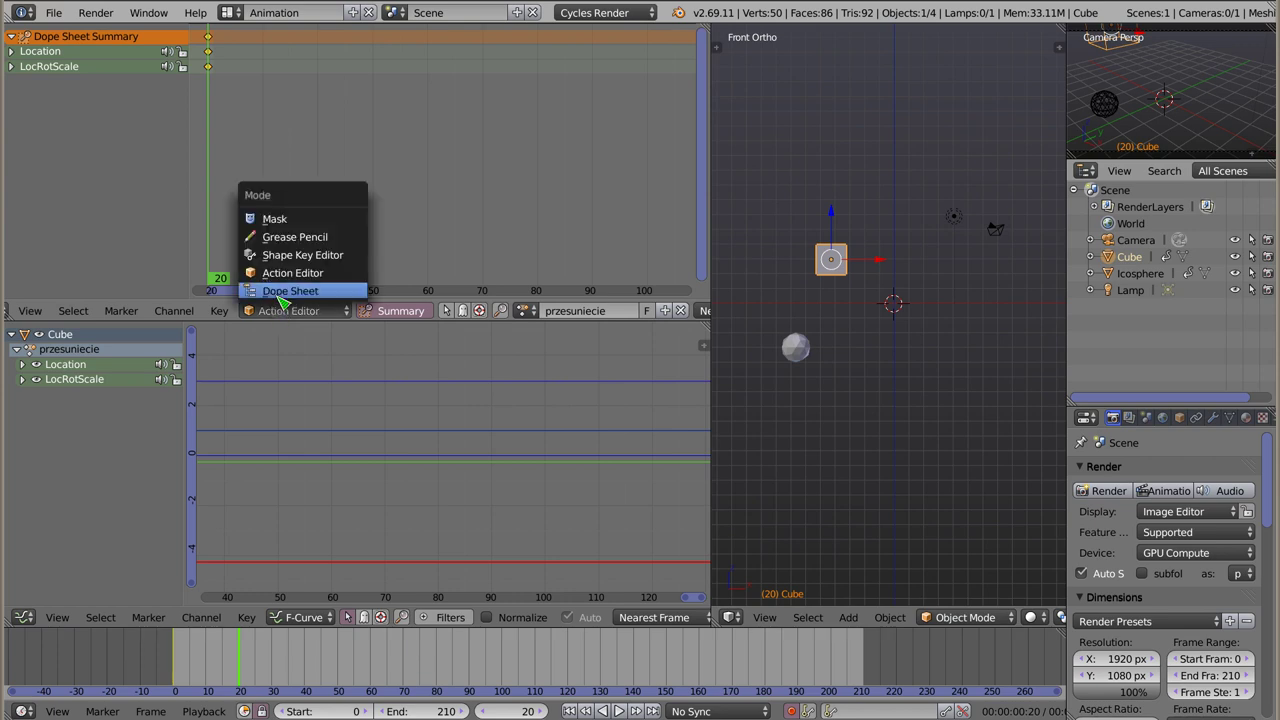
left_click(285, 294)
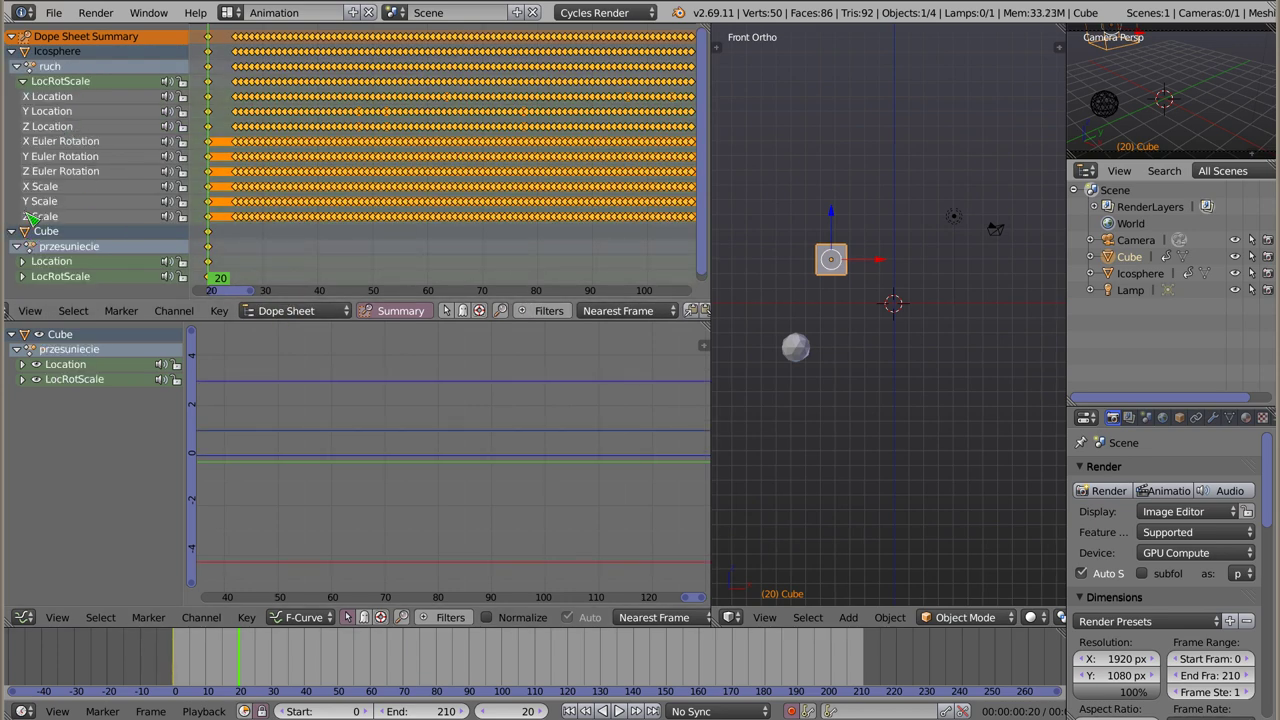
right_click(800, 350)
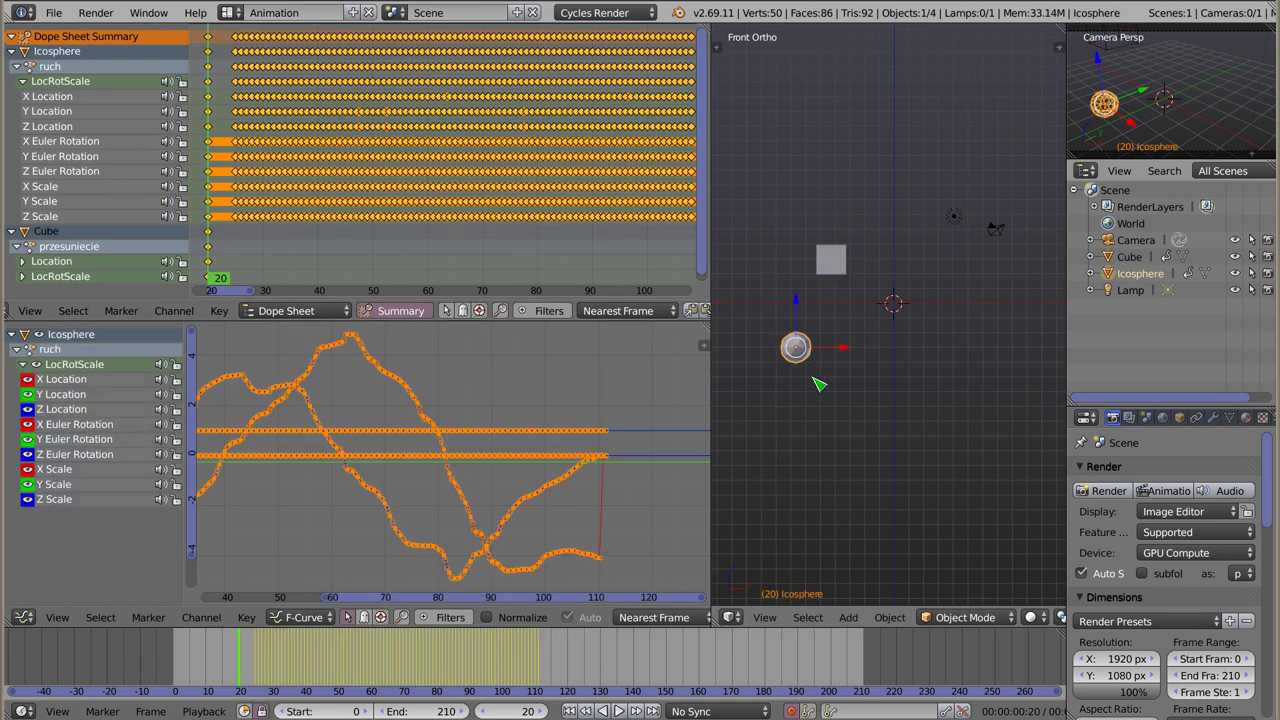
key("shift+d")
left_click(935, 385)
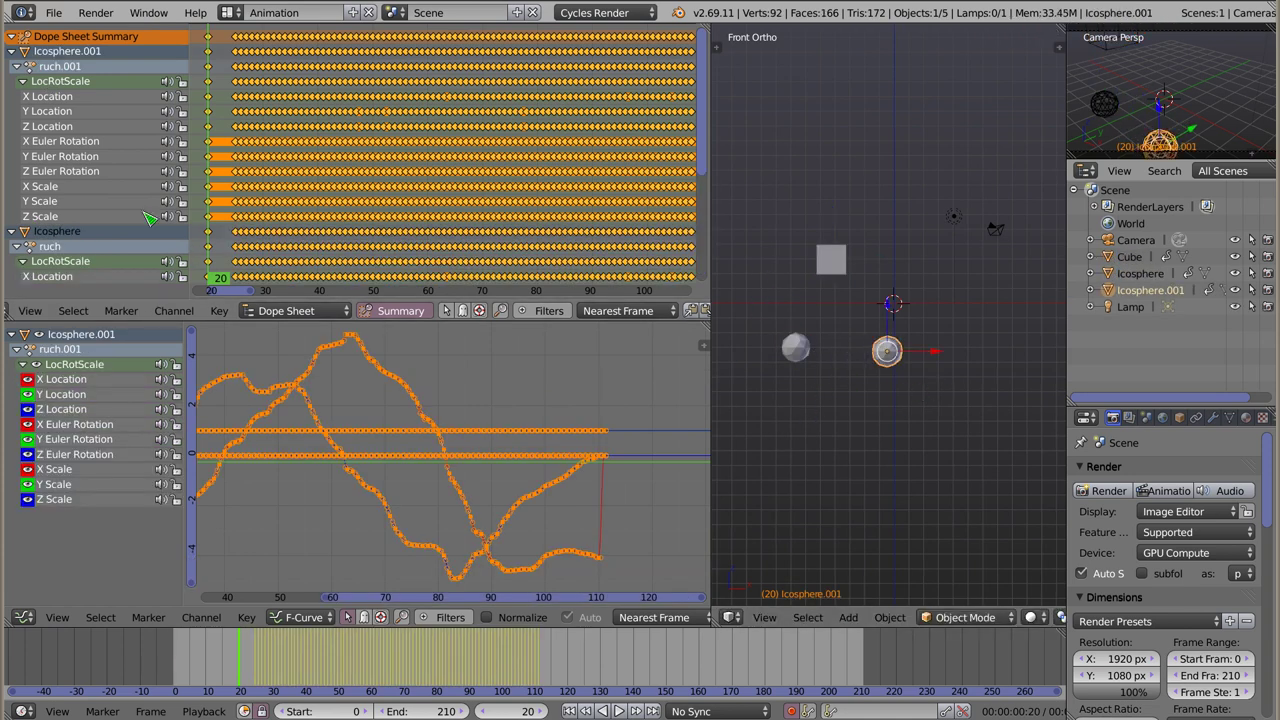
Step: Expand the Cube's Location channels in the key list
scroll(110, 200, "down", 2)
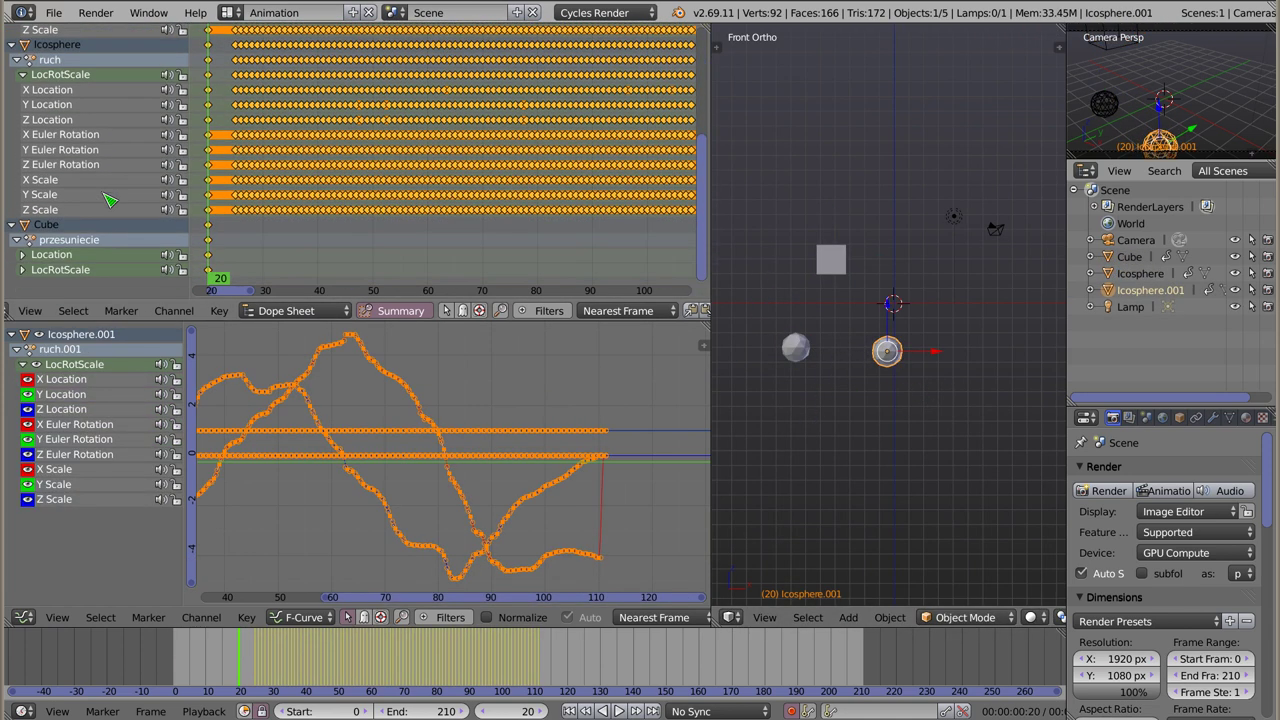
left_click(22, 255)
scroll(88, 190, "down", 4)
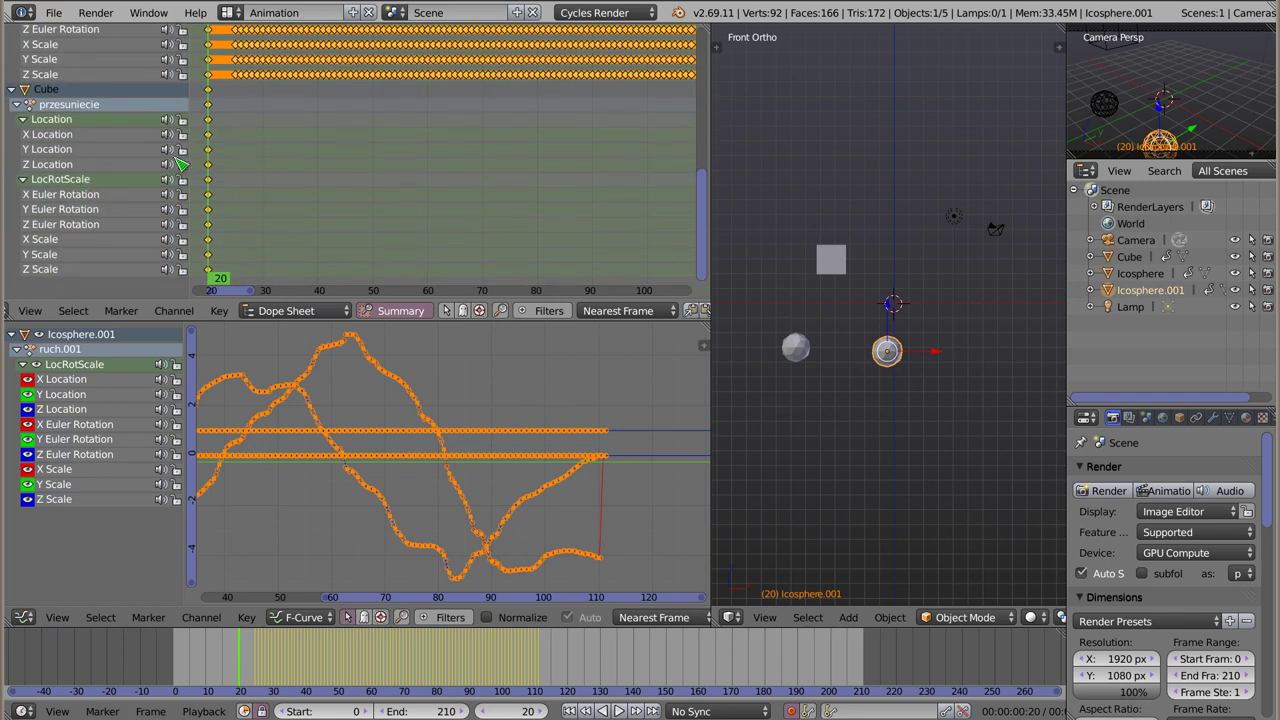
left_click_drag(703, 237, 723, 75)
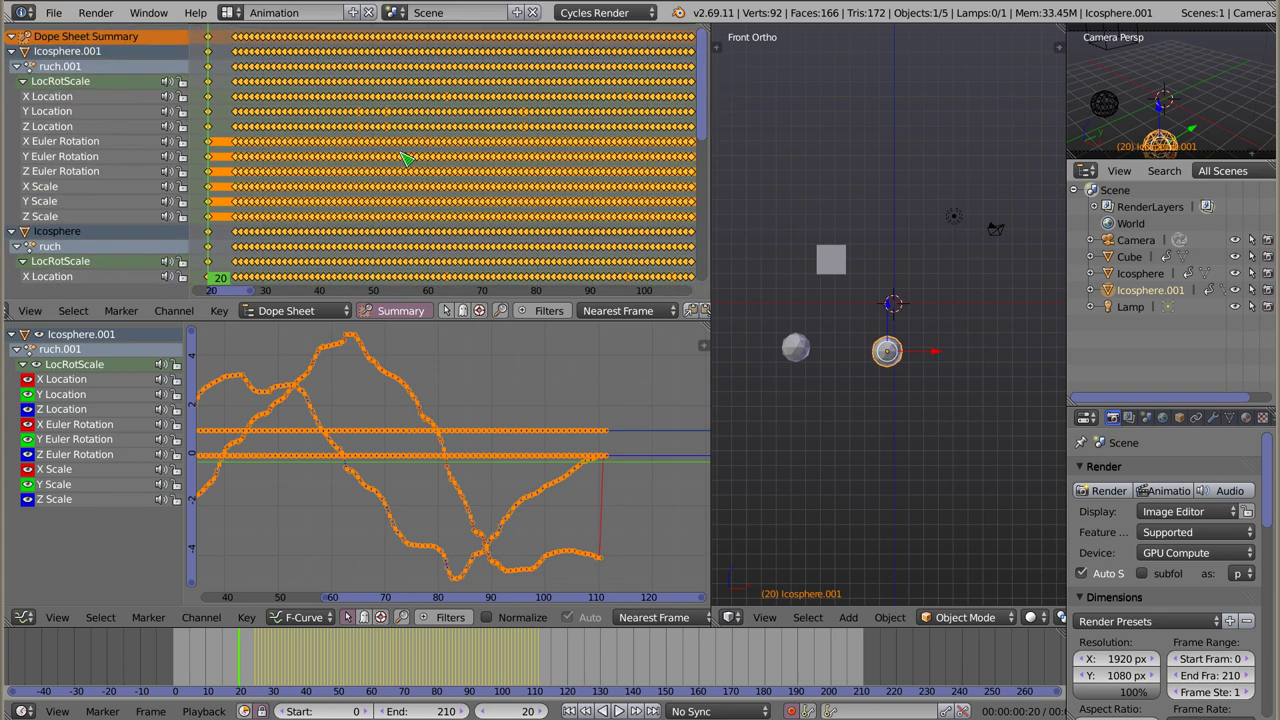
Step: Pick Icosphere.001's Y Scale channel and frame its keys from frames 42–53 in the graph
key("a")
scroll(412, 163, "up", 1)
scroll(415, 166, "up", 1)
scroll(420, 172, "up", 2)
scroll(424, 174, "up", 1)
scroll(424, 174, "up", 1)
middle_click_drag(343, 162, 590, 62)
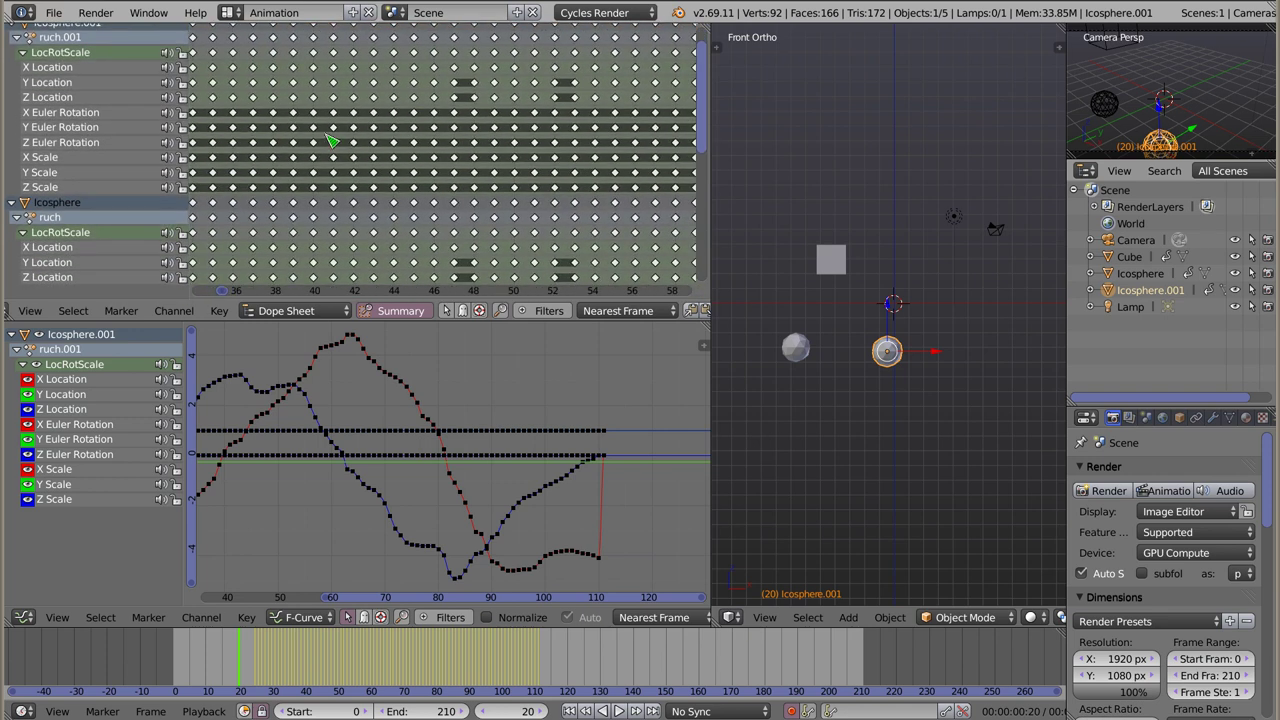
left_click(45, 172)
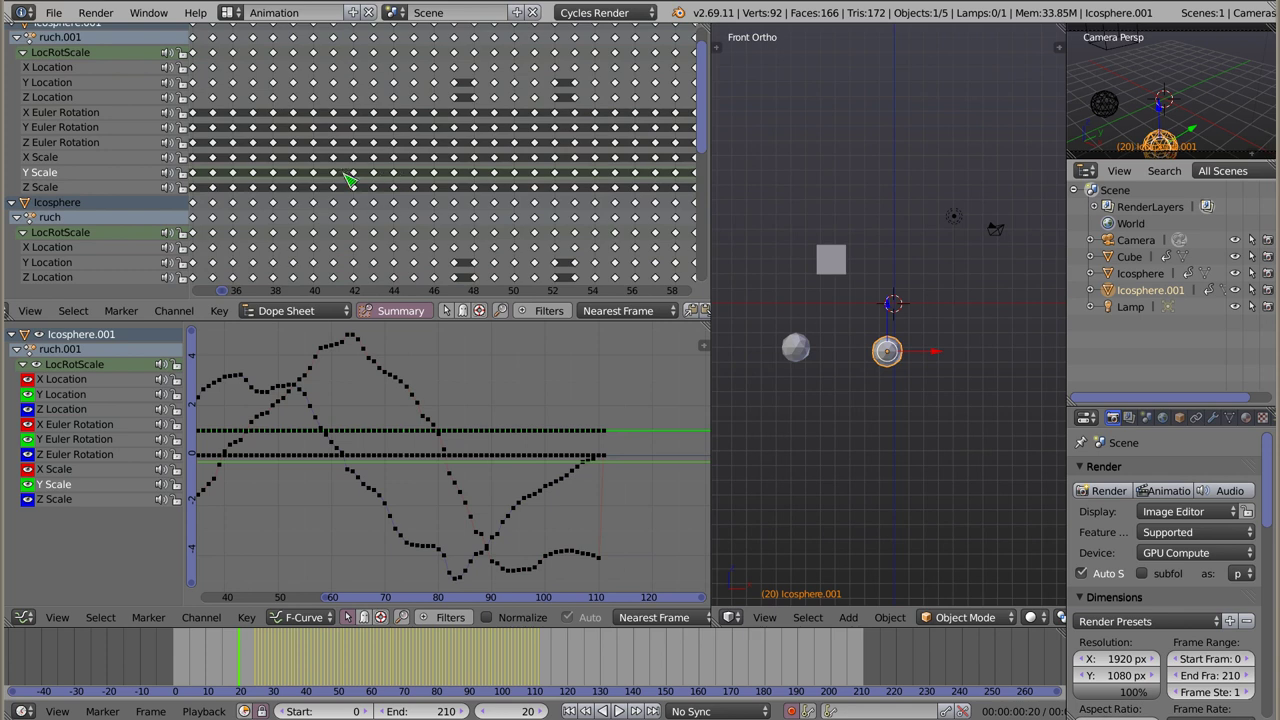
left_click_drag(342, 168, 603, 190)
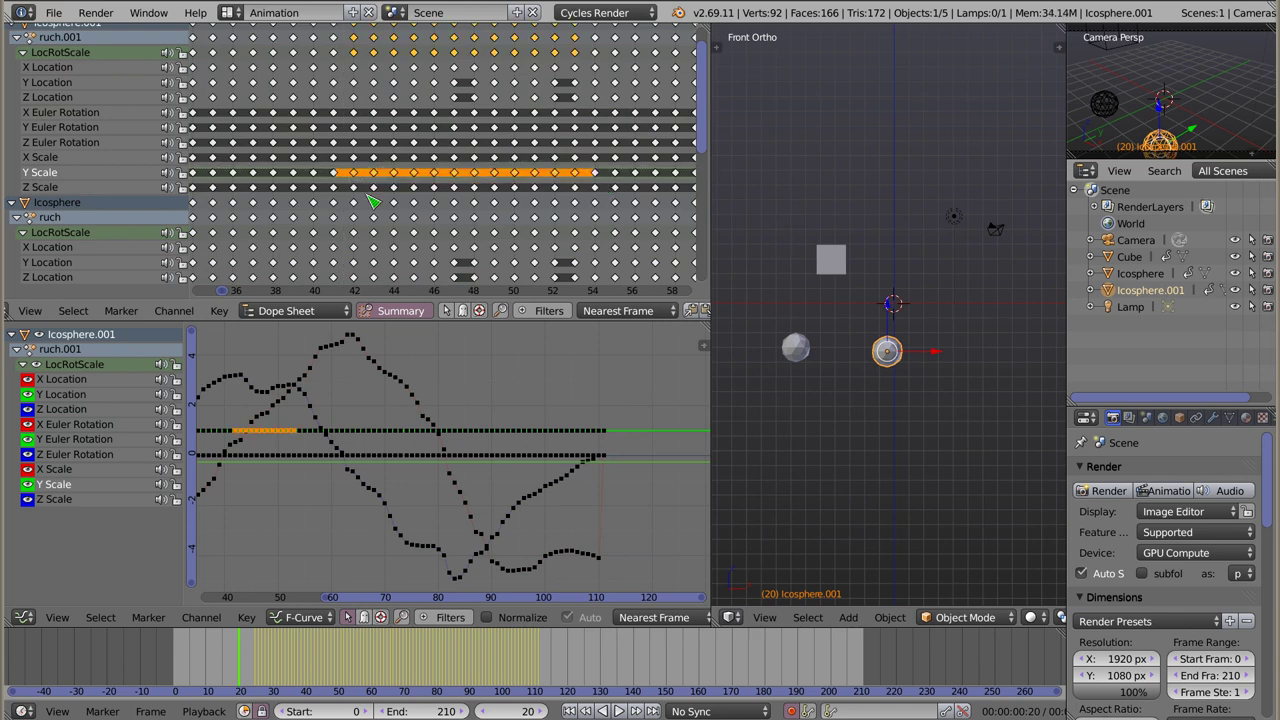
middle_click_drag(483, 148, 428, 278)
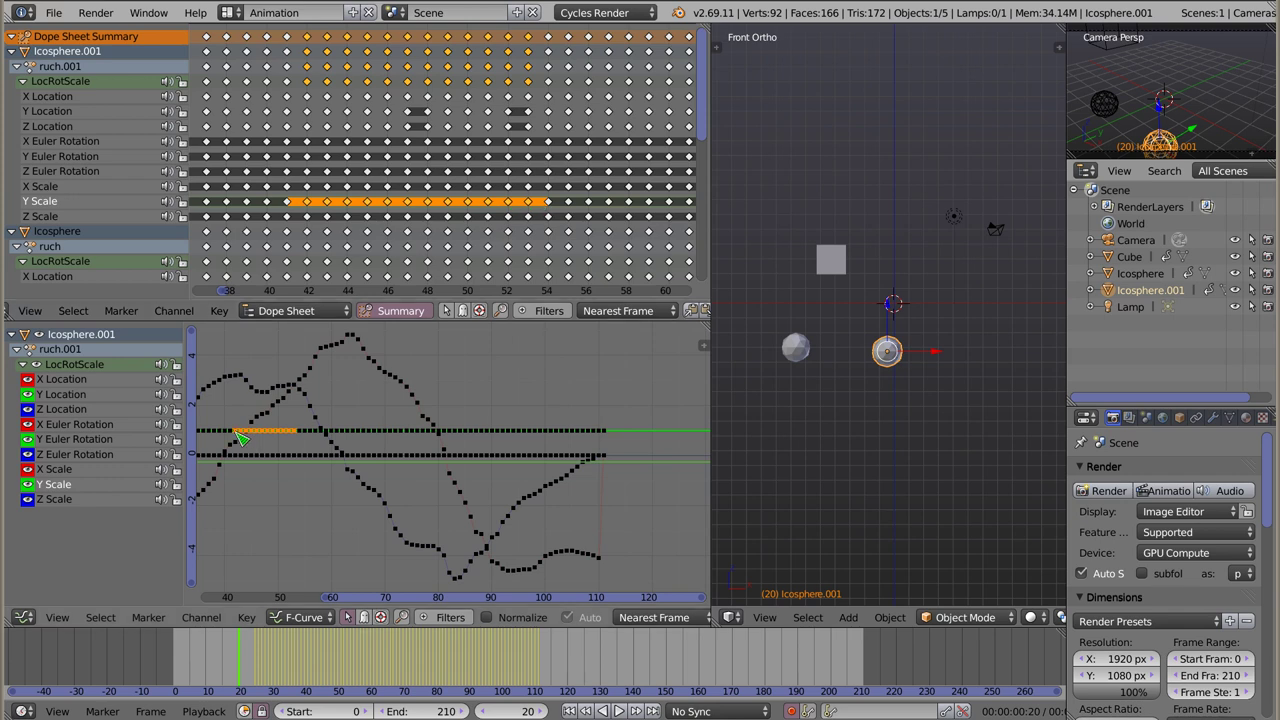
scroll(310, 385, "up", 3)
mouse_move(306, 480)
middle_mouse_down()
mouse_move(445, 447)
mouse_move(410, 430)
middle_mouse_up()
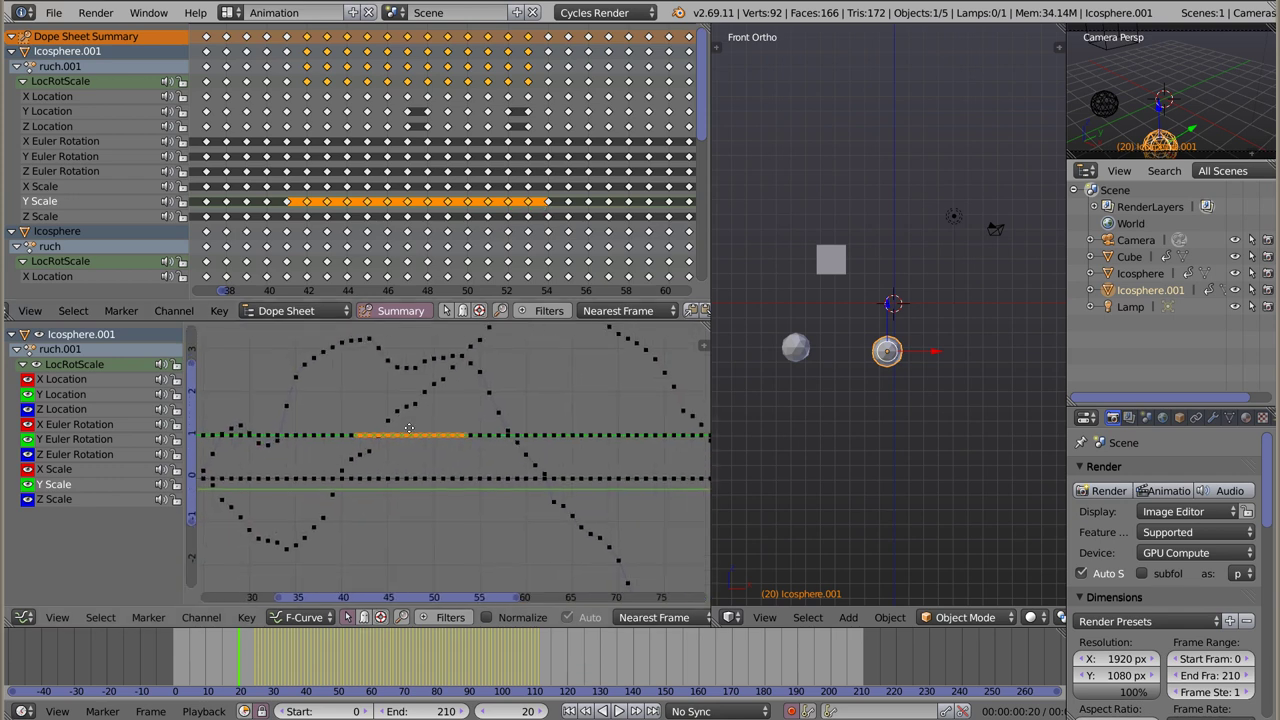
scroll(346, 443, "up", 2)
scroll(346, 443, "up", 2)
left_click(316, 216)
Step: Box-select Y Scale keys around frames 39–42 and bring frames 37–46 into view
left_click_drag(278, 195, 606, 216)
scroll(458, 218, "up", 3)
scroll(458, 218, "up", 2)
scroll(458, 218, "up", 2)
scroll(458, 218, "down", 2)
key("a")
key("b")
left_click_drag(226, 104, 390, 125)
scroll(296, 128, "up", 5)
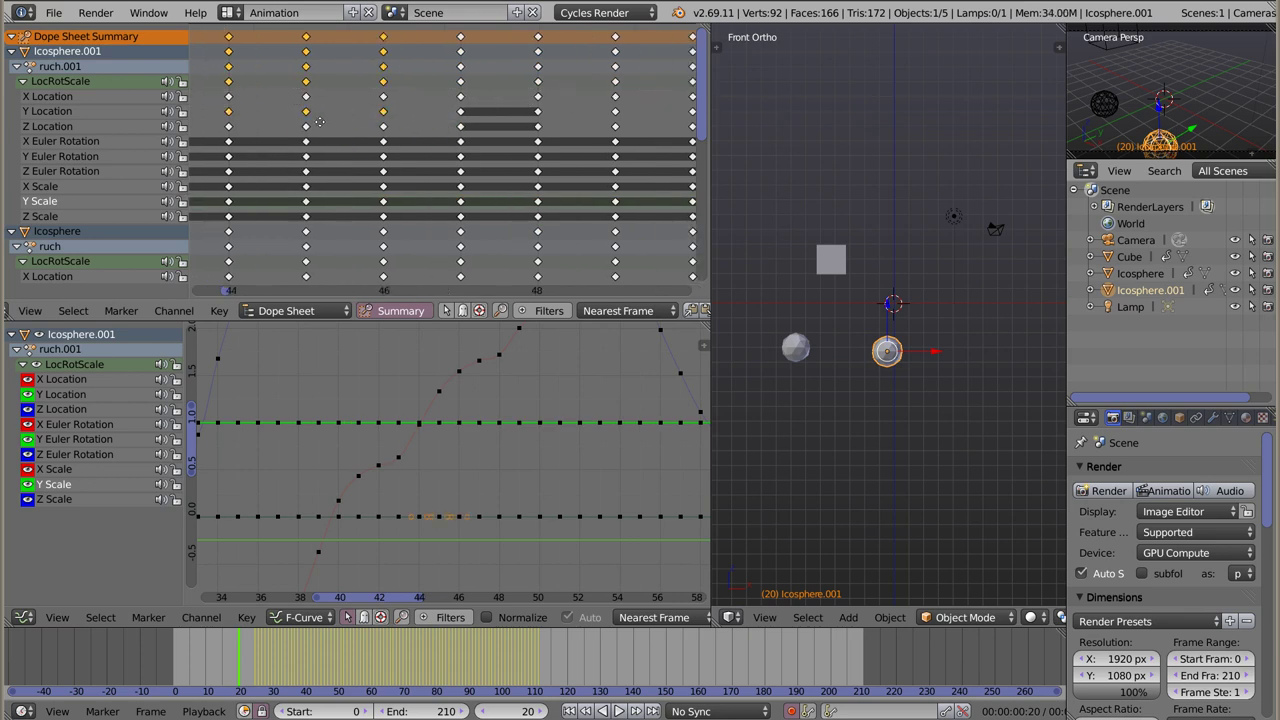
scroll(497, 139, "down", 2)
key("a")
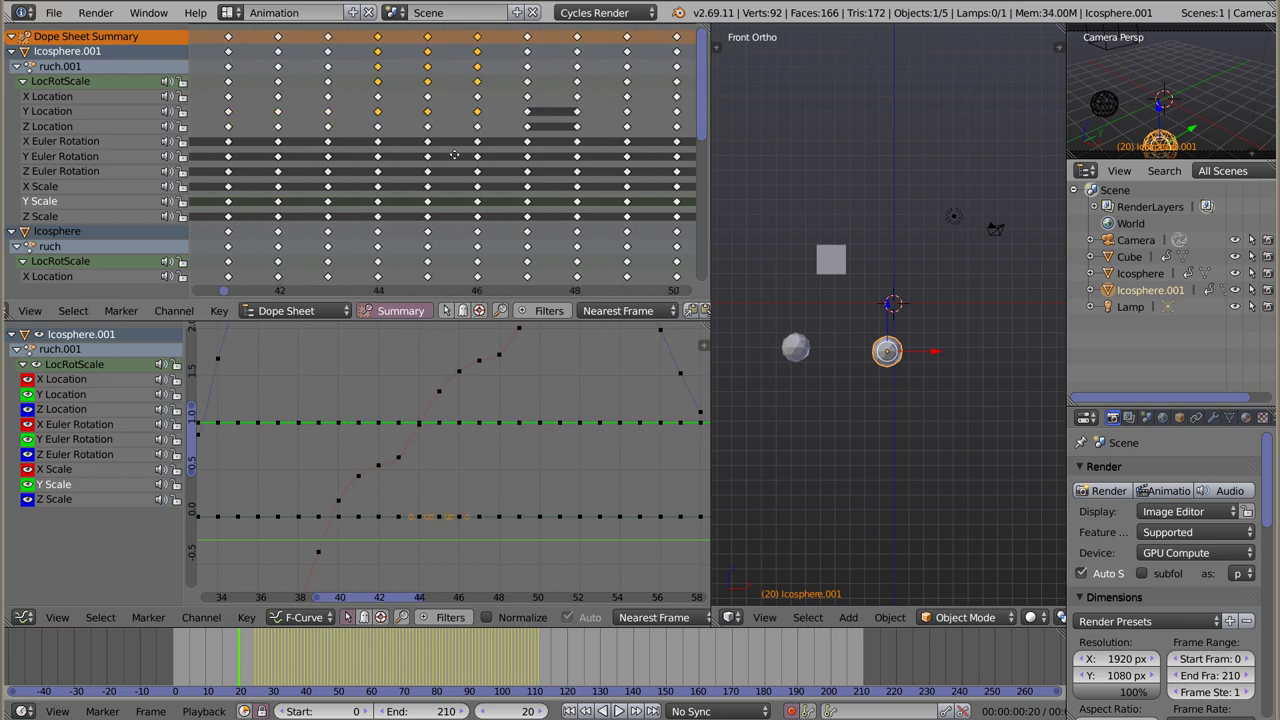
scroll(322, 438, "up", 2)
scroll(322, 438, "up", 2)
scroll(334, 434, "up", 2)
middle_click_drag(378, 450, 410, 465)
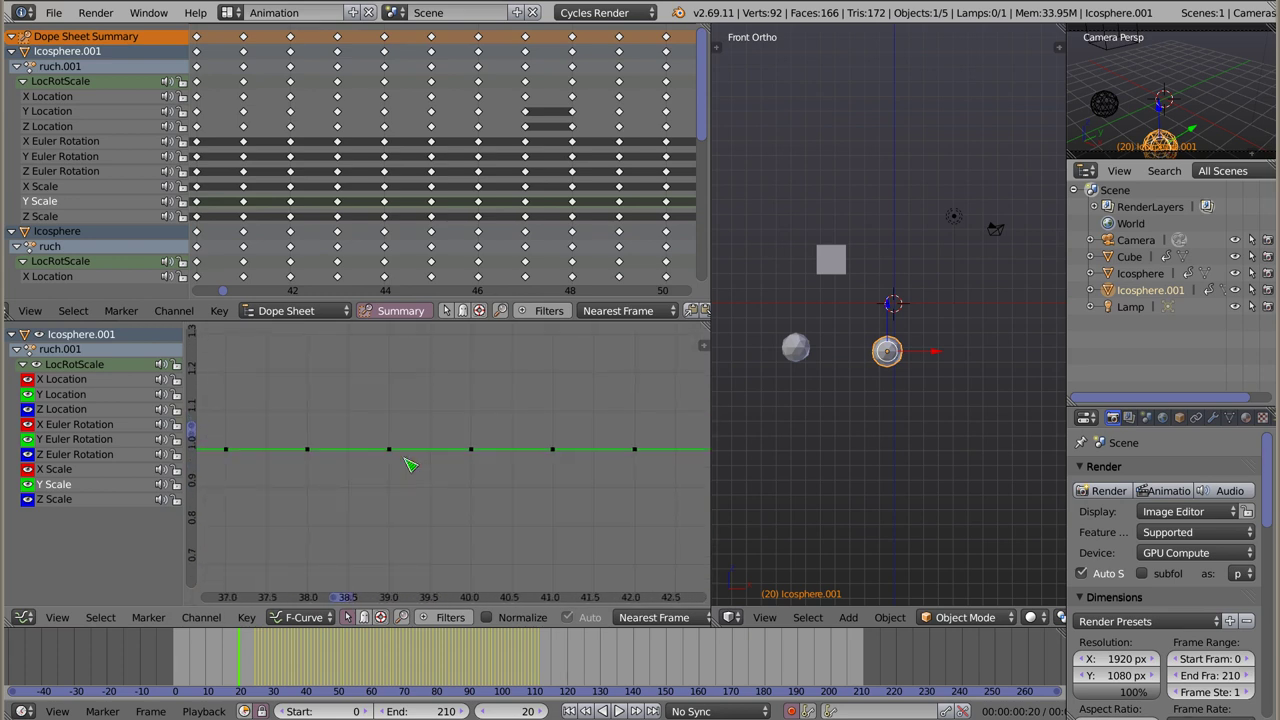
key("b")
left_click_drag(380, 432, 615, 487)
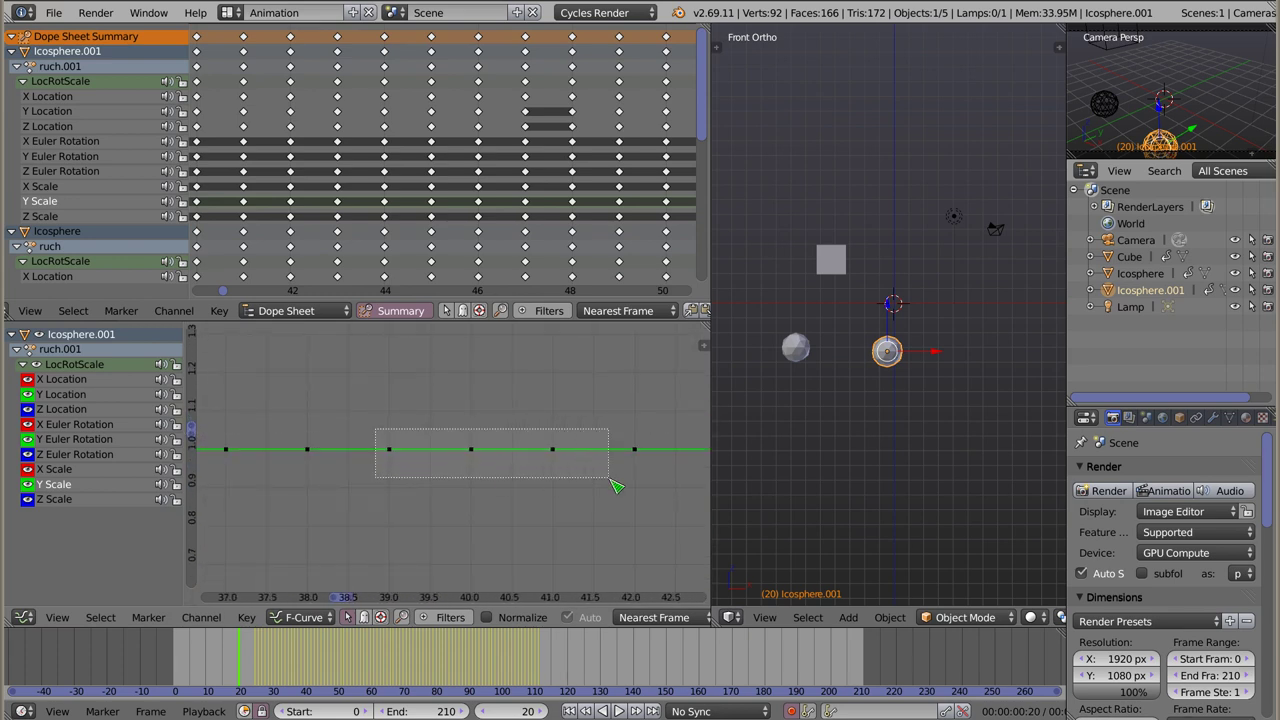
middle_click_drag(380, 200, 566, 189)
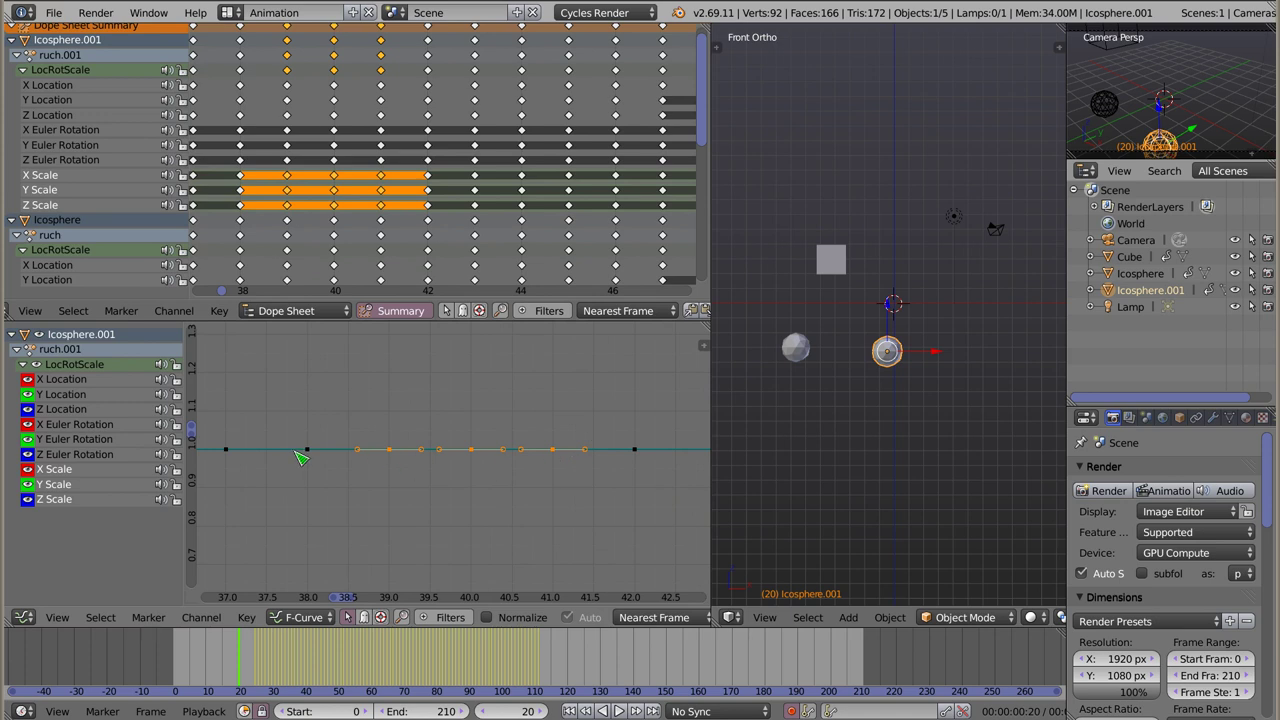
Step: Nudge the frame-40 Y Scale key slightly later, then deselect all keys
left_click(470, 449)
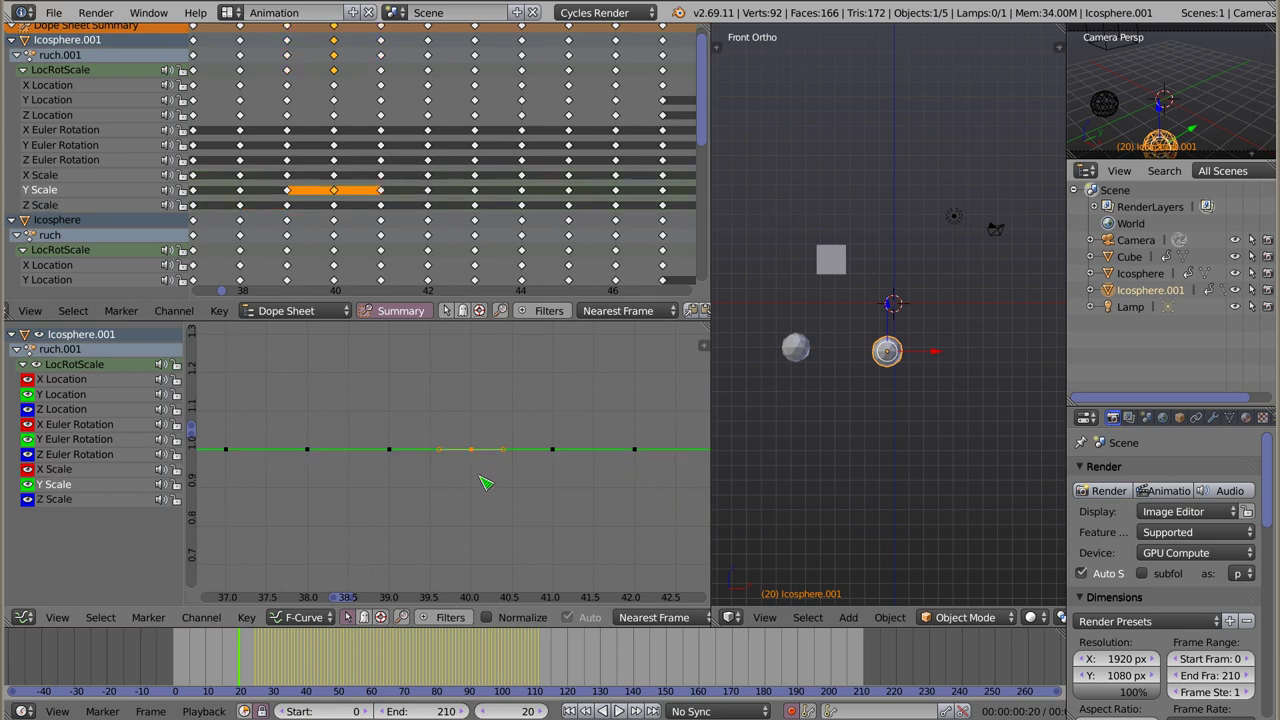
key("g")
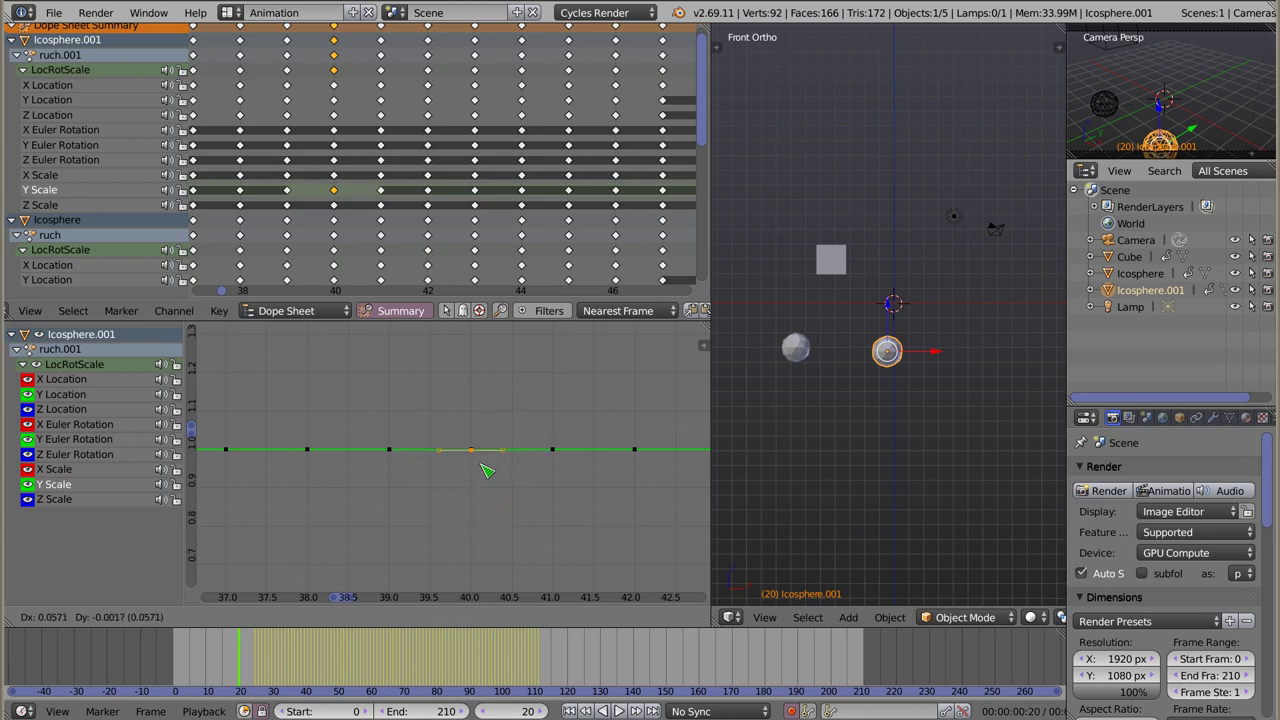
left_click(483, 467)
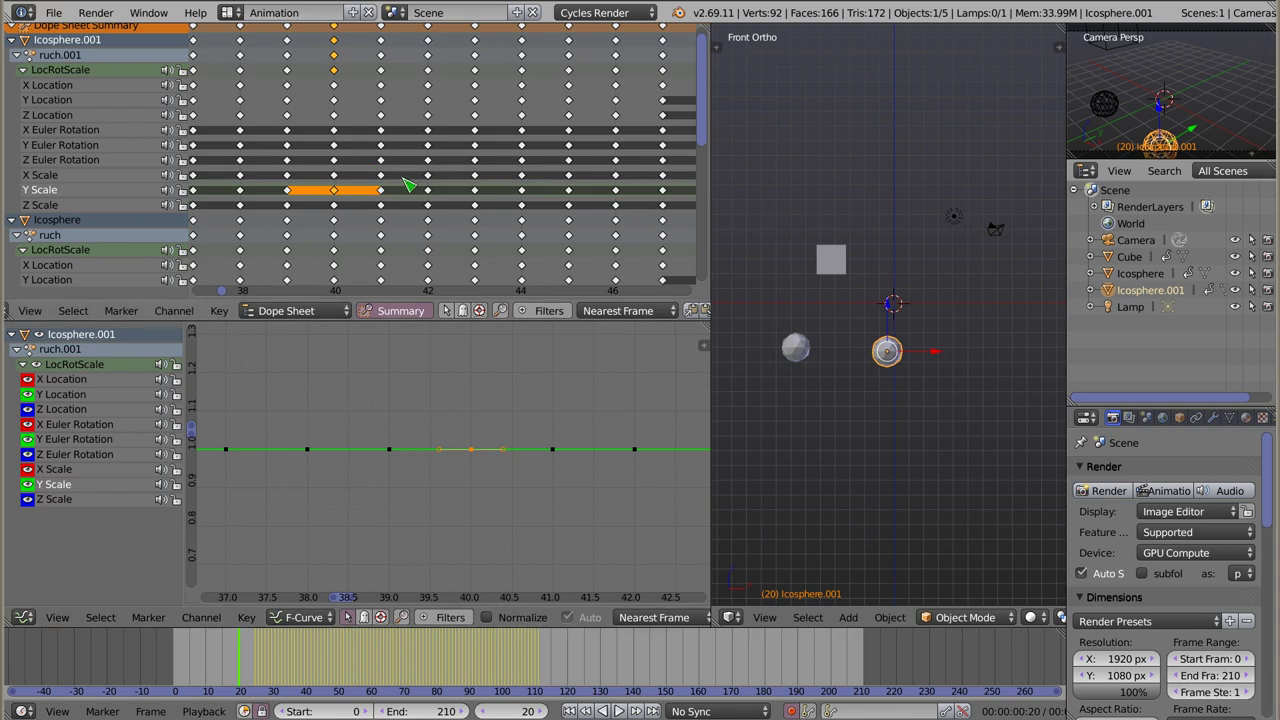
key("a")
scroll(523, 182, "down", 1)
scroll(523, 182, "down", 2)
scroll(510, 180, "down", 2)
scroll(420, 173, "down", 2)
Step: Delete Icosphere.001's rotation and scale keys between frames 29 and 61
key("b")
left_click_drag(333, 124, 665, 212)
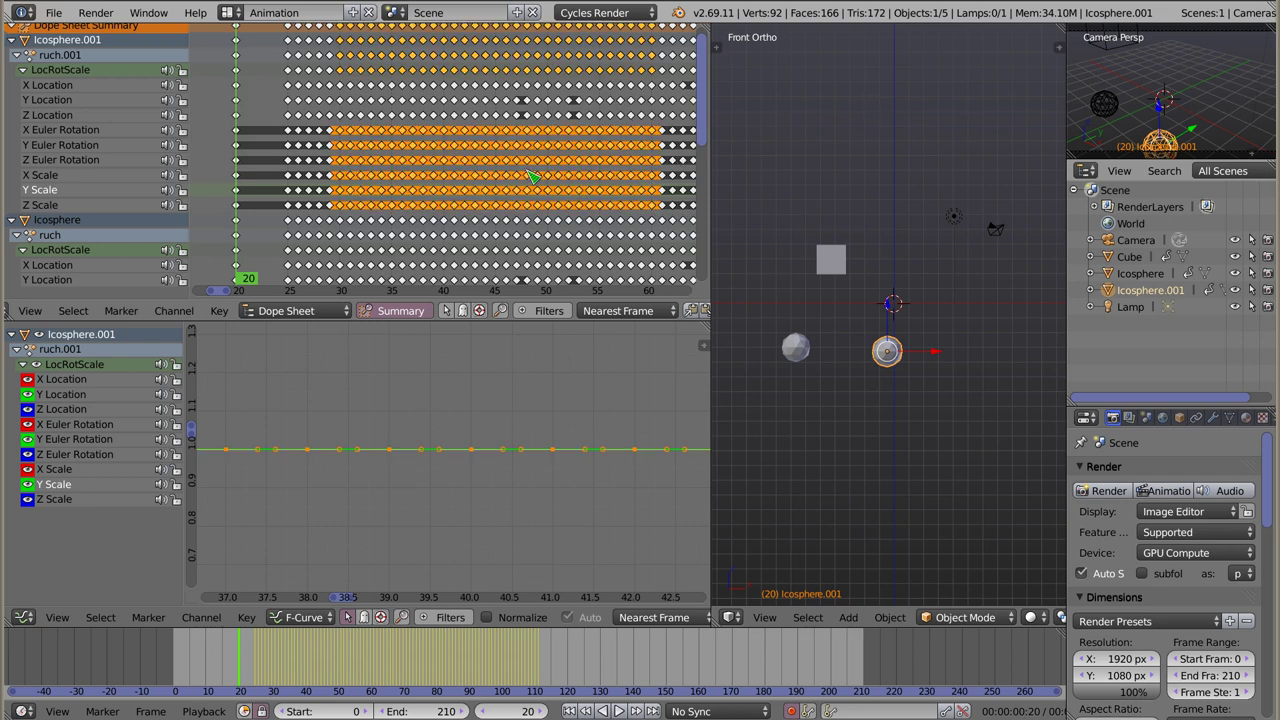
key("x")
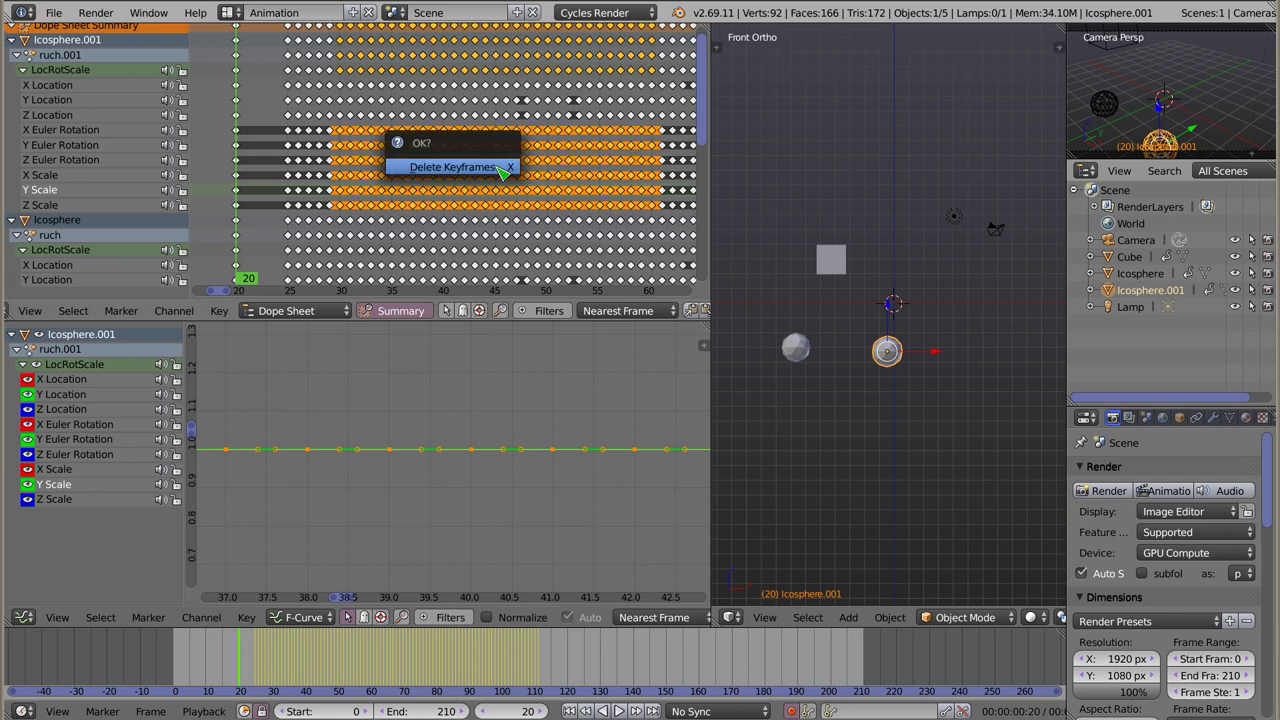
left_click(494, 175)
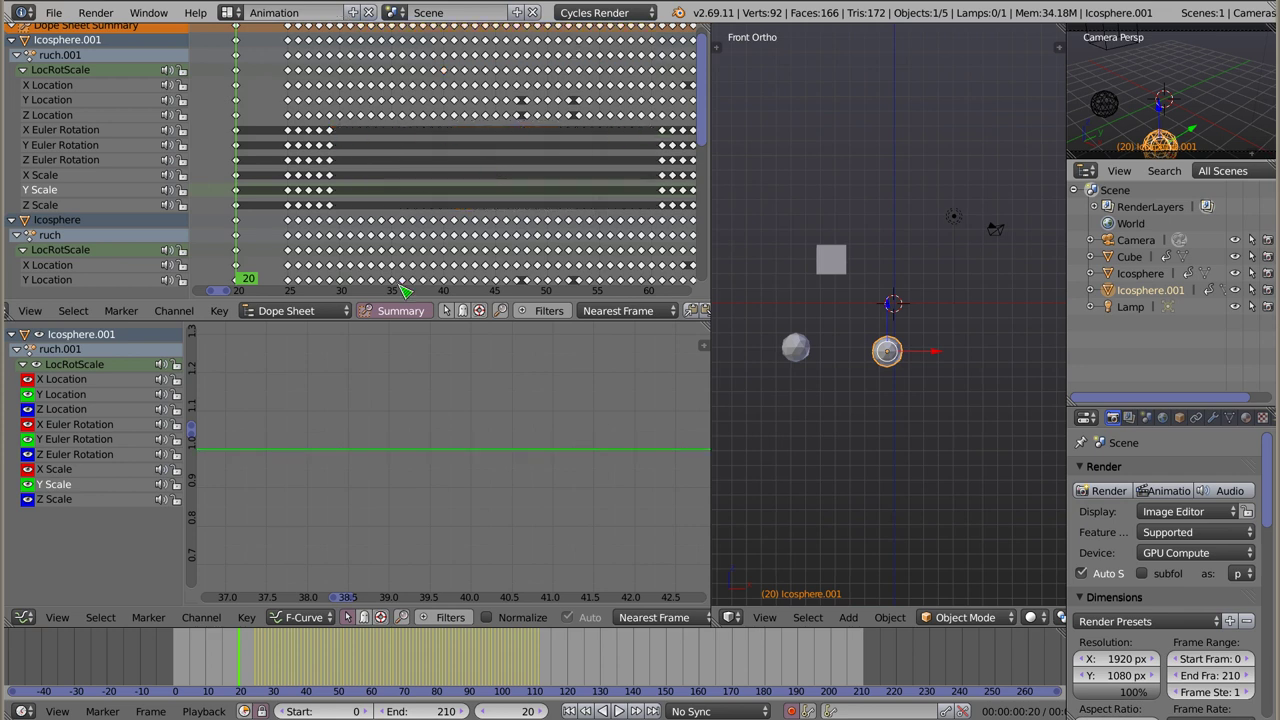
Step: Scrub the Dope Sheet to frame 73 and select the Cube to show its channels
scroll(520, 182, "up", 3)
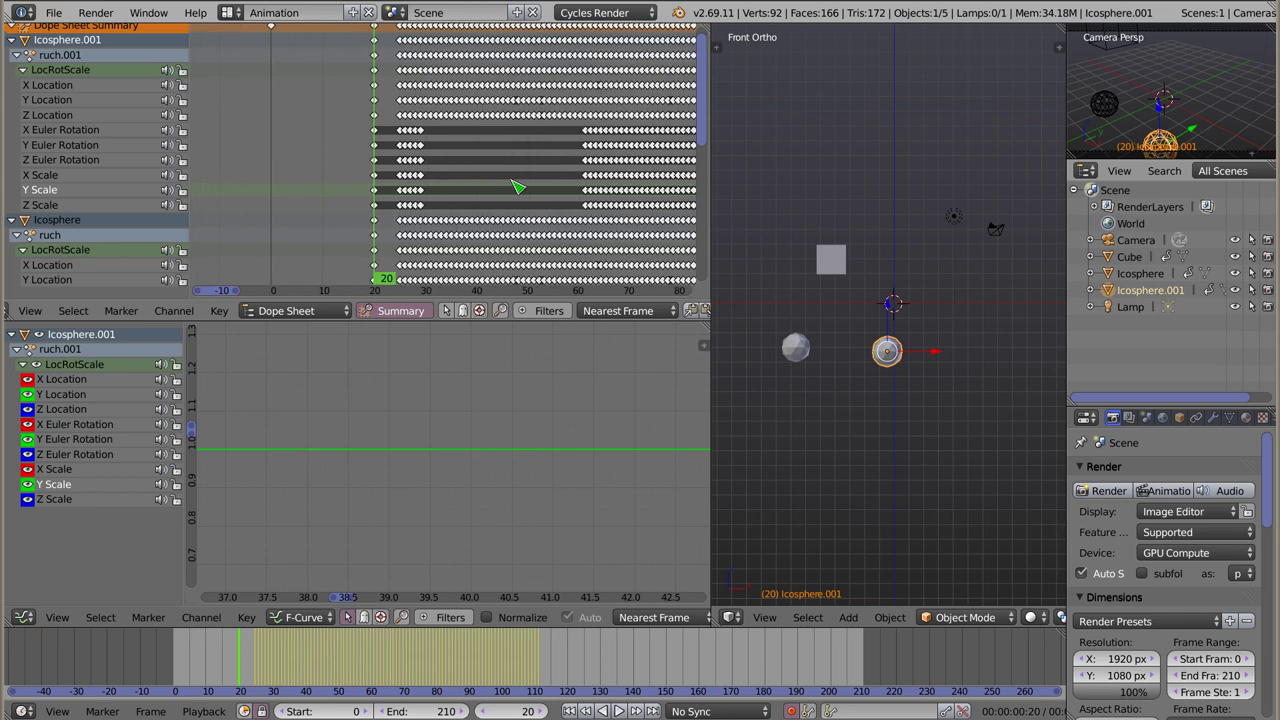
scroll(474, 131, "up", 2)
middle_click_drag(511, 98, 422, 146)
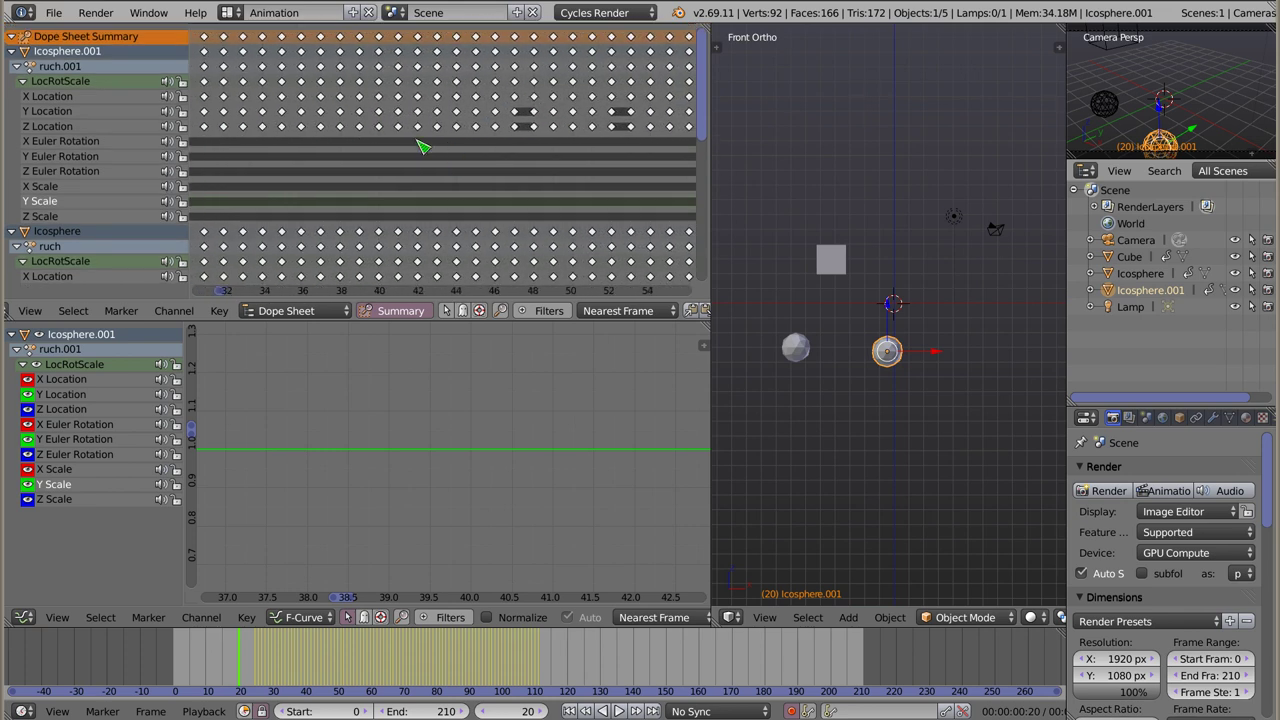
left_click_drag(425, 117, 438, 118)
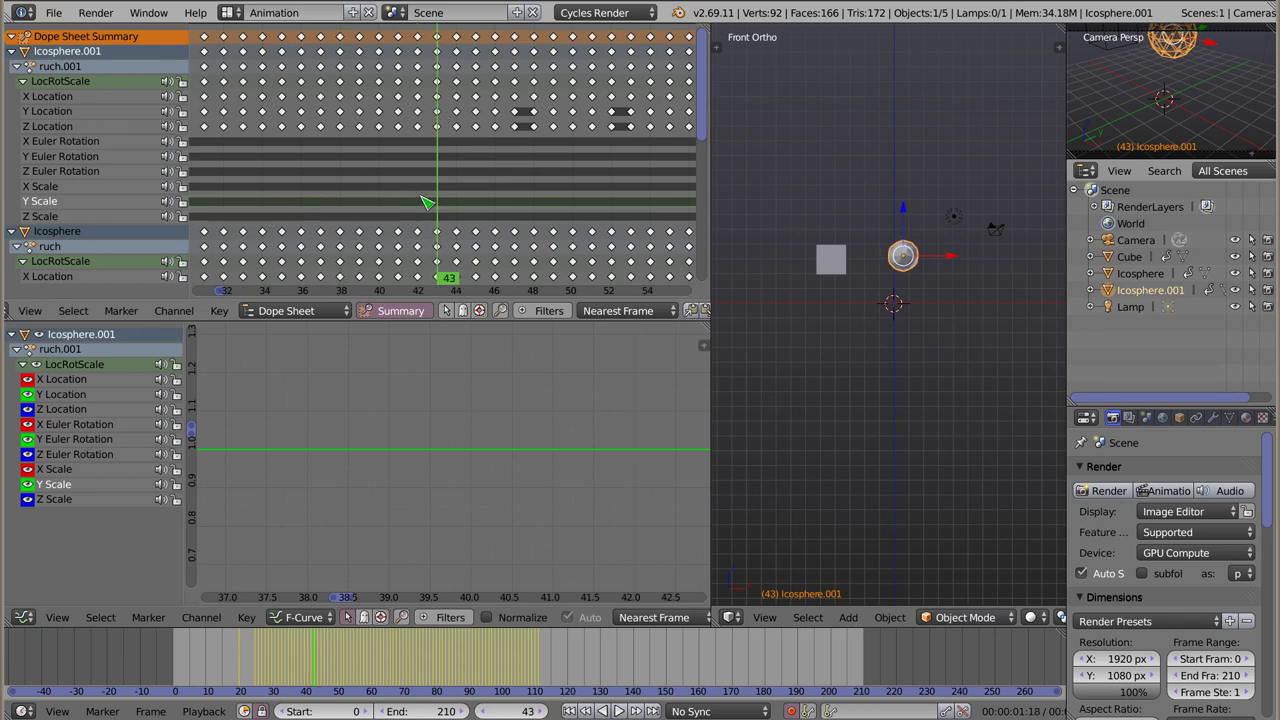
scroll(453, 142, "down", 1)
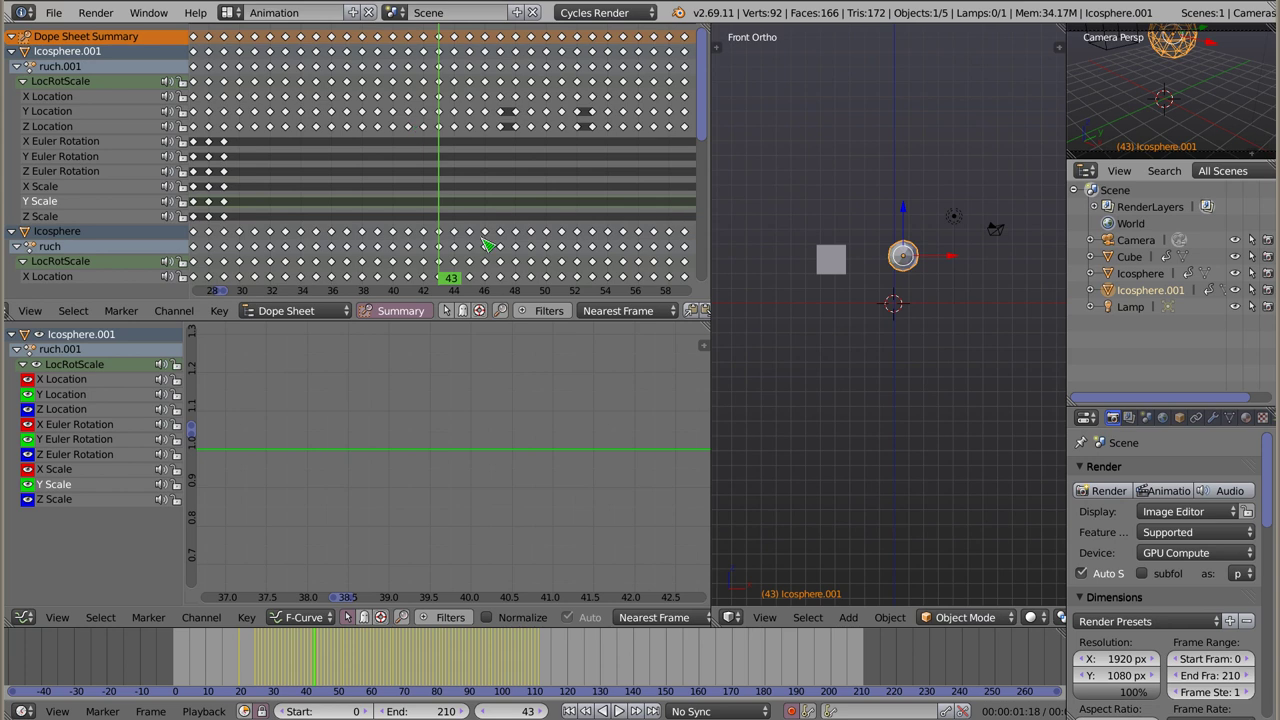
scroll(545, 210, "down", 2)
scroll(545, 210, "down", 1)
scroll(507, 215, "down", 1)
scroll(397, 201, "down", 2)
scroll(397, 201, "down", 1)
scroll(450, 201, "down", 1)
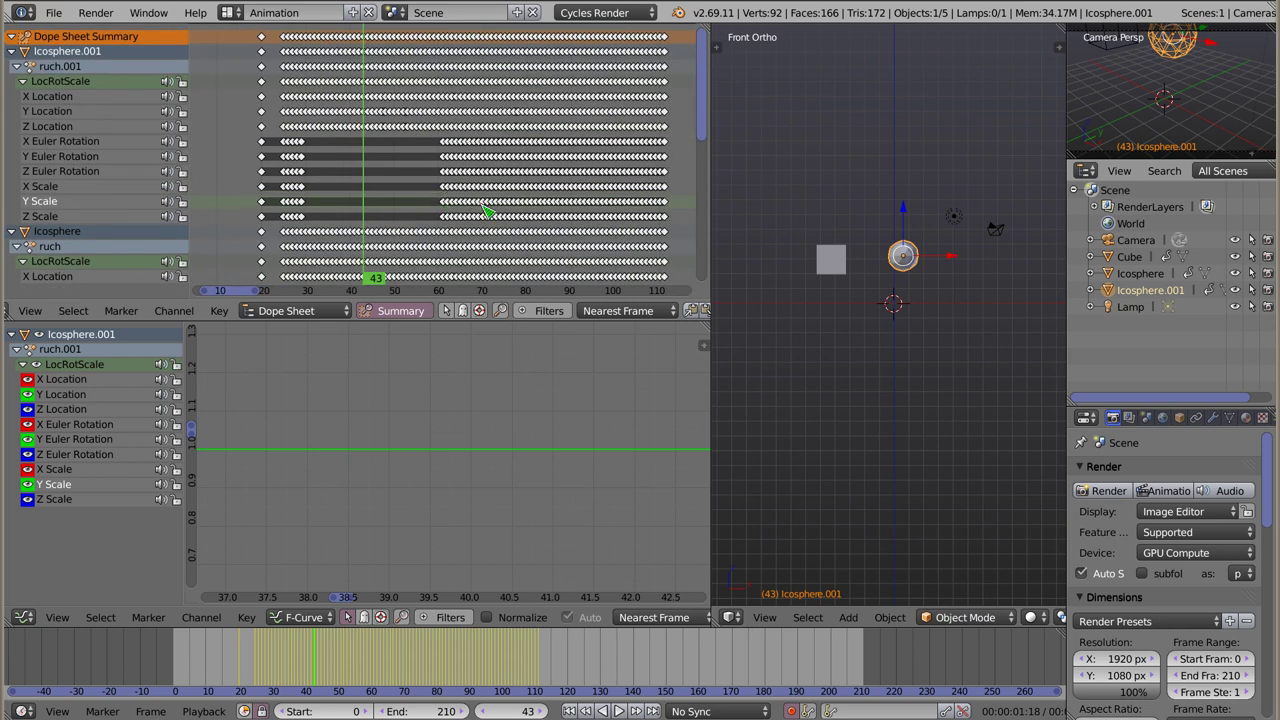
right_click(470, 156)
left_click(492, 158)
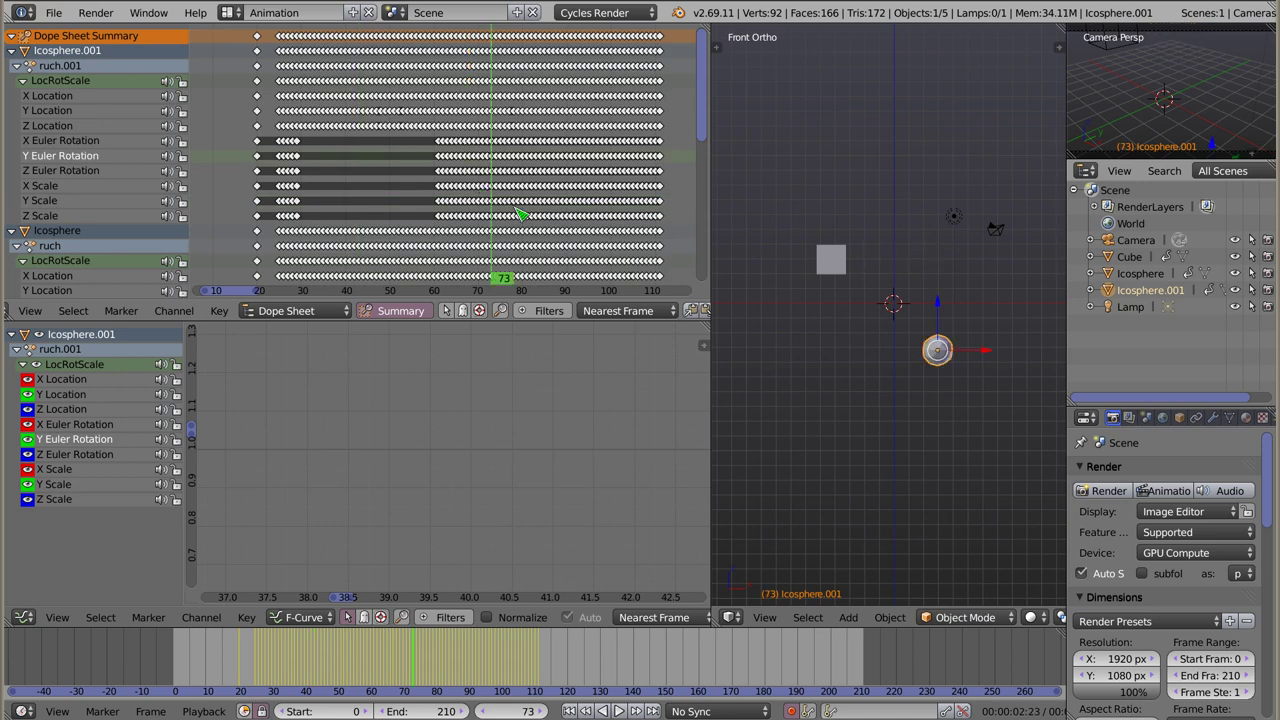
right_click(849, 266)
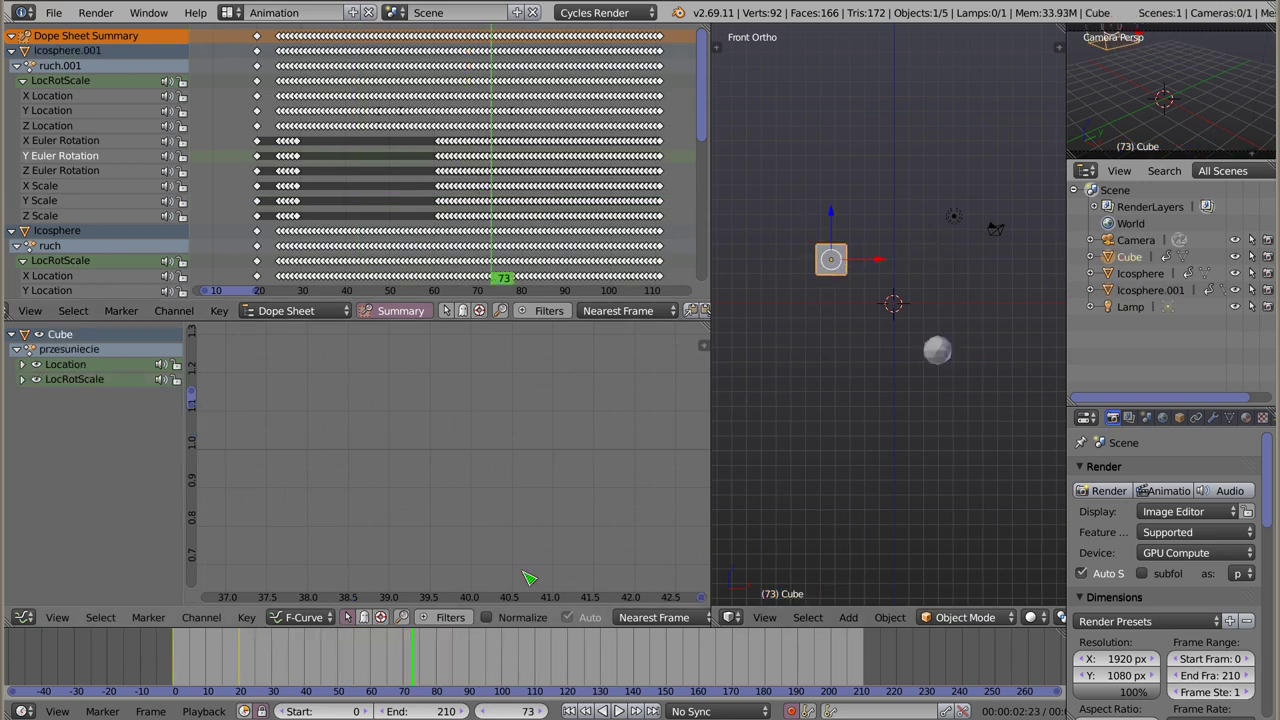
Step: Preview the animation from the start, then delete both icospheres
key("shift+Left")
key("alt+a")
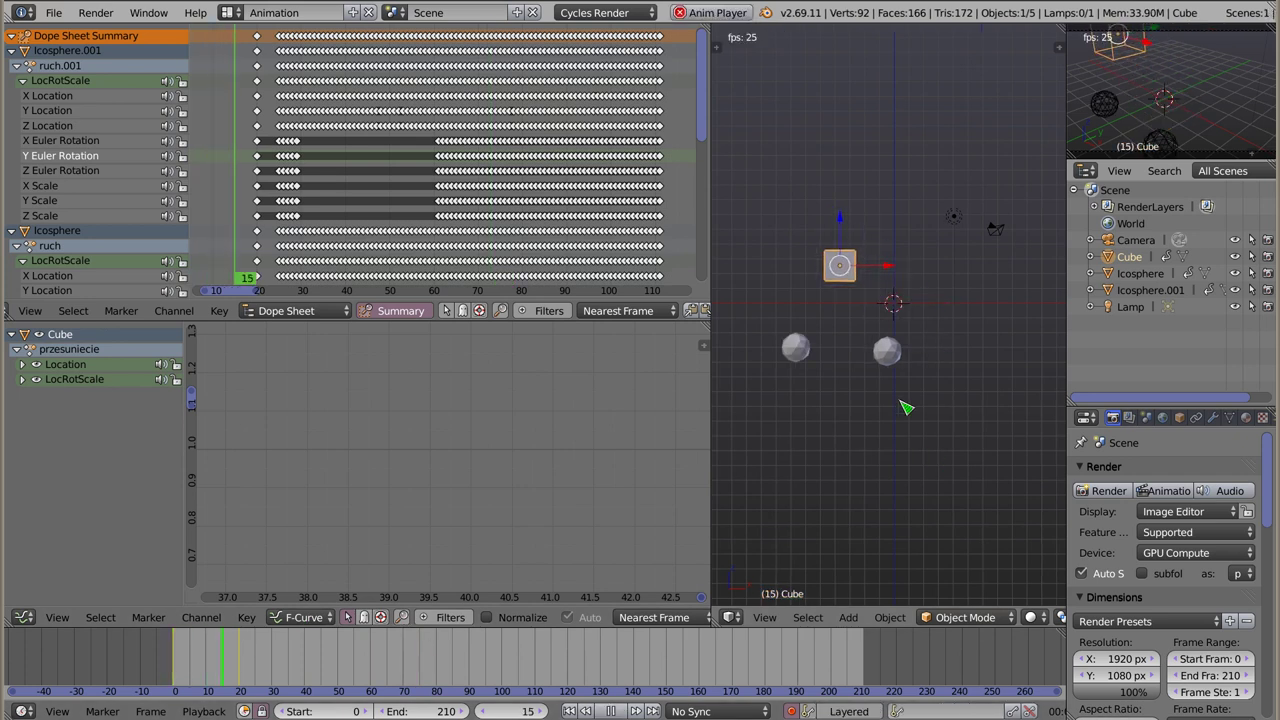
key("Escape")
right_click(800, 350)
right_click(893, 355, "shift")
key("x")
left_click(901, 362)
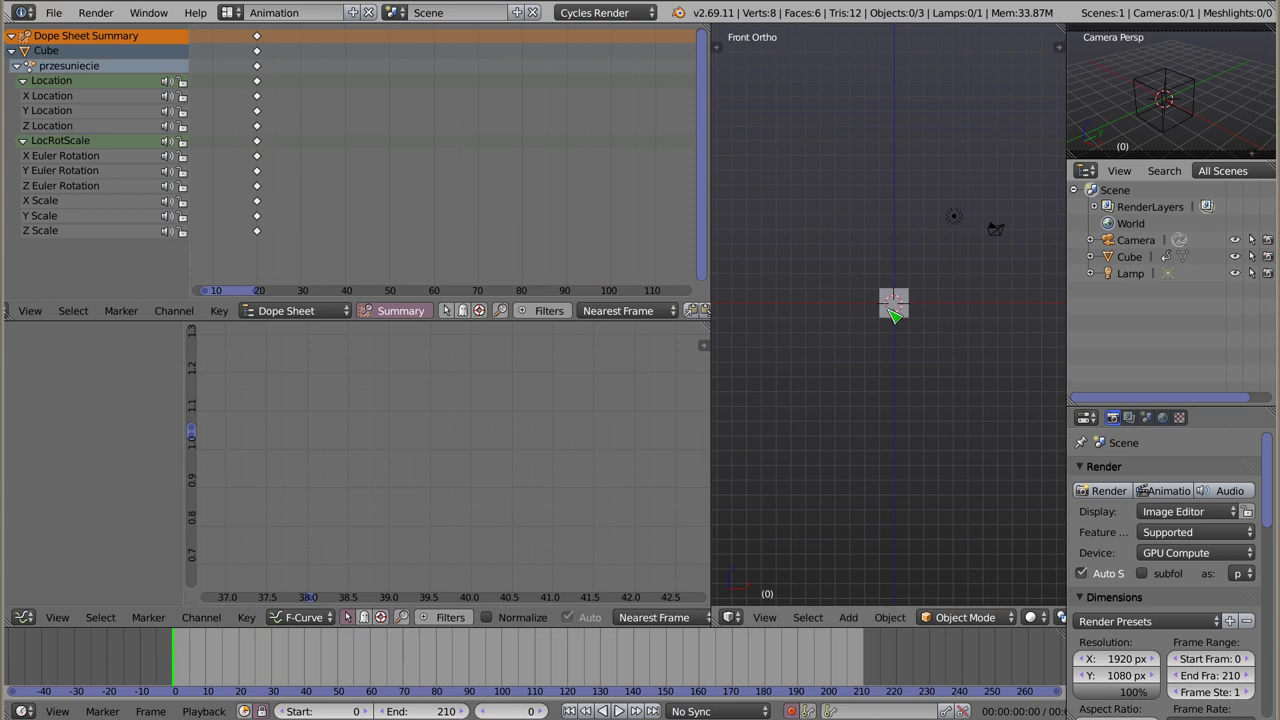
Step: Select the Cube and play its przesuniecie animation
right_click(893, 308)
key("alt+a")
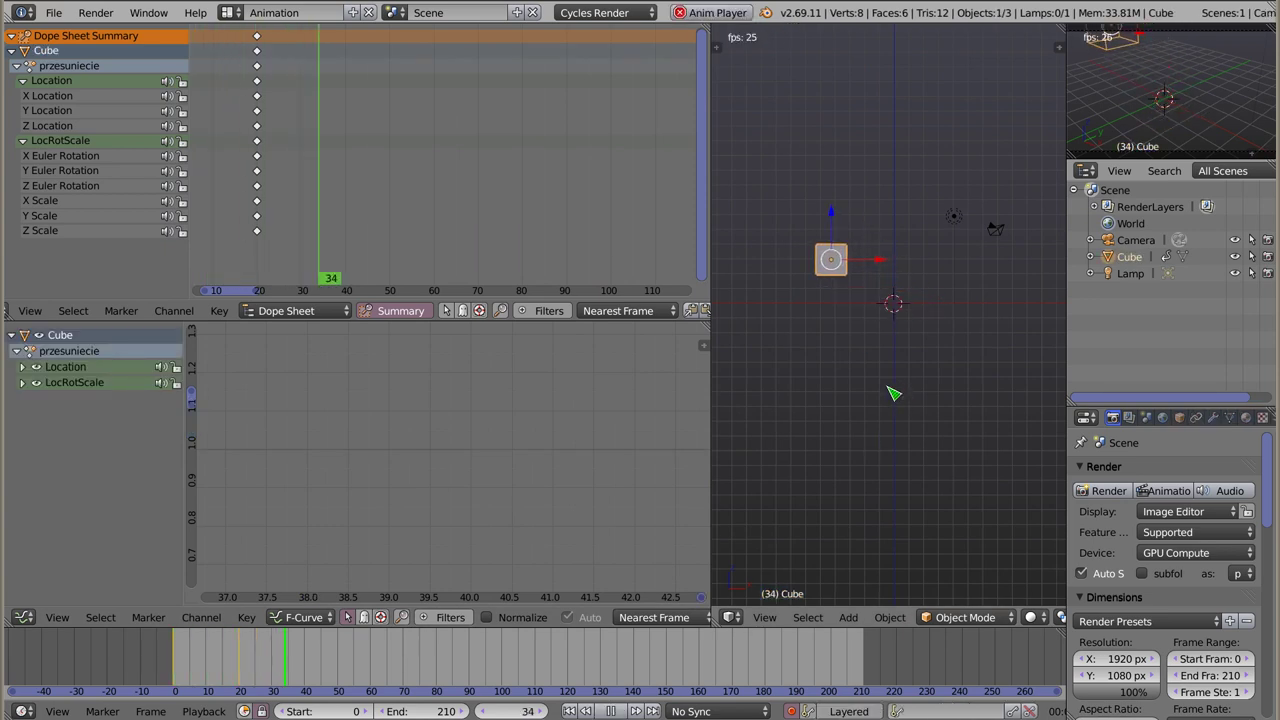
key("Escape")
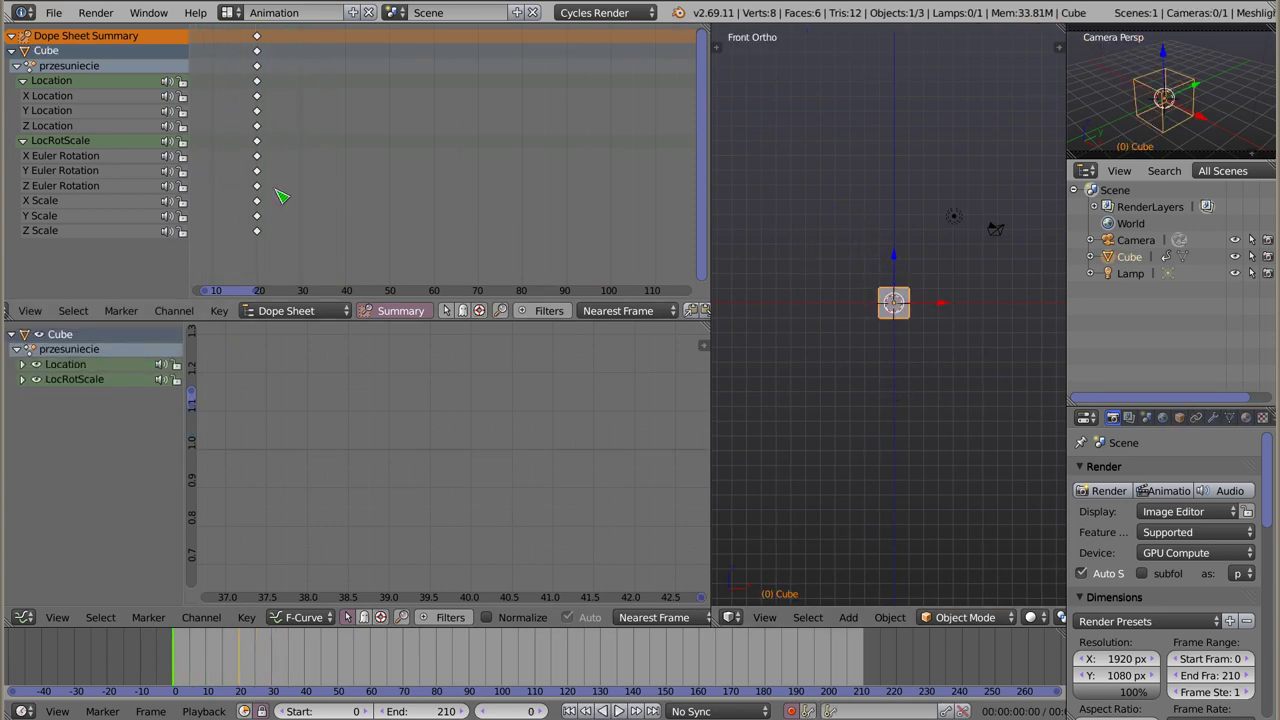
Step: Select all the Cube's location keys, double their timing and shift them about 25 frames later
mouse_move(364, 401)
middle_mouse_down()
mouse_move(651, 461)
mouse_move(240, 442)
middle_mouse_up()
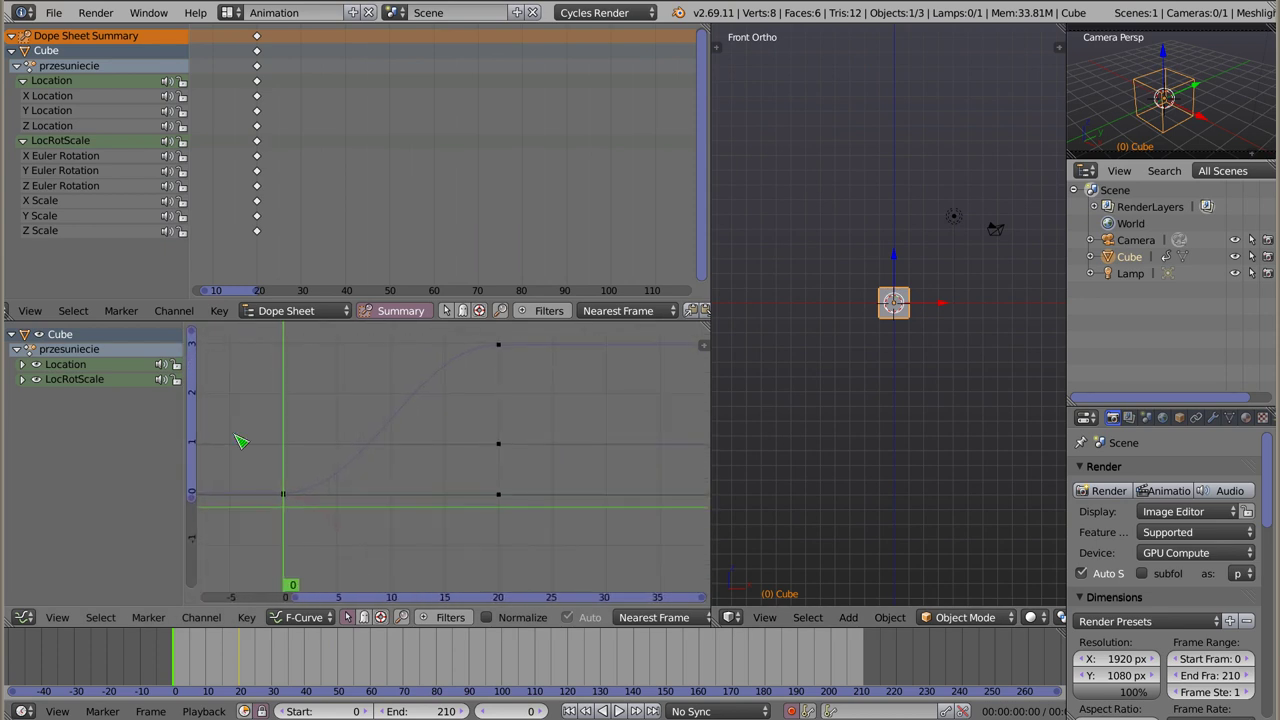
key("a")
left_click(22, 380)
left_click(23, 365)
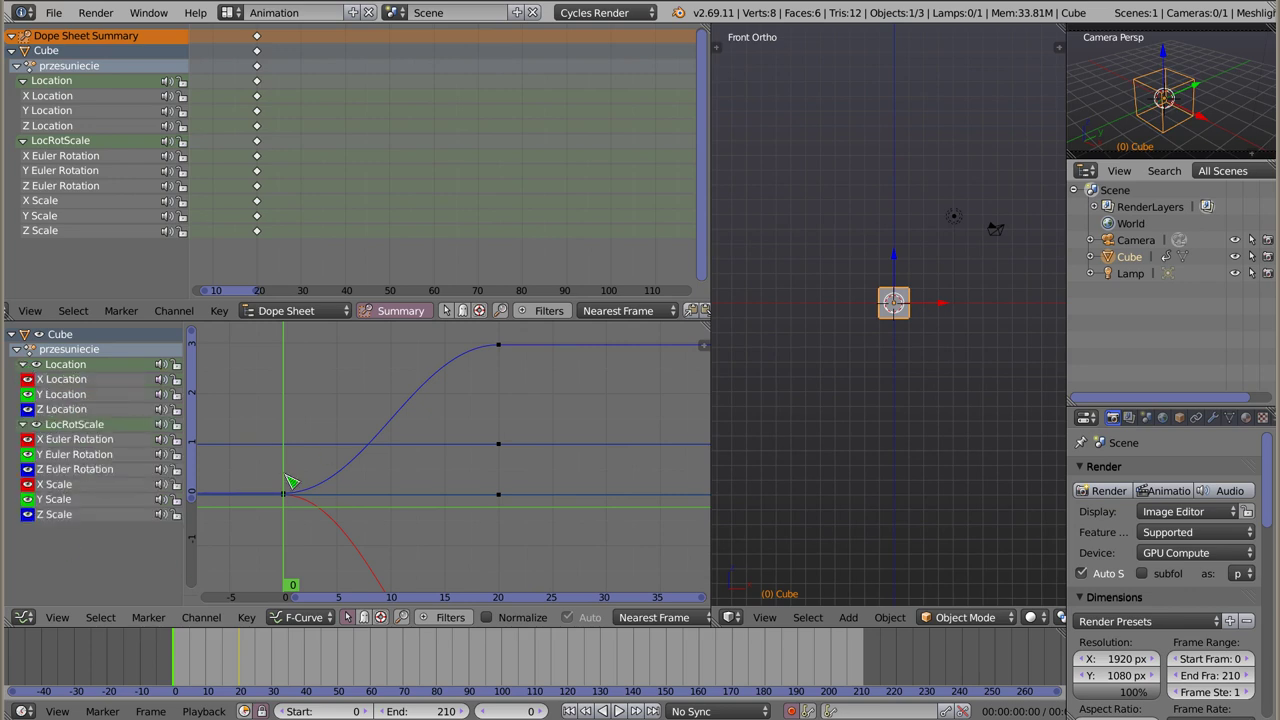
key("a")
key("a")
mouse_move(434, 486)
middle_mouse_down("ctrl")
mouse_move(396, 413)
mouse_move(430, 432)
middle_mouse_up("ctrl")
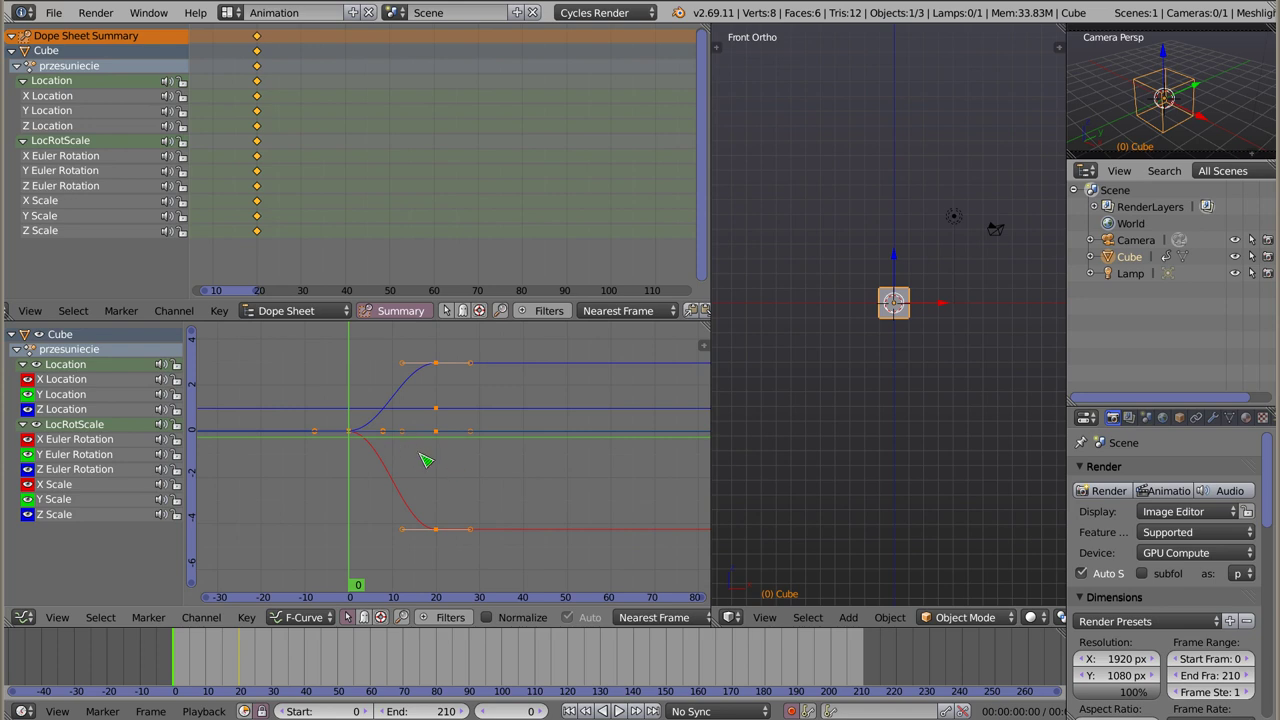
key("s")
left_click(588, 496)
key("g")
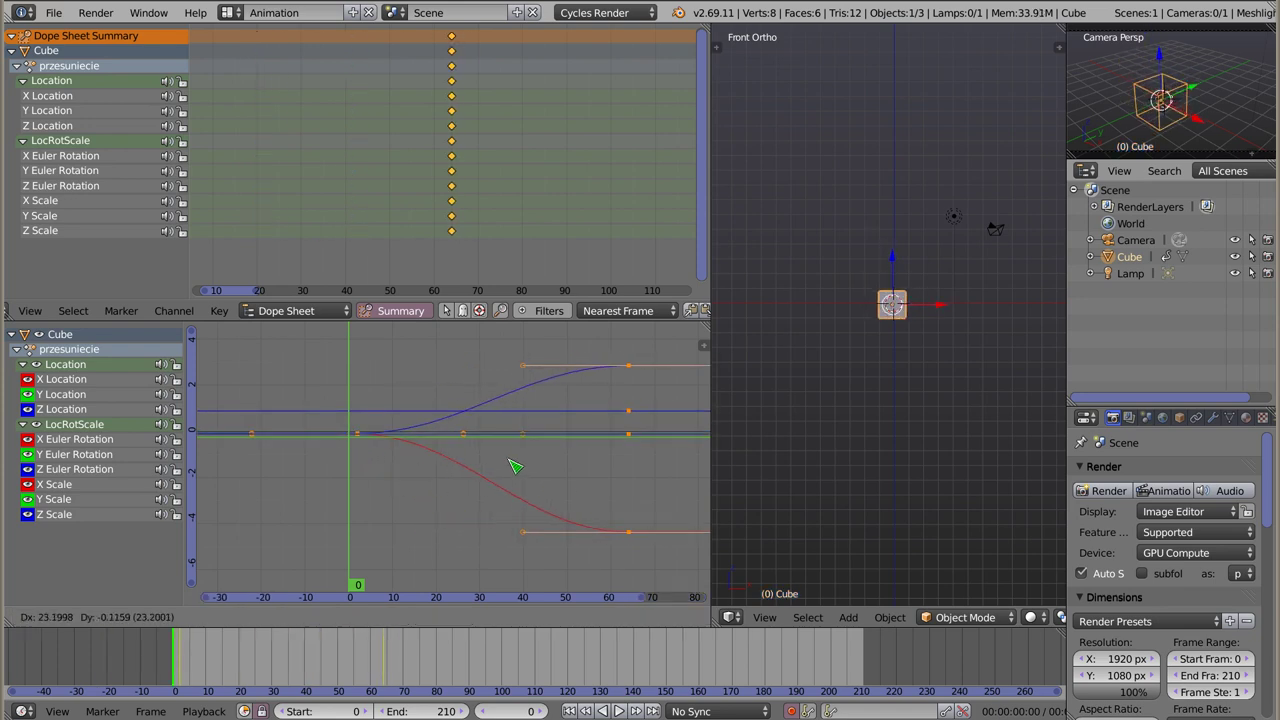
left_click(517, 466)
Step: Move the keys earlier so the motion starts around frame 10, previewing the playback
key("alt+a")
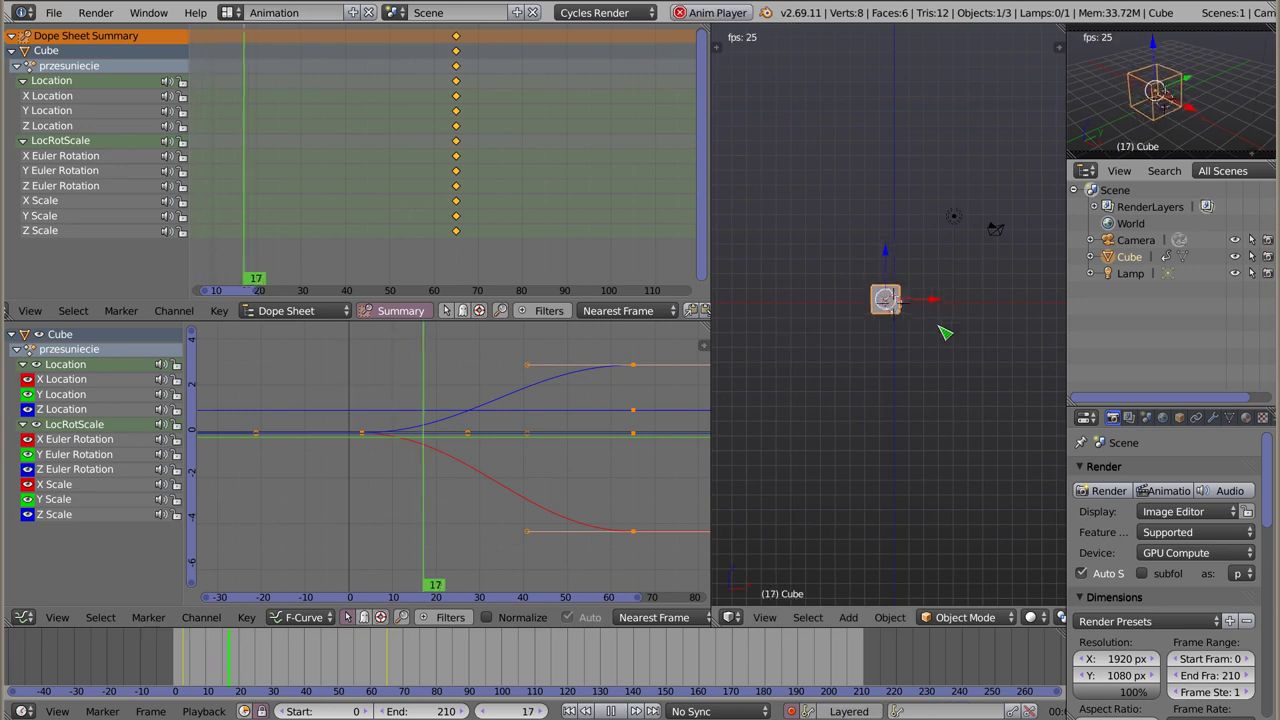
key("Escape")
key("s")
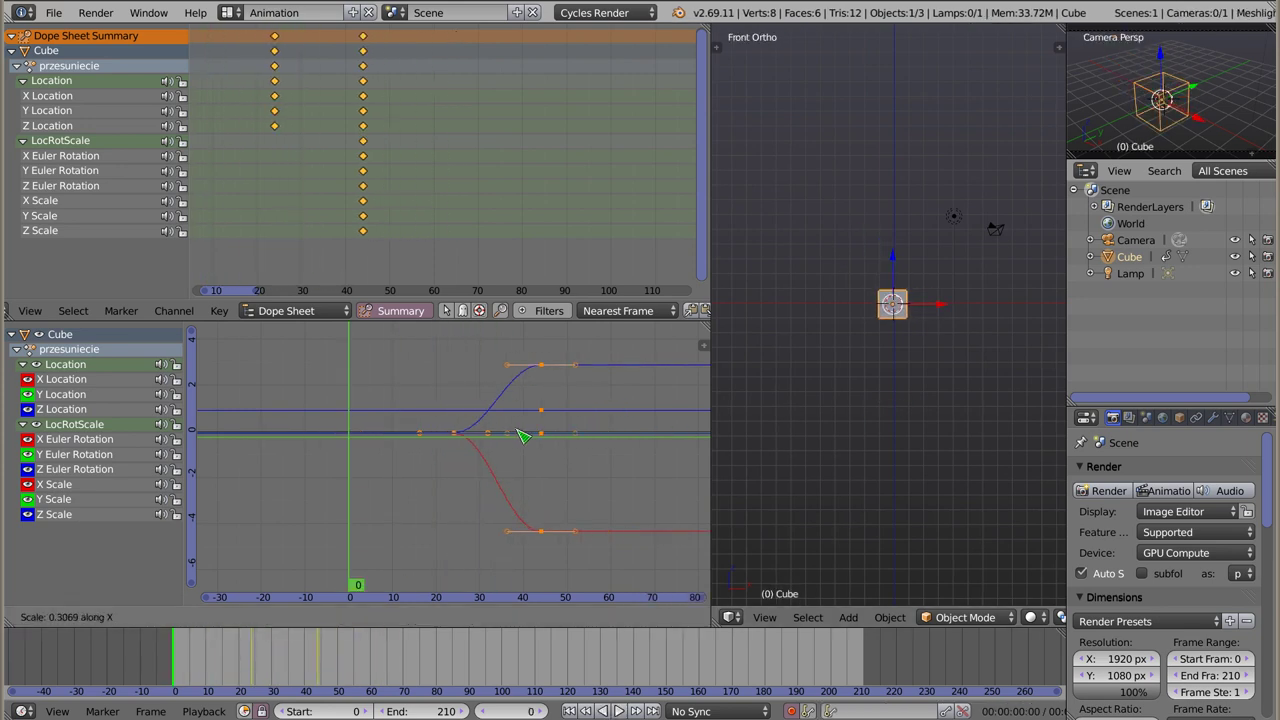
key("Escape")
key("g")
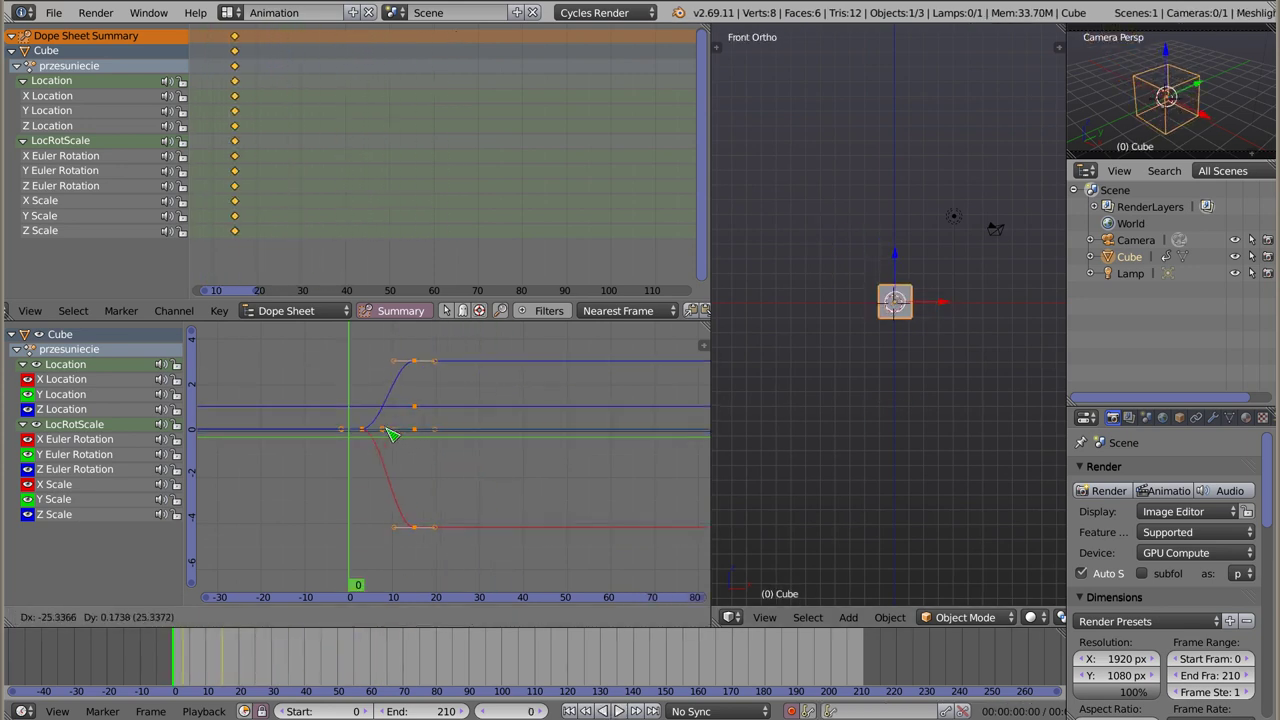
left_click(400, 436)
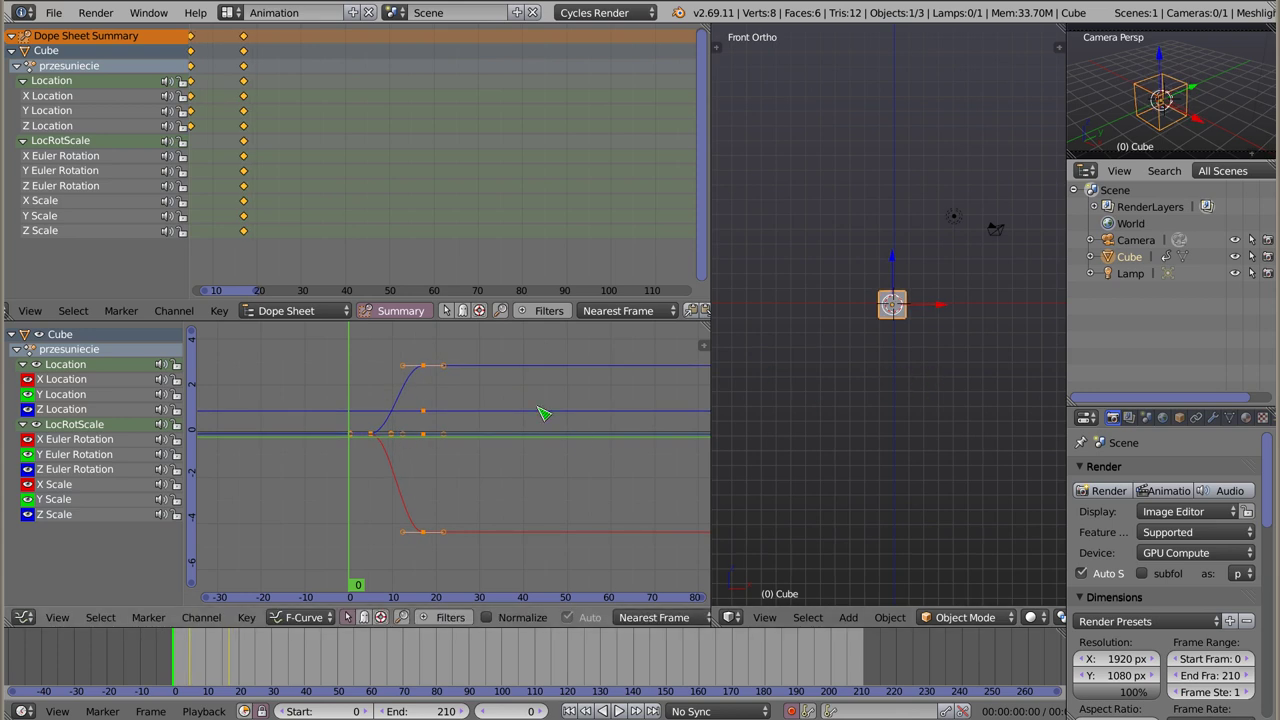
key("alt+a")
key("Escape")
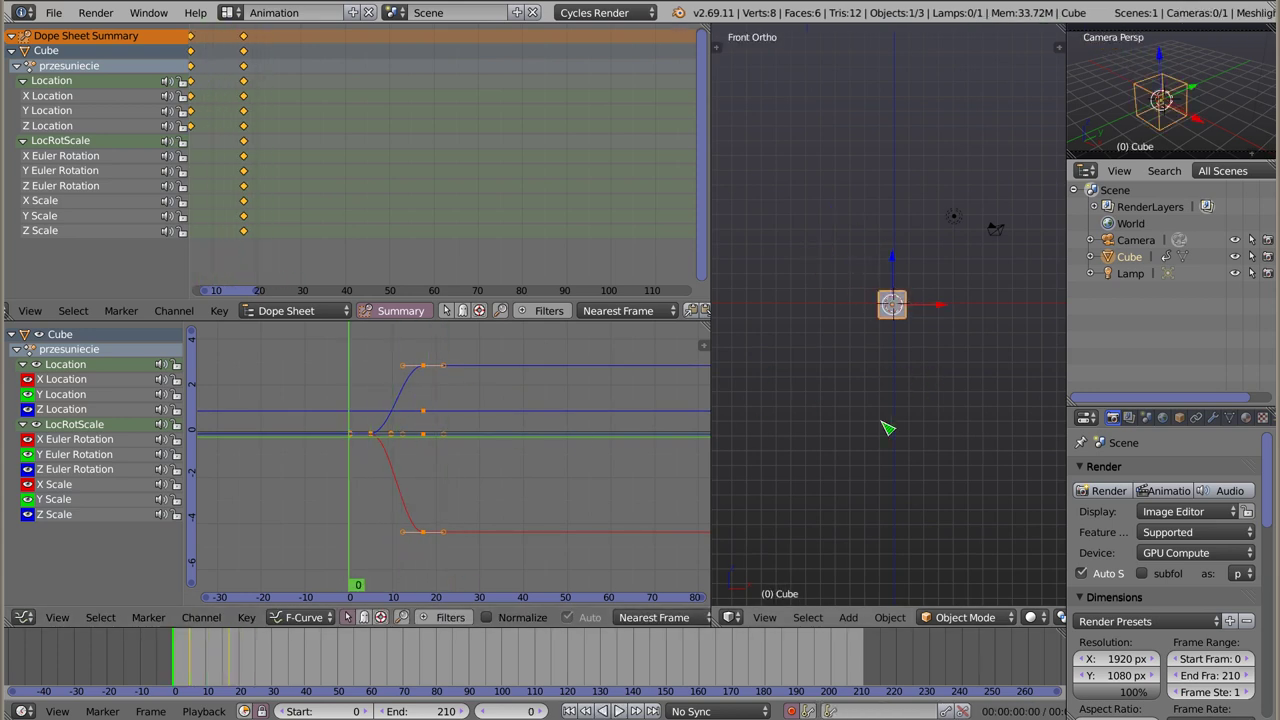
Step: Reselect all keys and compress them toward frame 0 so they sit near frames 2–6
key("a")
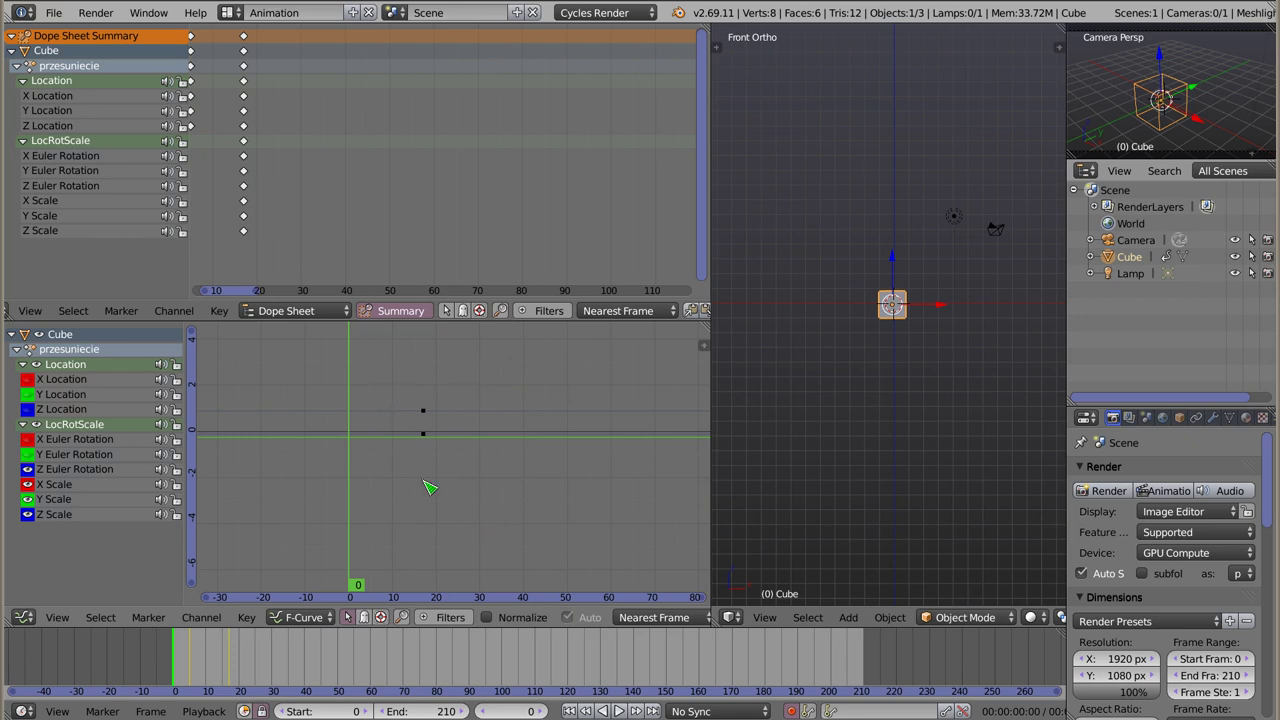
key("a")
middle_click_drag(264, 144, 408, 146)
left_click(28, 409)
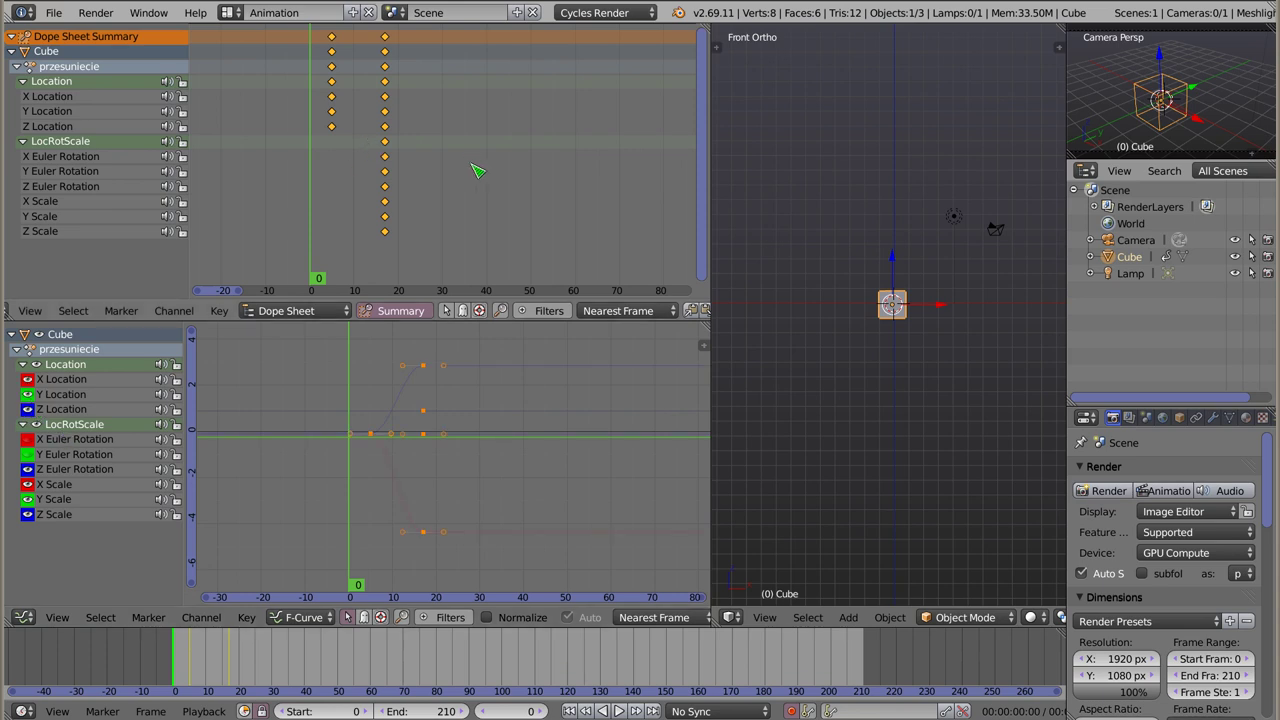
middle_click_drag(354, 129, 350, 53)
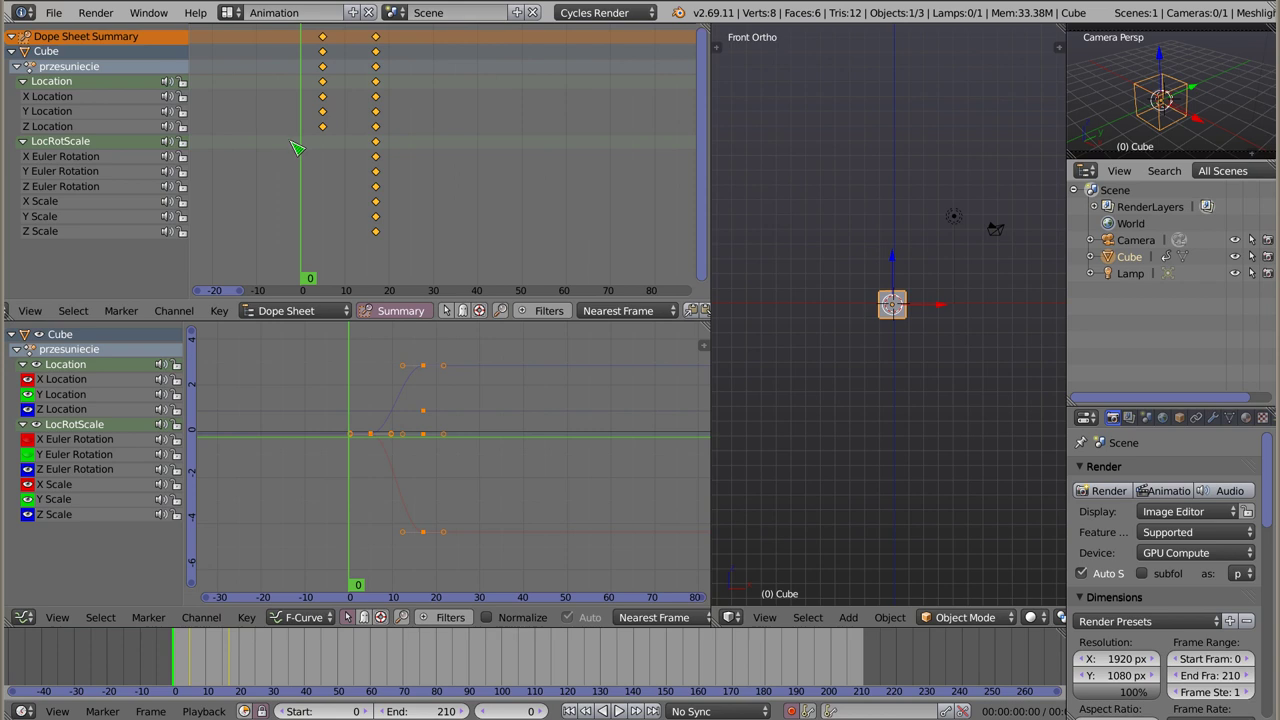
key("s")
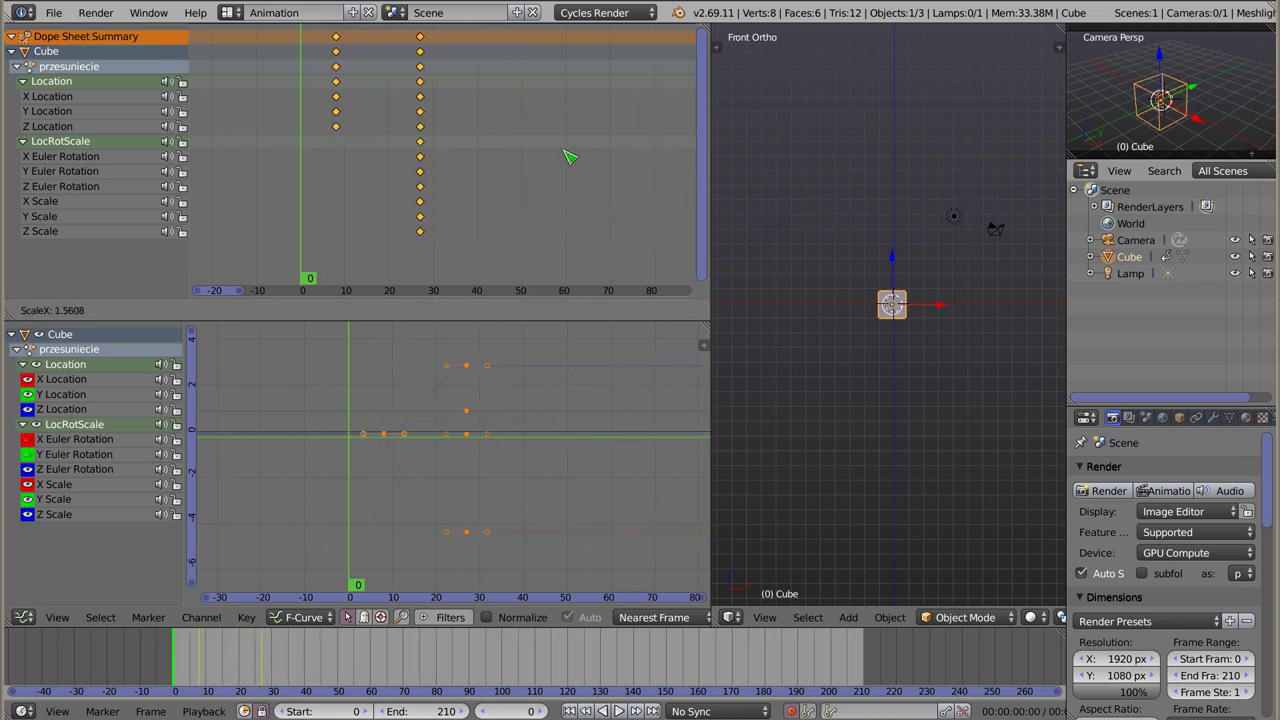
left_click(313, 126)
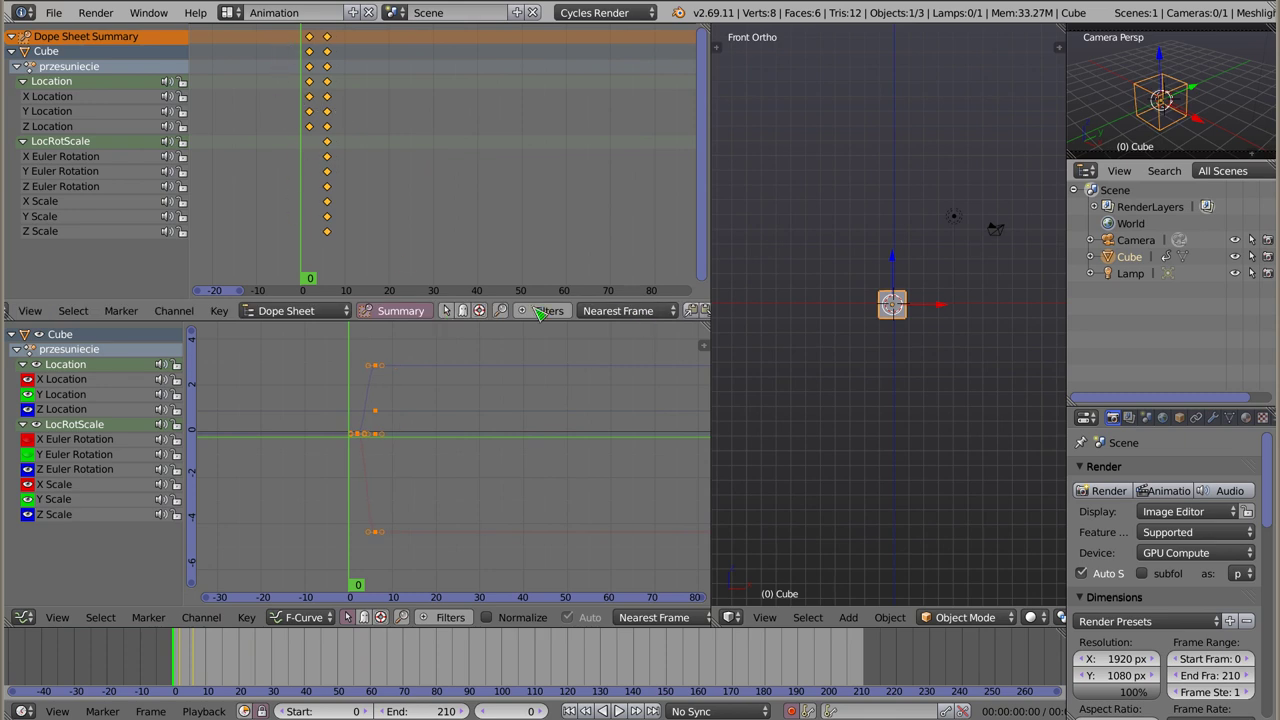
Step: Switch the editor to the Action Editor and assign the ruch action to the Cube
left_click(327, 313)
left_click(290, 288)
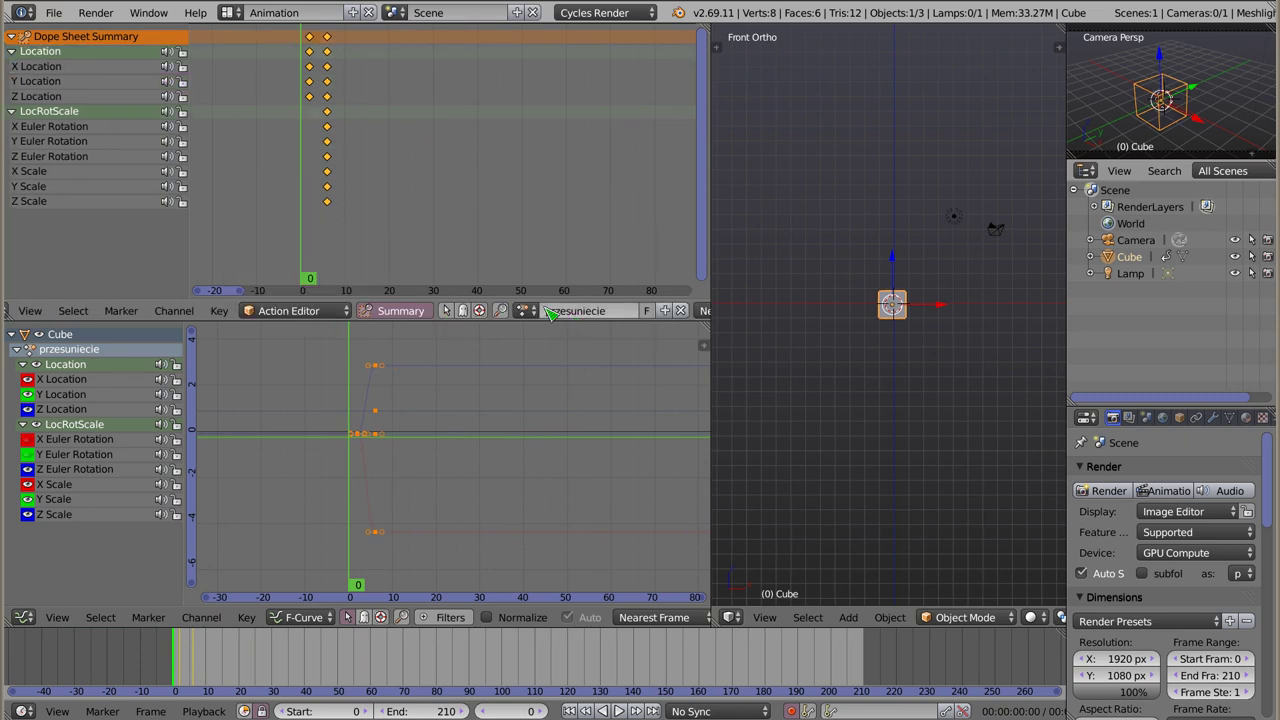
left_click(528, 310)
left_click(550, 392)
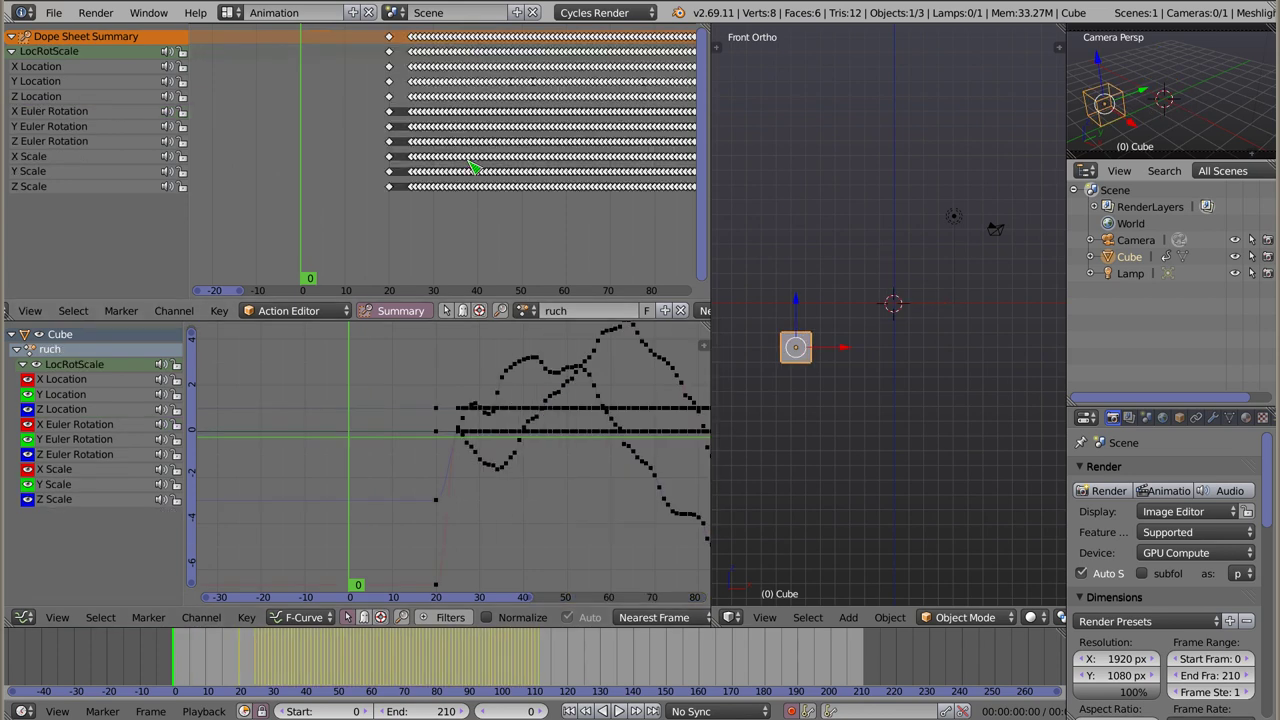
scroll(473, 148, "down", 3)
scroll(400, 135, "down", 2)
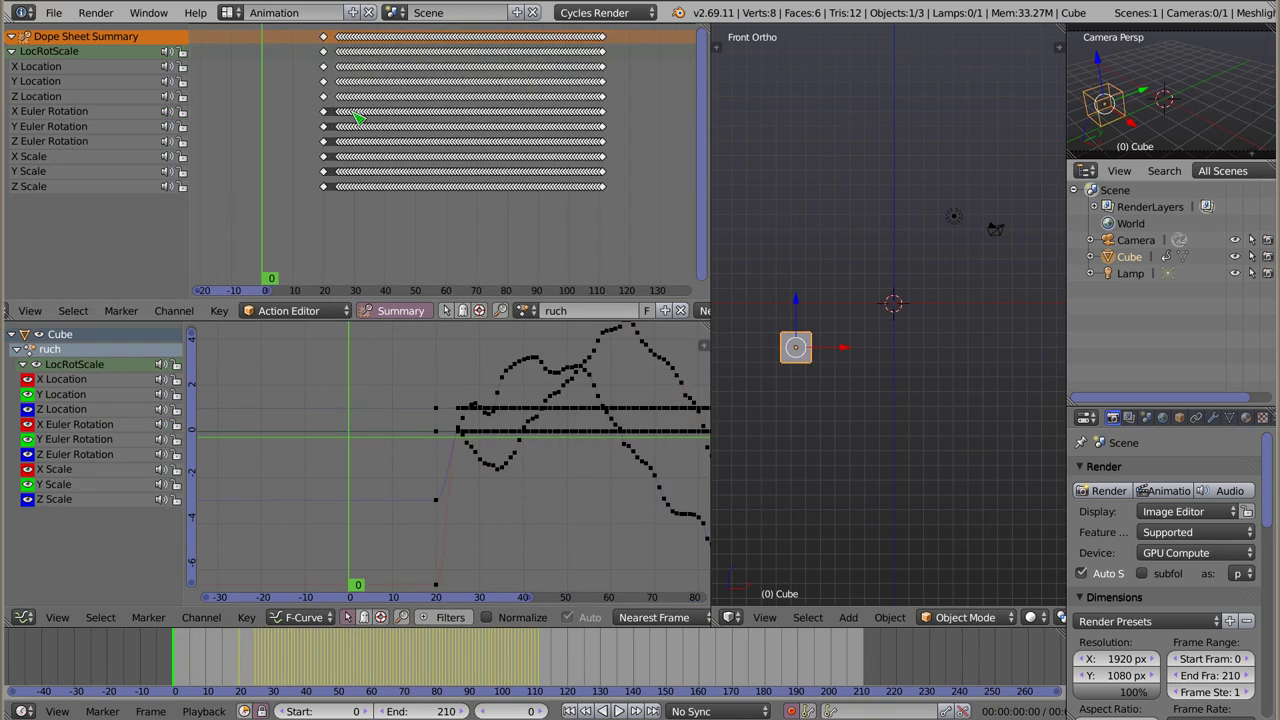
Step: Shift the ruch keys 19 frames earlier to start at 0, shrink them to about a third, and preview
key("a")
key("g")
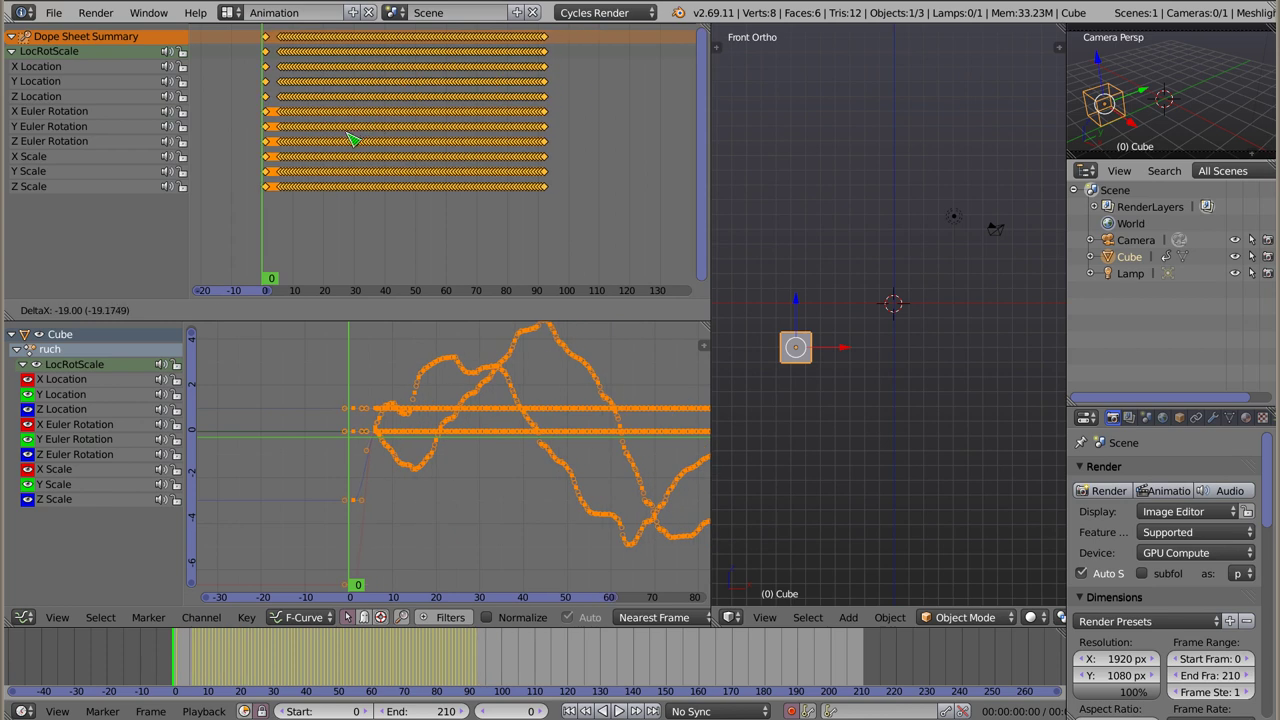
left_click(352, 139)
key("s")
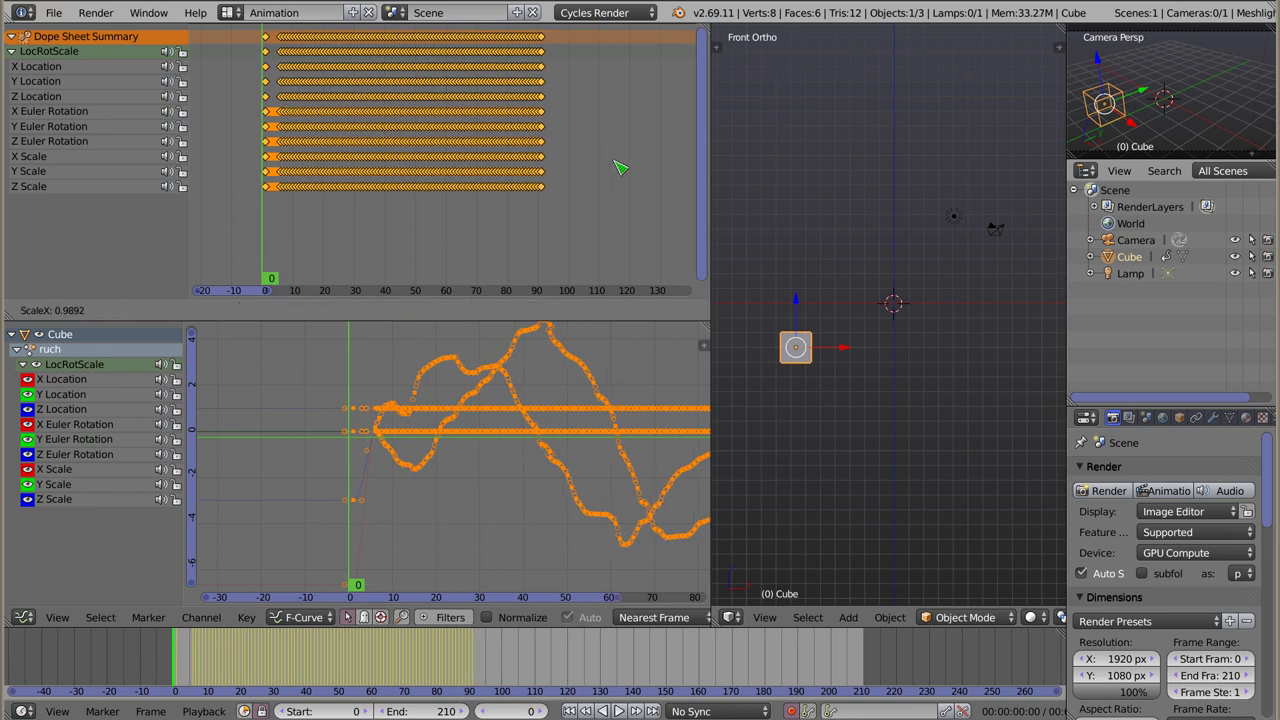
left_click(390, 183)
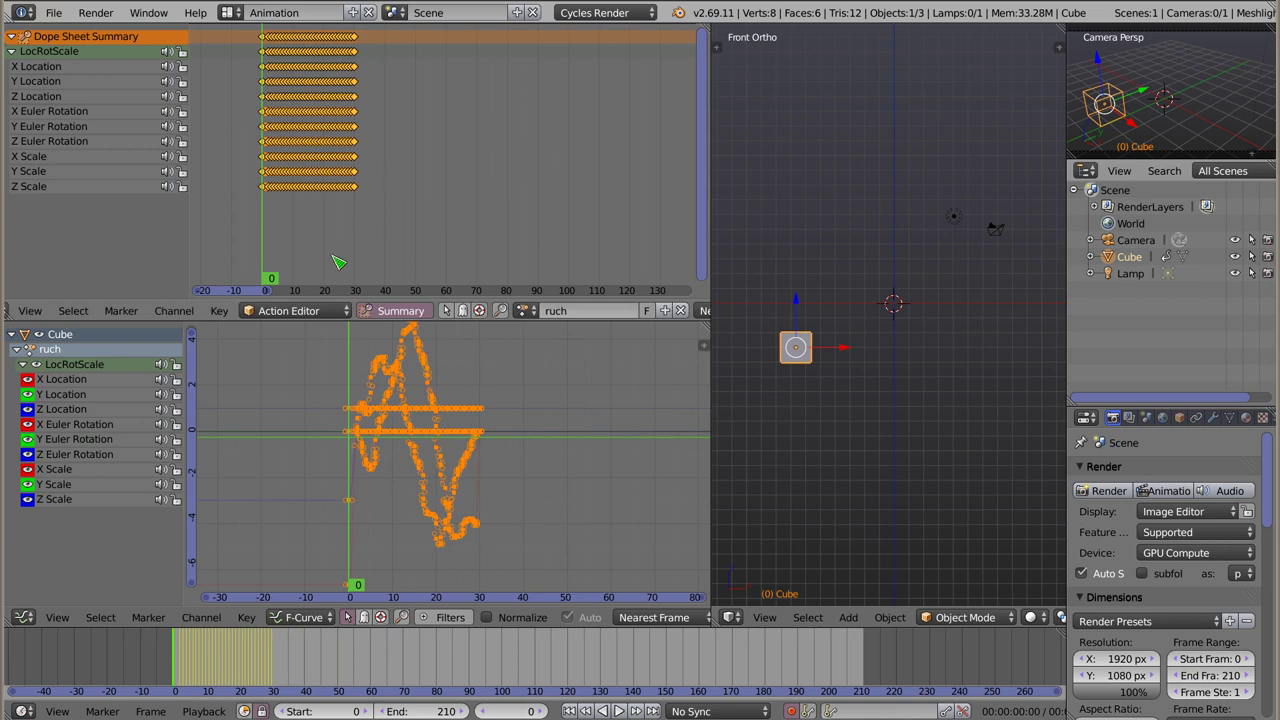
key("alt+a")
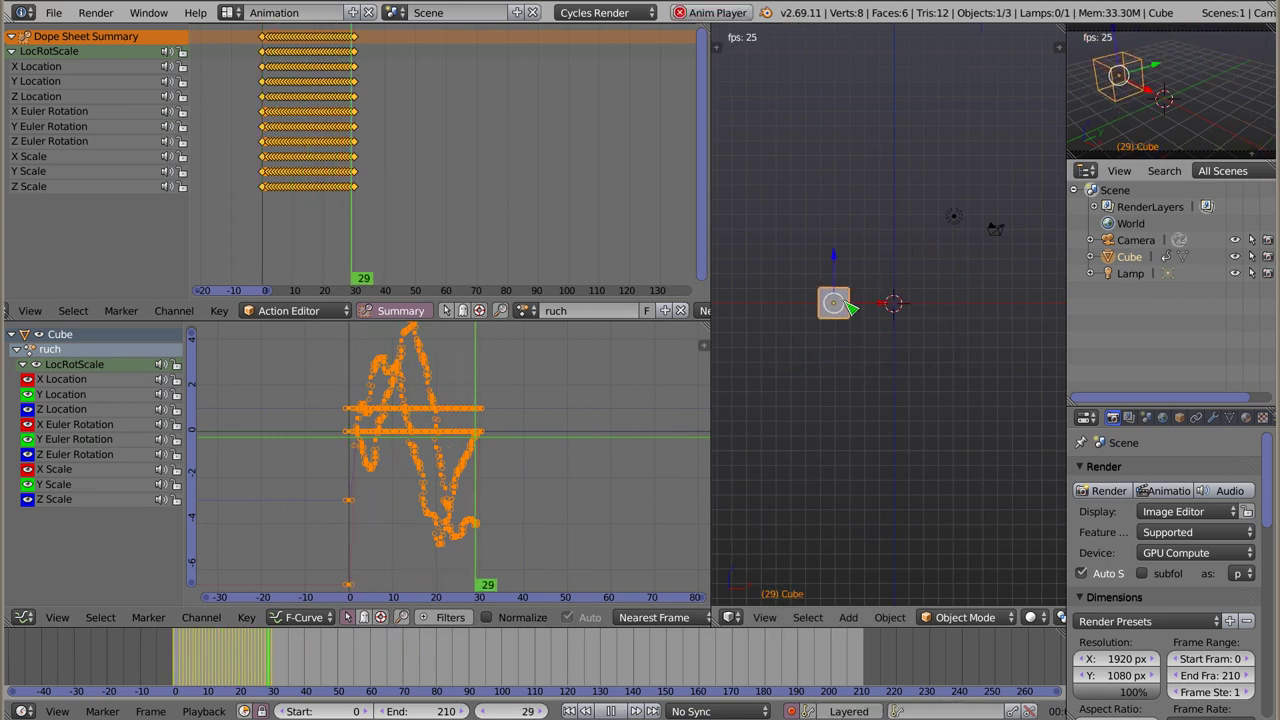
key("Escape")
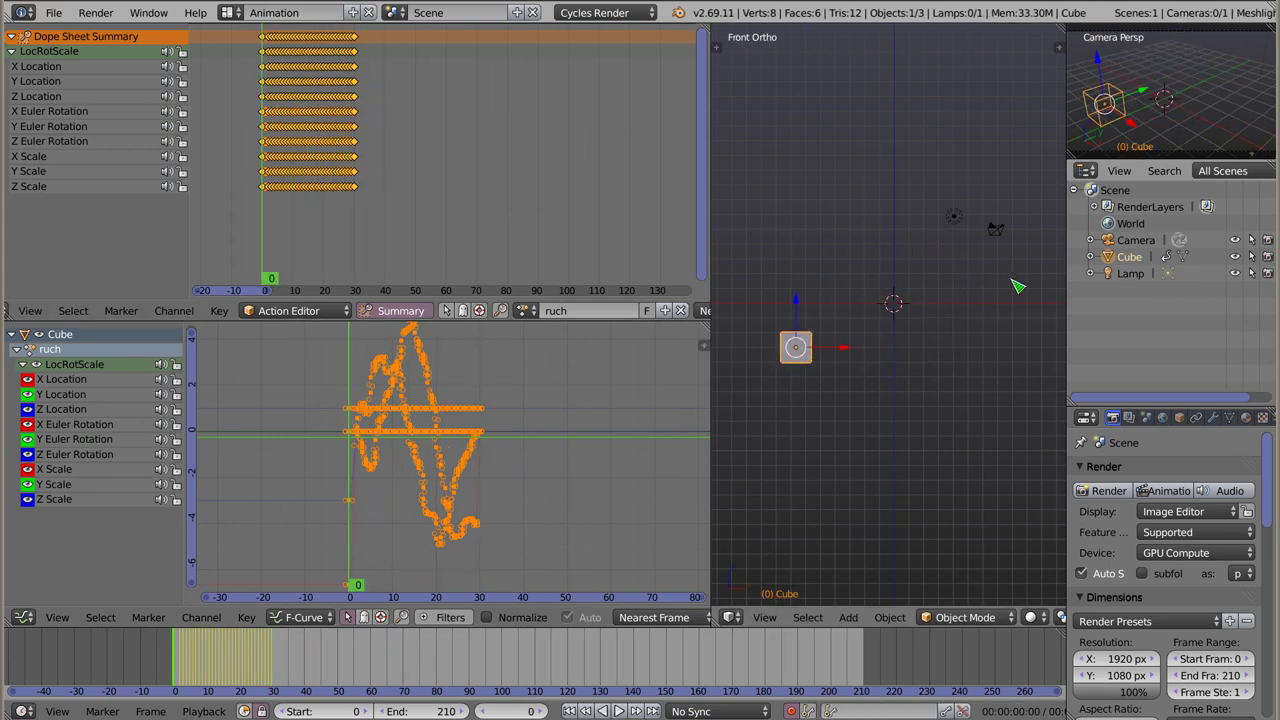
Step: Scale the ruch keys by about 4.3 so they span frames 0–130, and preview the slower motion
key("s")
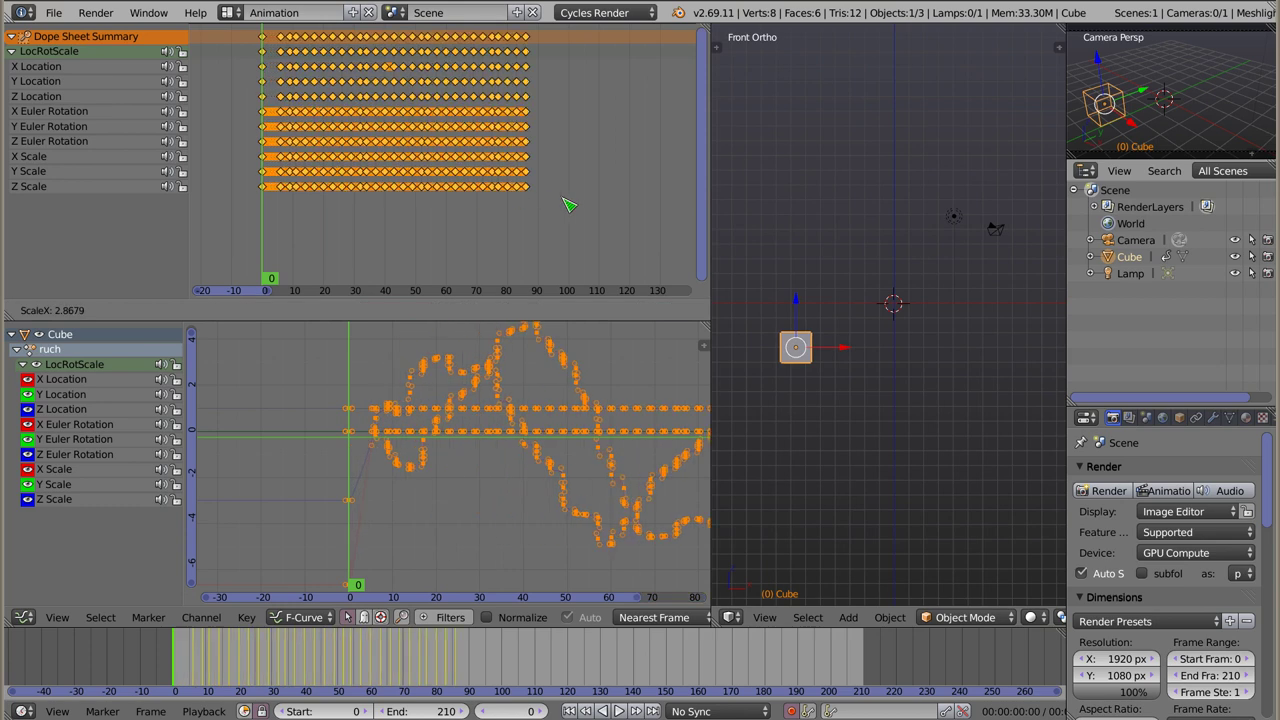
left_click(667, 207)
mouse_move(484, 385)
middle_mouse_down("ctrl")
mouse_move(569, 350)
mouse_move(509, 357)
mouse_move(513, 440)
mouse_move(443, 428)
middle_mouse_up("ctrl")
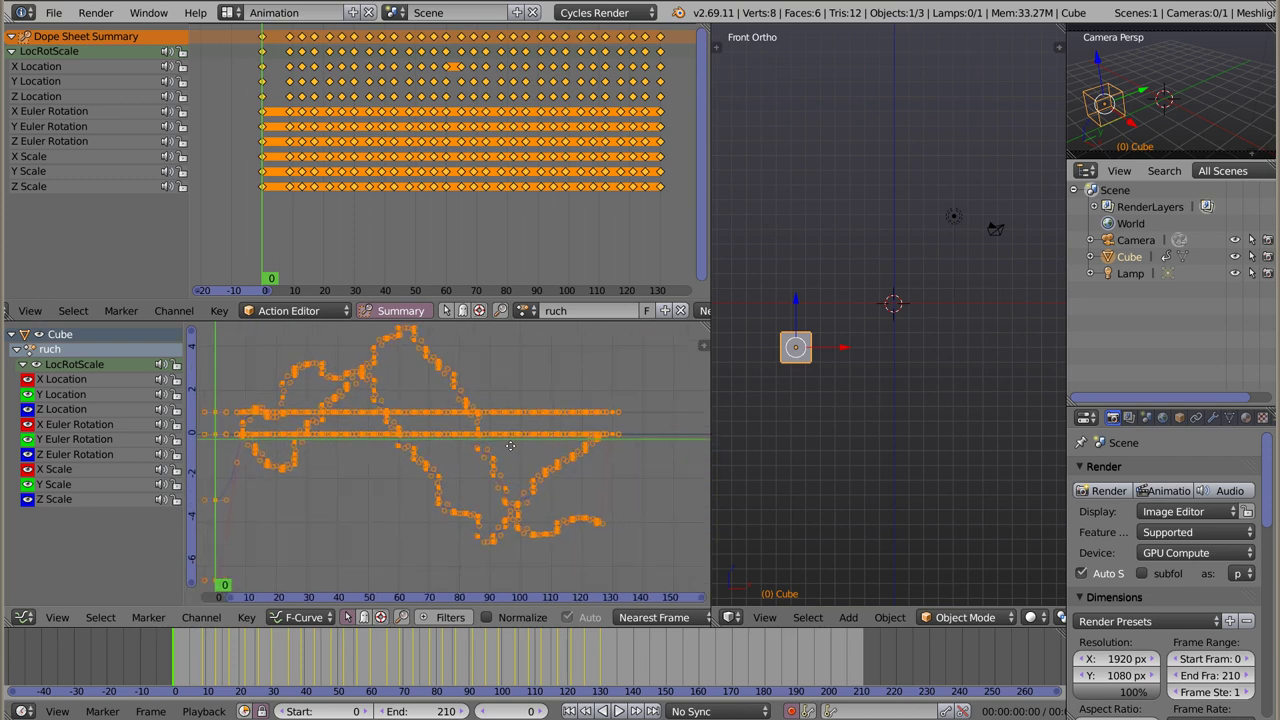
key("alt+a")
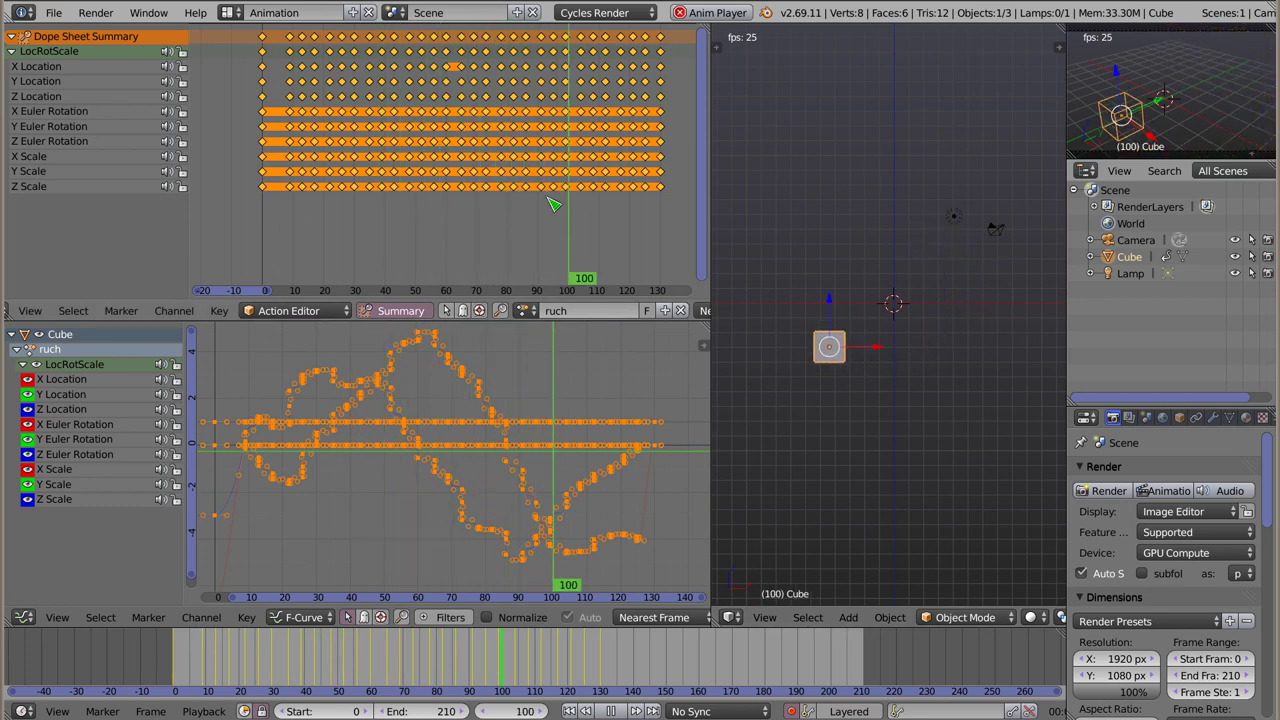
key("Escape")
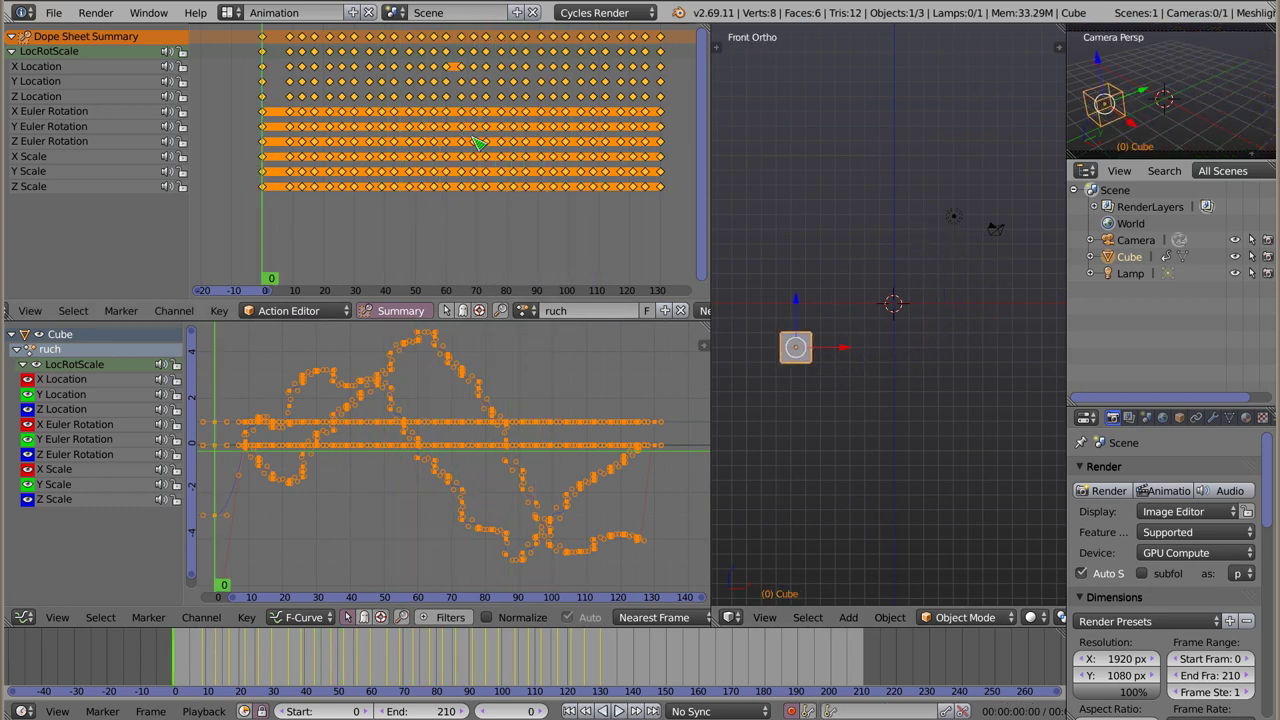
Step: Test selecting keys before and after frames 63, 32 and 102, then deselect everything
key("a")
left_click_drag(461, 126, 461, 157)
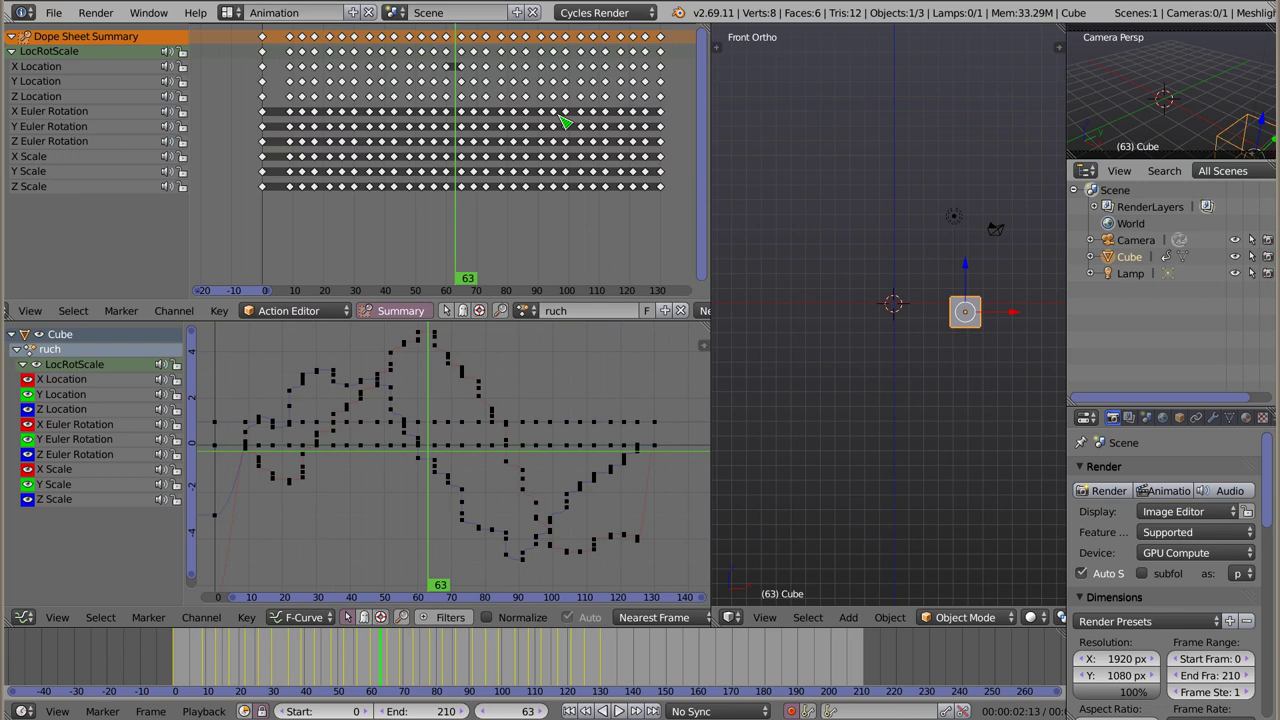
key("bracketleft")
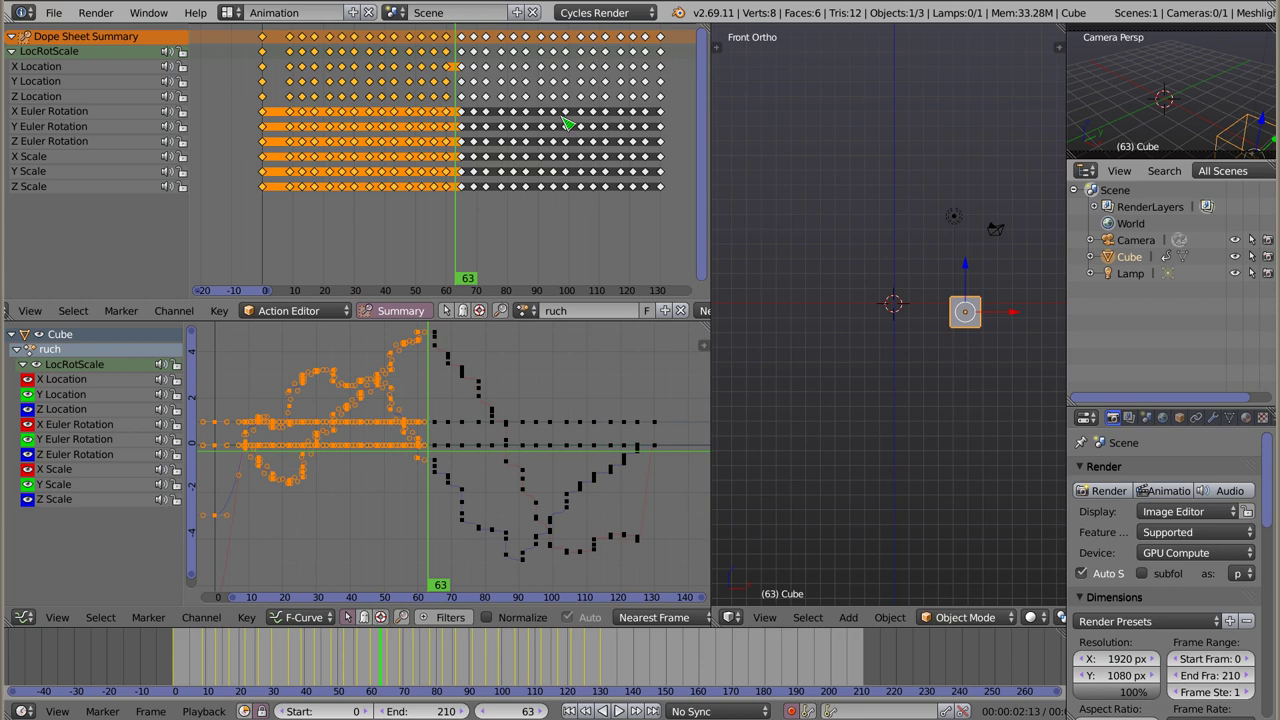
key("bracketright")
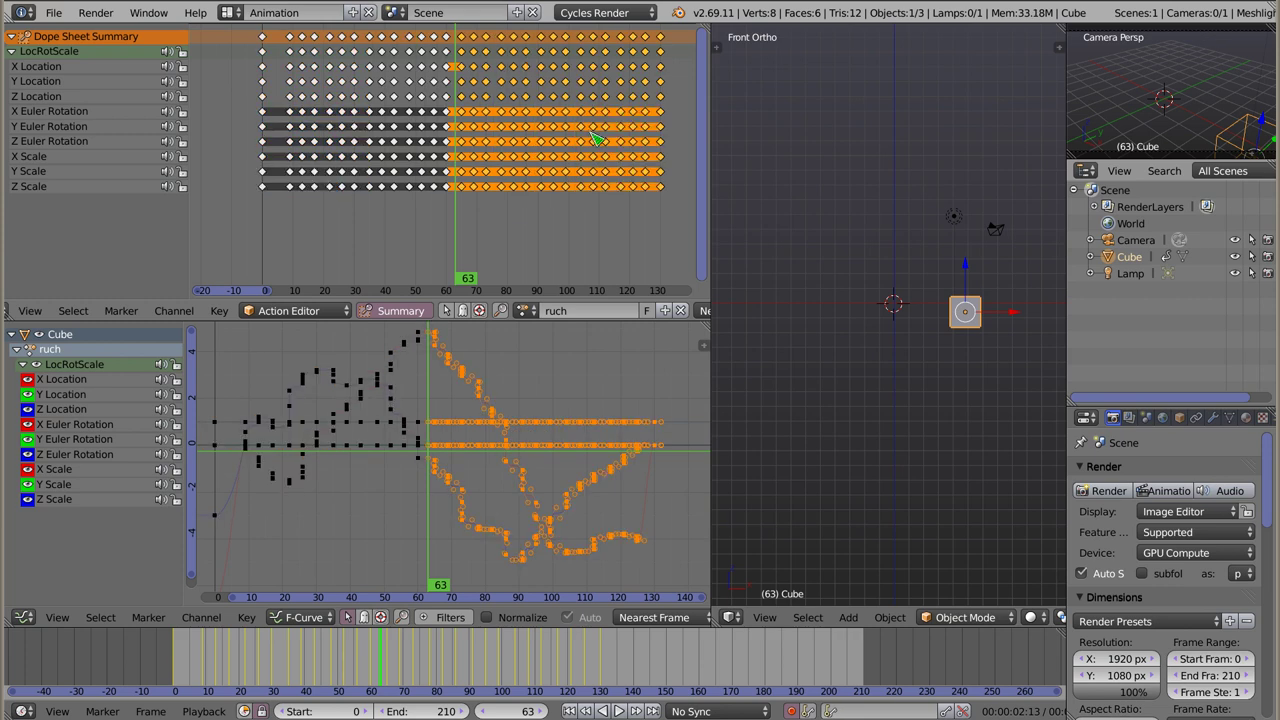
left_click(362, 146)
key("bracketright")
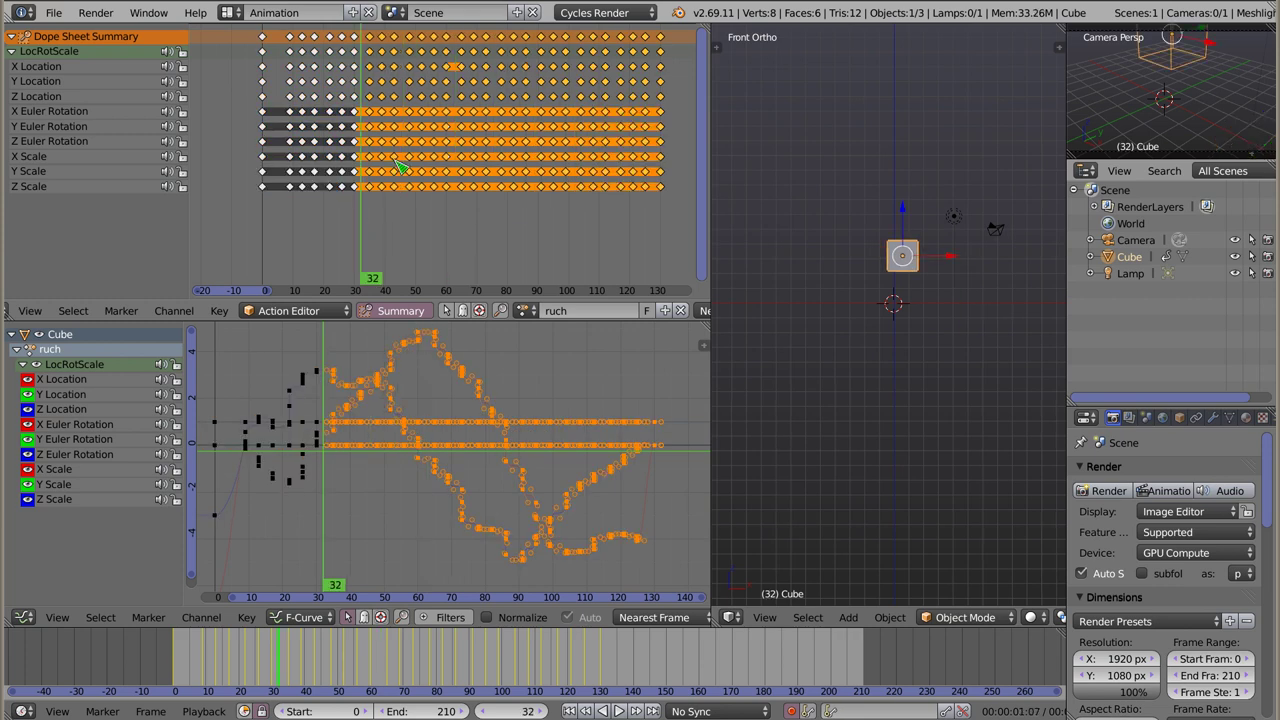
key("bracketleft")
left_click(578, 118)
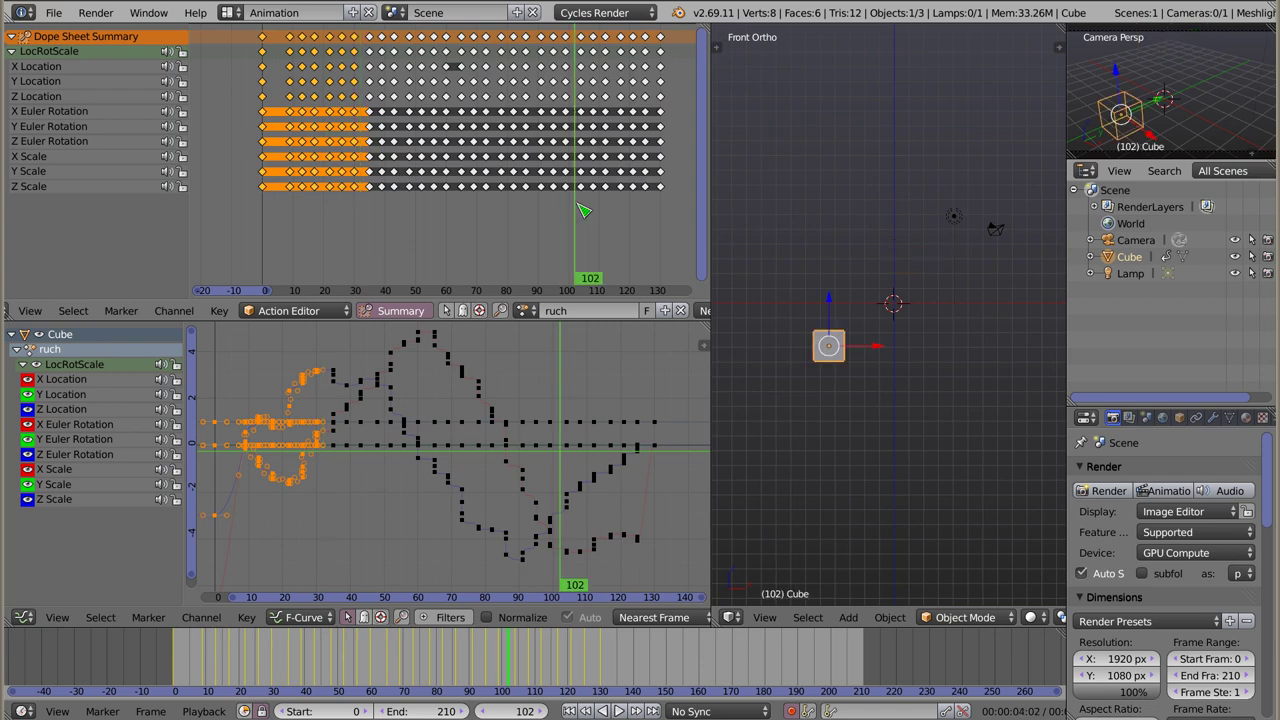
key("bracketright")
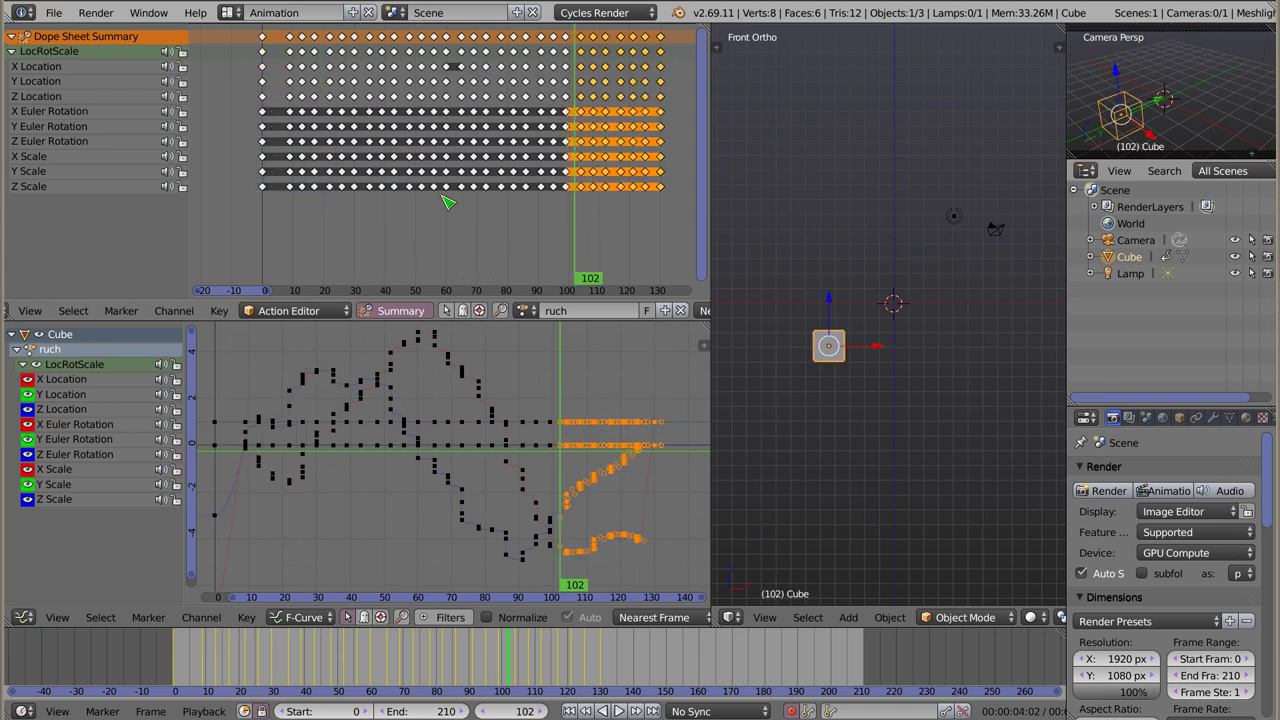
key("a")
Step: Set the editor mode to Dope Sheet so all objects' keys are listed
left_click(290, 310)
left_click(285, 214)
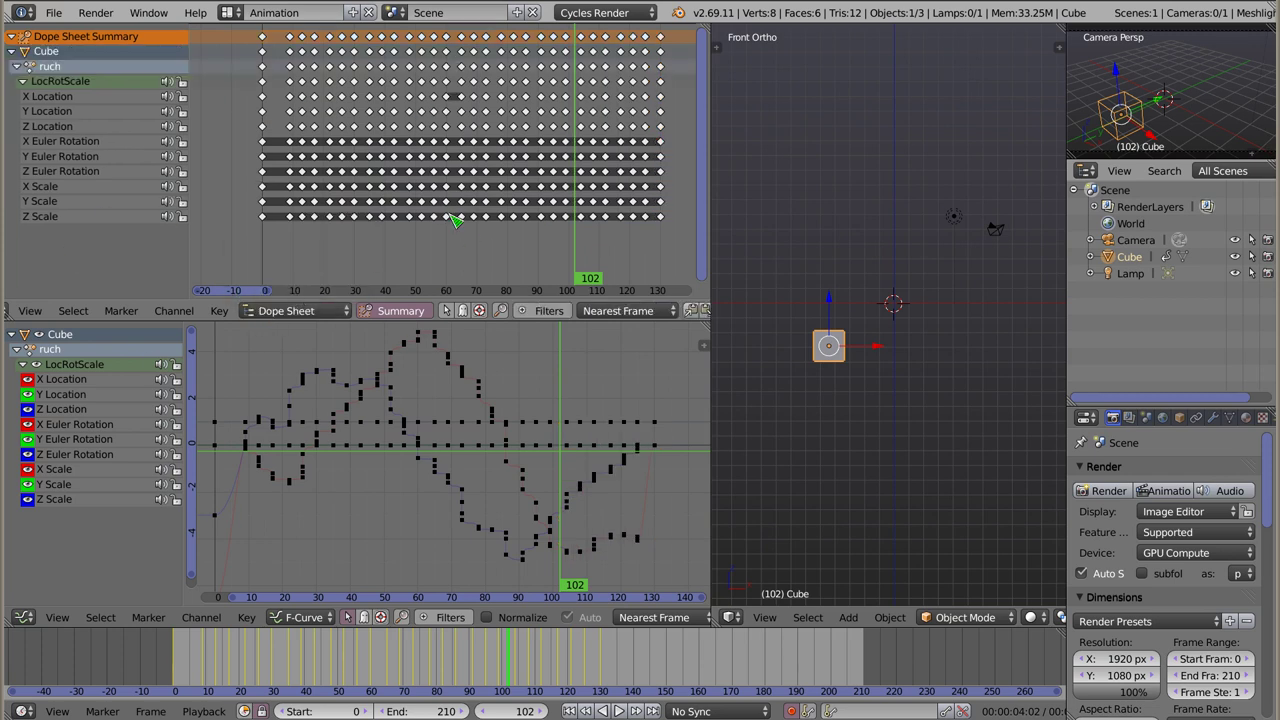
left_click(320, 314)
left_click(316, 279)
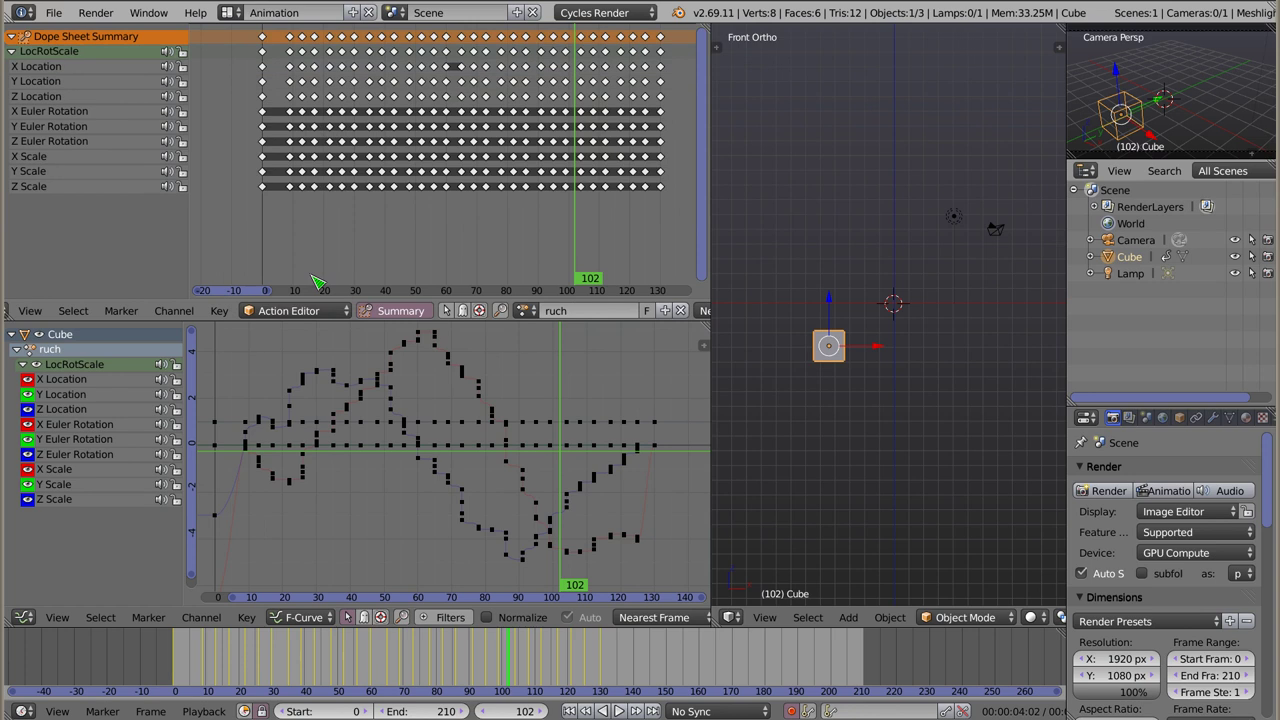
left_click(302, 314)
left_click(298, 290)
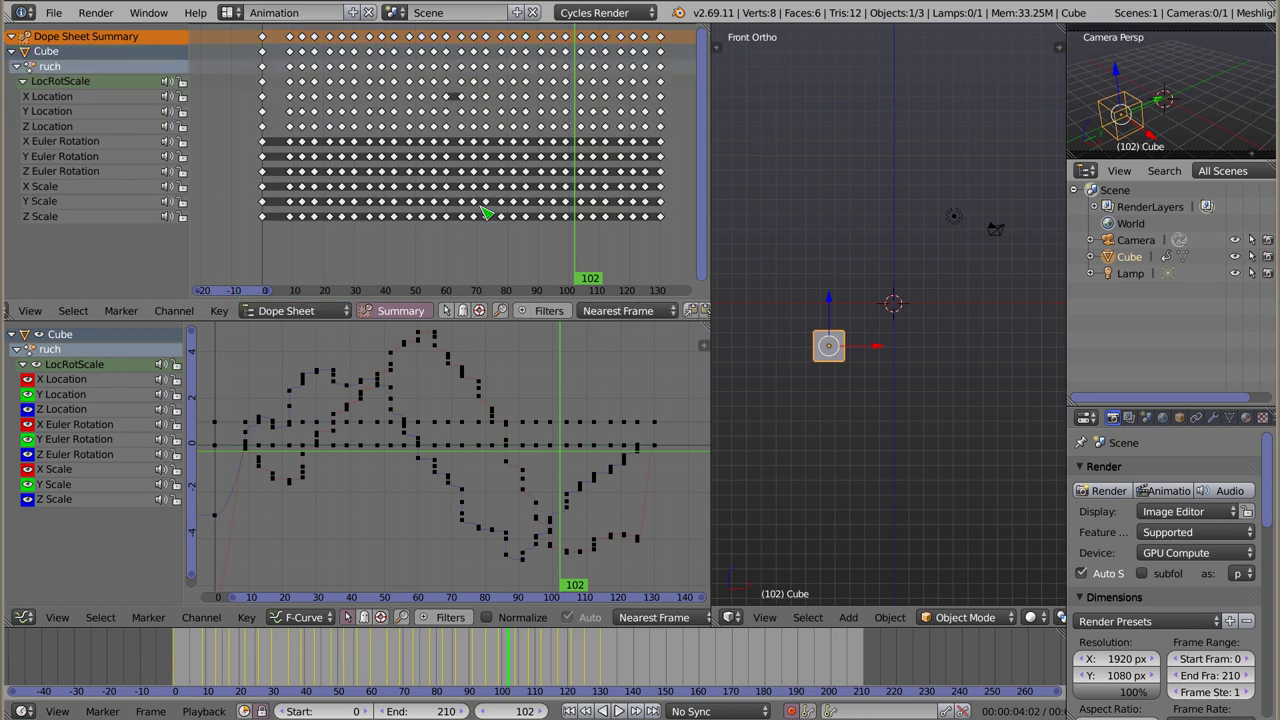
Step: Duplicate the animated cube five times, placing Cube.001 to Cube.005 around the scene
key("shift+d")
left_click(849, 287)
key("shift+d")
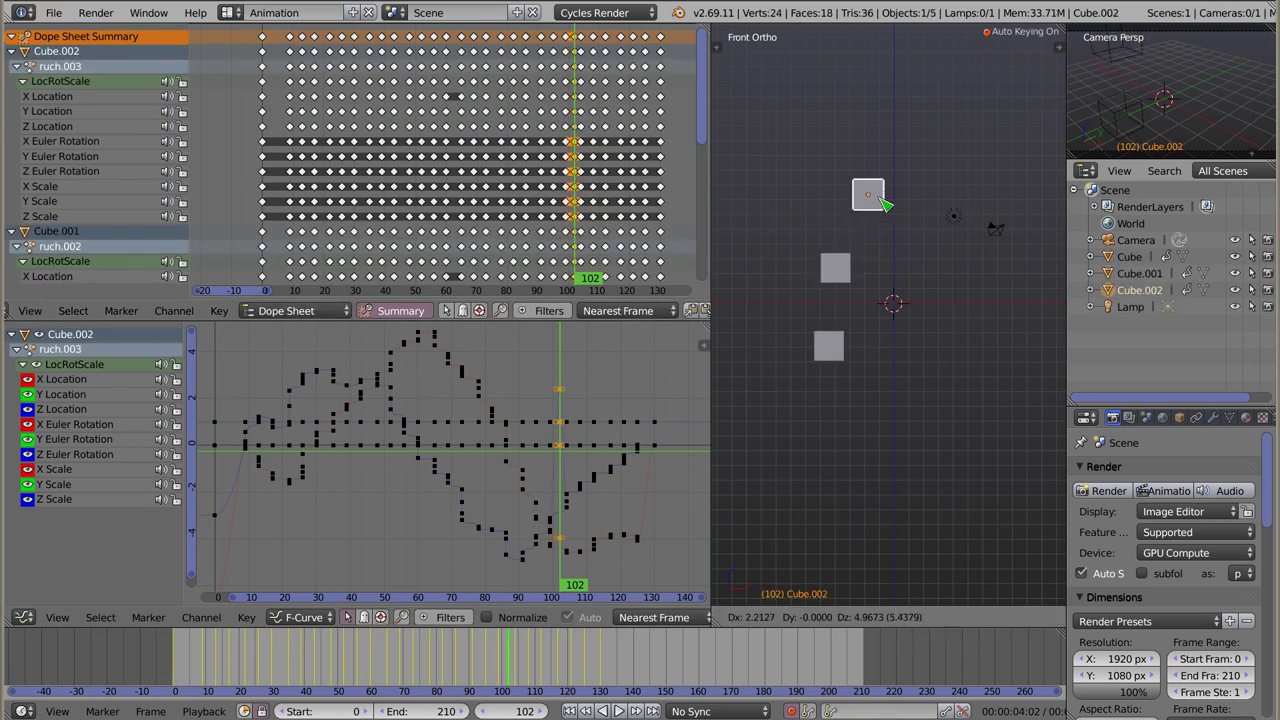
left_click(888, 207)
key("shift+d")
left_click(947, 262)
key("shift+d")
left_click(977, 364)
key("shift+d")
left_click(905, 438)
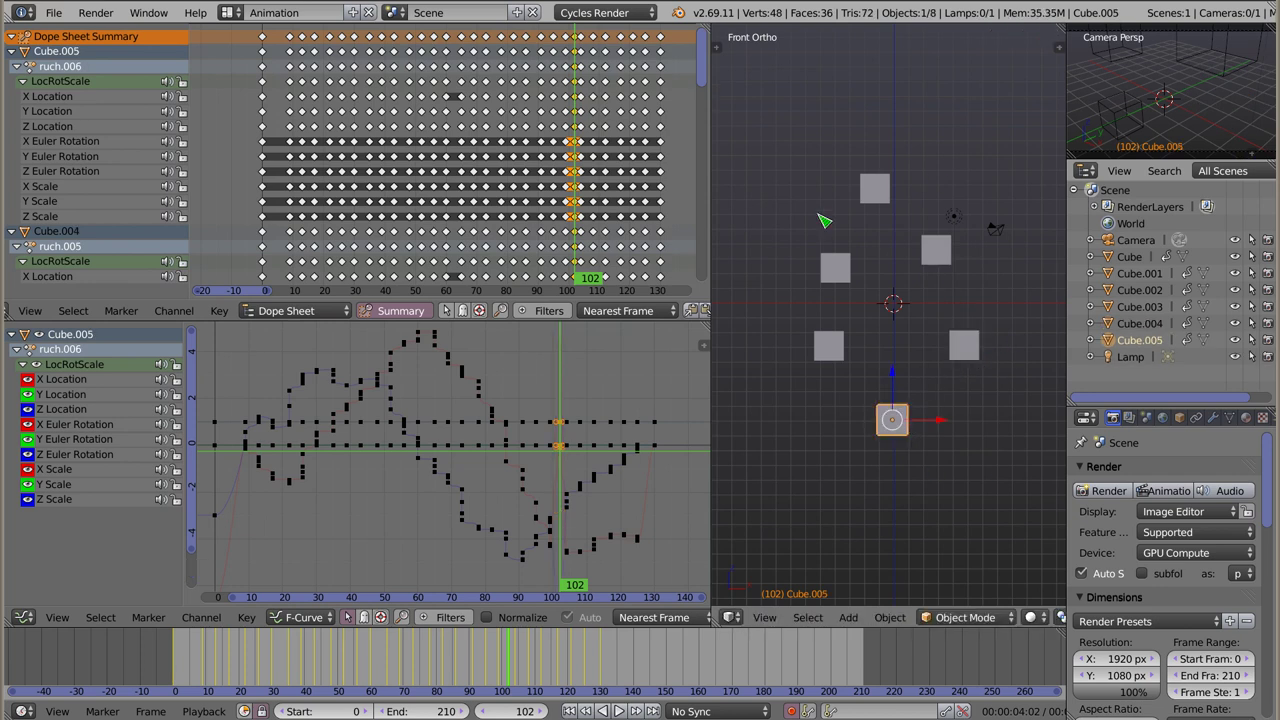
Step: Collapse the Dope Sheet channels of ruch.006, Cube.005 through Cube.001, and the original Cube
left_click(16, 66)
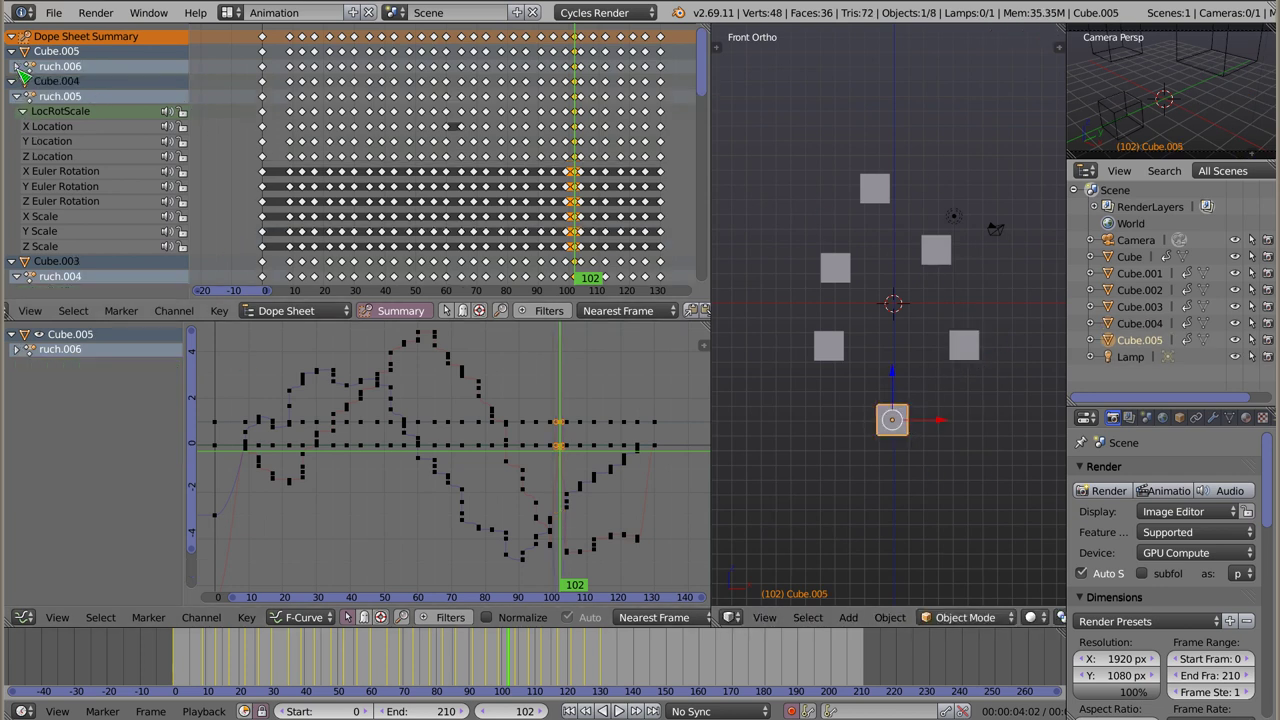
left_click(16, 81)
left_click(13, 52)
left_click(13, 81)
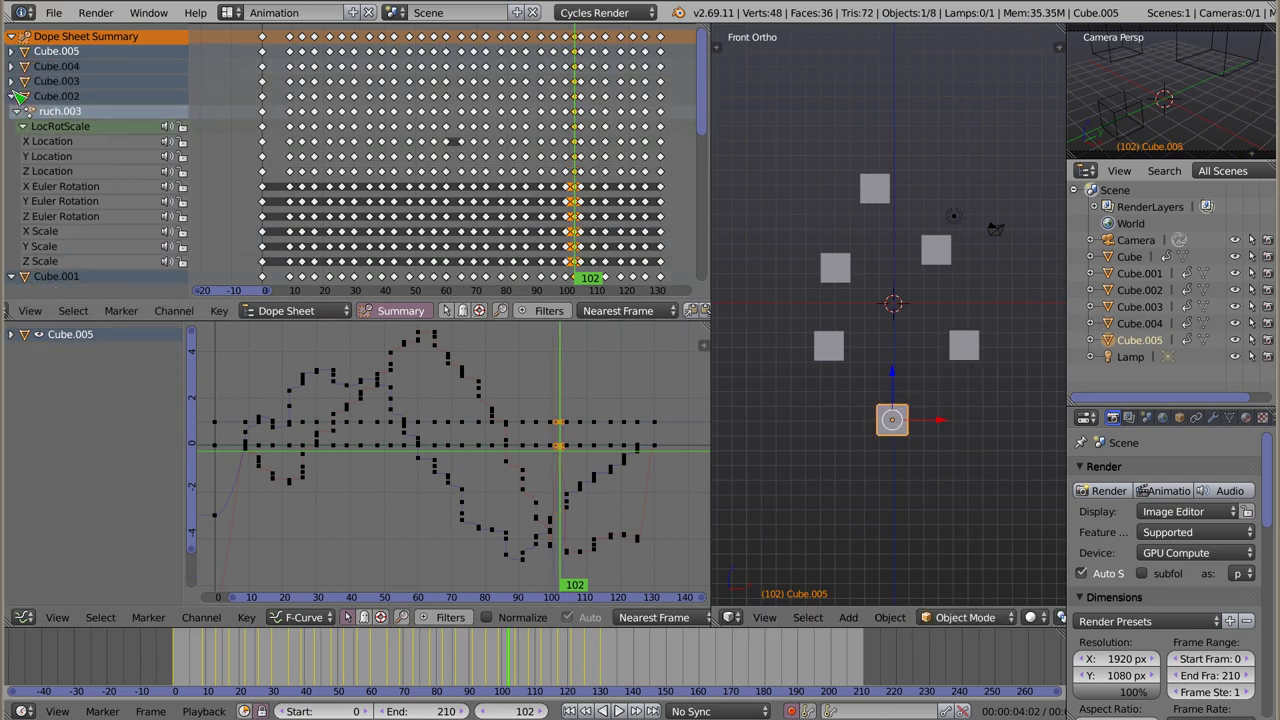
left_click(13, 96)
left_click(13, 111)
left_click(13, 126)
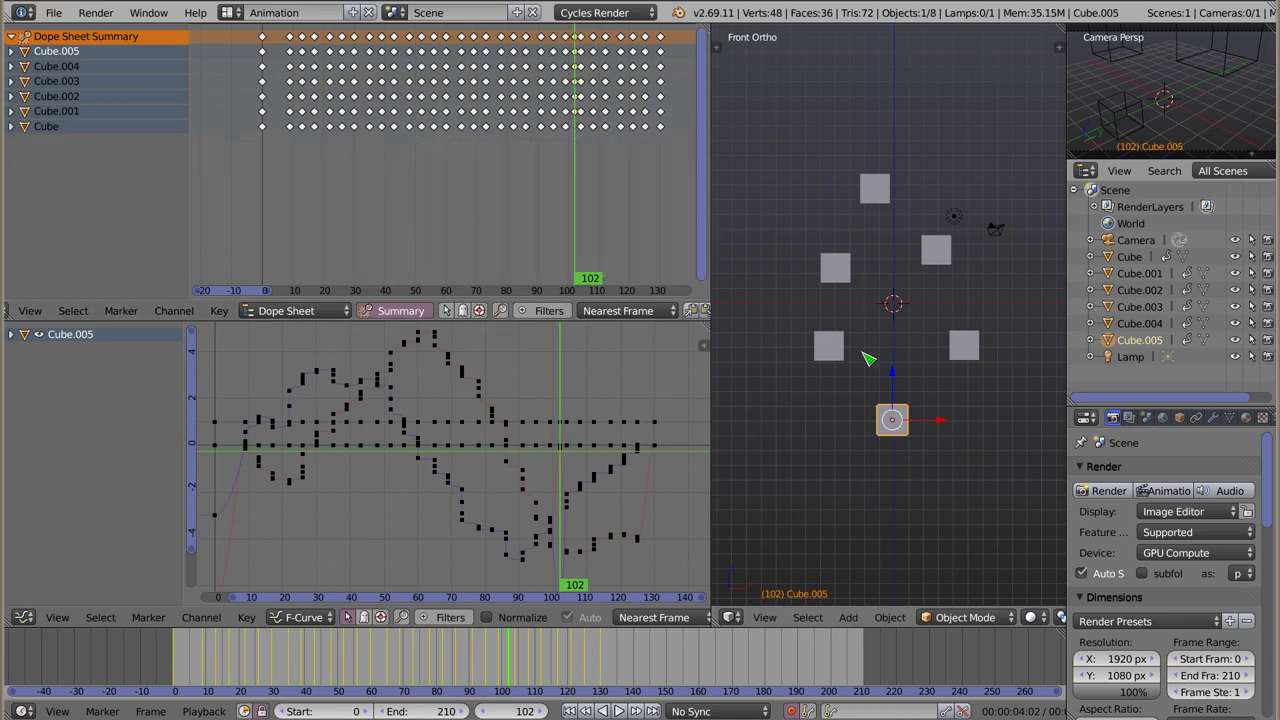
Step: Scale Cube.003's keyframes to about half length so it ends near frame 60
key("alt+a")
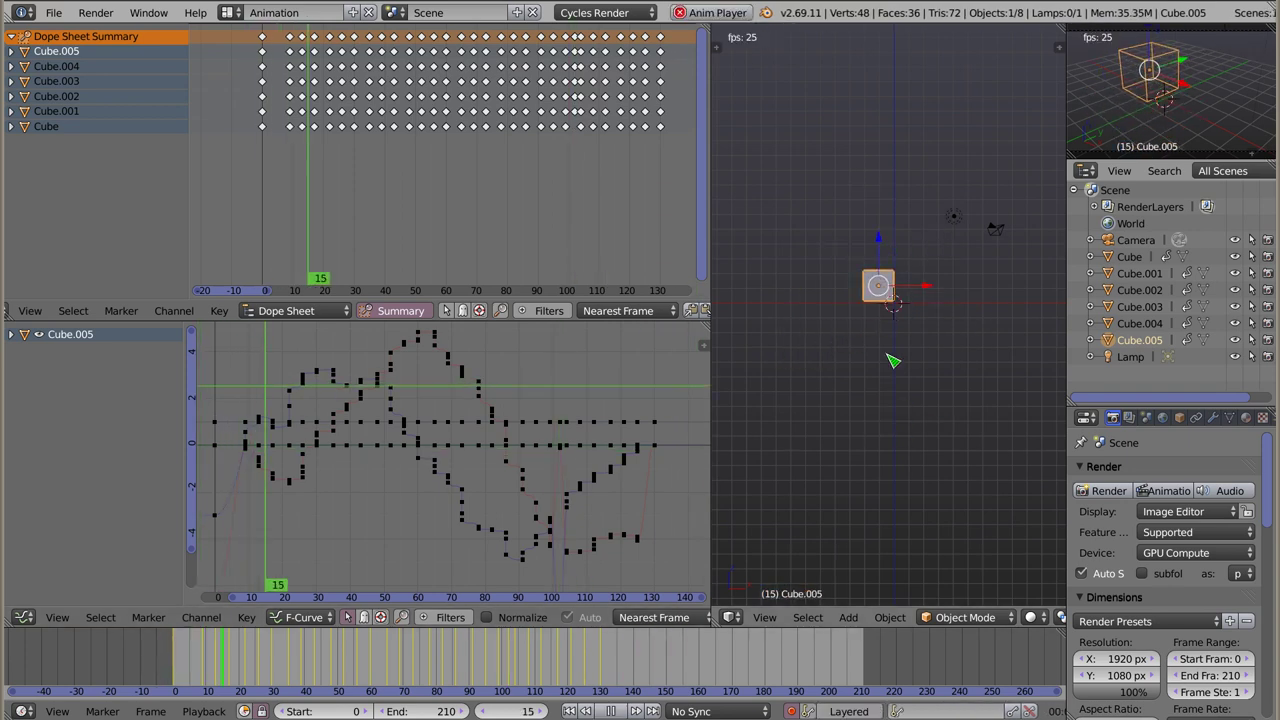
key("Escape")
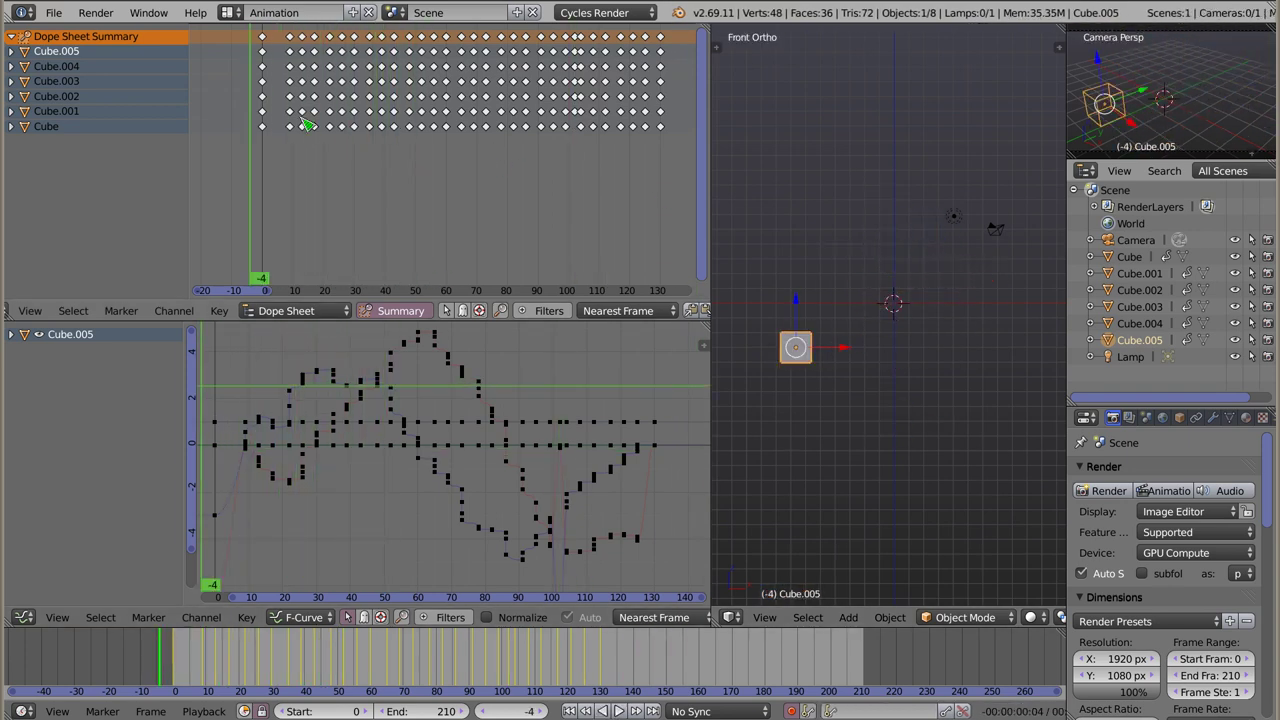
left_click_drag(256, 76, 676, 89)
key("s")
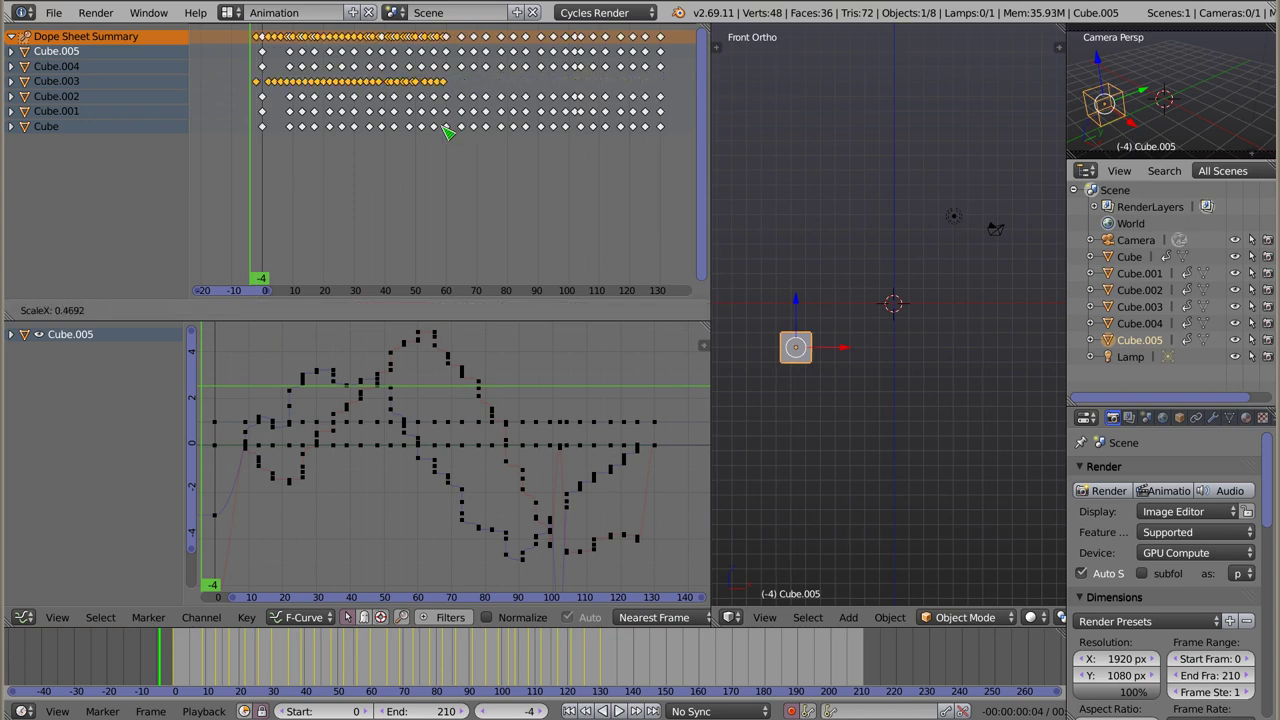
left_click(449, 129)
Step: Compress Cube.002's keyframes in time toward the start
key("alt+a")
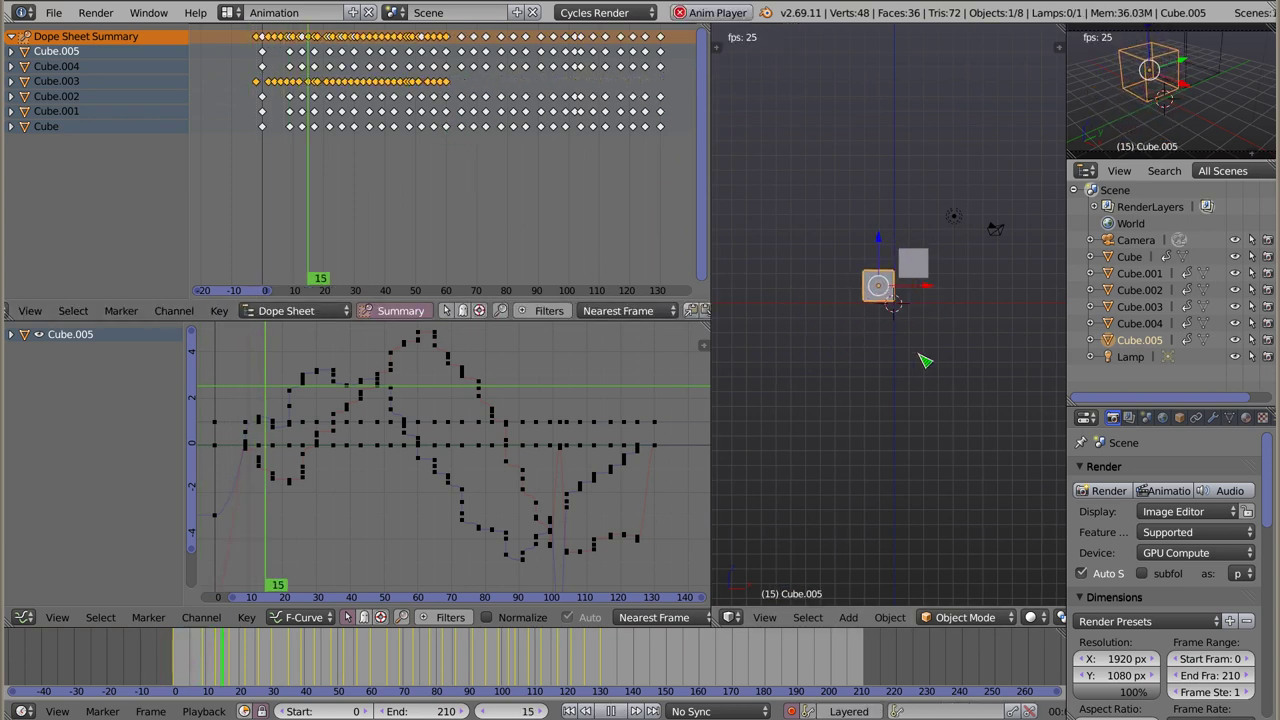
key("Escape")
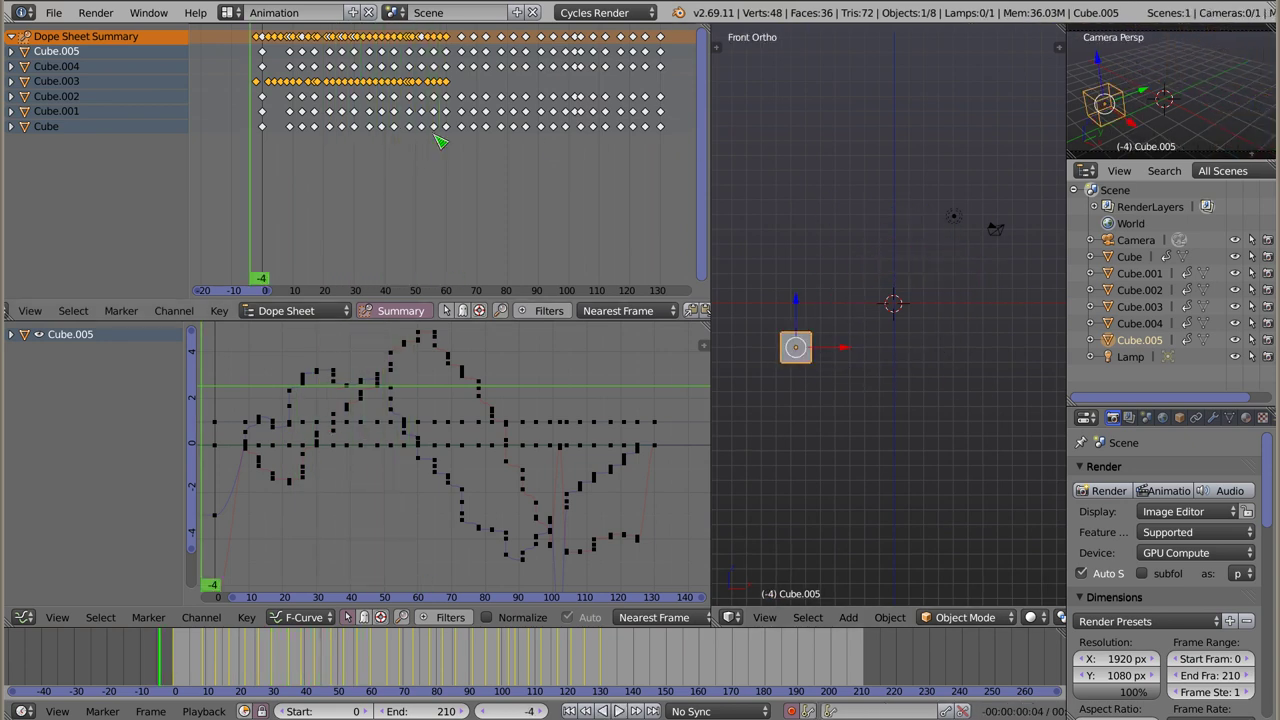
key("b")
left_click_drag(244, 92, 670, 101)
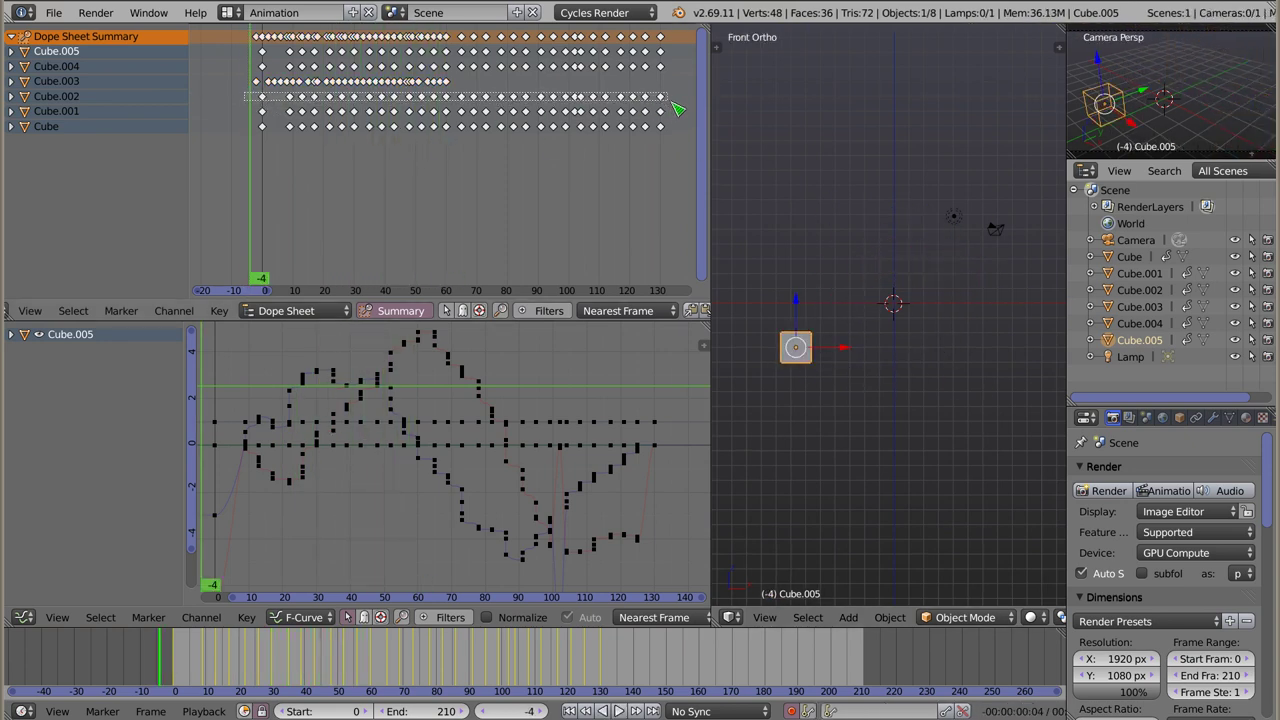
key("s")
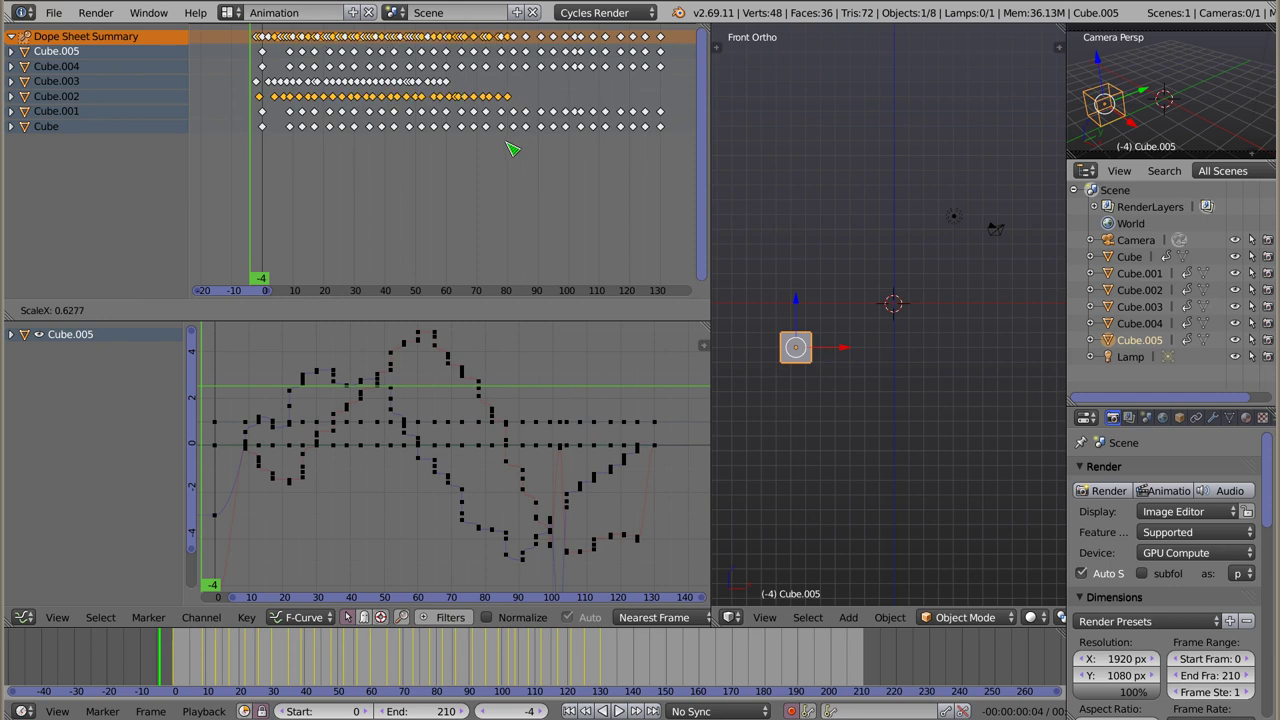
left_click(512, 149)
Step: Compress the original Cube's keyframes in time and compare all cube timings in playback
left_click_drag(257, 128, 683, 158)
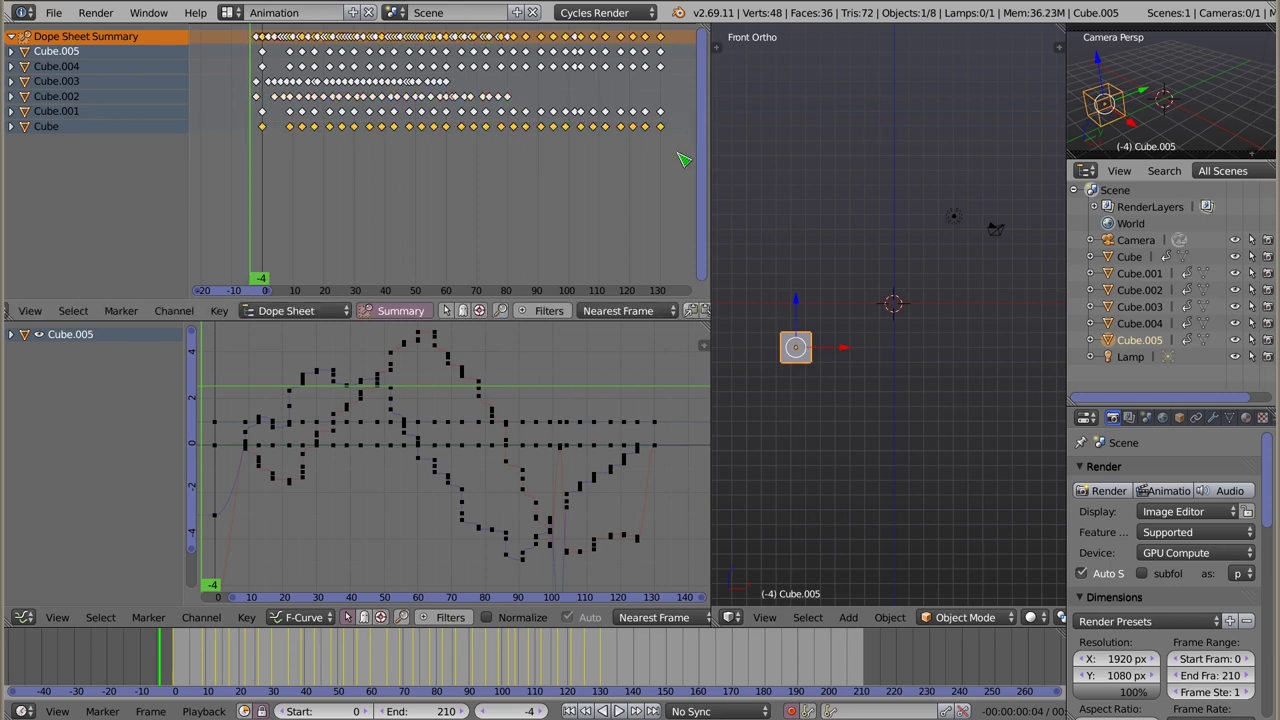
key("s")
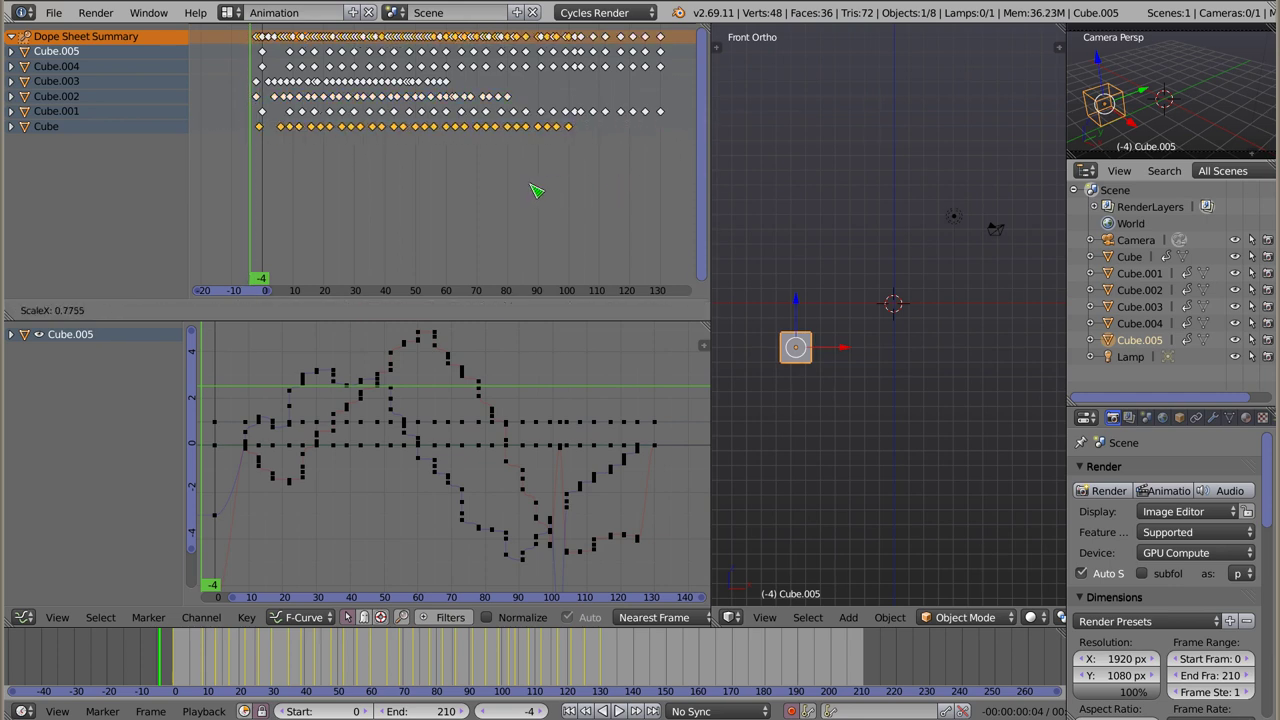
left_click(531, 190)
key("alt+a")
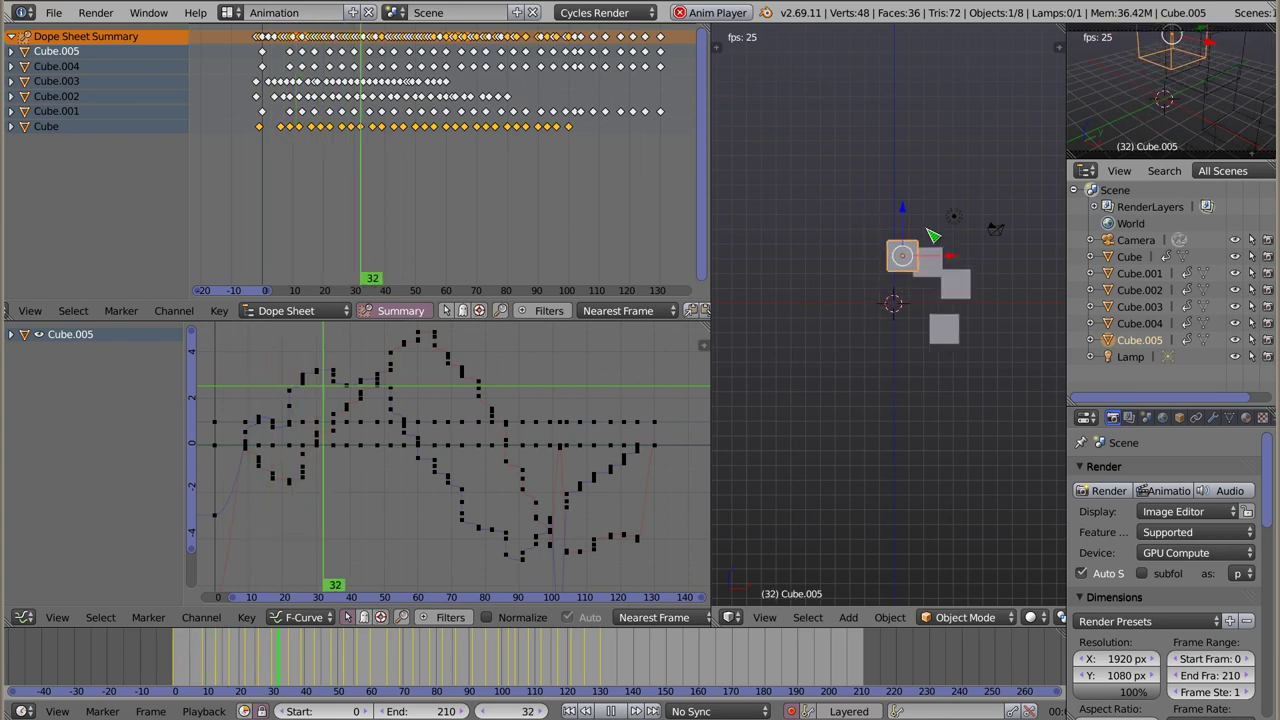
key("Escape")
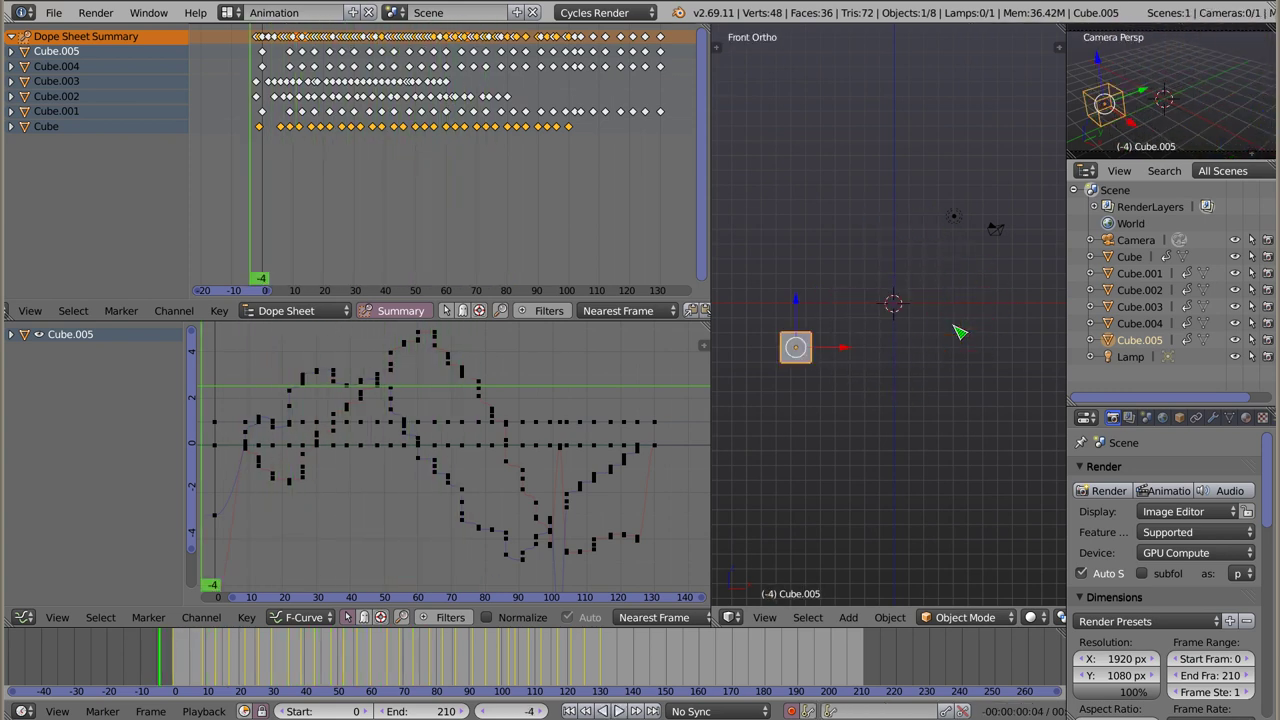
Step: From frame 130, scale Cube.004's and Cube.005's keys toward it (Cube.005 ScaleX 0.538)
left_click(662, 91)
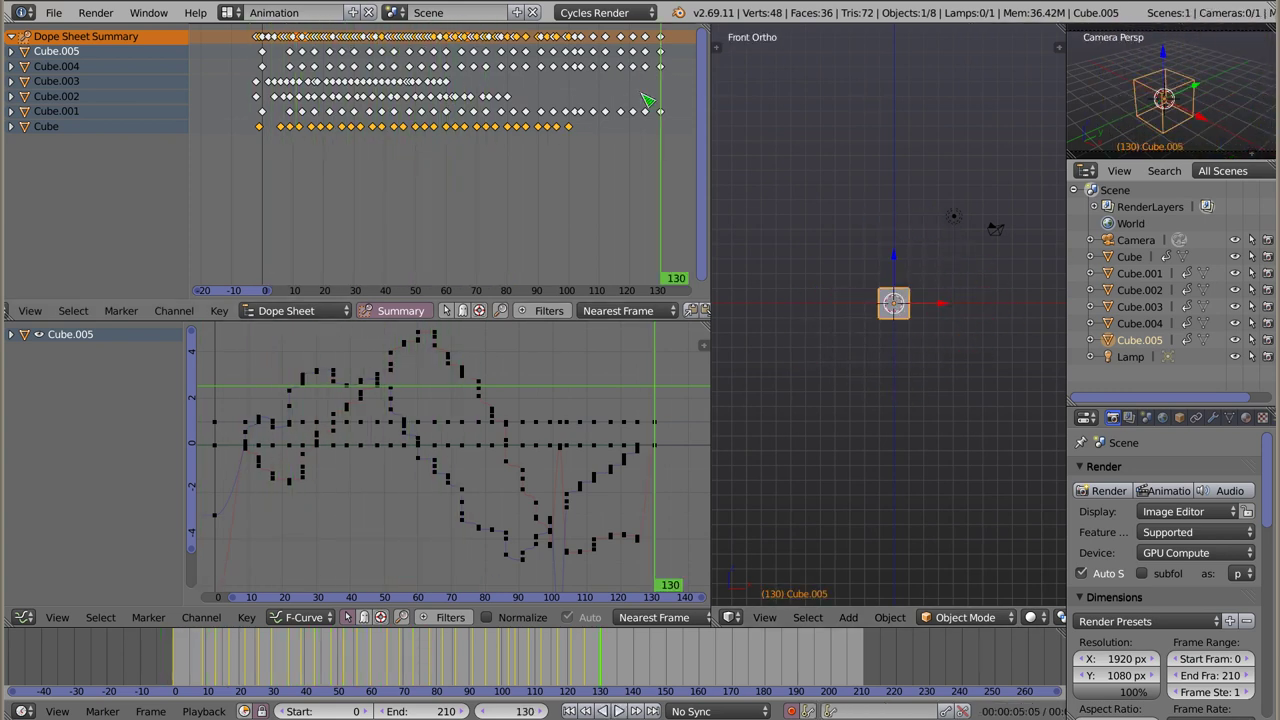
left_click_drag(253, 66, 688, 74)
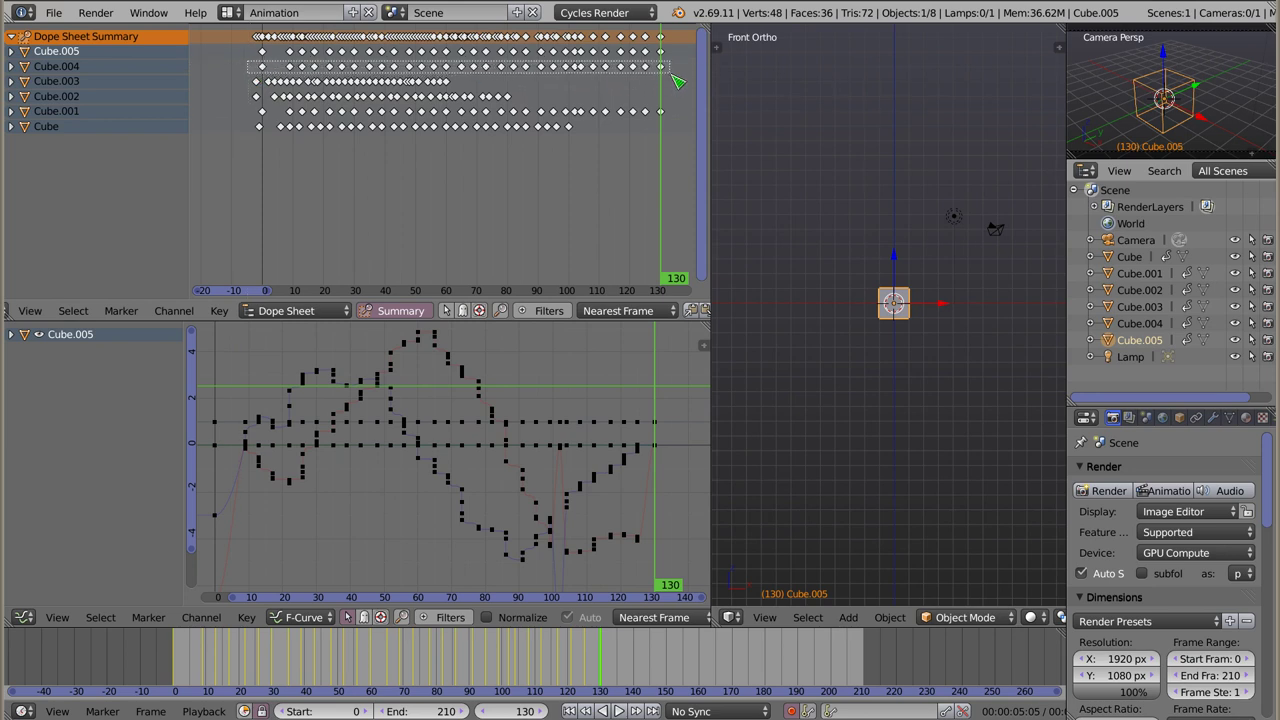
key("s")
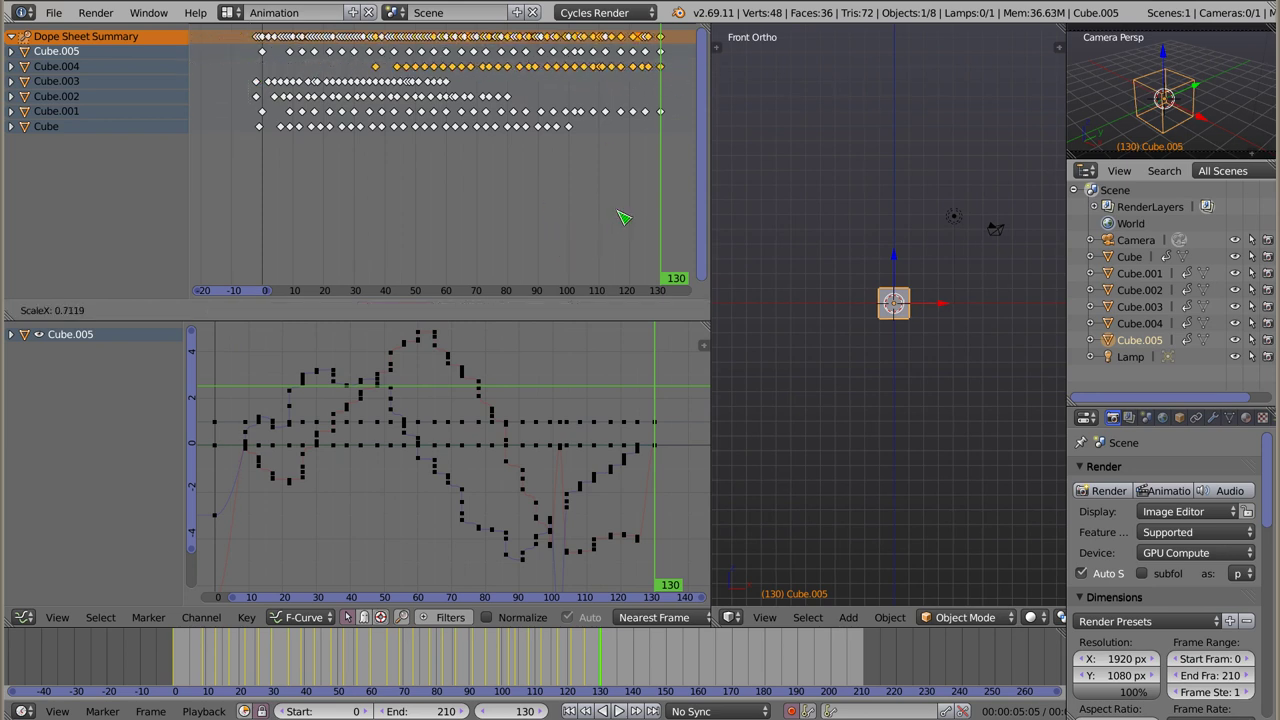
key("a")
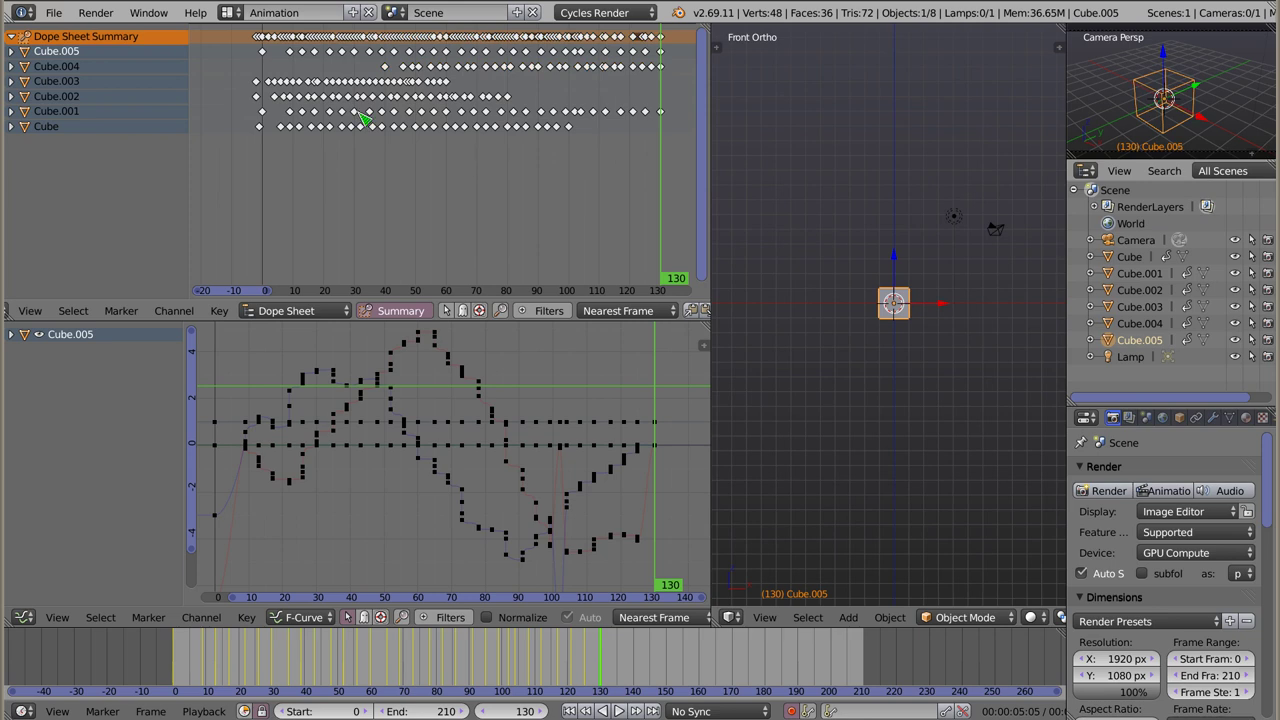
key("b")
left_click_drag(250, 44, 687, 62)
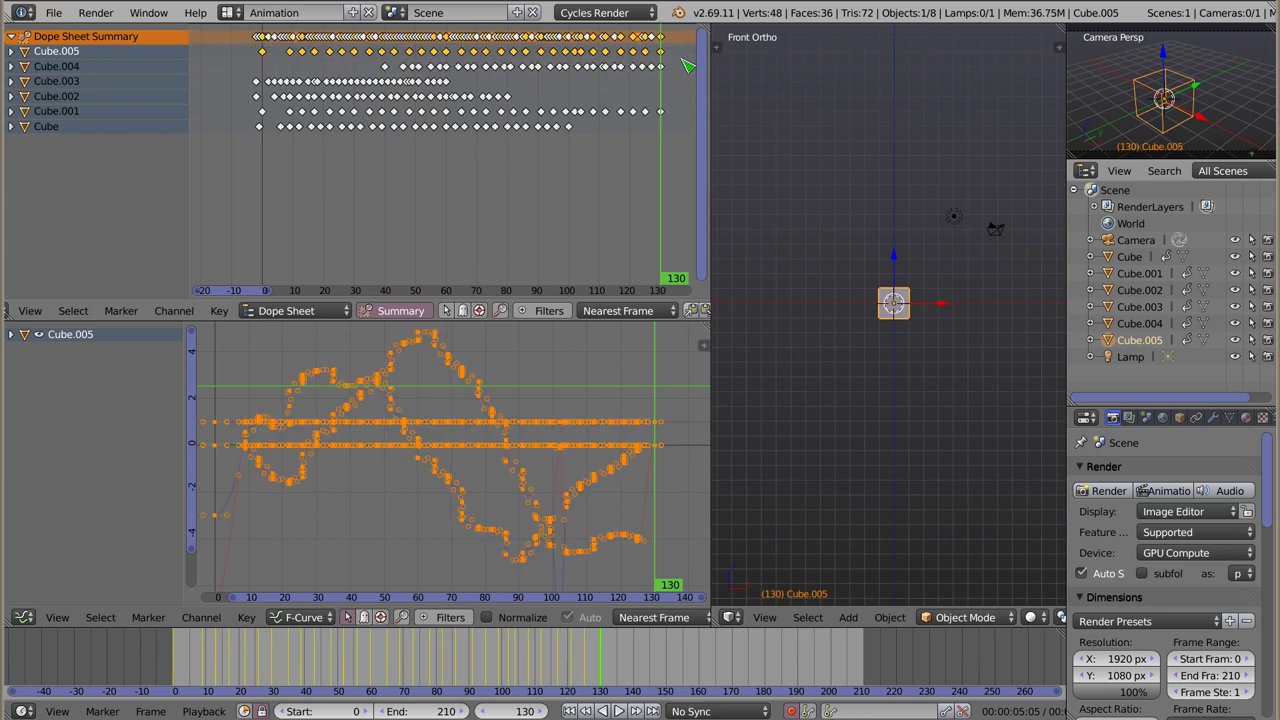
key("s")
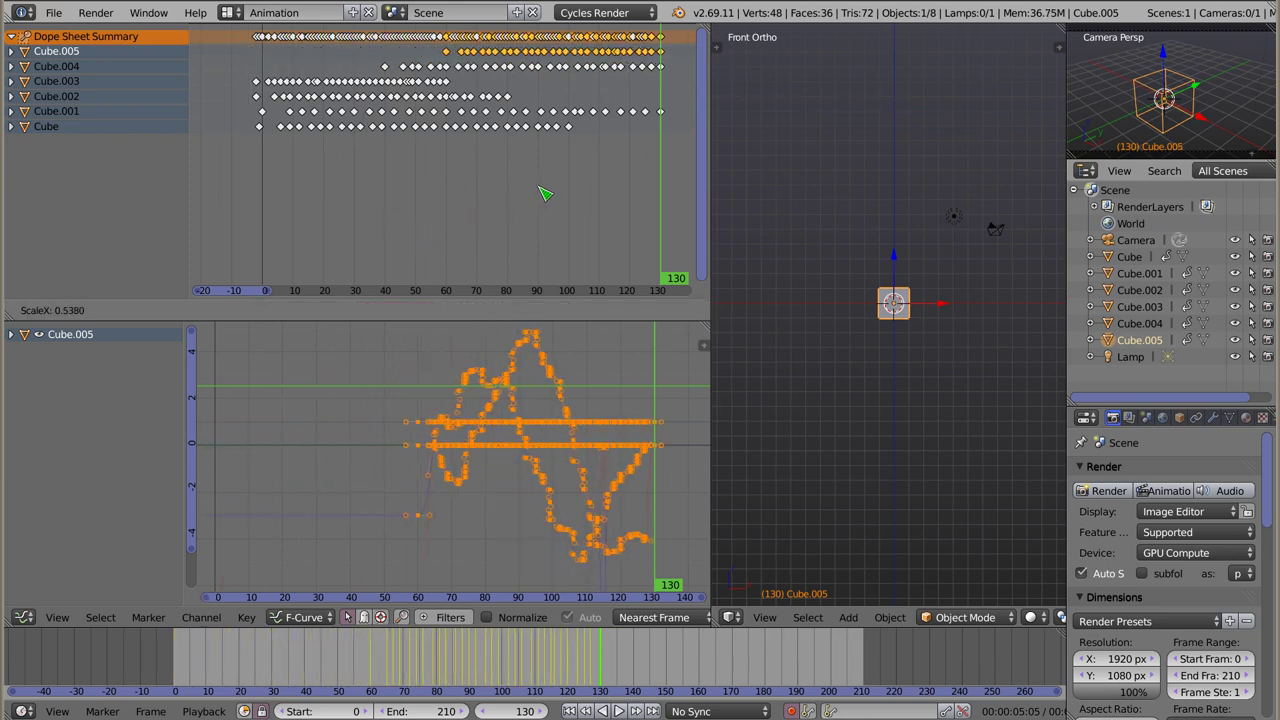
left_click(530, 435)
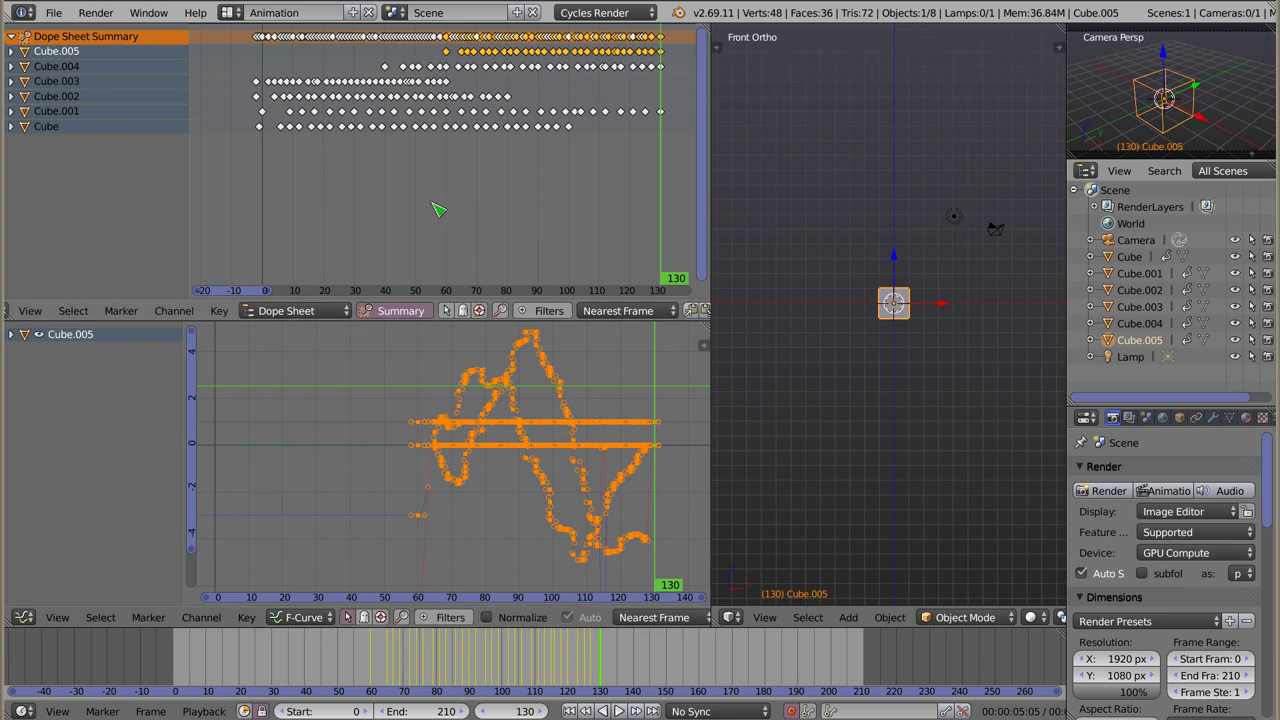
Step: Play the animation from frame 0, then inspect each cube's curves including Cube.001 and Cube
key("shift+Left")
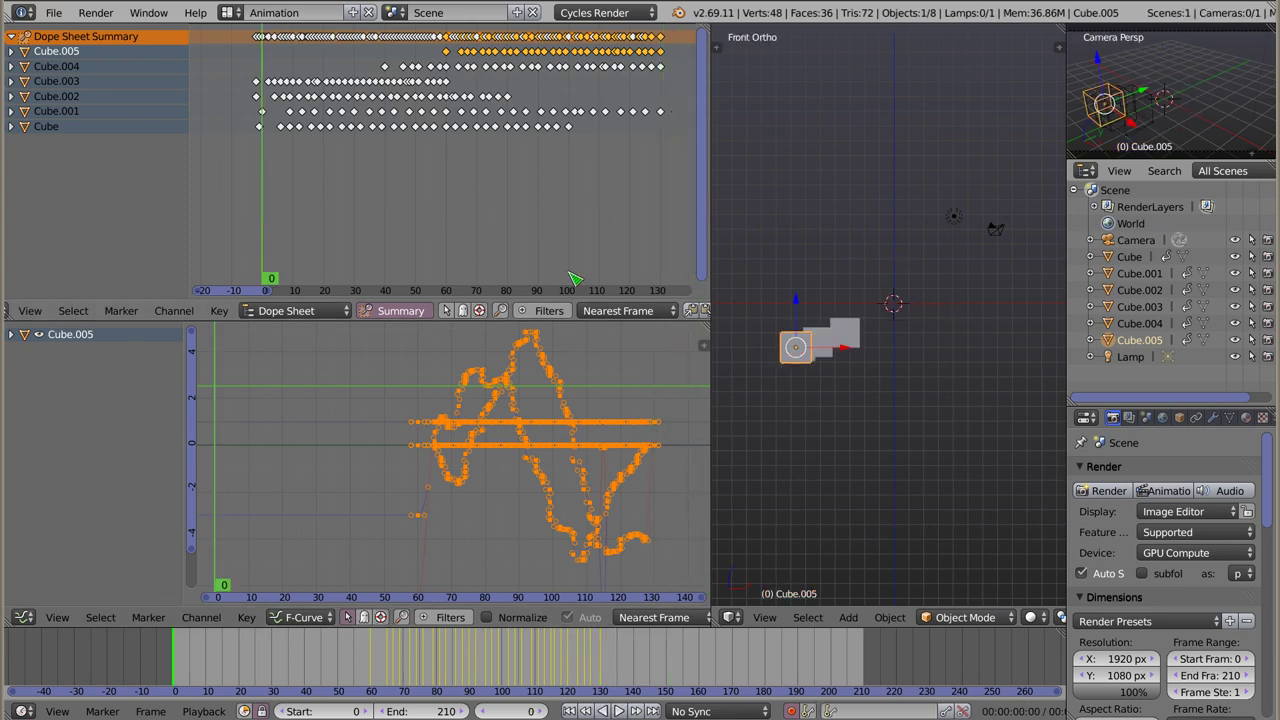
key("alt+a")
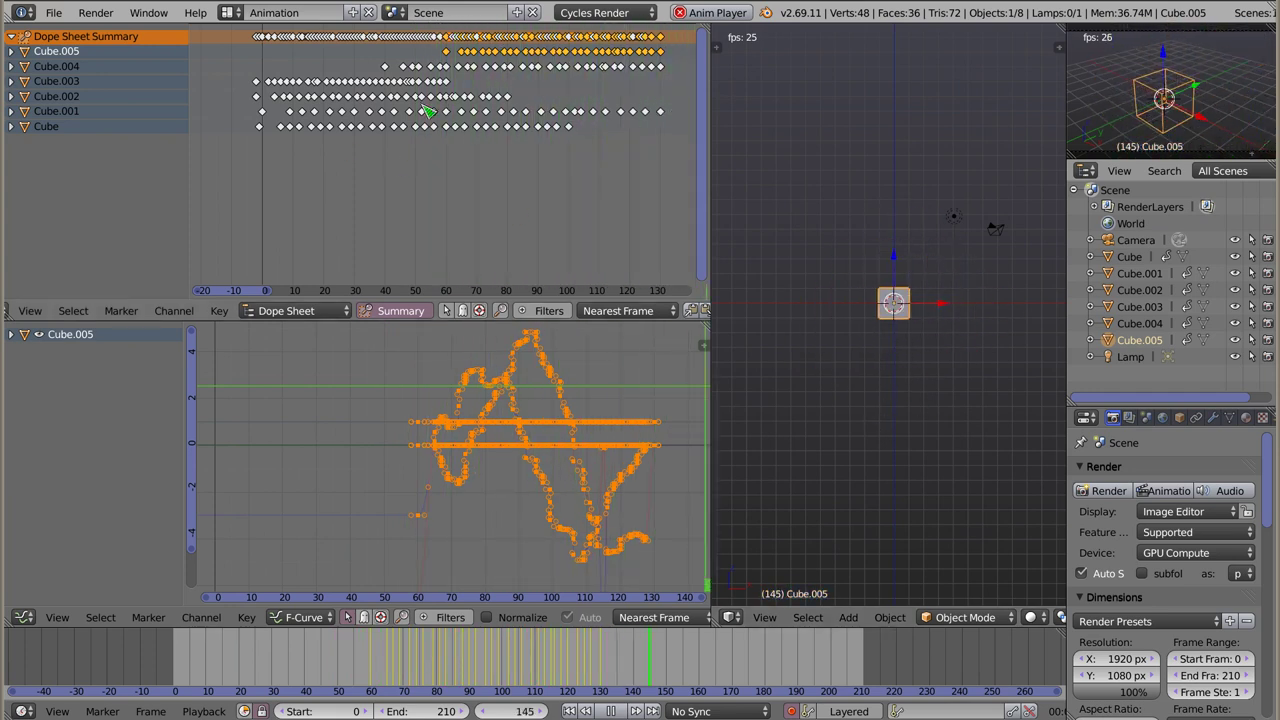
key("Escape")
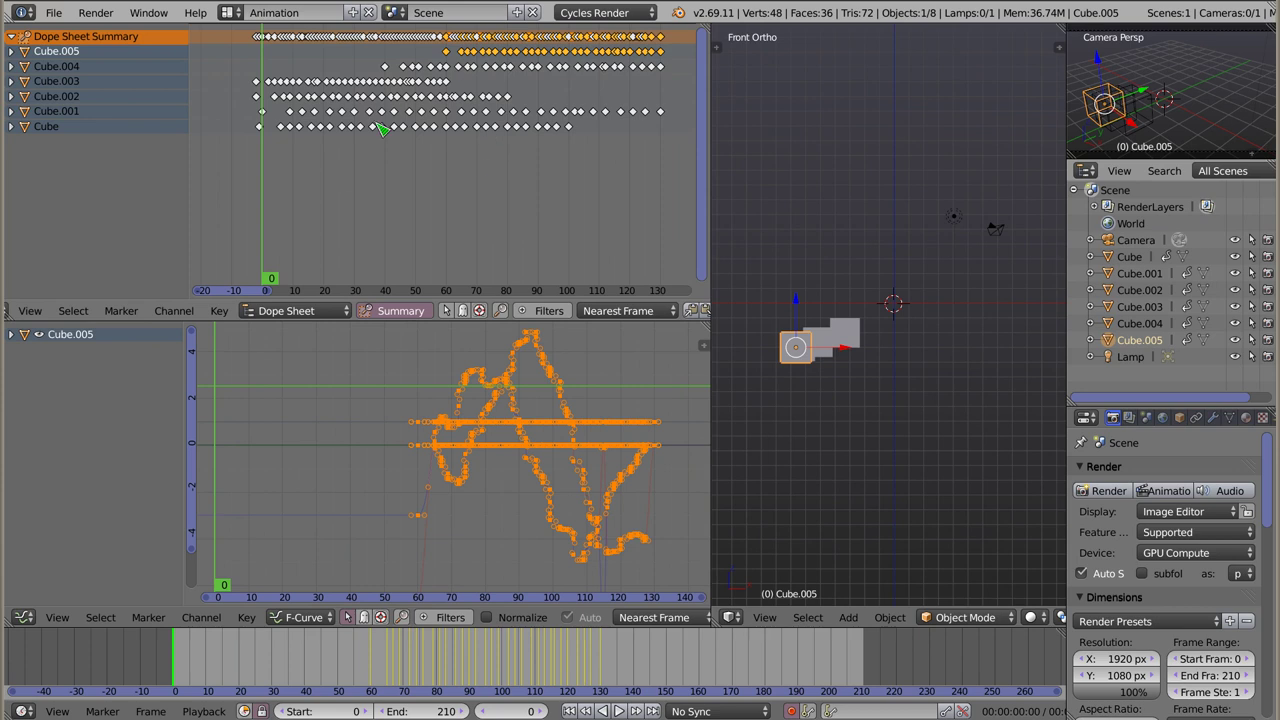
left_click(60, 66)
left_click(56, 96)
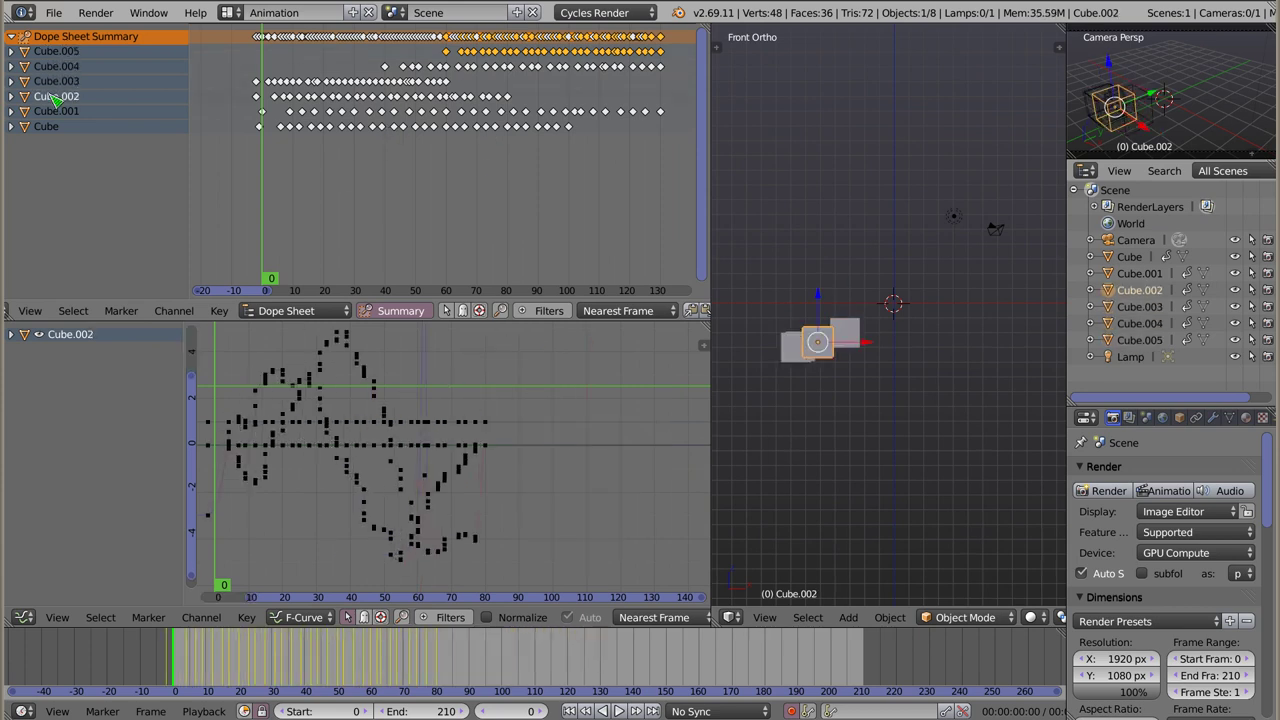
left_click(54, 111)
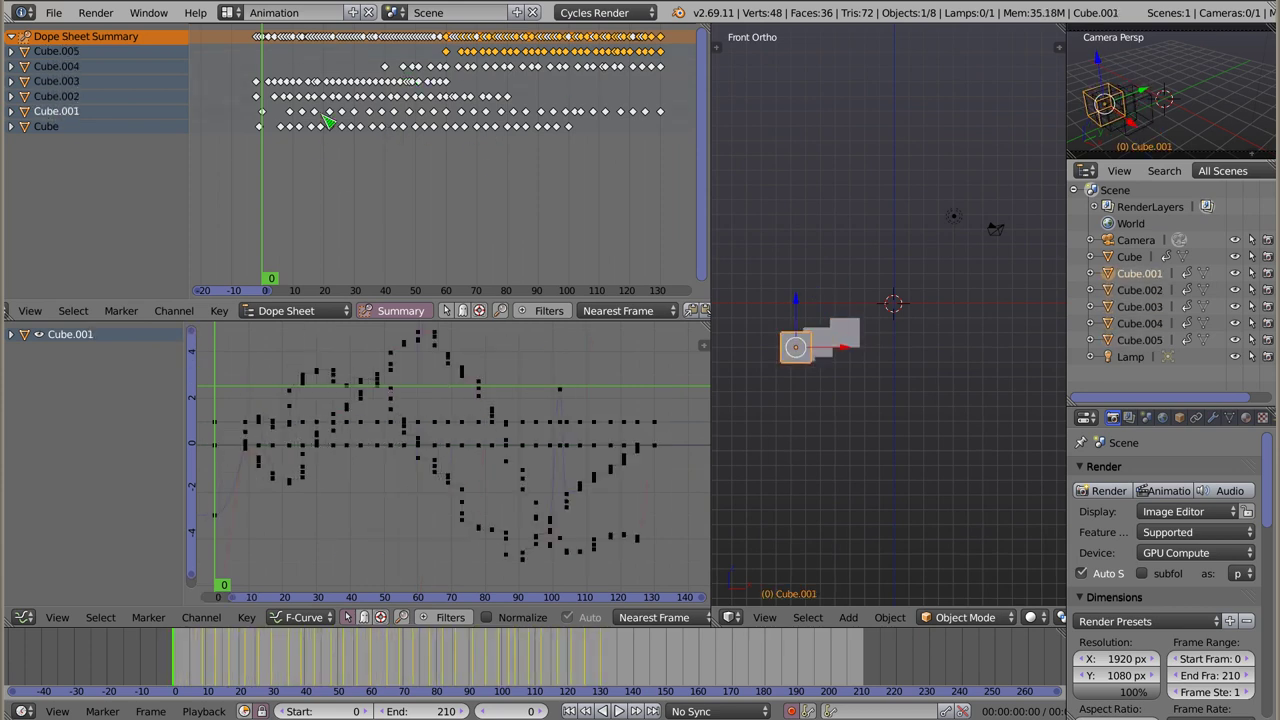
left_click(47, 128)
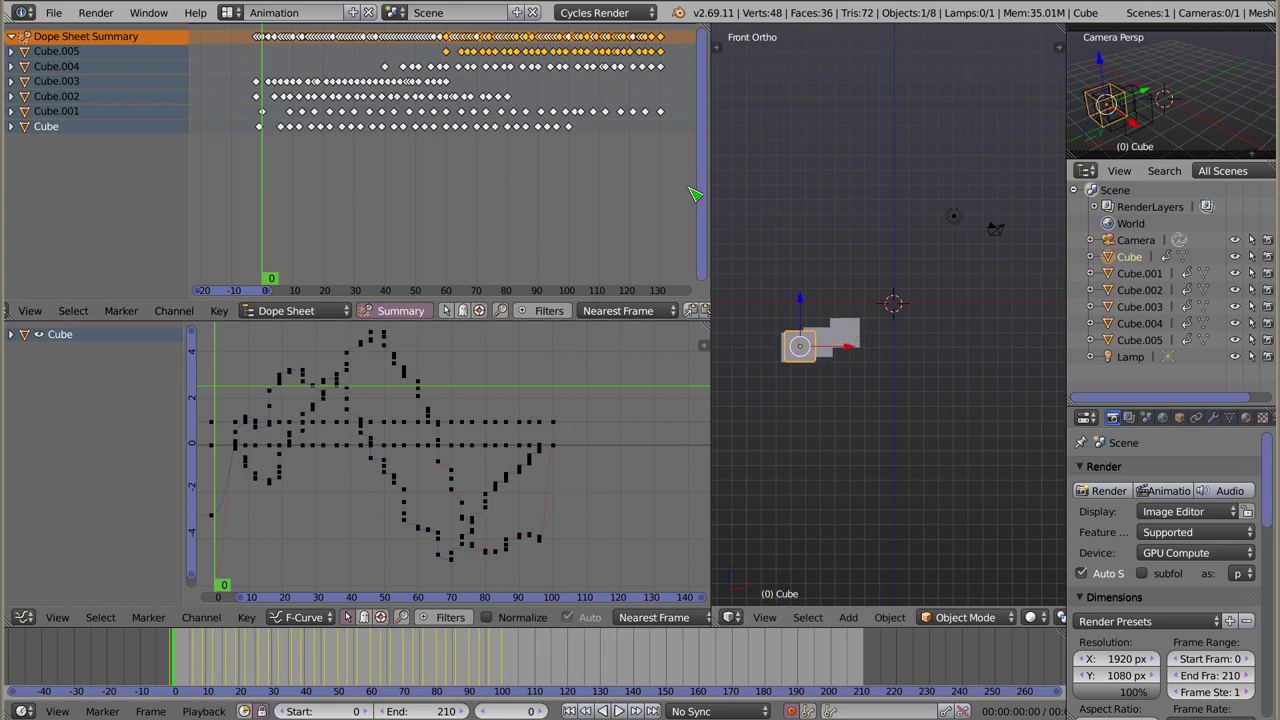
Step: In the Action Editor, pick Cube.003, Cube.002, Cube.001 (ruch.002) and Cube (ruch) to view their actions
left_click(290, 311)
left_click(290, 277)
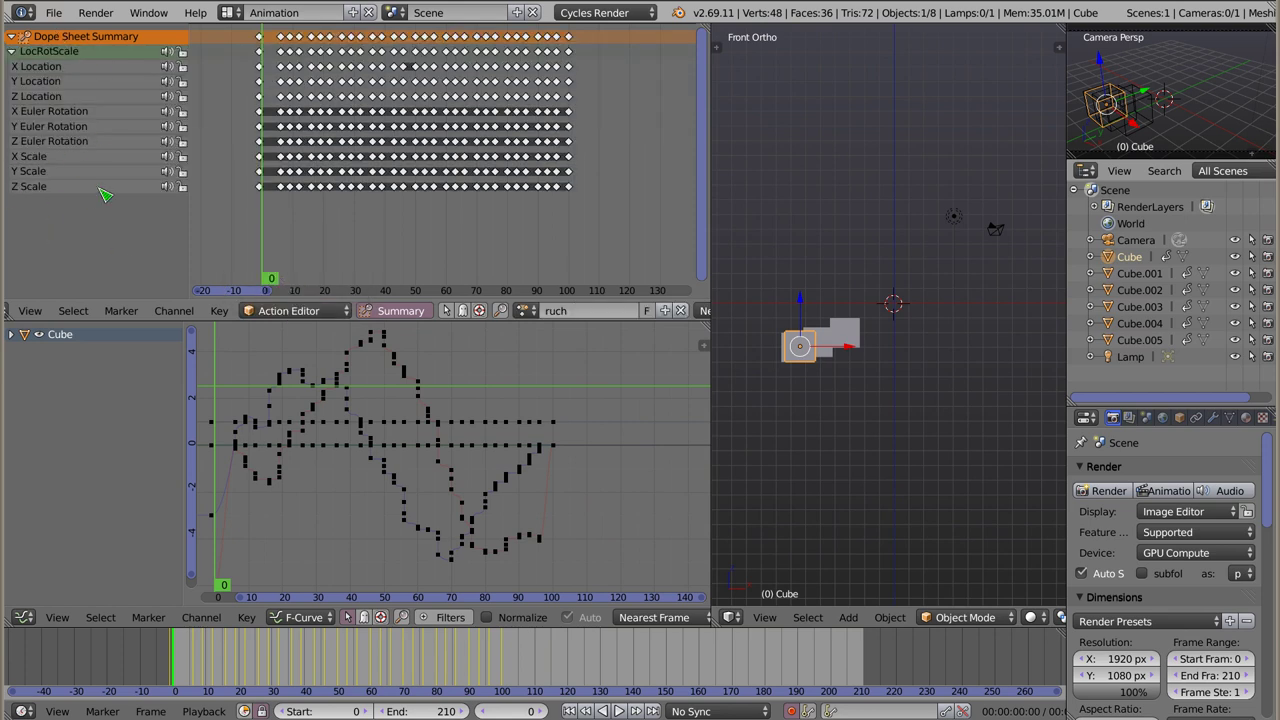
right_click(846, 336)
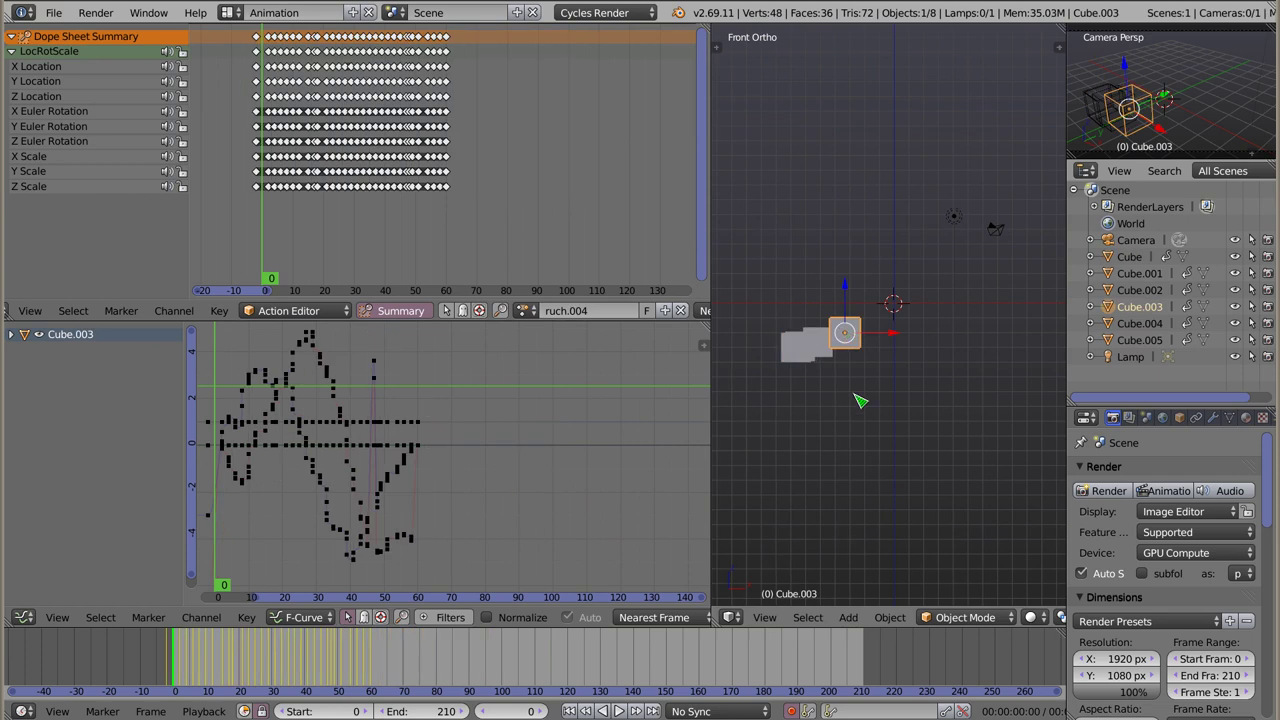
mouse_move(229, 432)
left_mouse_down()
mouse_move(327, 425)
mouse_move(307, 425)
left_mouse_up()
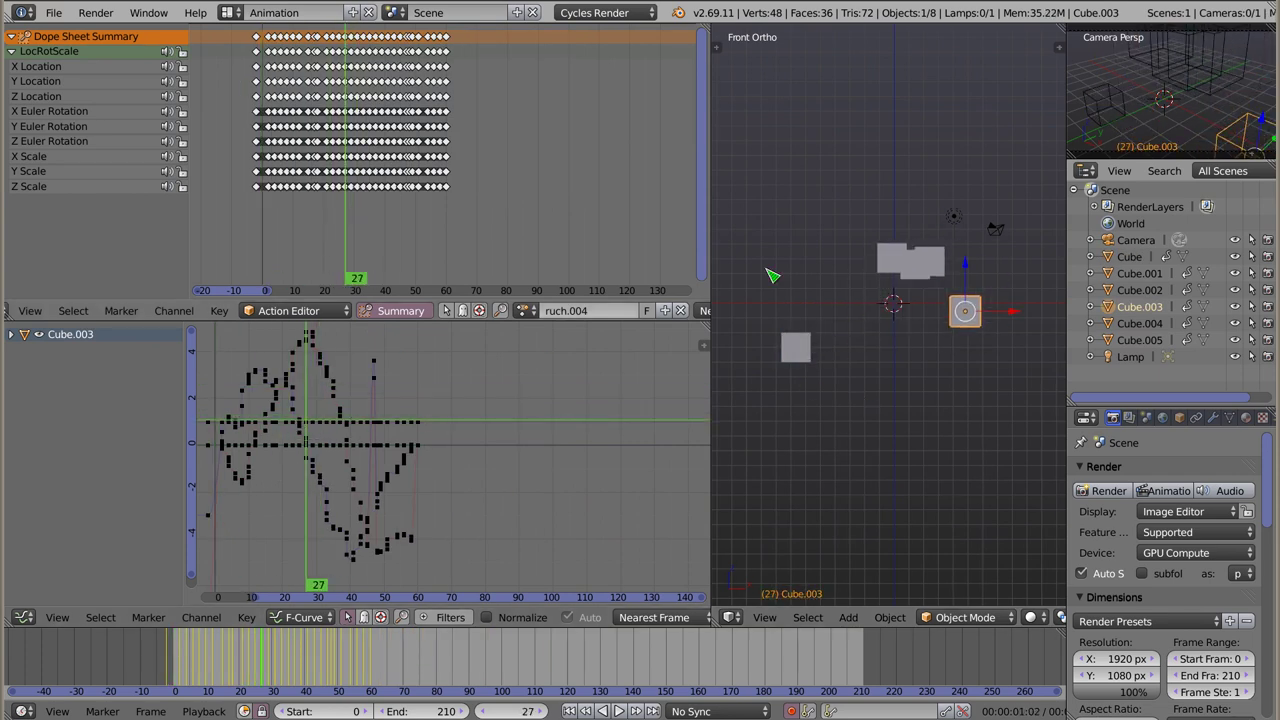
right_click(944, 270)
right_click(901, 272)
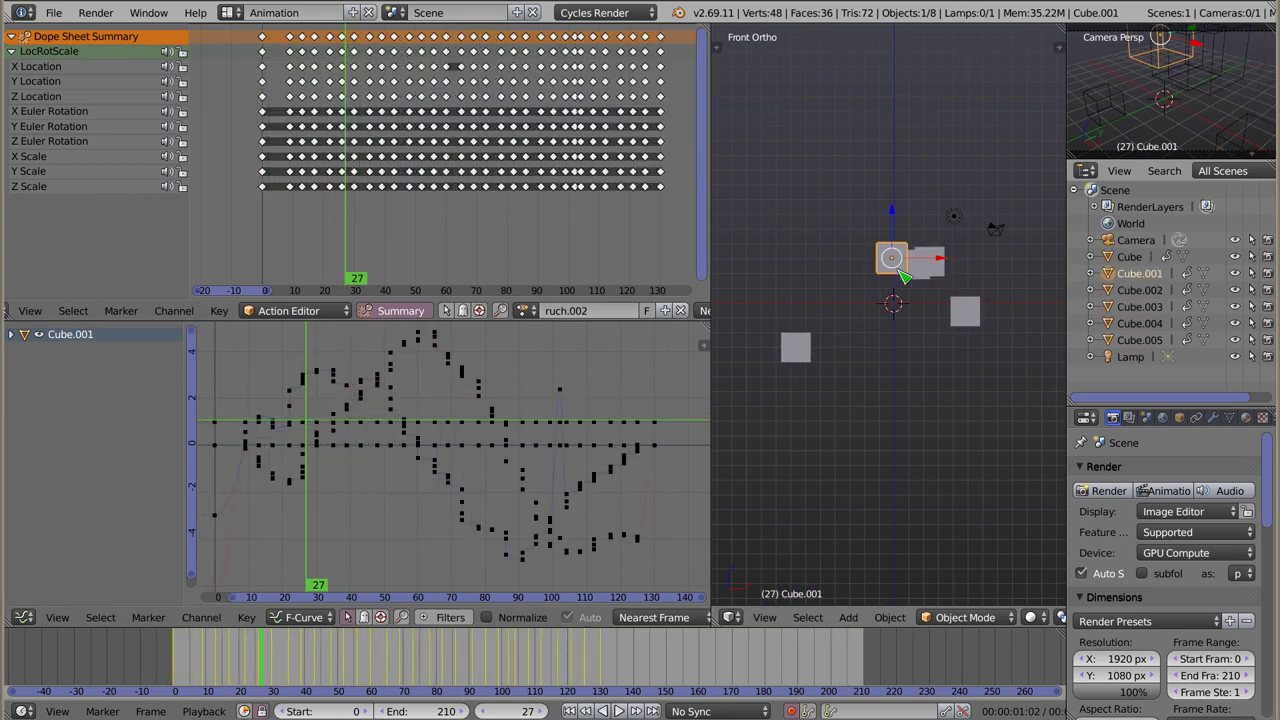
right_click(913, 281)
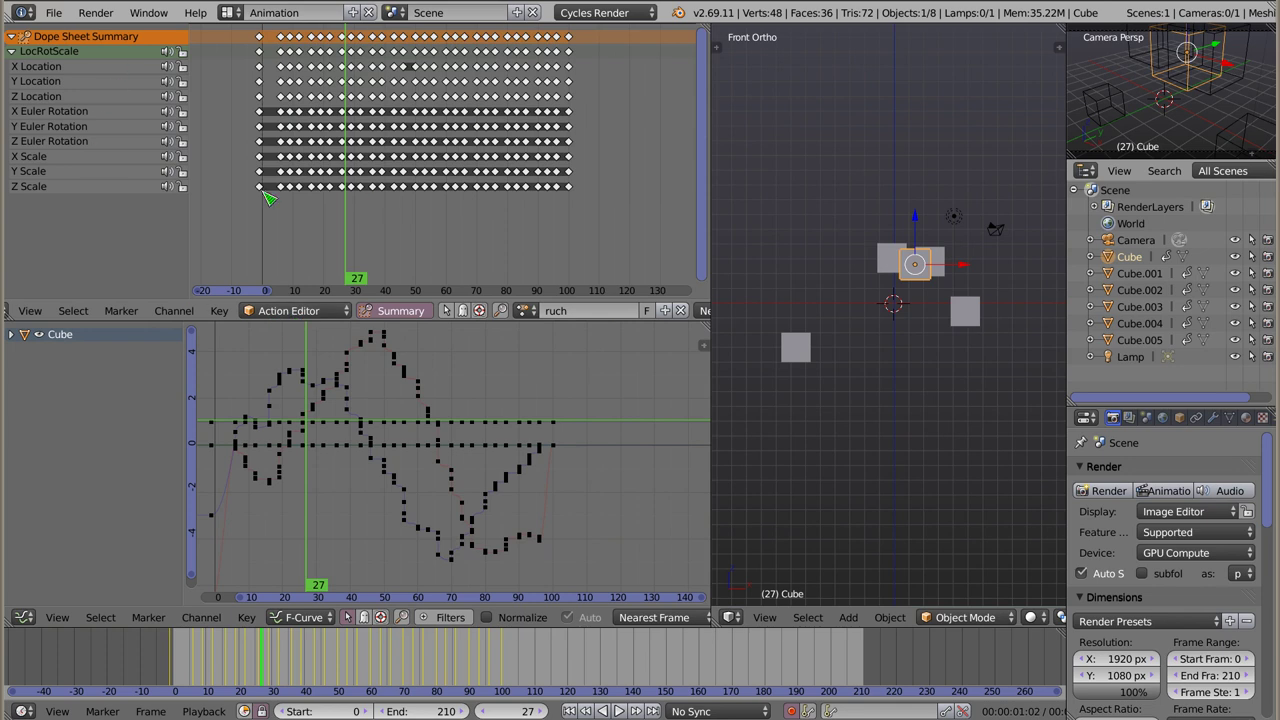
Step: Return to Dope Sheet mode and slide one Cube.004 keyframe 10 frames earlier
left_click(288, 310)
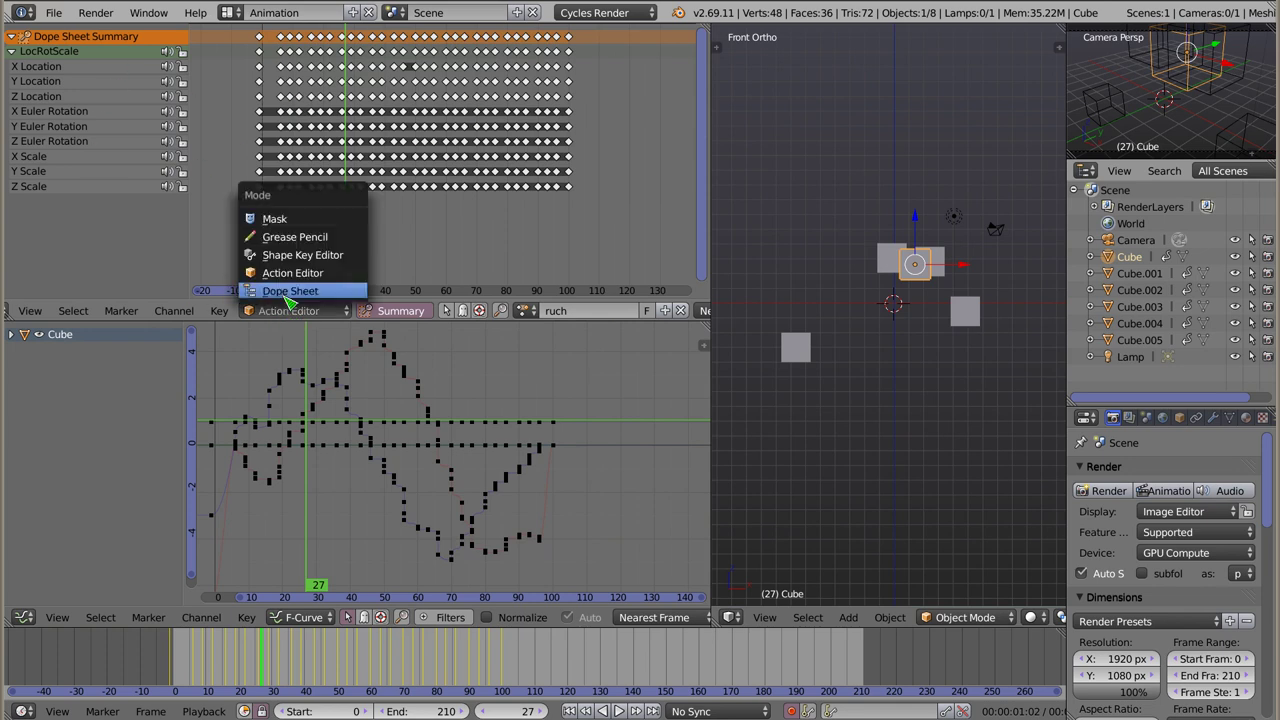
left_click(285, 289)
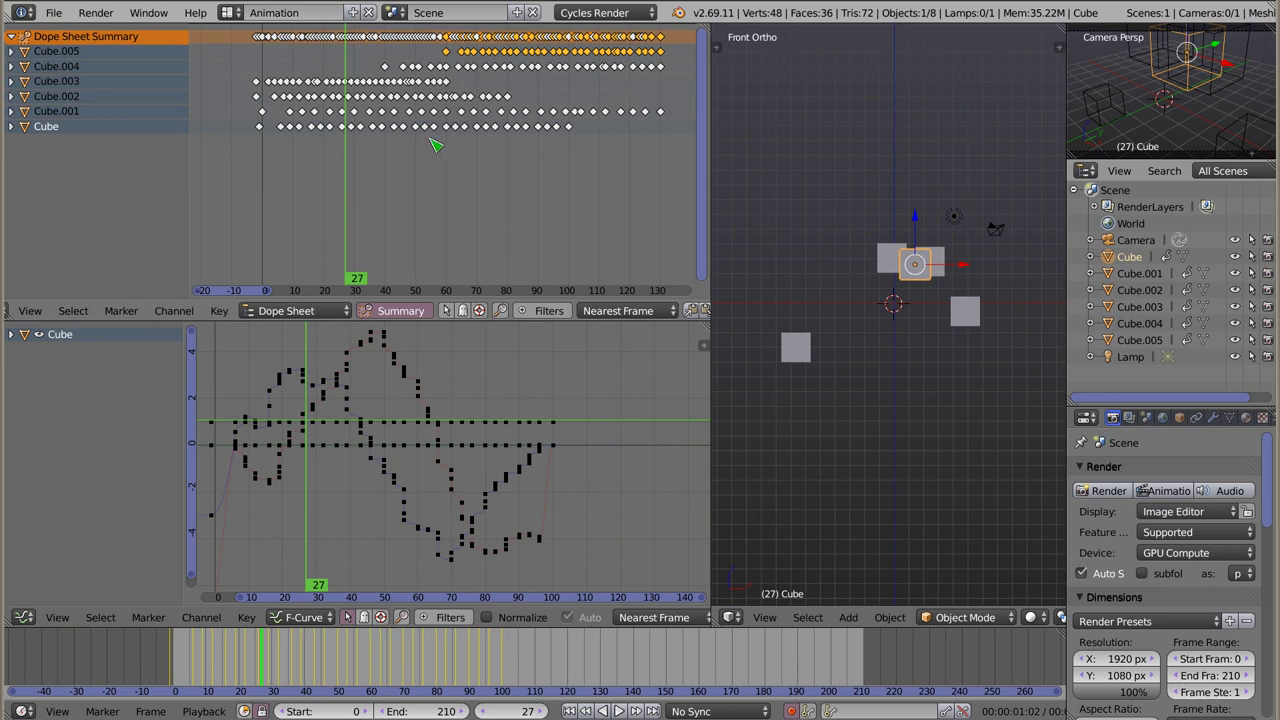
right_click_drag(490, 68, 453, 87)
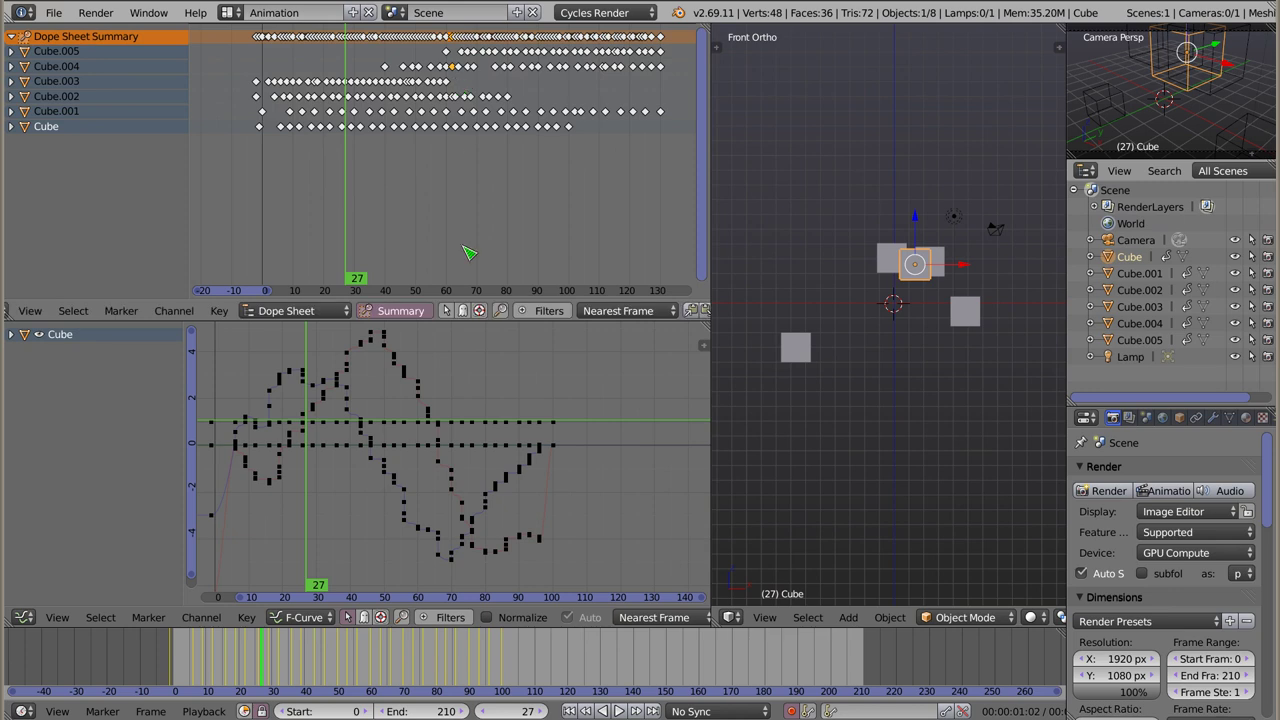
left_click(286, 312)
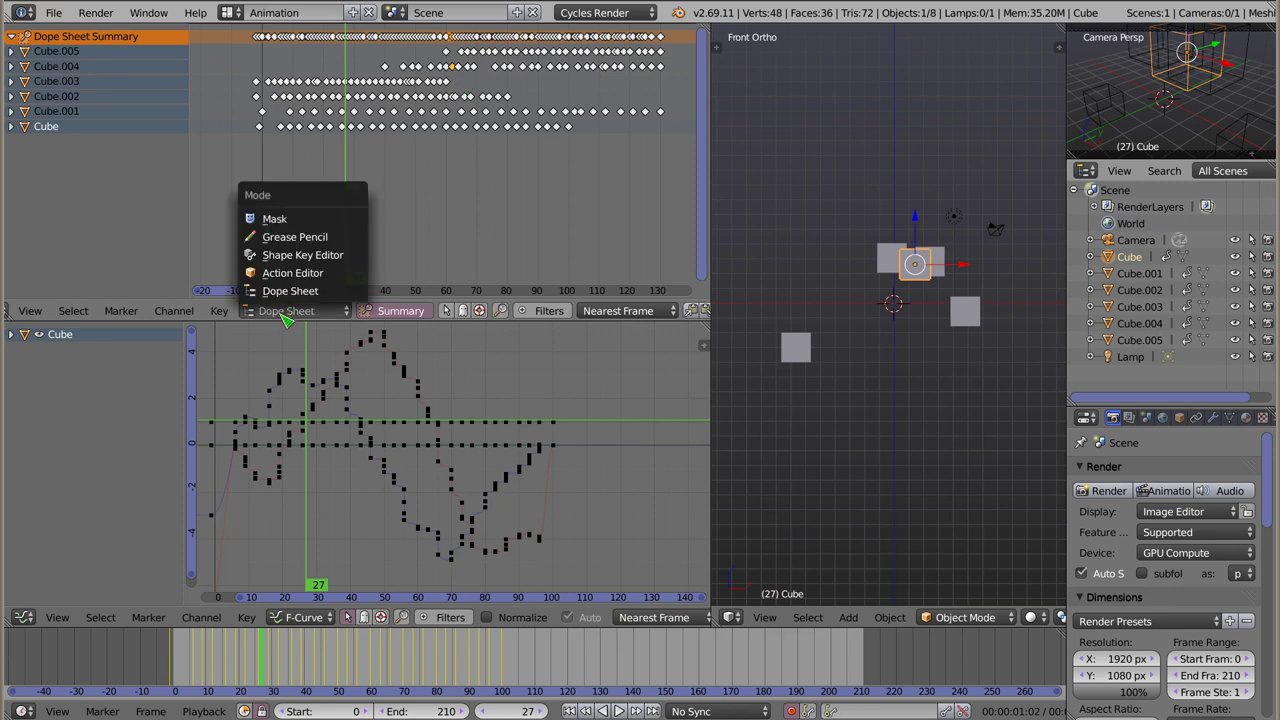
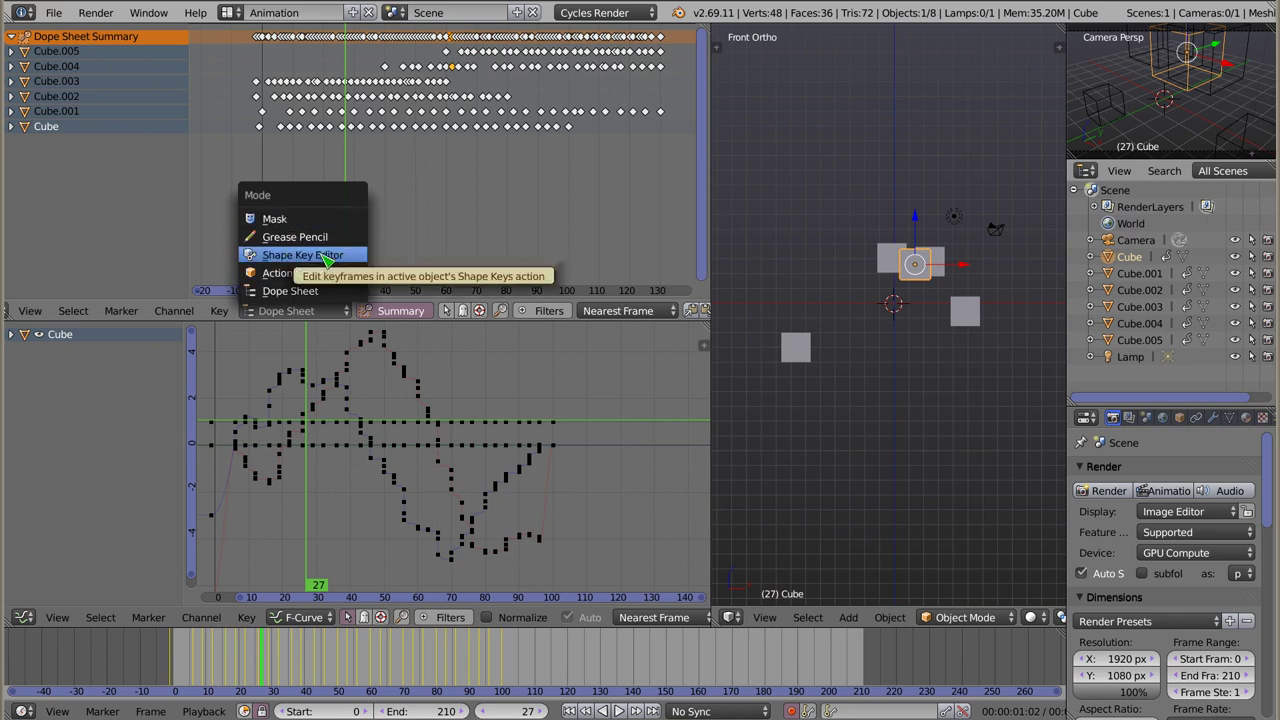
Step: Select the remaining animated cubes together and delete them
left_click(800, 352, "shift")
left_click(890, 262, "shift")
left_click(918, 269, "shift")
left_click(918, 269, "shift")
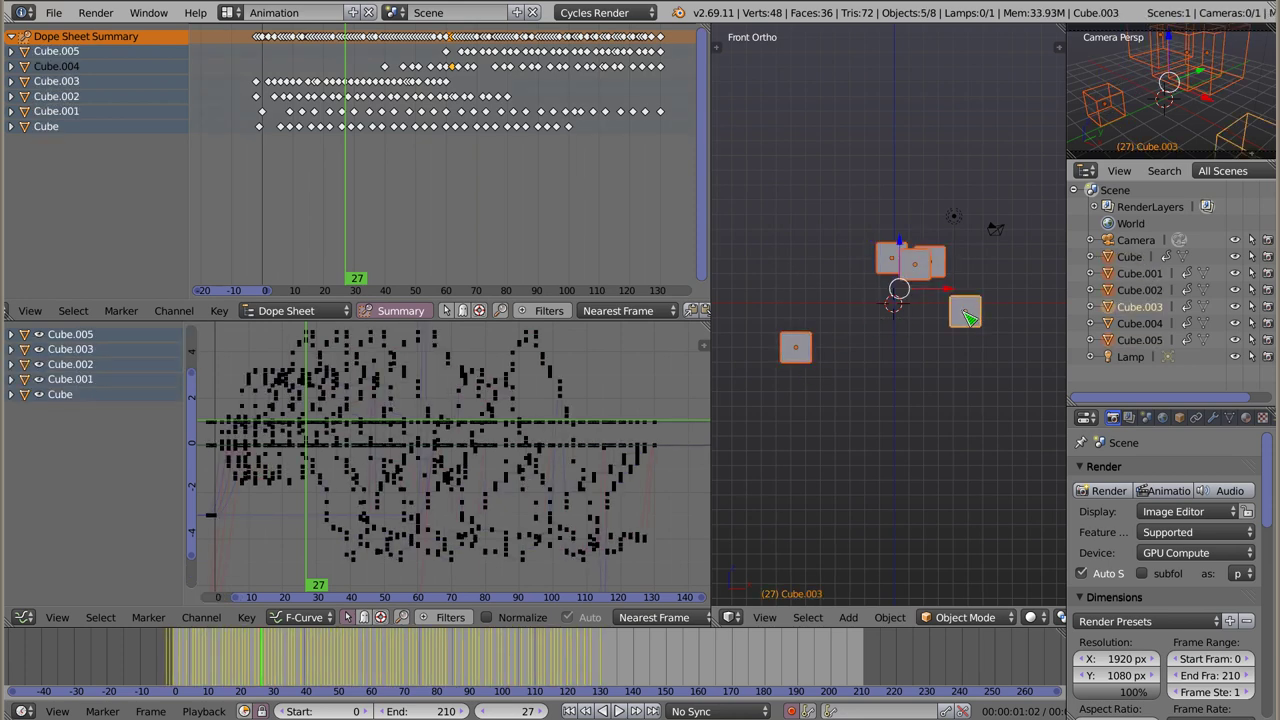
key("Delete")
Step: Delete the last cube, Cube.004, and add a new mesh cube to the empty scene
left_click(797, 348)
key("Delete")
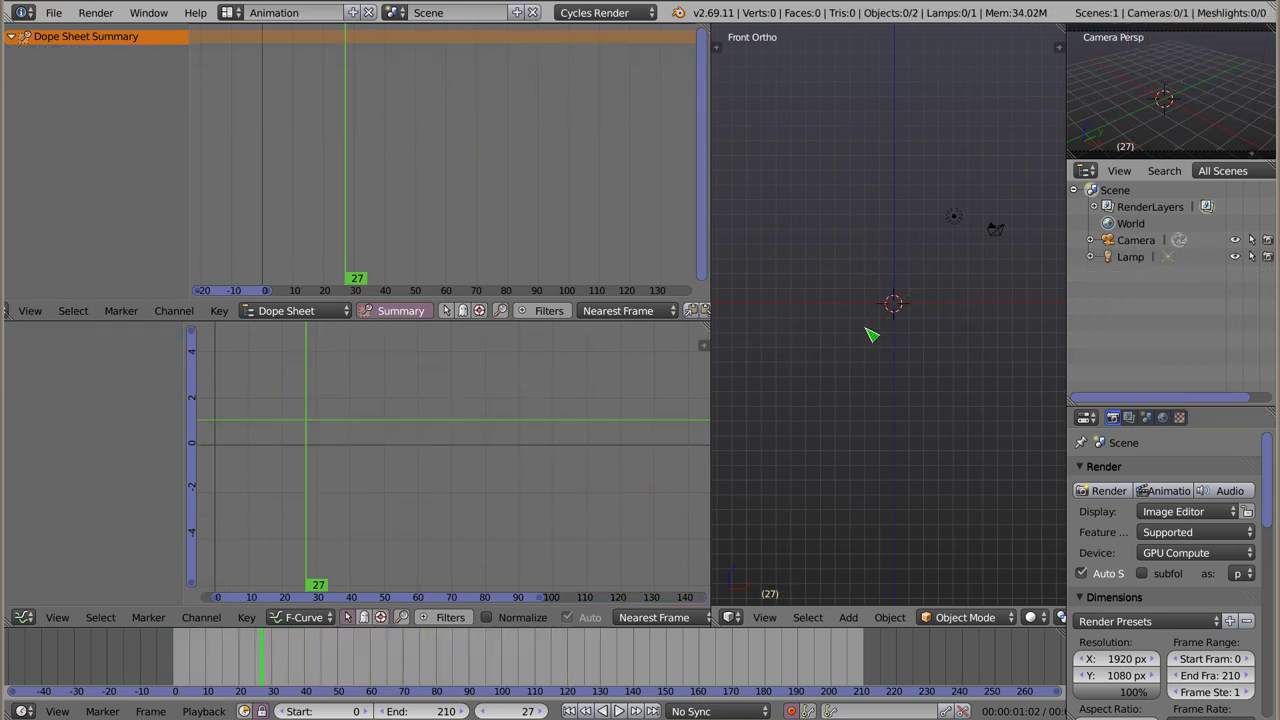
key("shift+a")
left_click(938, 338)
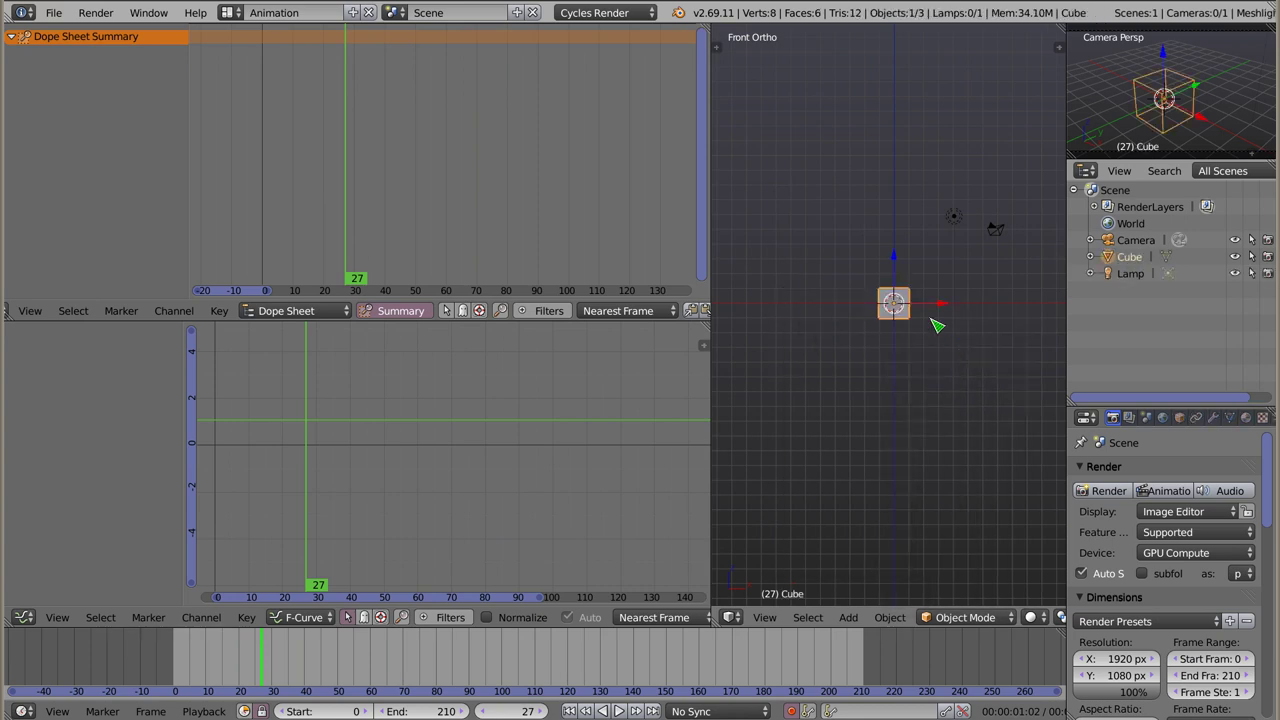
Step: Add a Basis and three shape keys, Key 1–3, in the cube's Object Data properties
mouse_move(826, 303)
middle_mouse_down()
mouse_move(855, 354)
mouse_move(934, 320)
mouse_move(774, 371)
mouse_move(900, 320)
mouse_move(930, 330)
middle_mouse_up()
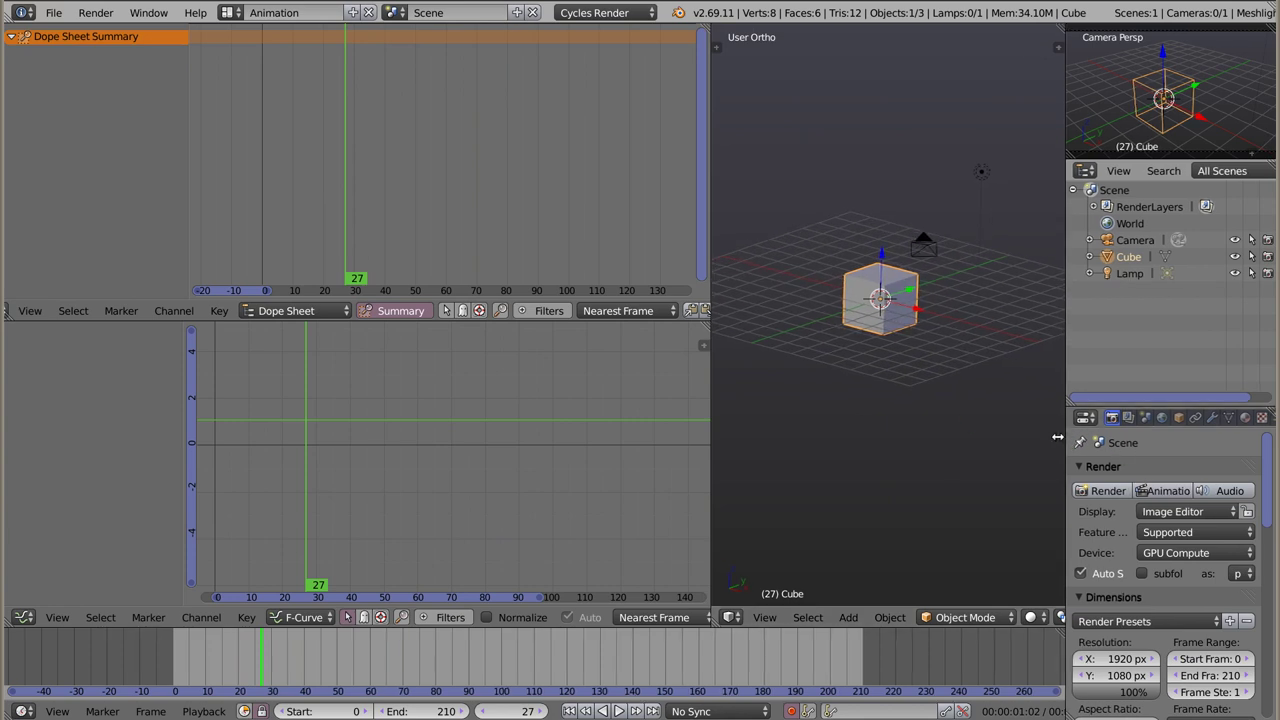
left_click_drag(1066, 434, 1036, 434)
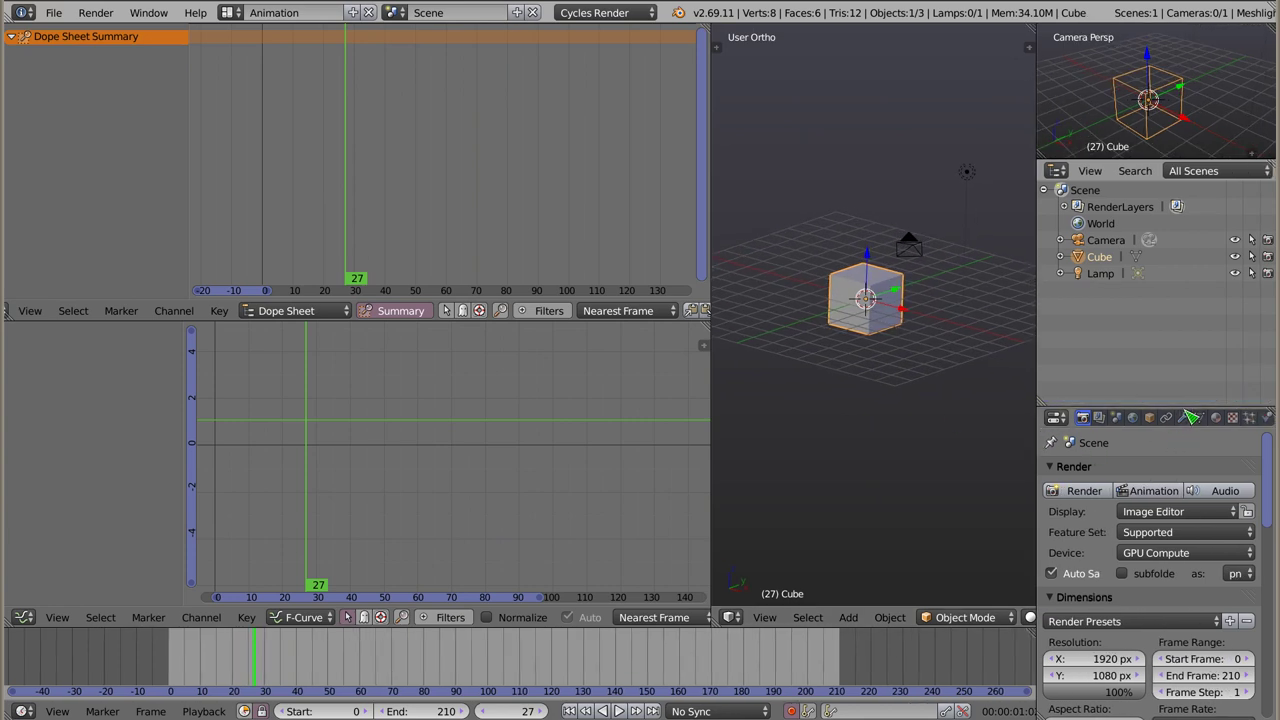
left_click_drag(1184, 406, 1190, 296)
left_click(1200, 305)
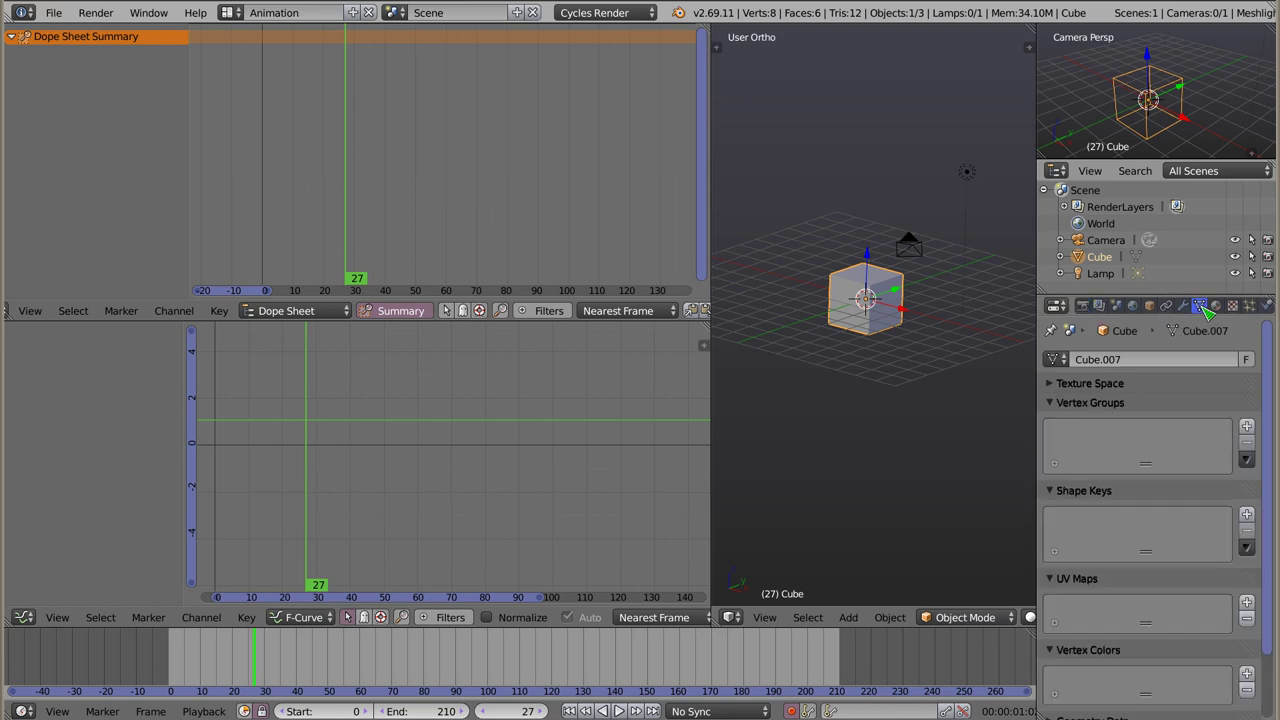
left_click(1190, 489, "ctrl")
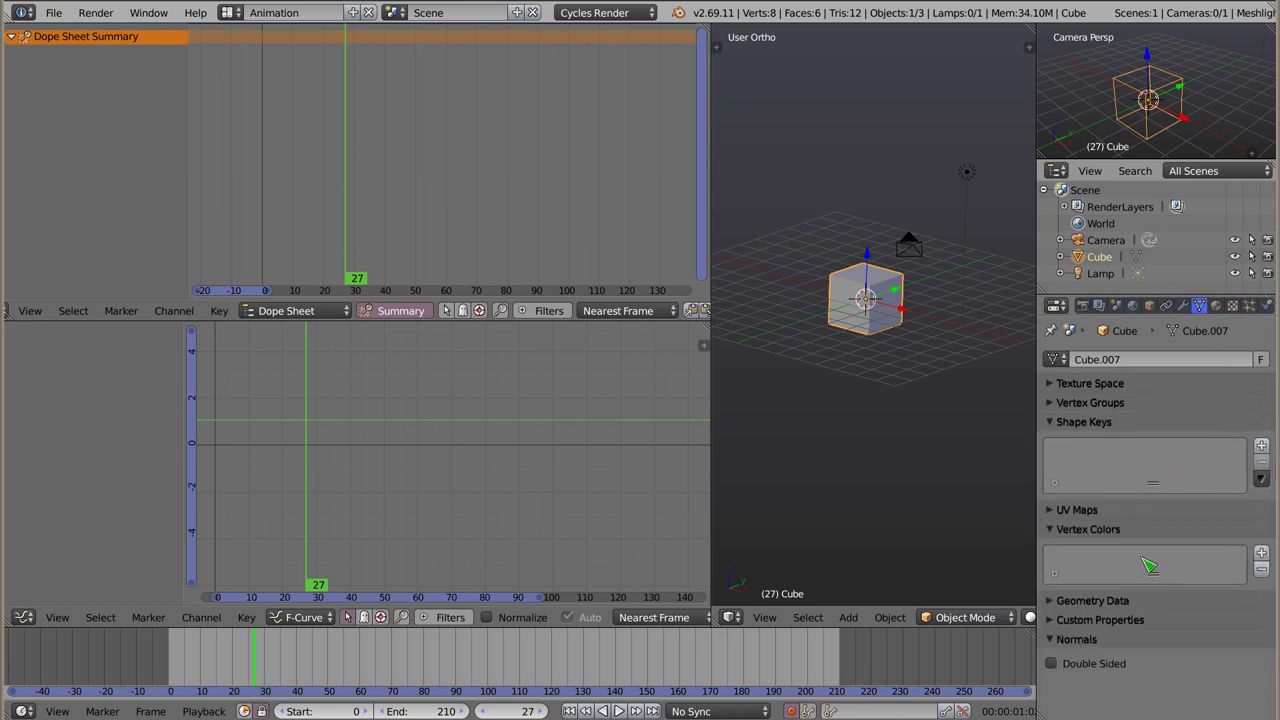
left_click(1262, 447)
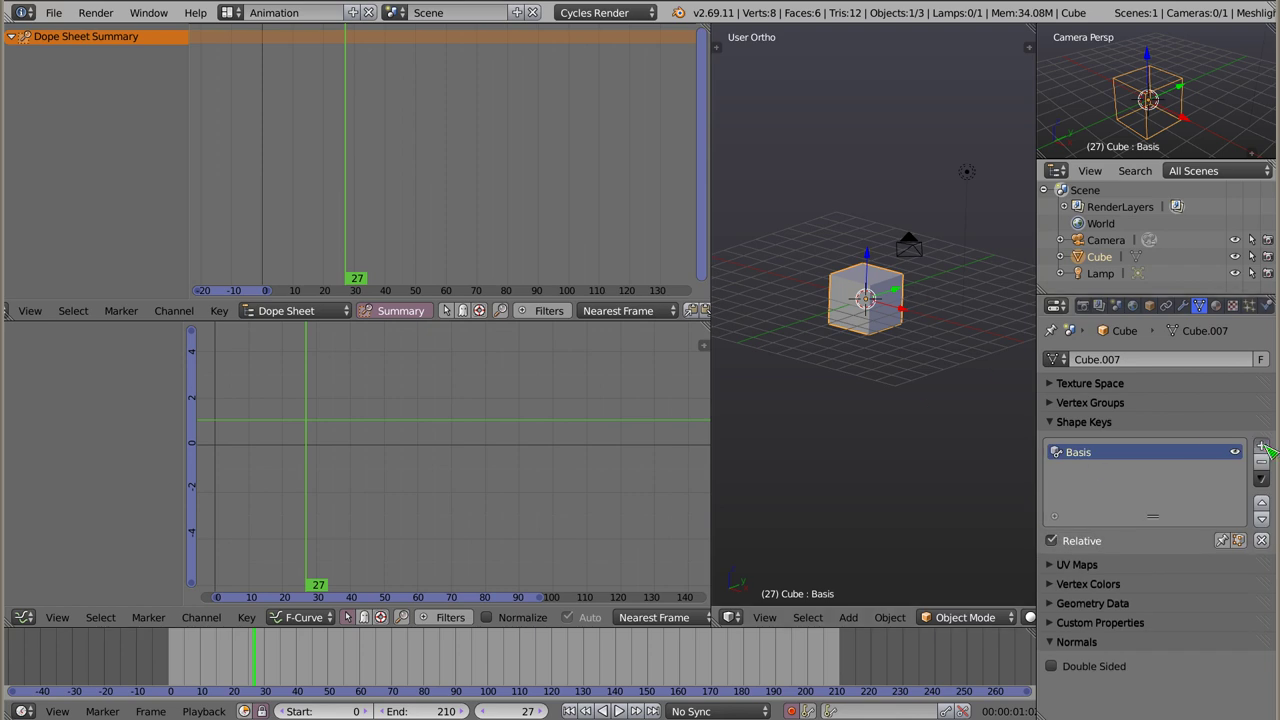
left_click(1262, 447)
left_click(1246, 446)
left_click(1246, 446)
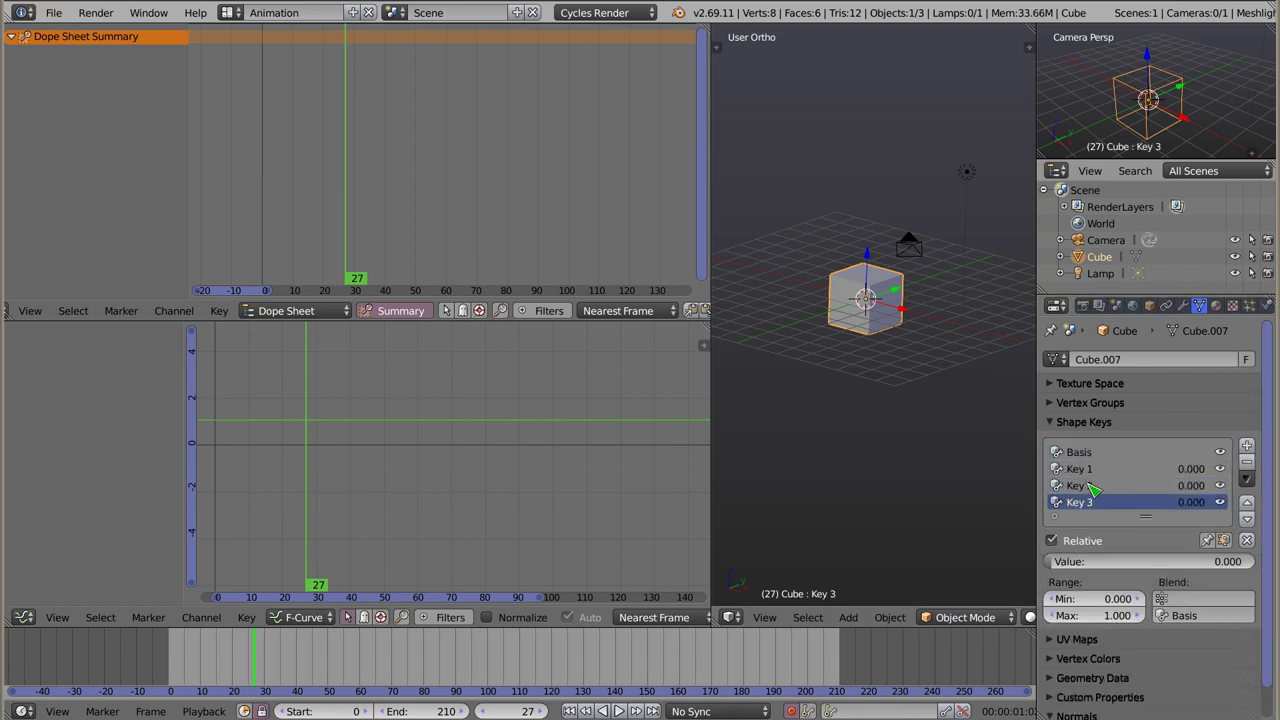
Step: Shape Key 1 into a long bar by scaling the cube along X
left_click(1085, 470)
key("Tab")
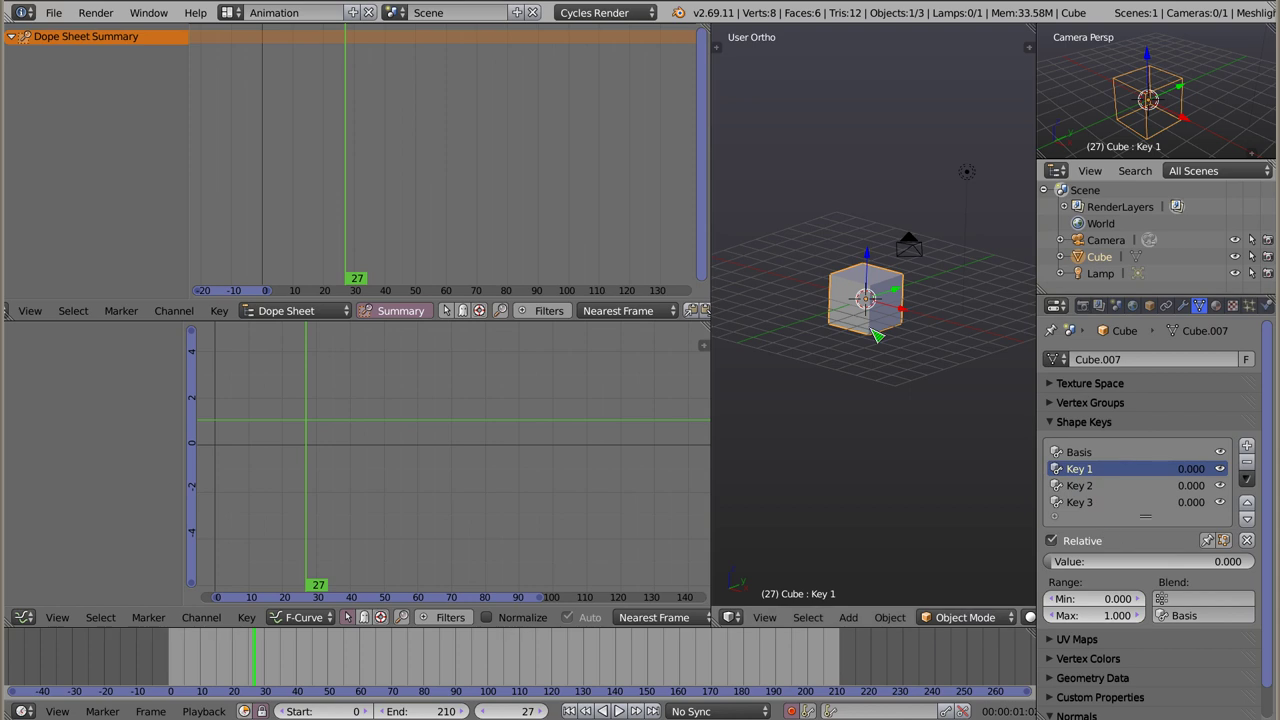
key("s")
key("x")
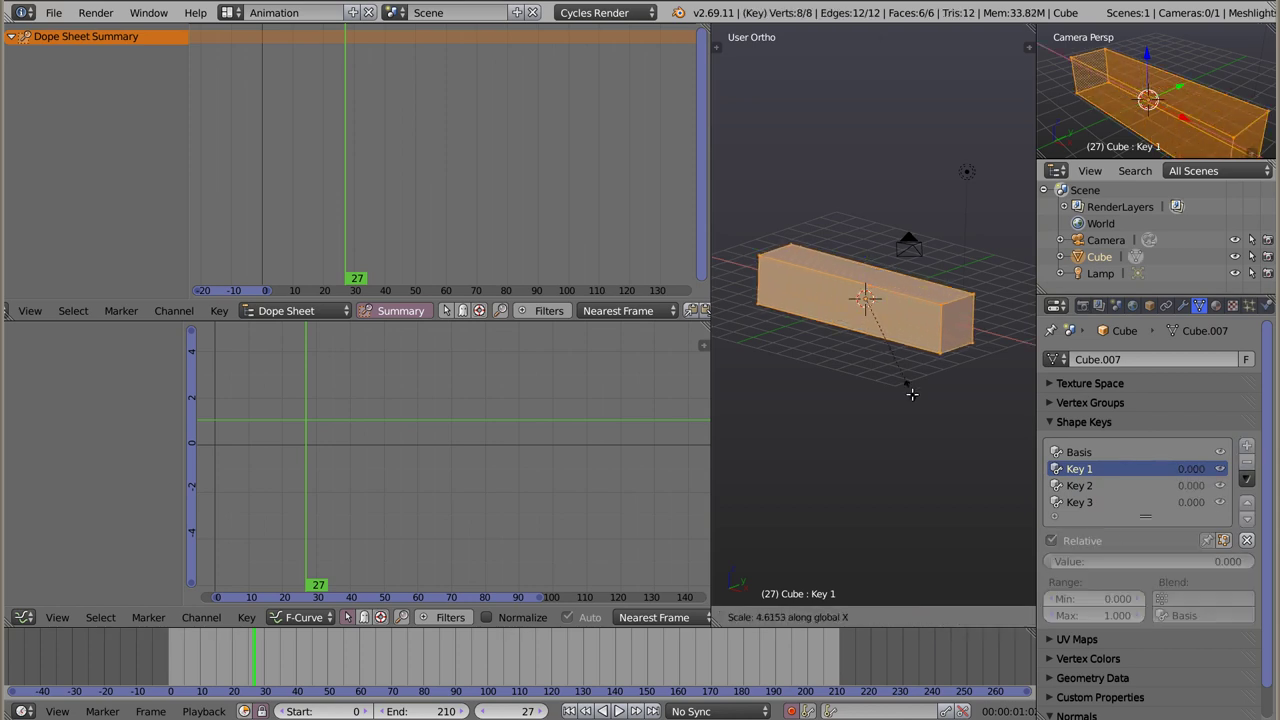
left_click(930, 422)
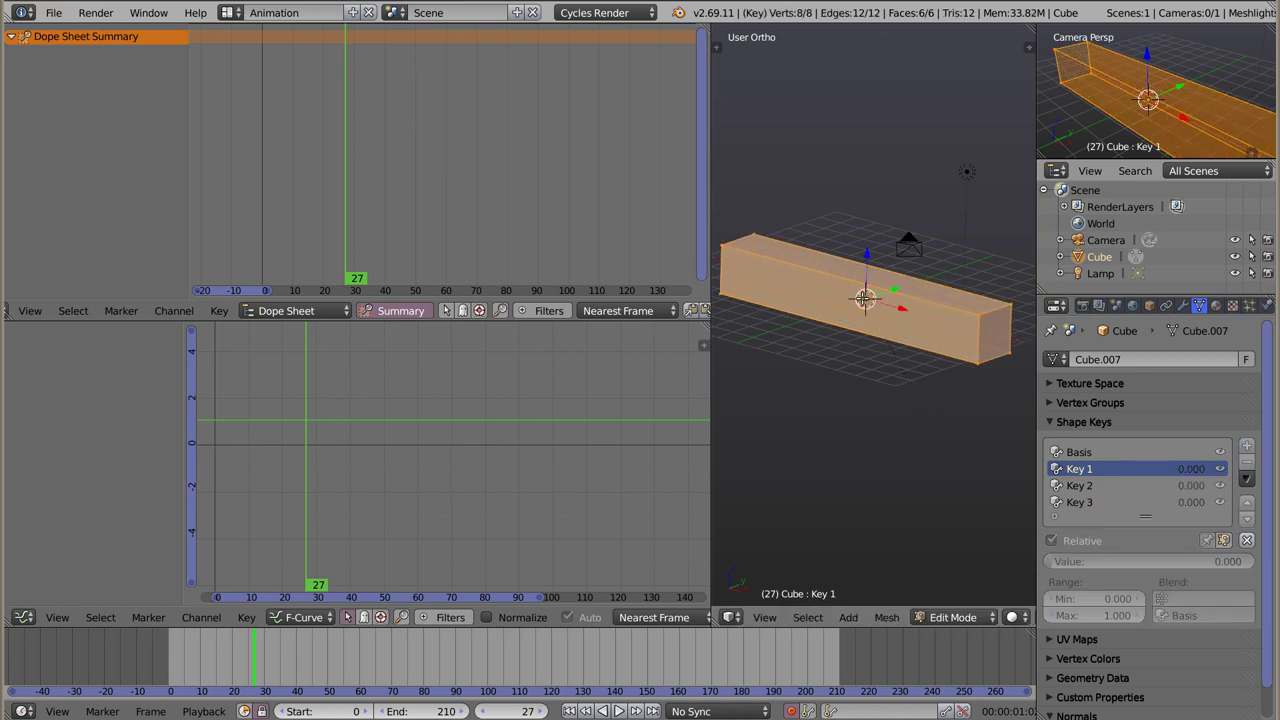
key("ctrl+z")
Step: Shape Key 2 into a tall column by scaling the cube along Z
left_click(1080, 485)
key("s")
key("z")
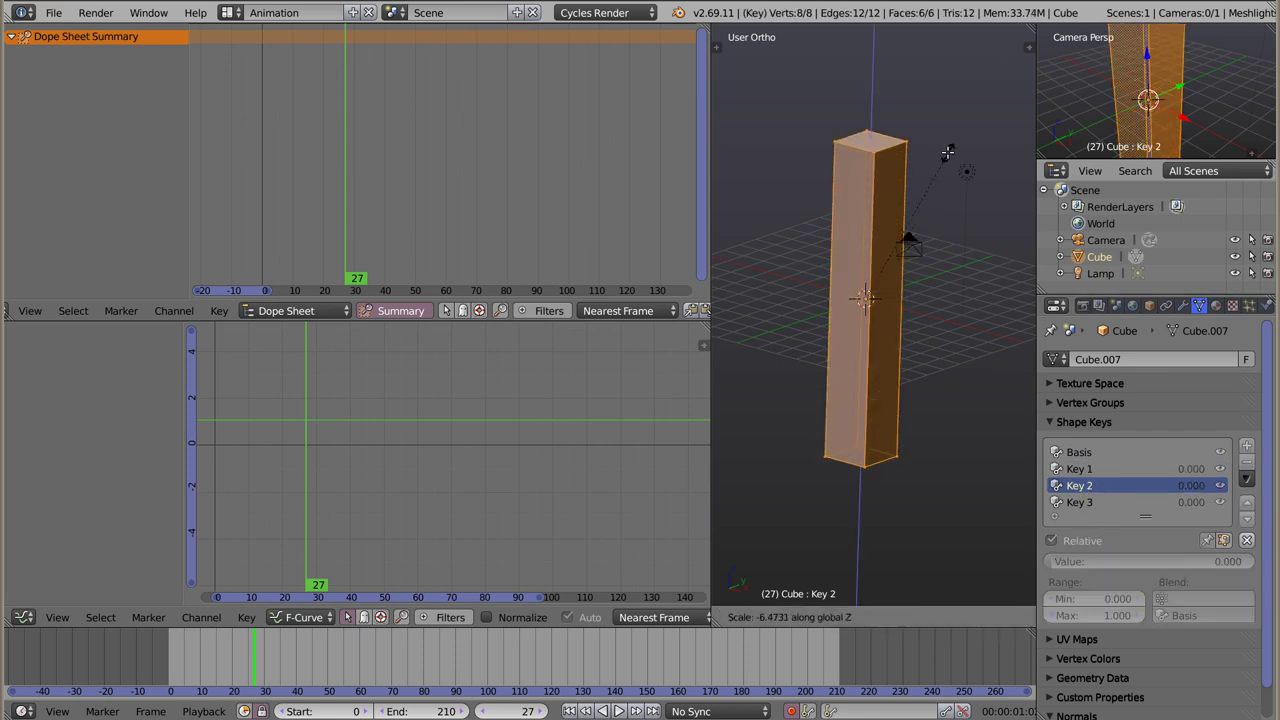
left_click(948, 152)
key("Tab")
Step: Try a Y-axis stretch for Key 3, then preview the Key 1 and Key 2 shapes
left_click(1079, 502)
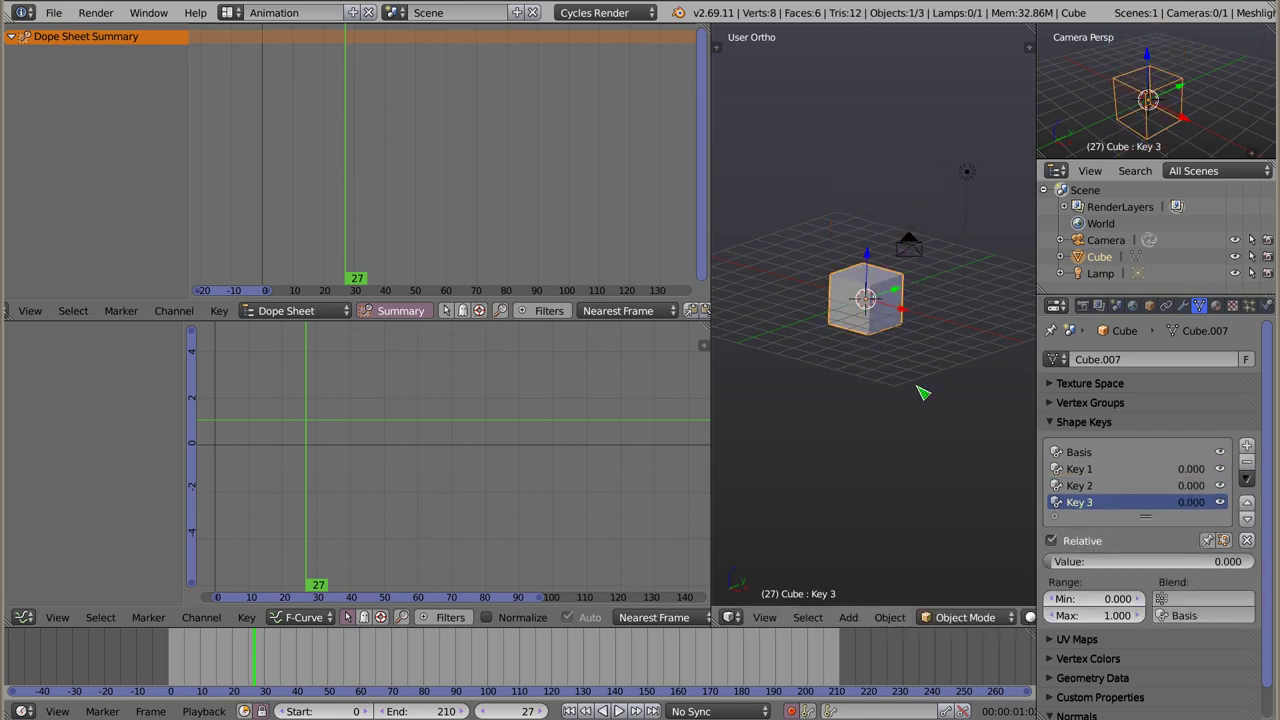
key("Tab")
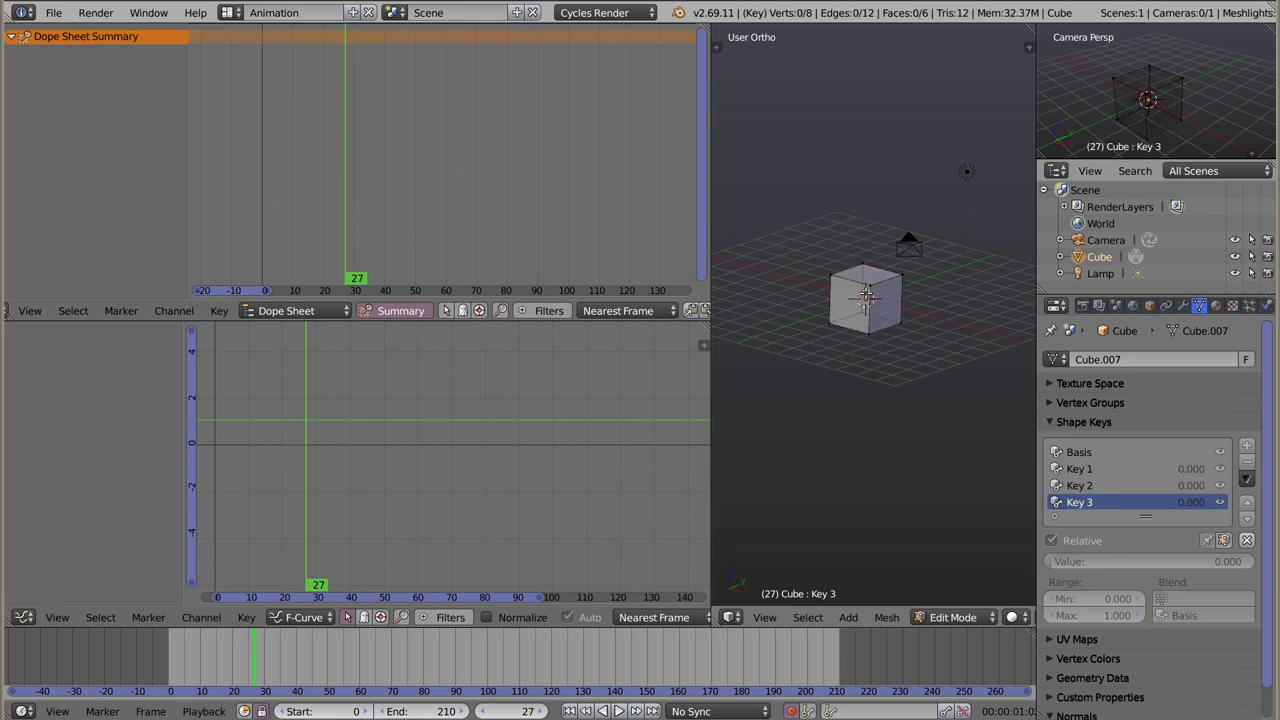
key("a")
key("s")
key("y")
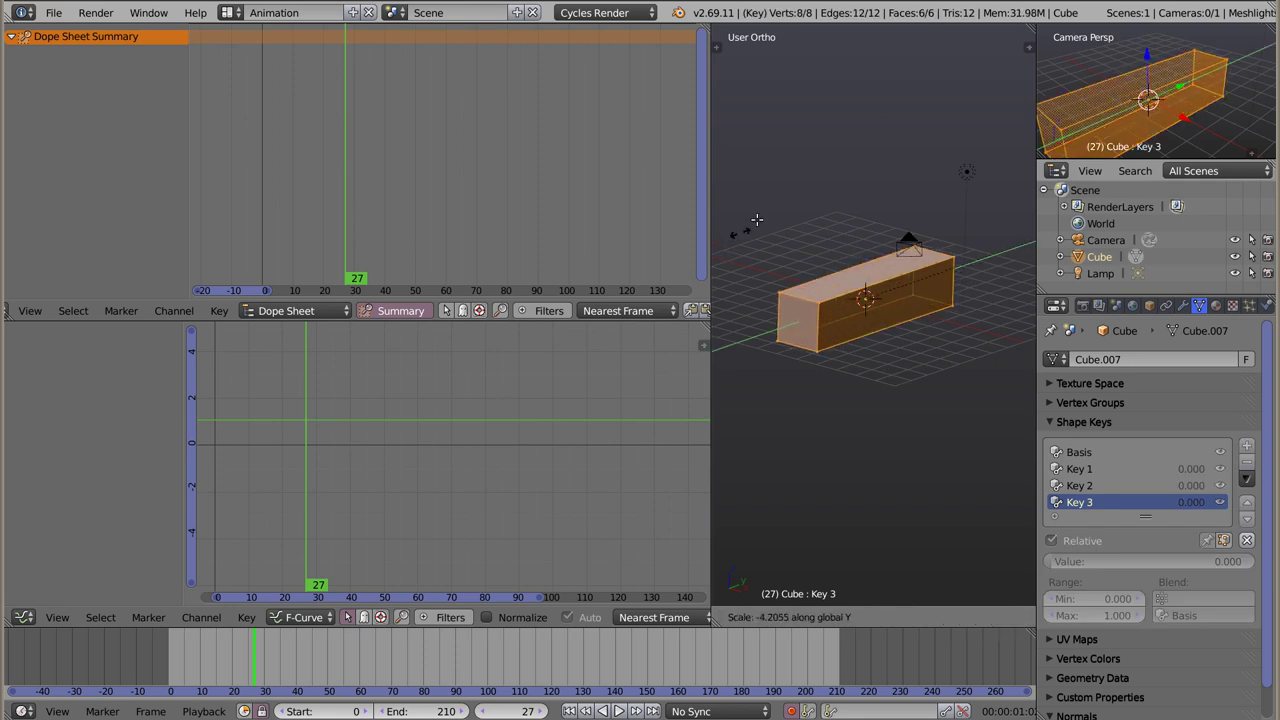
key("Escape")
key("Tab")
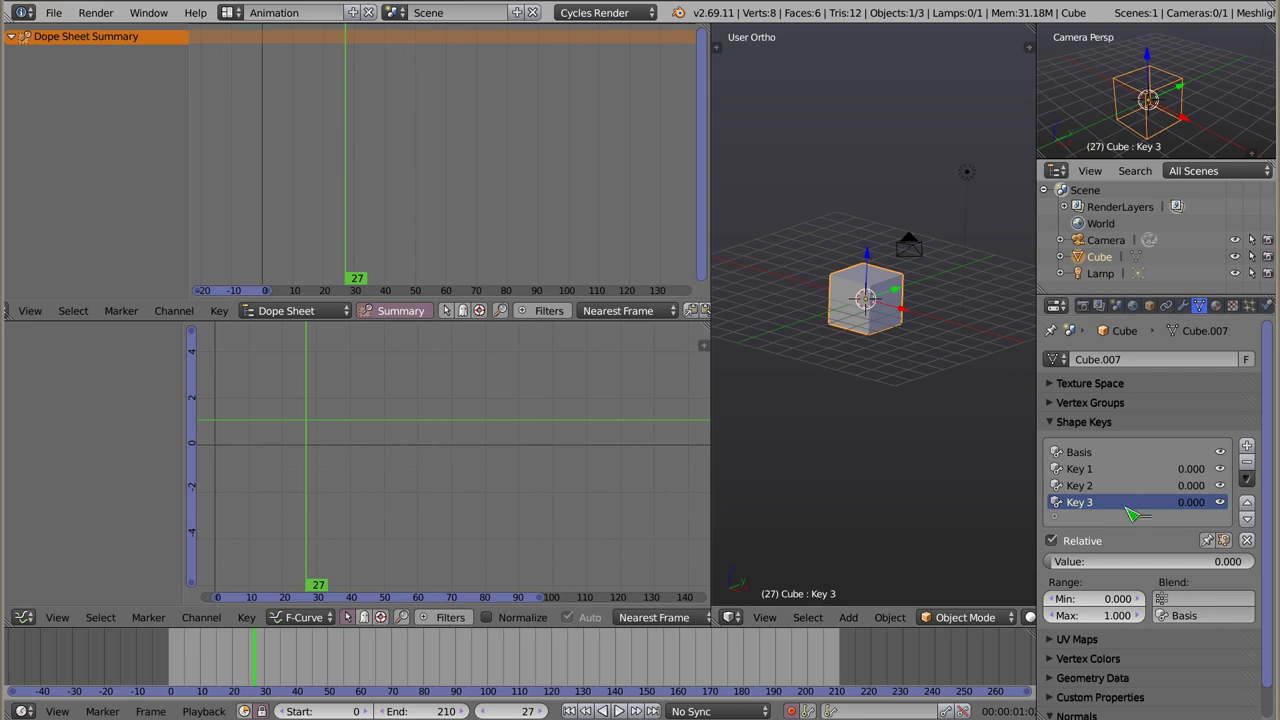
left_click(1080, 469)
left_click(1080, 485)
Step: Switch the Dope Sheet to the Shape Key Editor to list the cube's shape keys
left_click(1080, 502)
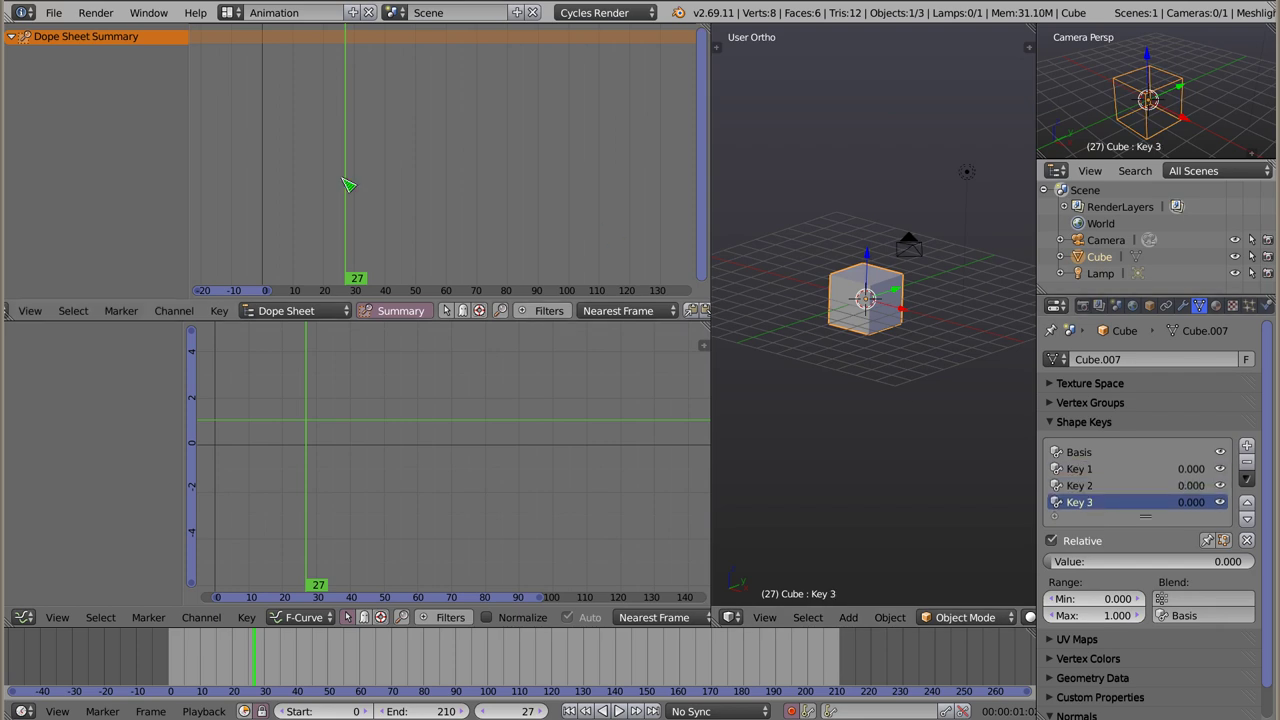
left_click(316, 311)
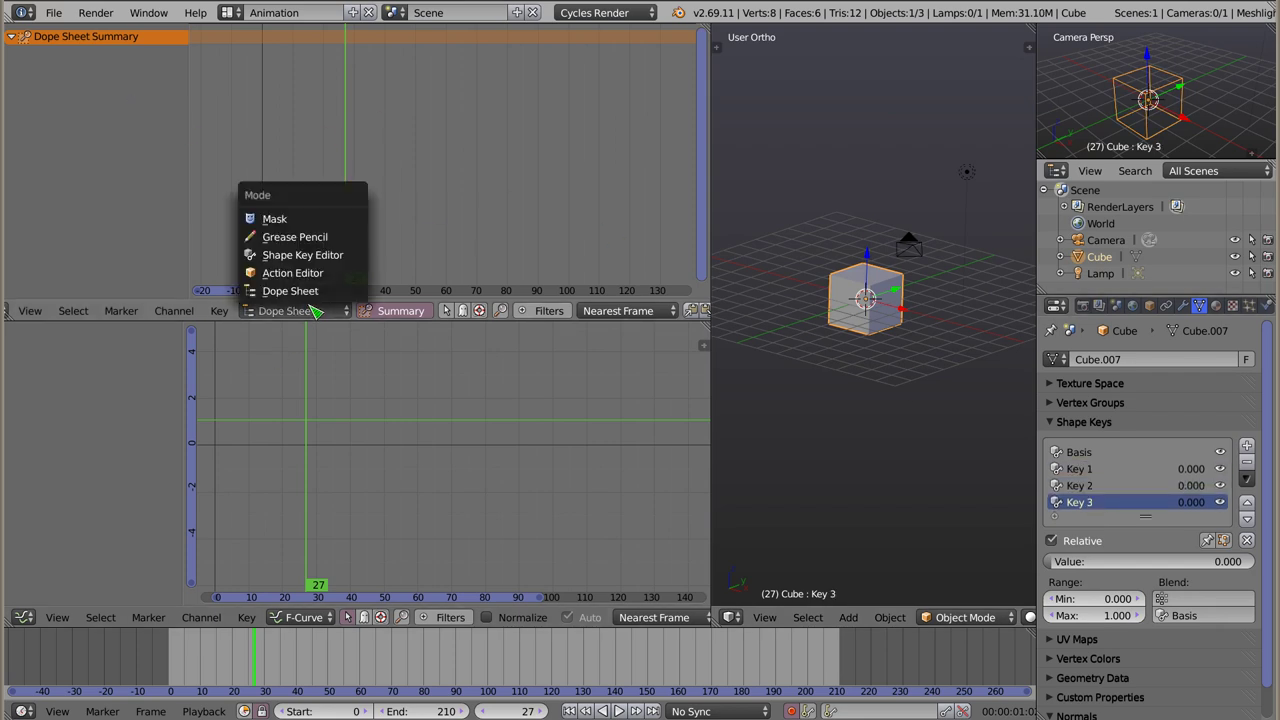
left_click(316, 261)
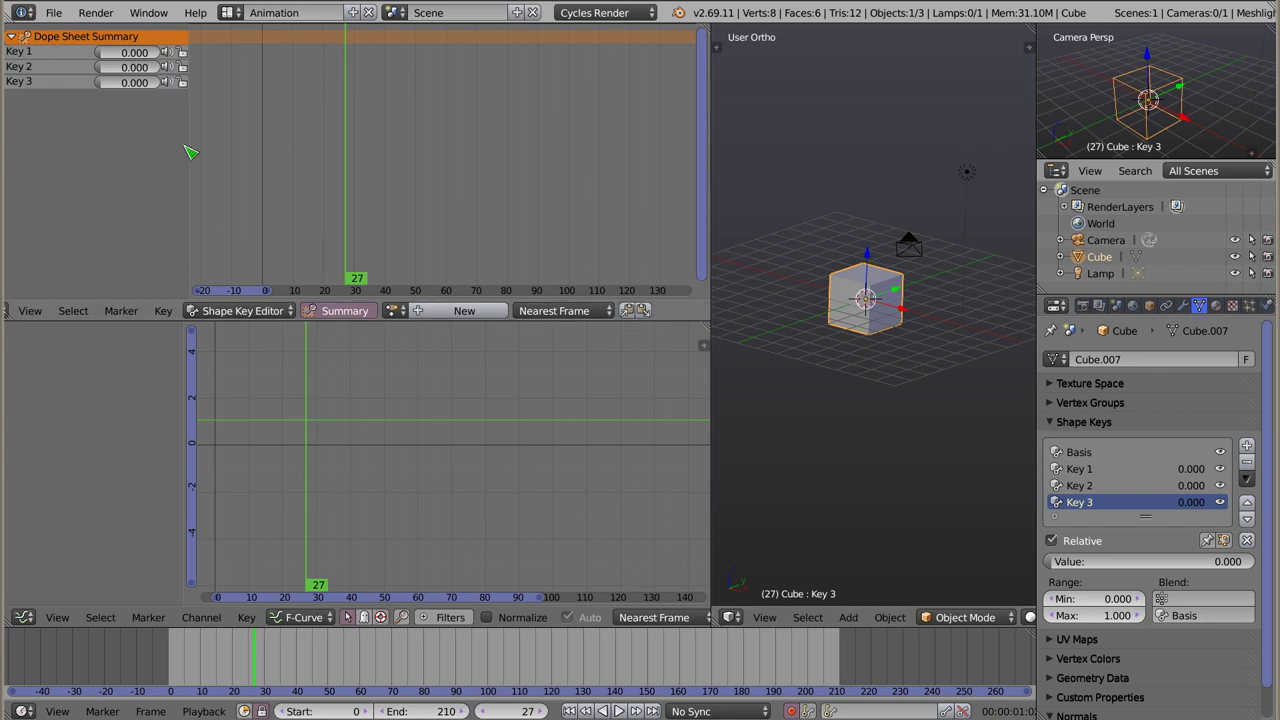
left_click_drag(187, 147, 165, 205)
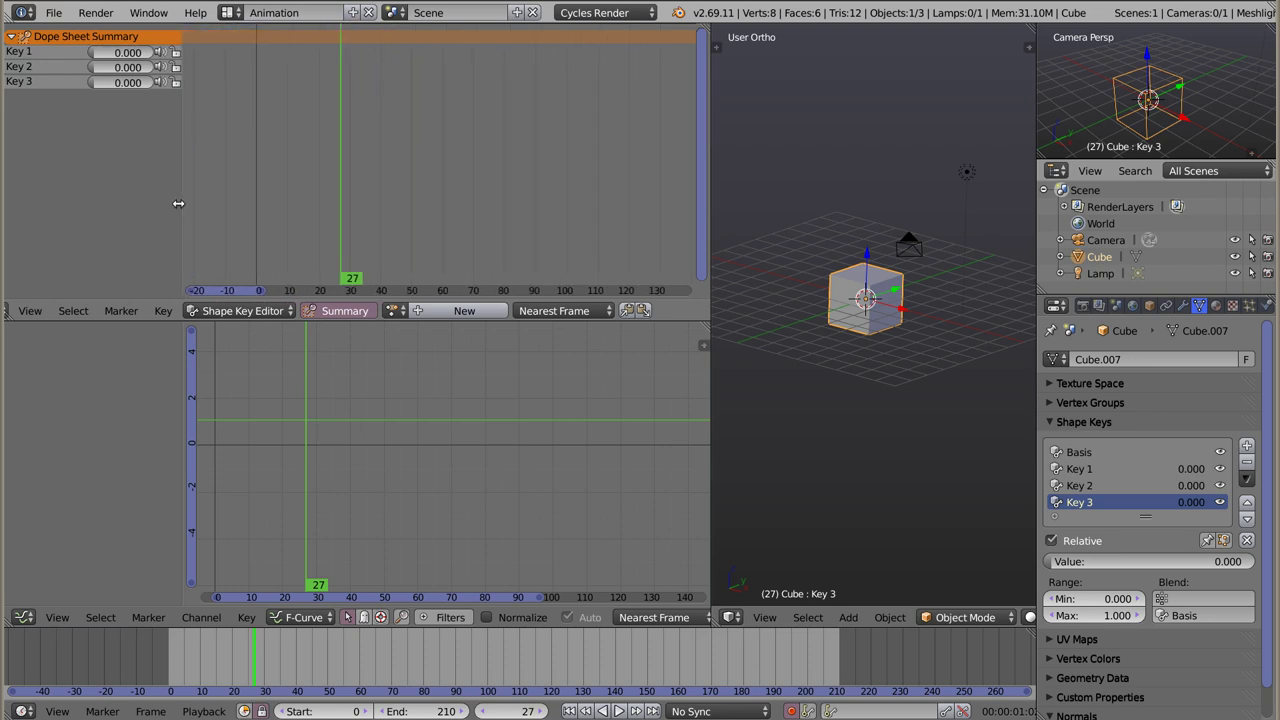
Step: Keyframe Key 1–3 at 0.000 on frame 0, then at frame 20 raise Key 1 to 1.000
key("shift+Left")
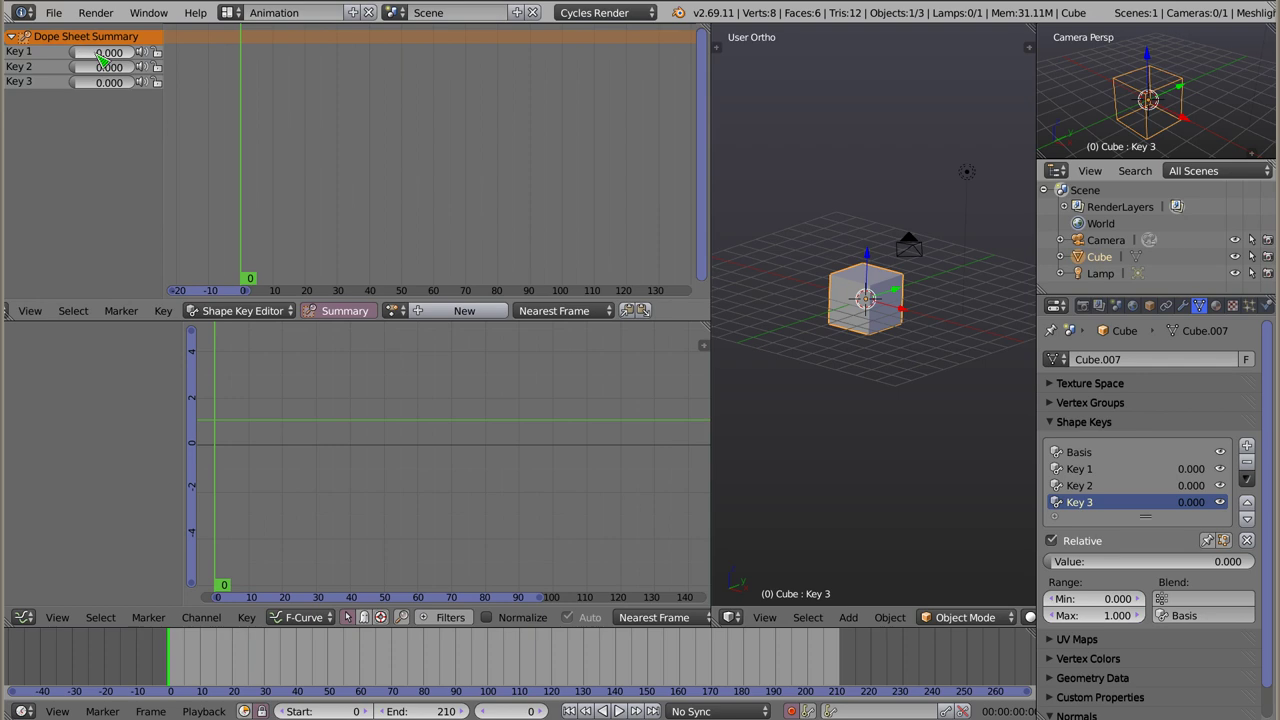
key("i")
left_click_drag(101, 58, 101, 58)
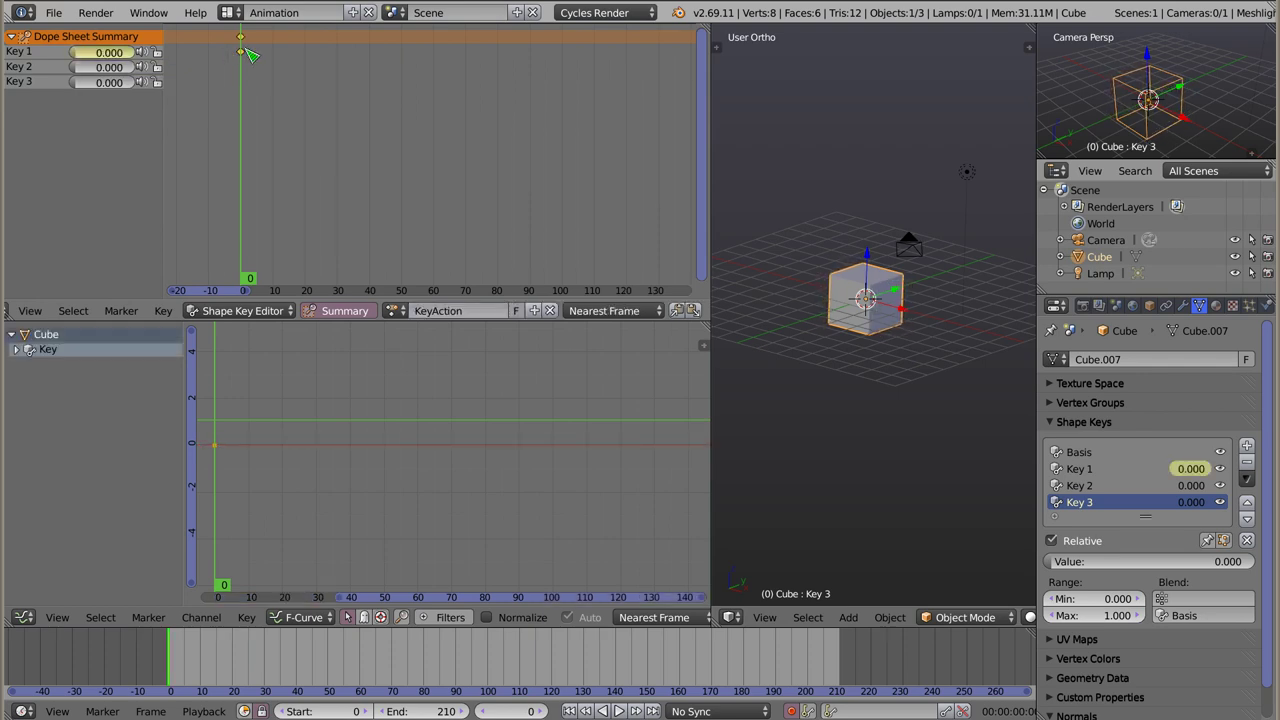
key("i")
left_click_drag(111, 66, 111, 66)
key("i")
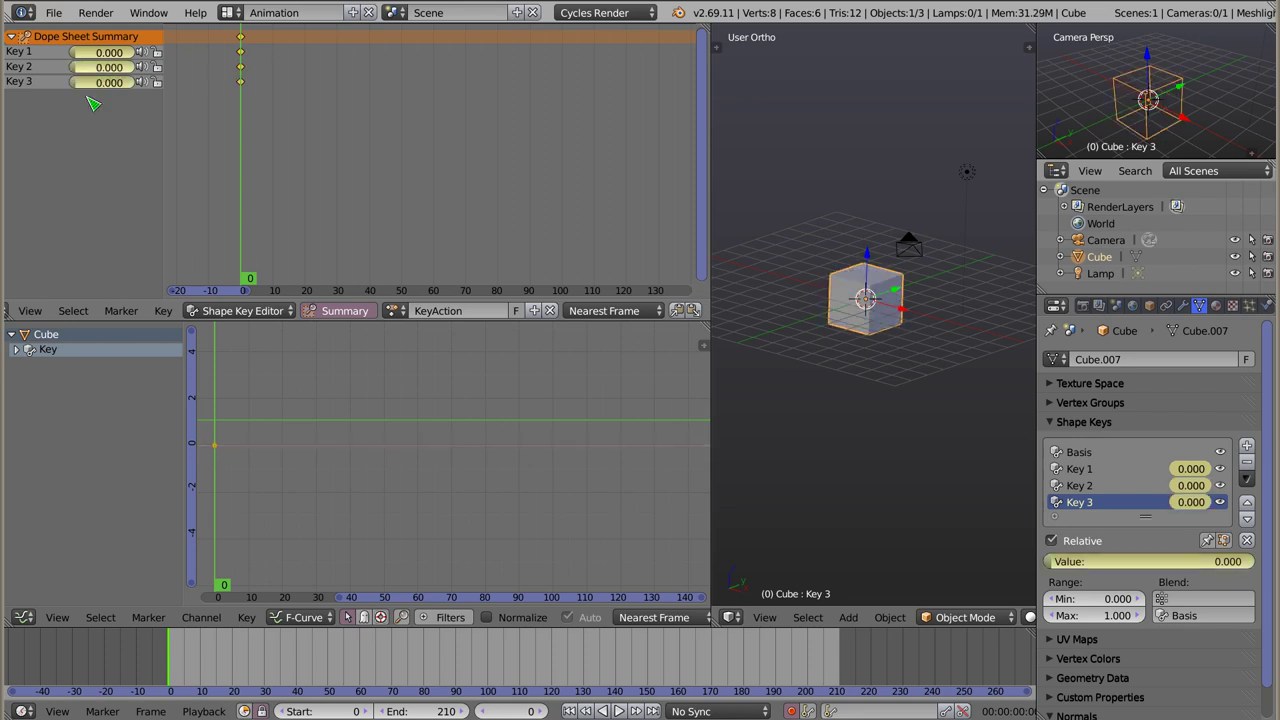
mouse_move(268, 191)
left_mouse_down()
mouse_move(277, 171)
mouse_move(314, 173)
left_mouse_up()
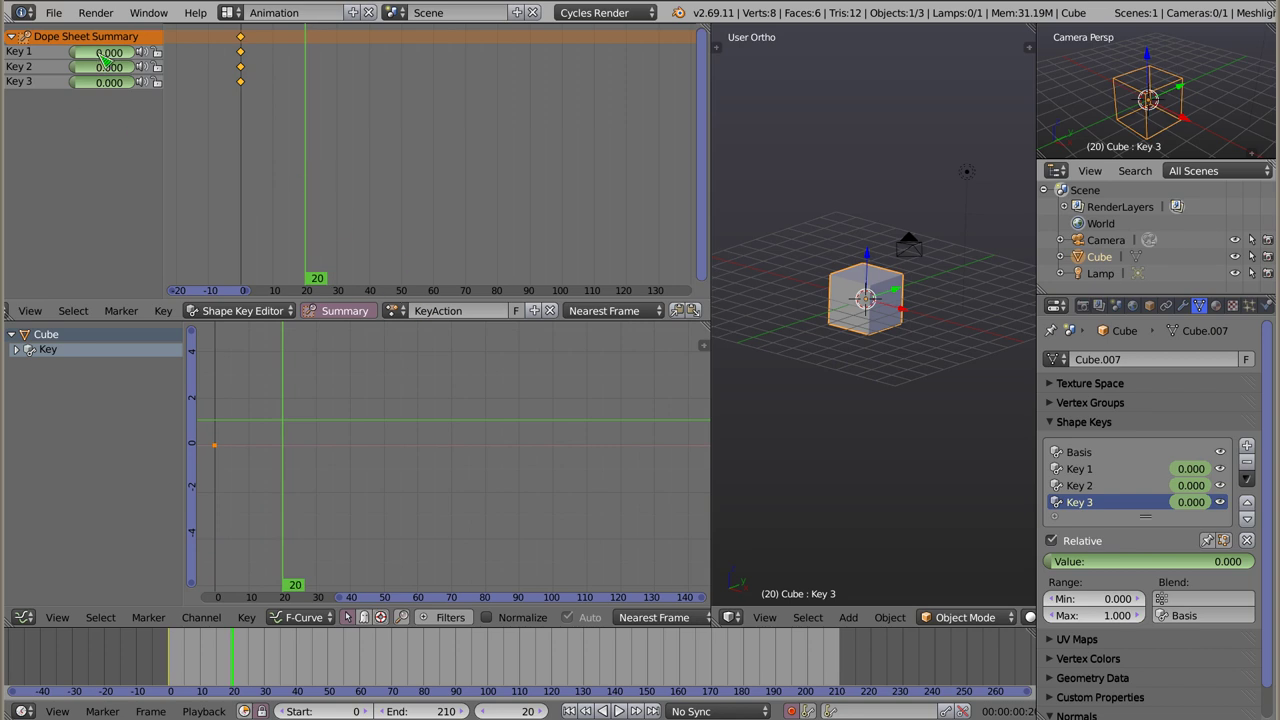
left_click_drag(105, 52, 135, 52)
Step: Keyframe Key 1 at 1.000, Key 2, and Key 3 at about 0.056 on frame 20
key("i")
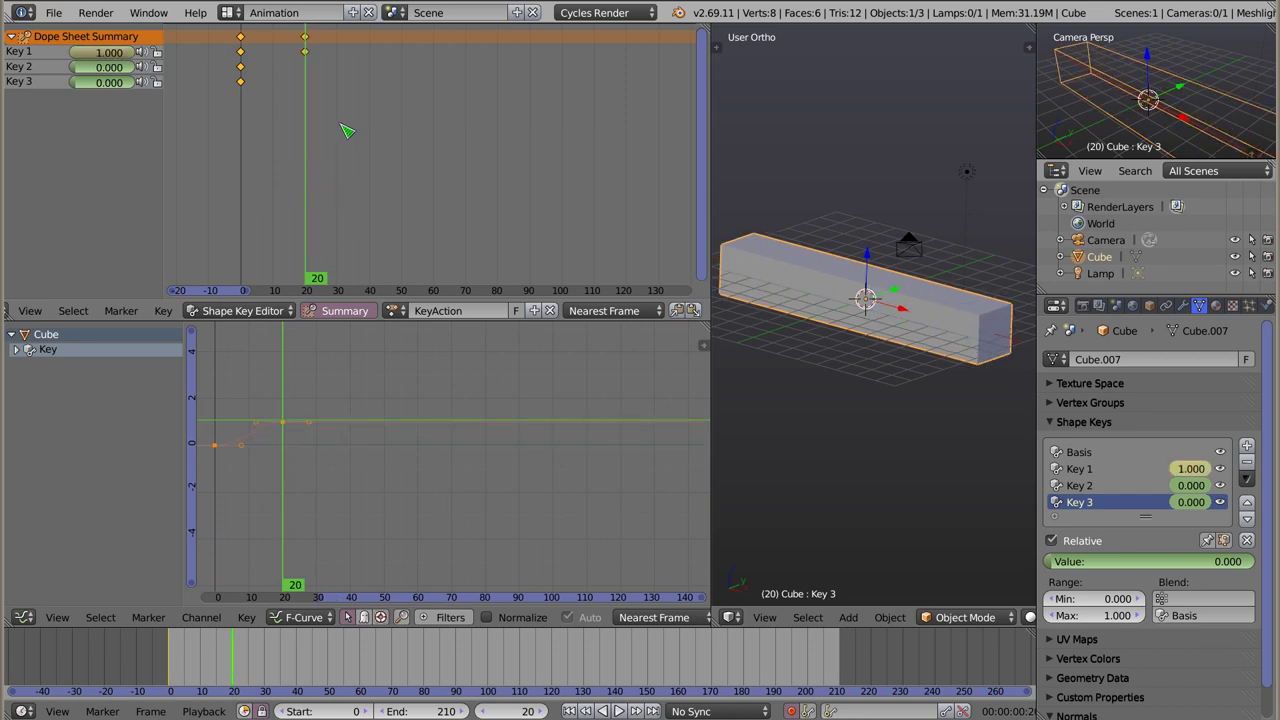
key("i")
key("i")
left_click_drag(105, 82, 105, 82)
key("i")
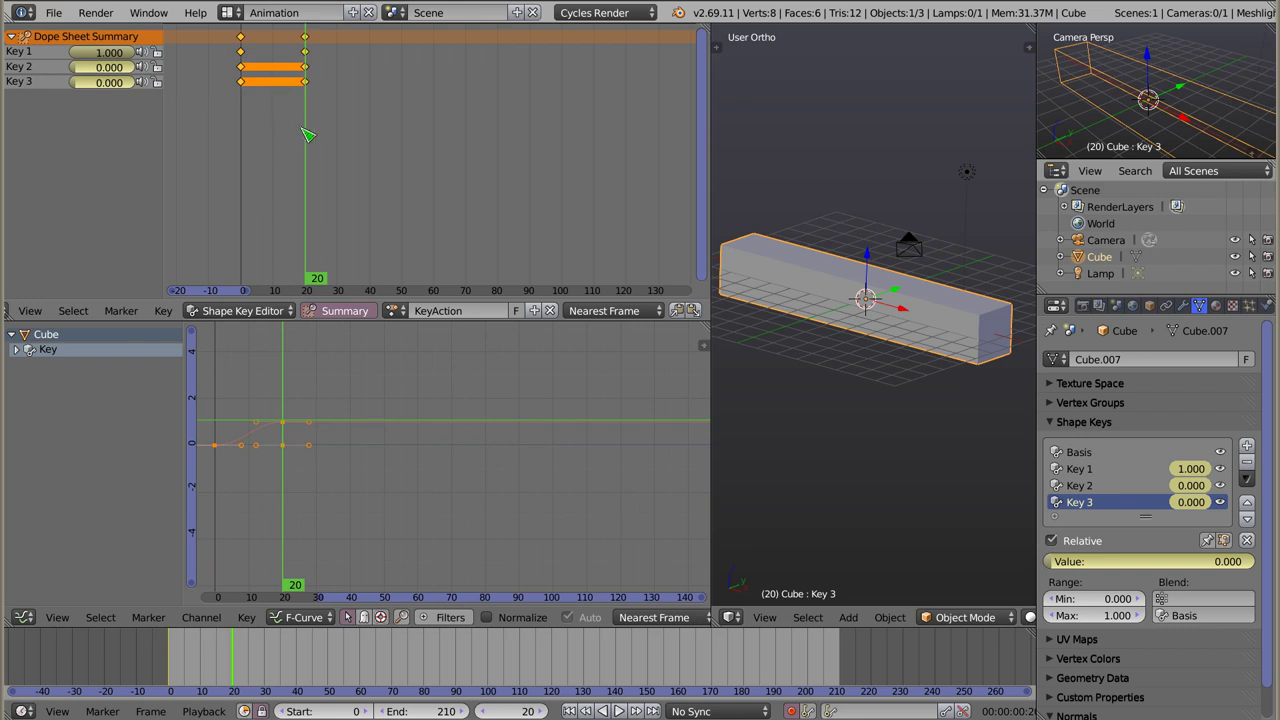
Step: Adjust the shape-key values at frame 40 and keyframe them
left_click_drag(310, 140, 372, 152)
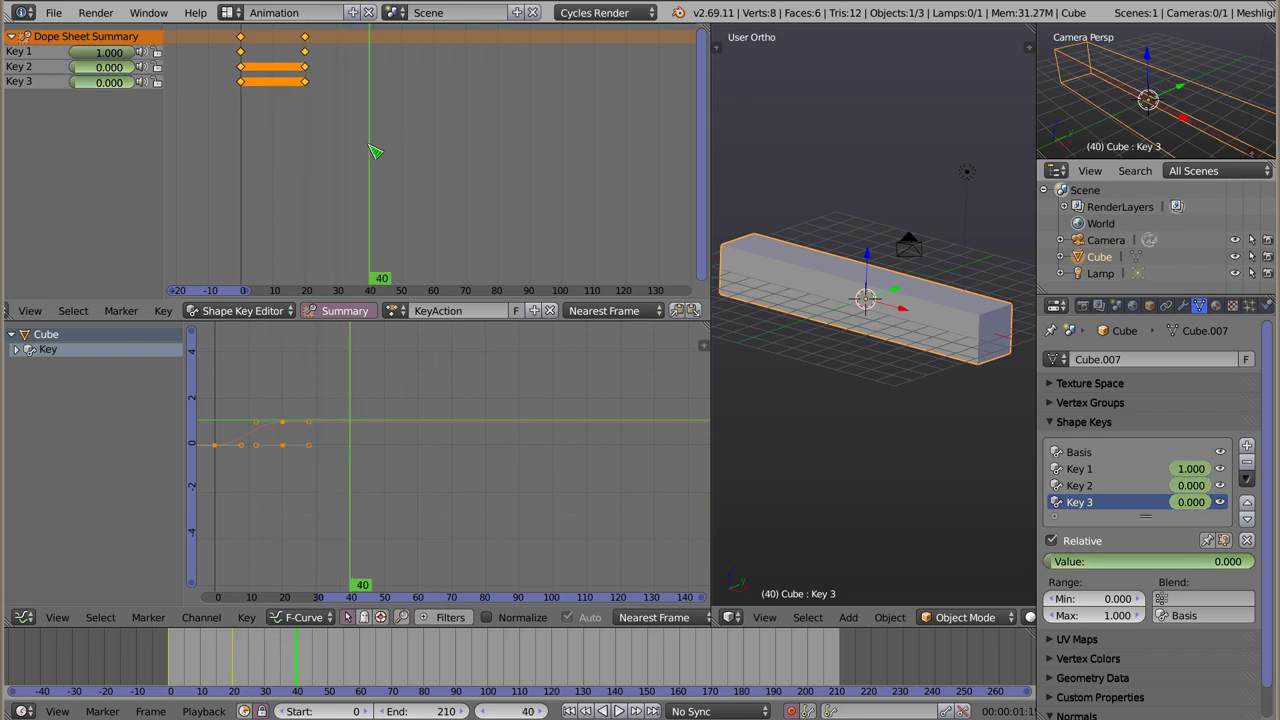
key("i")
mouse_move(108, 67)
left_mouse_down()
mouse_move(128, 67)
mouse_move(100, 82)
left_mouse_up()
key("i")
Step: Keyframe all three shape keys at 1.000 on frame 60, then return to frame 0
left_click_drag(372, 120, 437, 130)
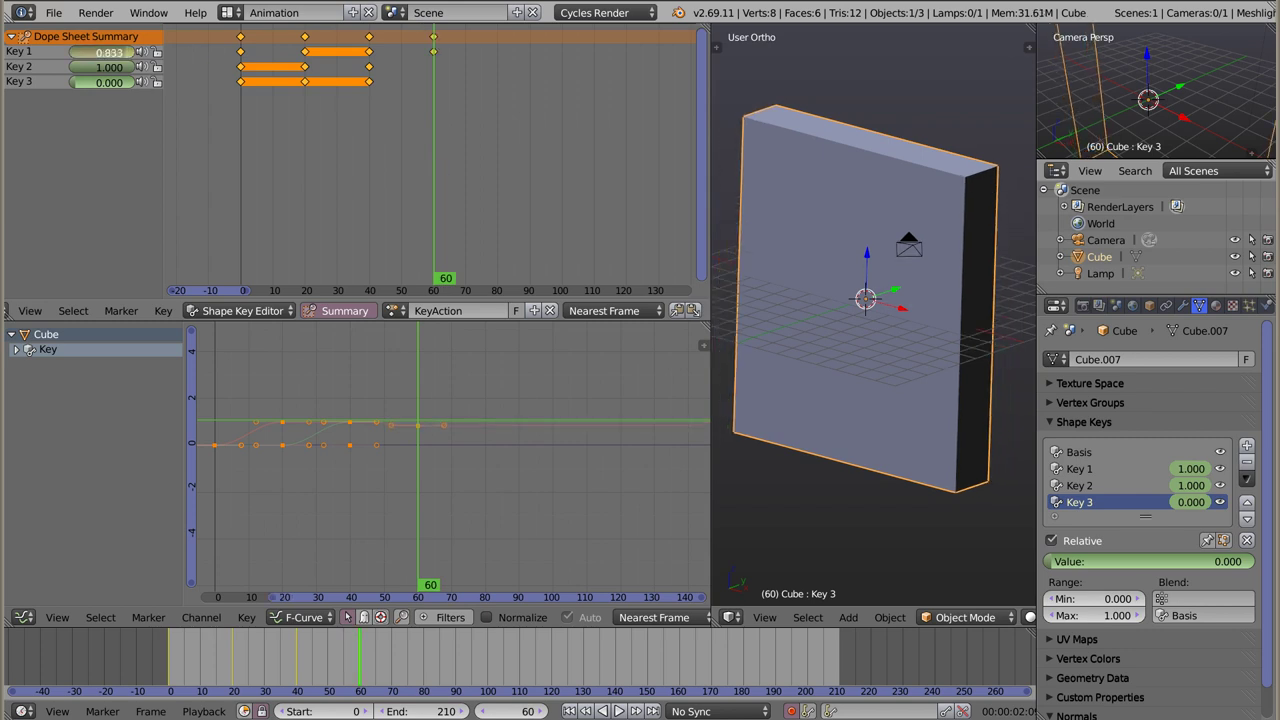
key("i")
left_click_drag(110, 67, 145, 90)
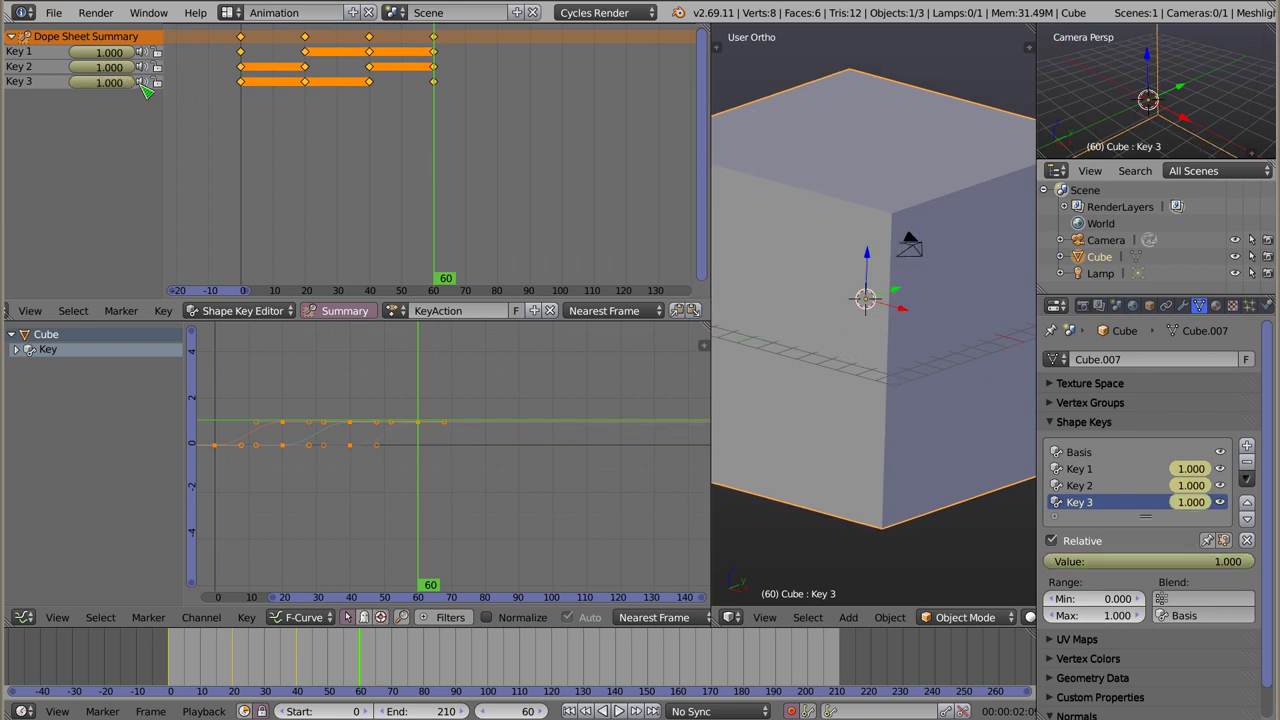
scroll(830, 253, "down", 5)
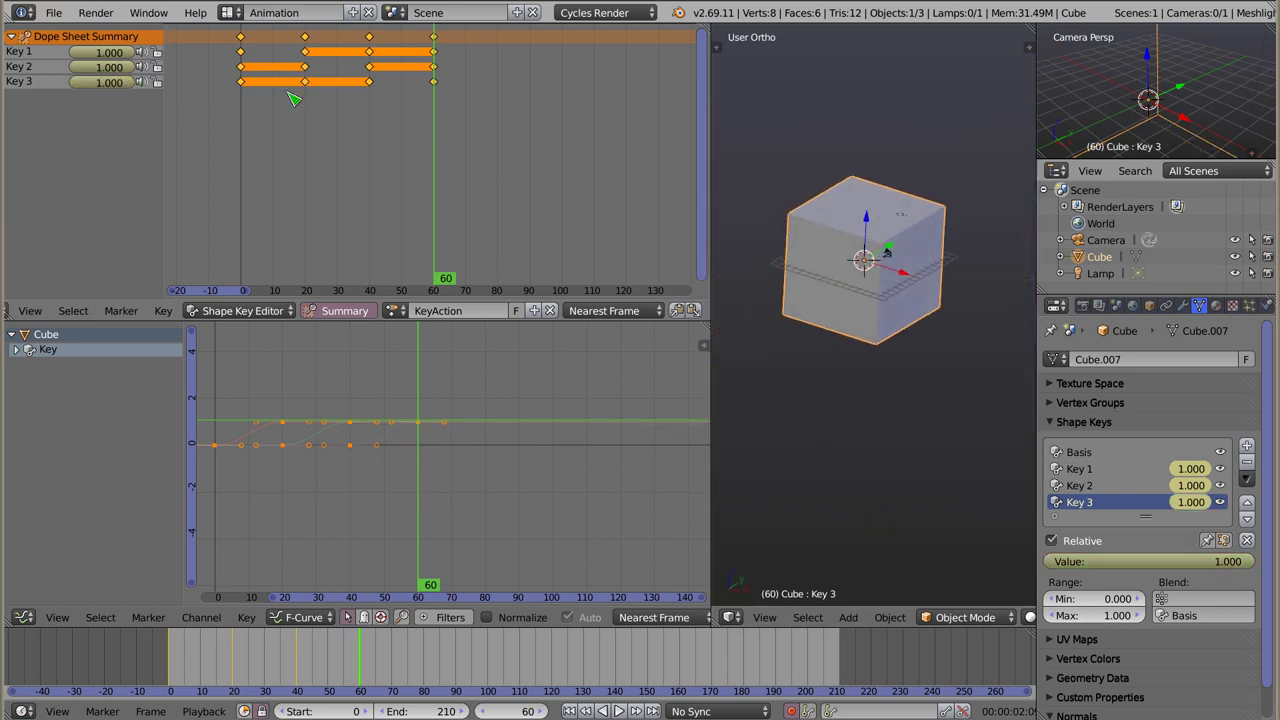
left_click(238, 110)
mouse_move(243, 160)
left_mouse_down()
mouse_move(474, 152)
mouse_move(249, 158)
mouse_move(449, 171)
mouse_move(211, 181)
left_mouse_up()
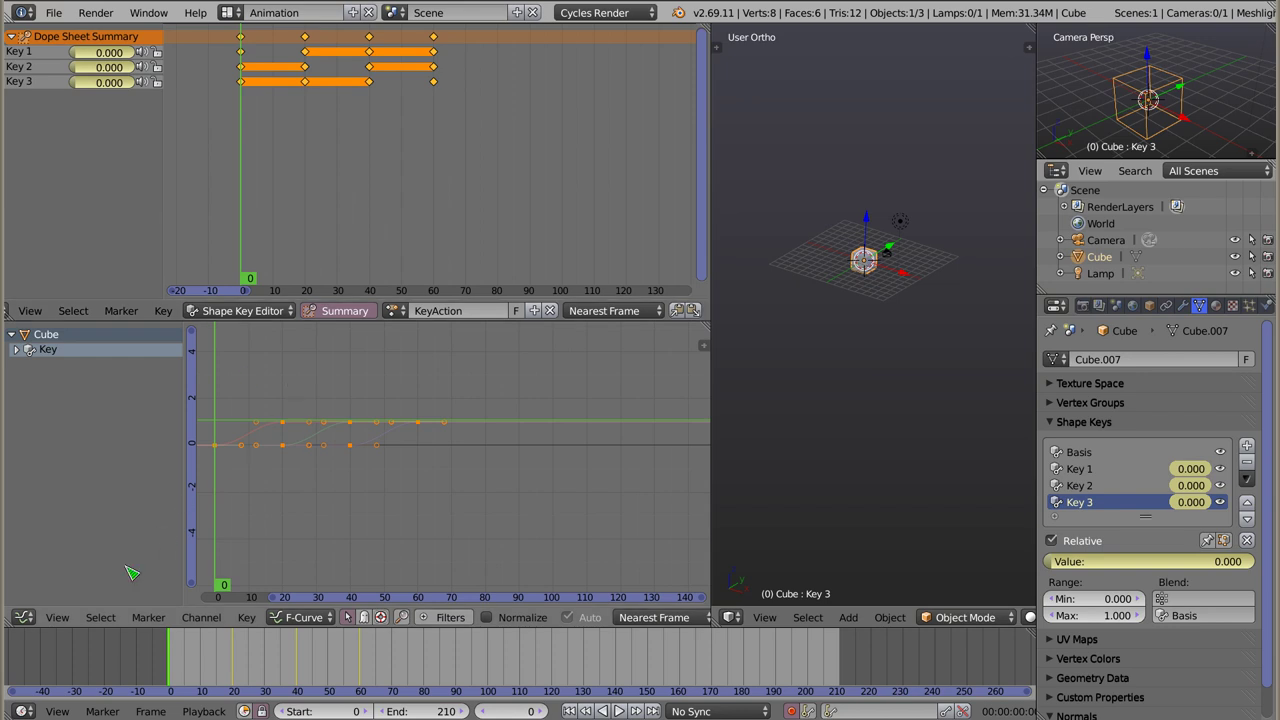
Step: Enable Show Sliders, expand the Key channel, and zoom the curves to frames 0–30
left_click(58, 617)
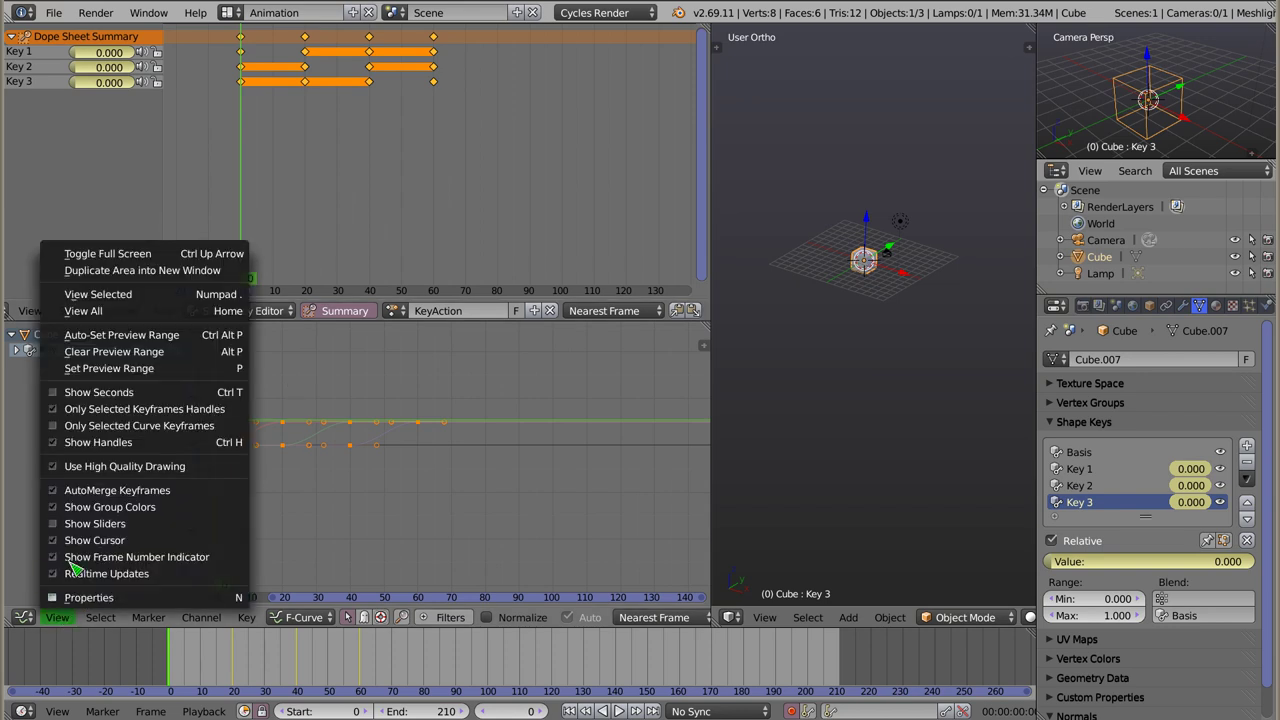
left_click(85, 532)
left_click(17, 350)
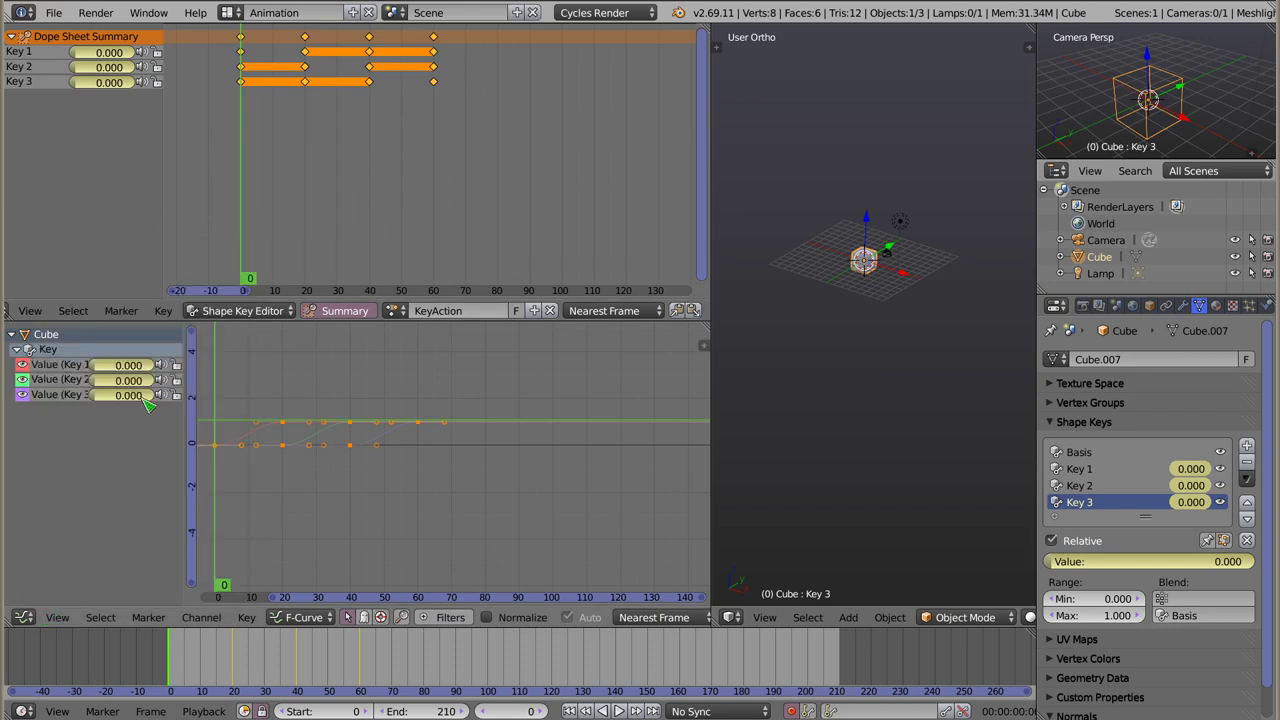
left_click_drag(190, 440, 231, 440)
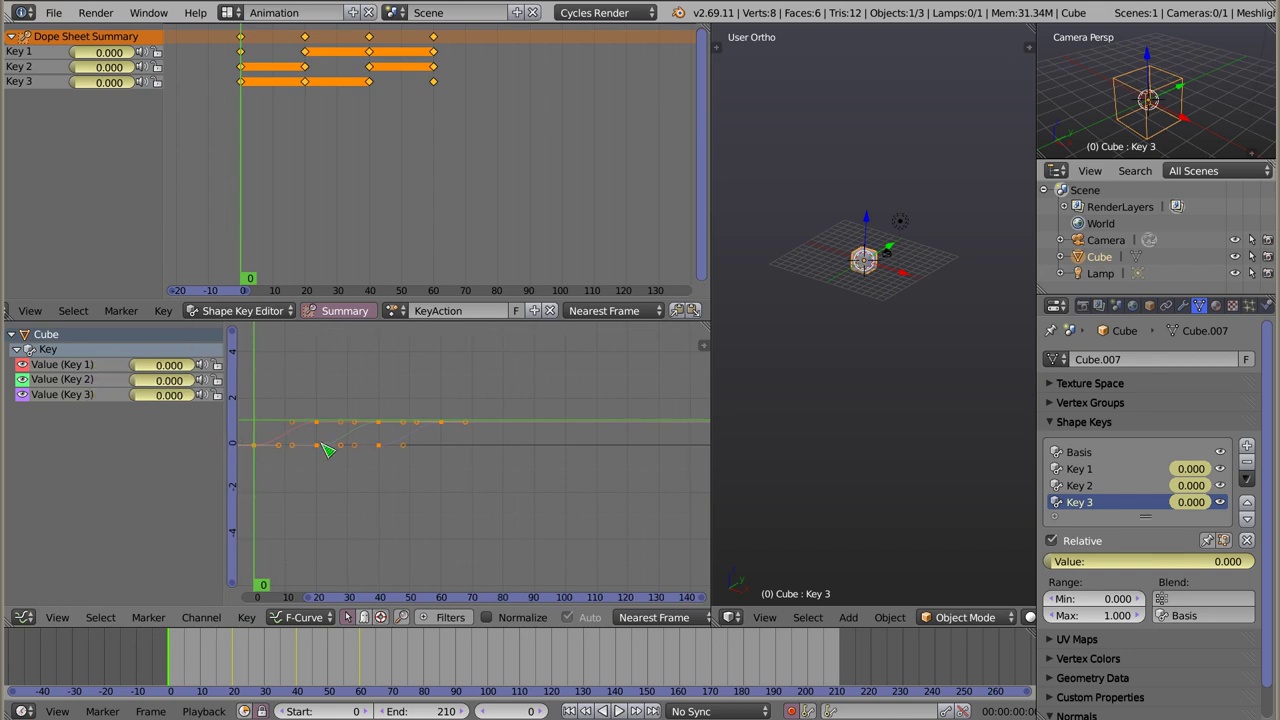
middle_click_drag(379, 441, 337, 472, "ctrl")
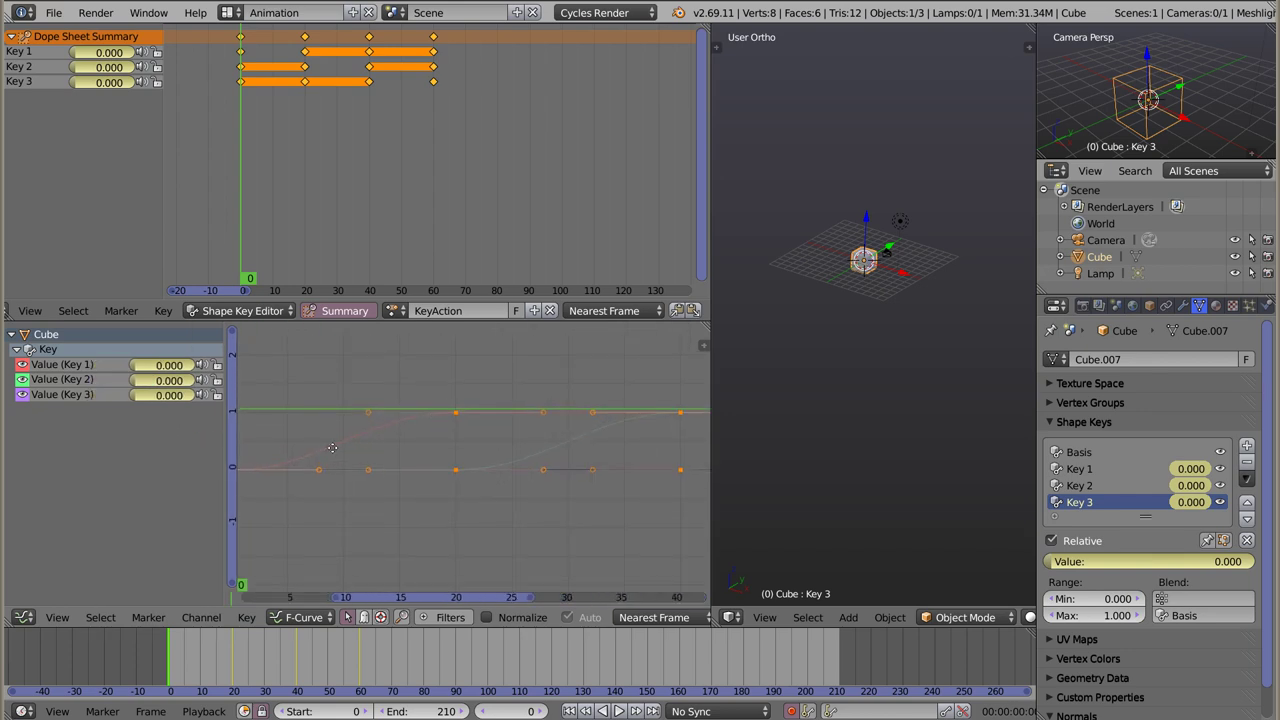
Step: Test the Key 2 slider by raising it to stretch the cube, then reset it to 0
left_click(334, 465)
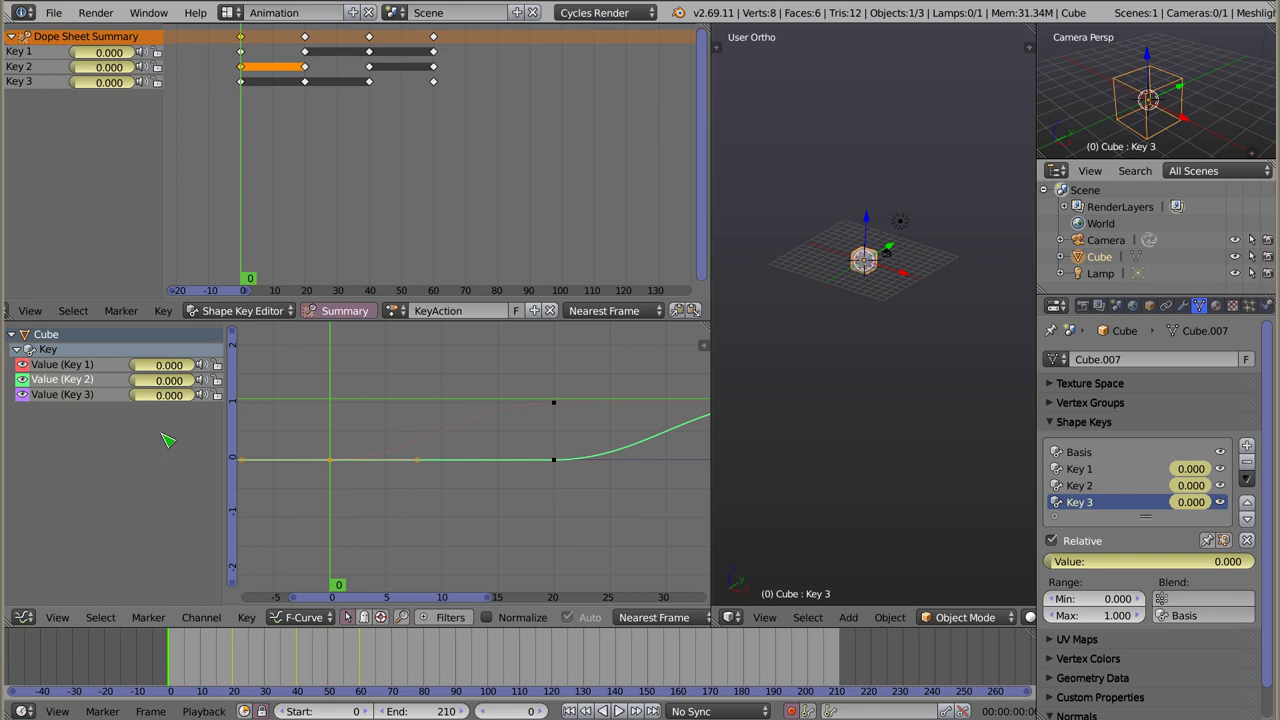
left_click_drag(160, 380, 250, 380)
left_click_drag(160, 380, 170, 380)
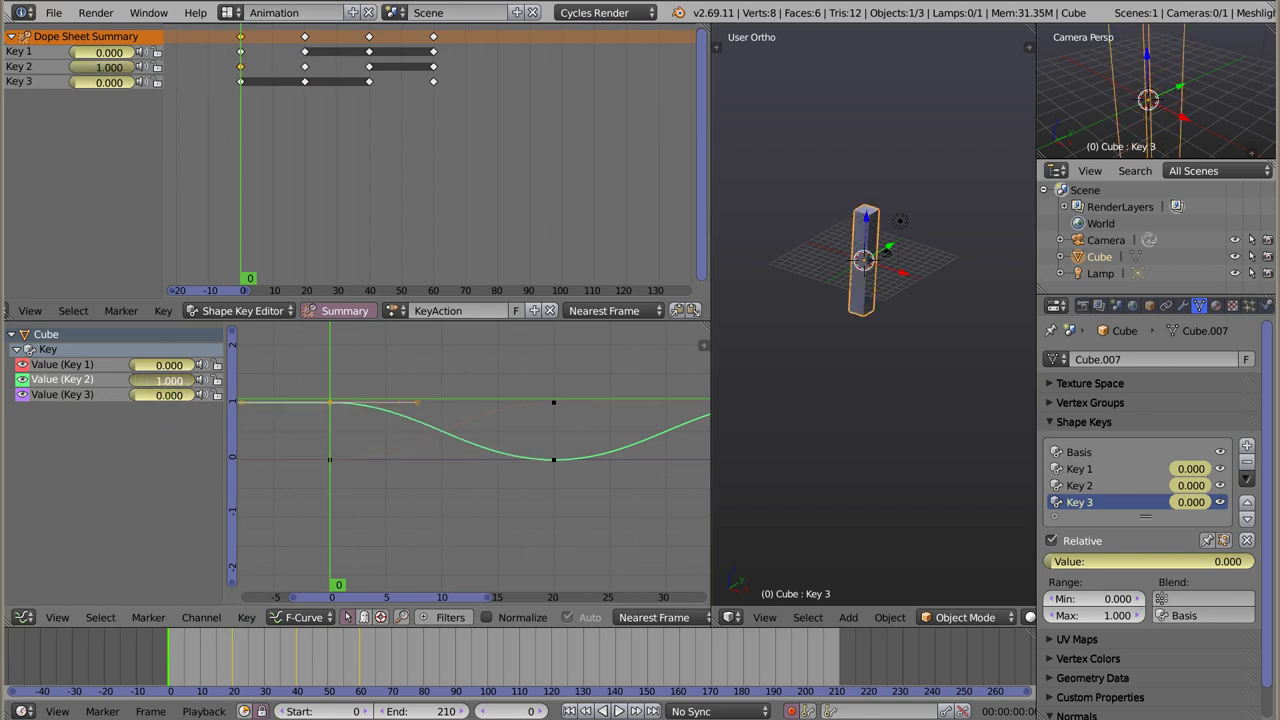
left_click_drag(160, 380, 150, 380)
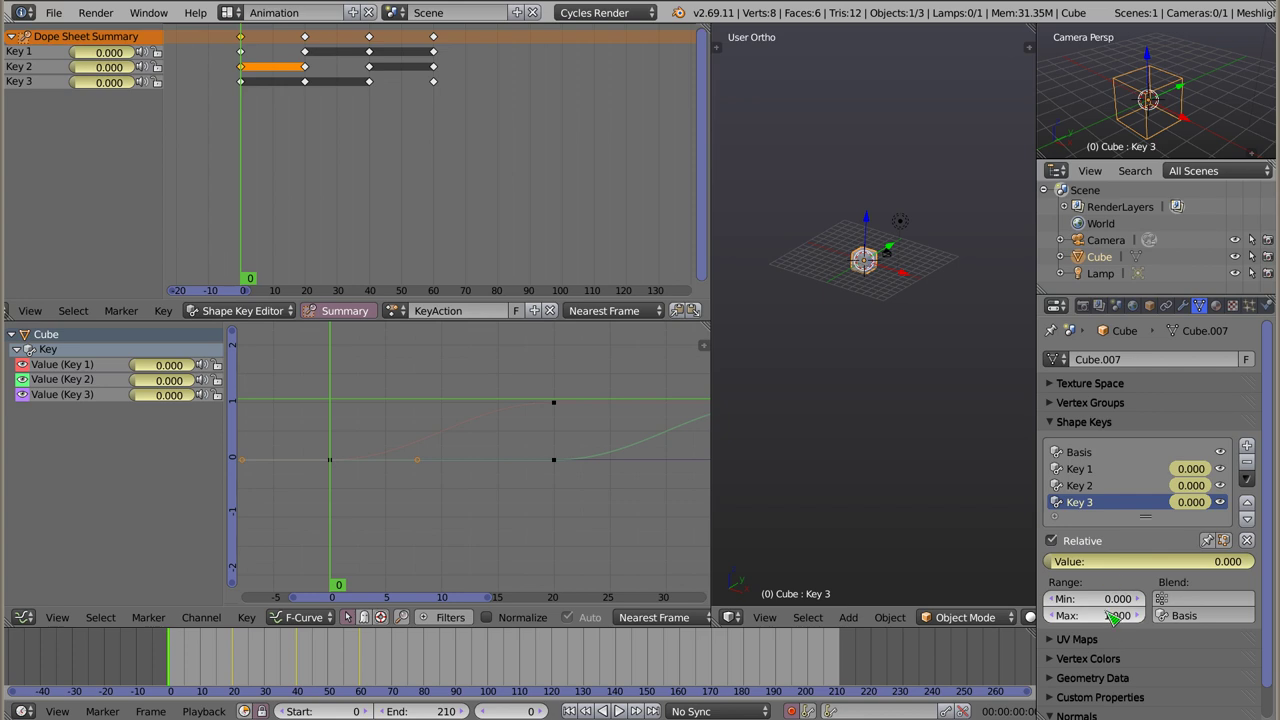
left_click(1056, 423)
left_click(1056, 423)
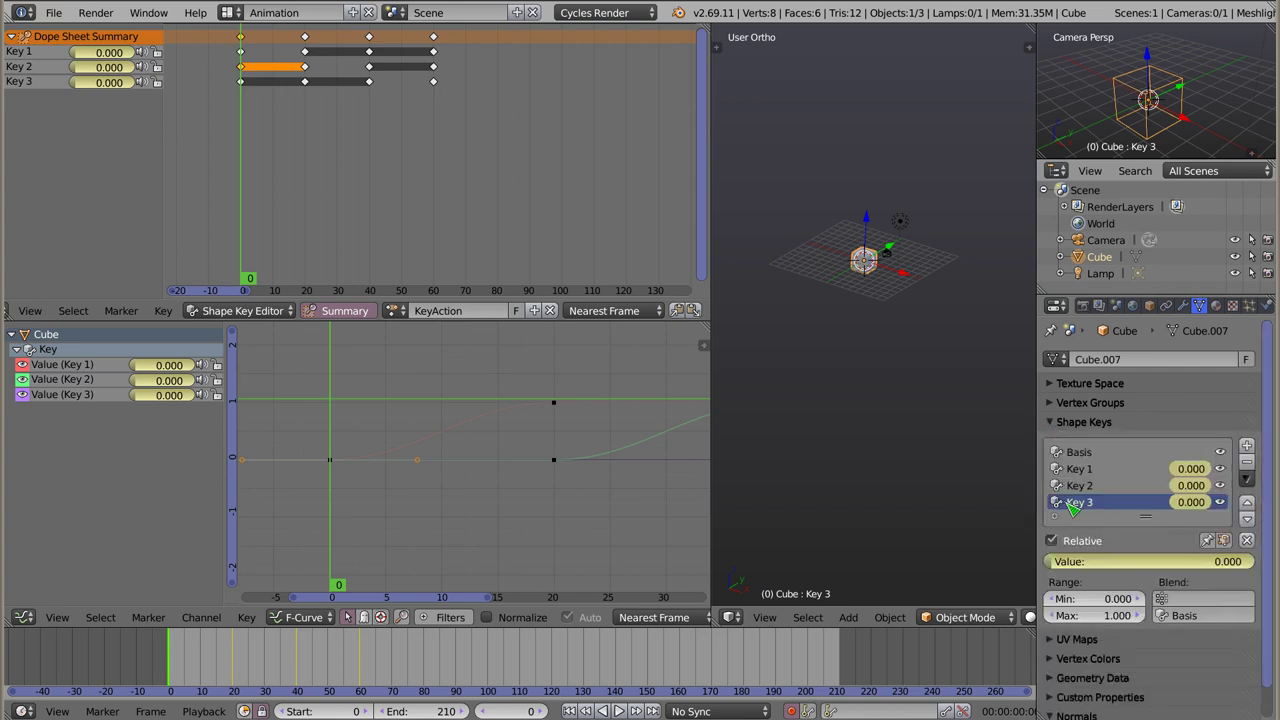
Step: Switch the Dope Sheet mode to Grease Pencil
left_click(1058, 424)
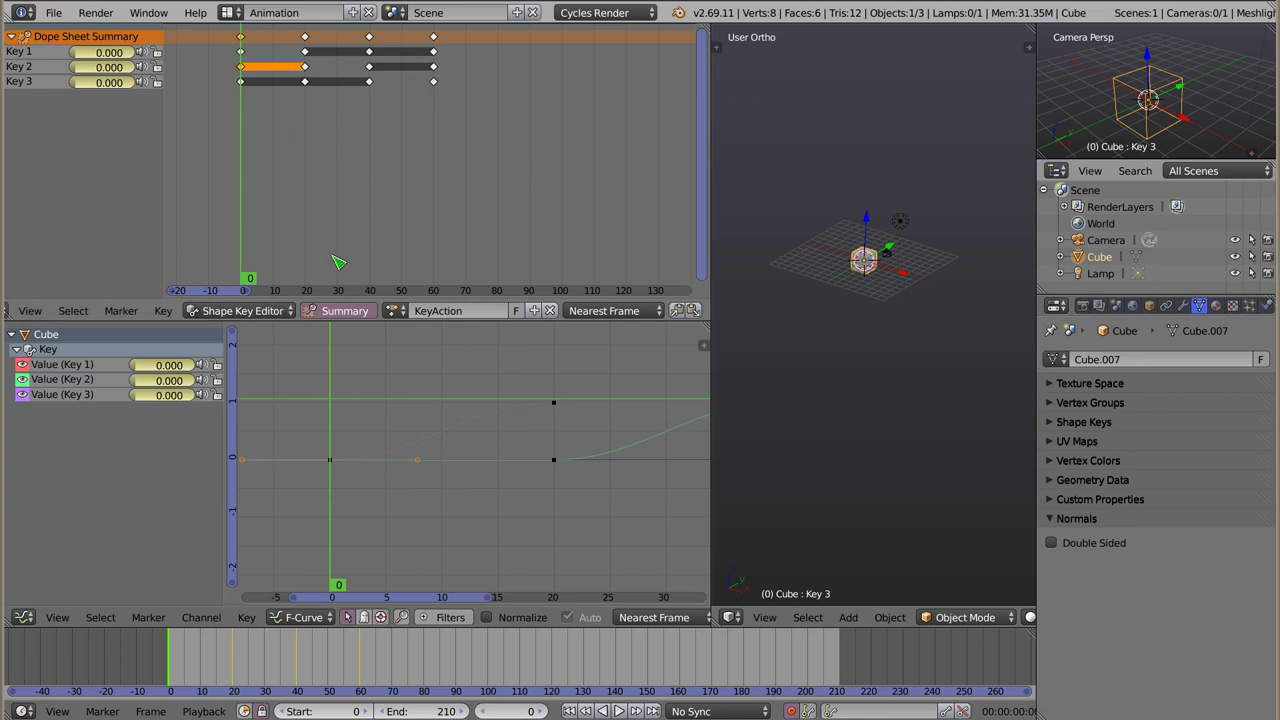
left_click(240, 311)
left_click(225, 238)
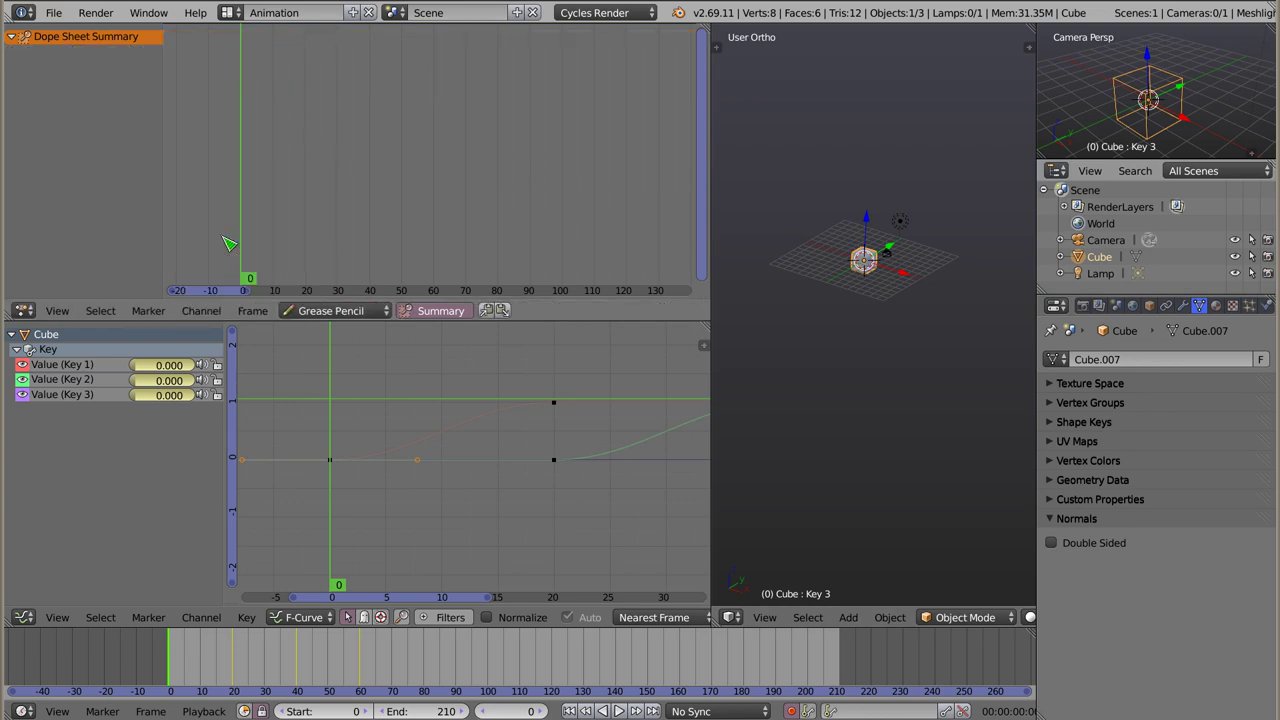
Step: Delete the cube, then undo to restore it with its shape-key animation
key("x")
left_click(852, 278)
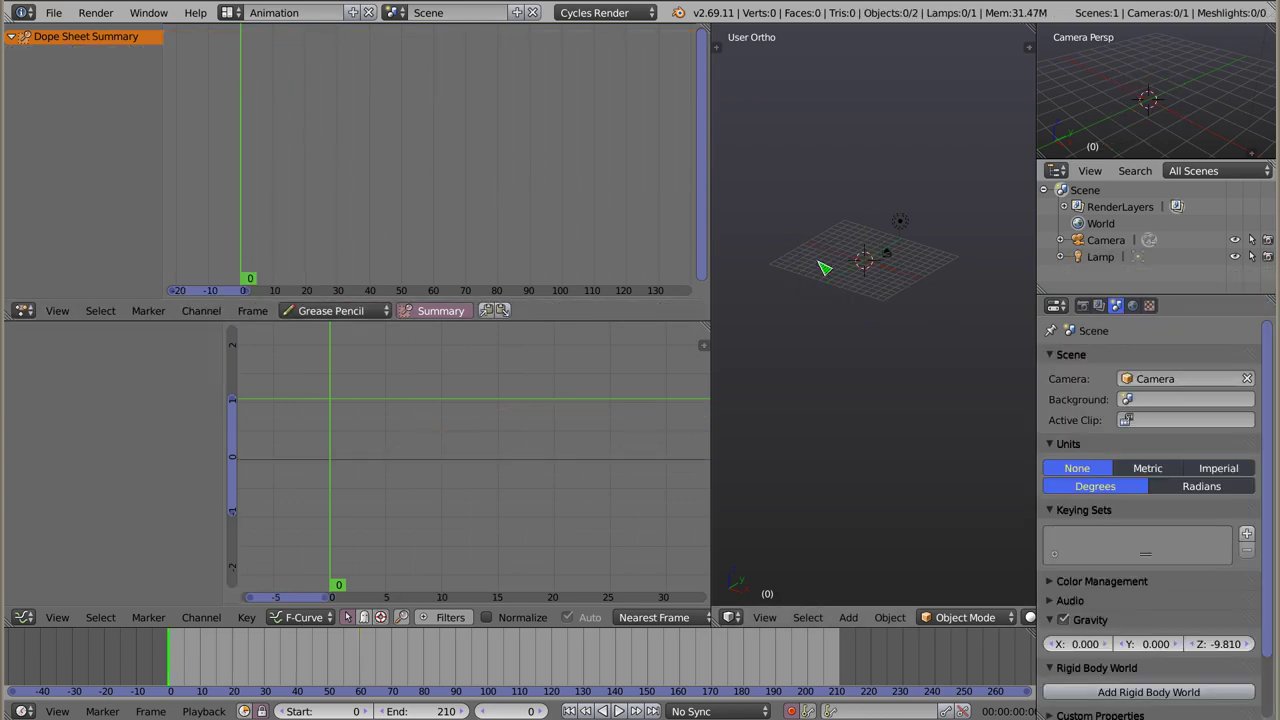
mouse_move(883, 222)
middle_mouse_down()
mouse_move(891, 334)
mouse_move(920, 354)
mouse_move(857, 333)
mouse_move(886, 398)
middle_mouse_up()
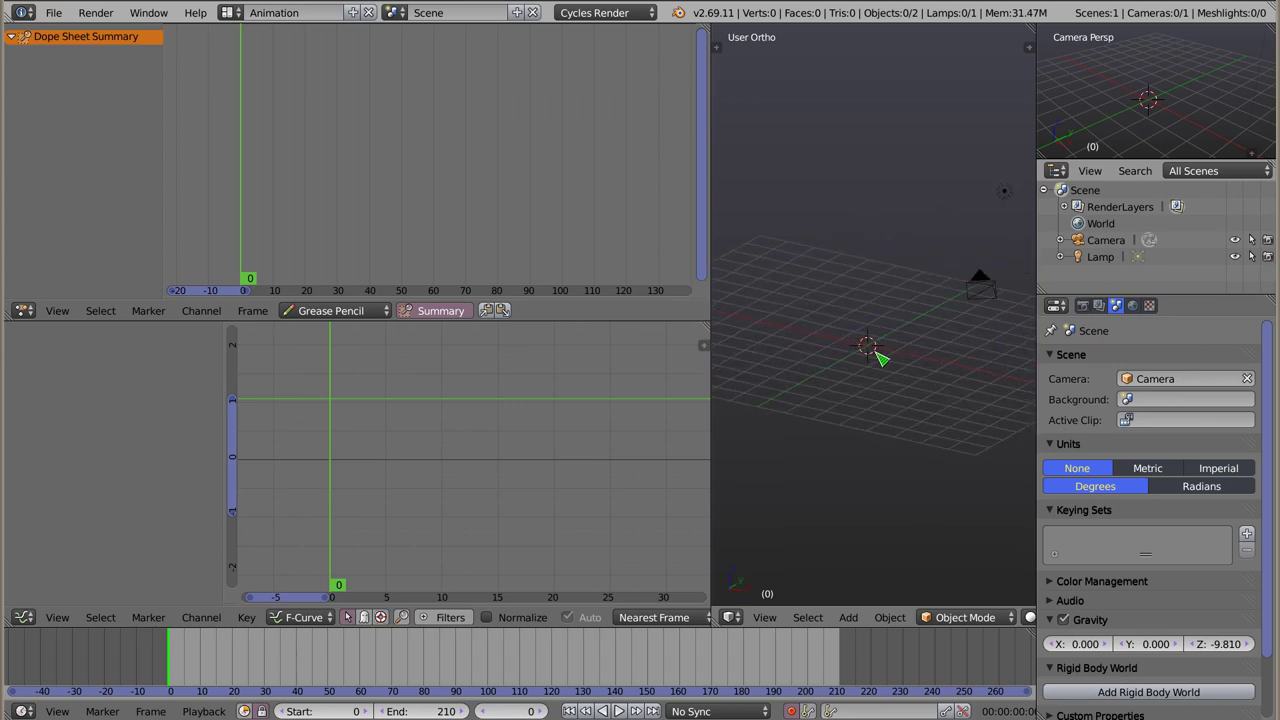
key("ctrl+z")
middle_click_drag(877, 350, 871, 352)
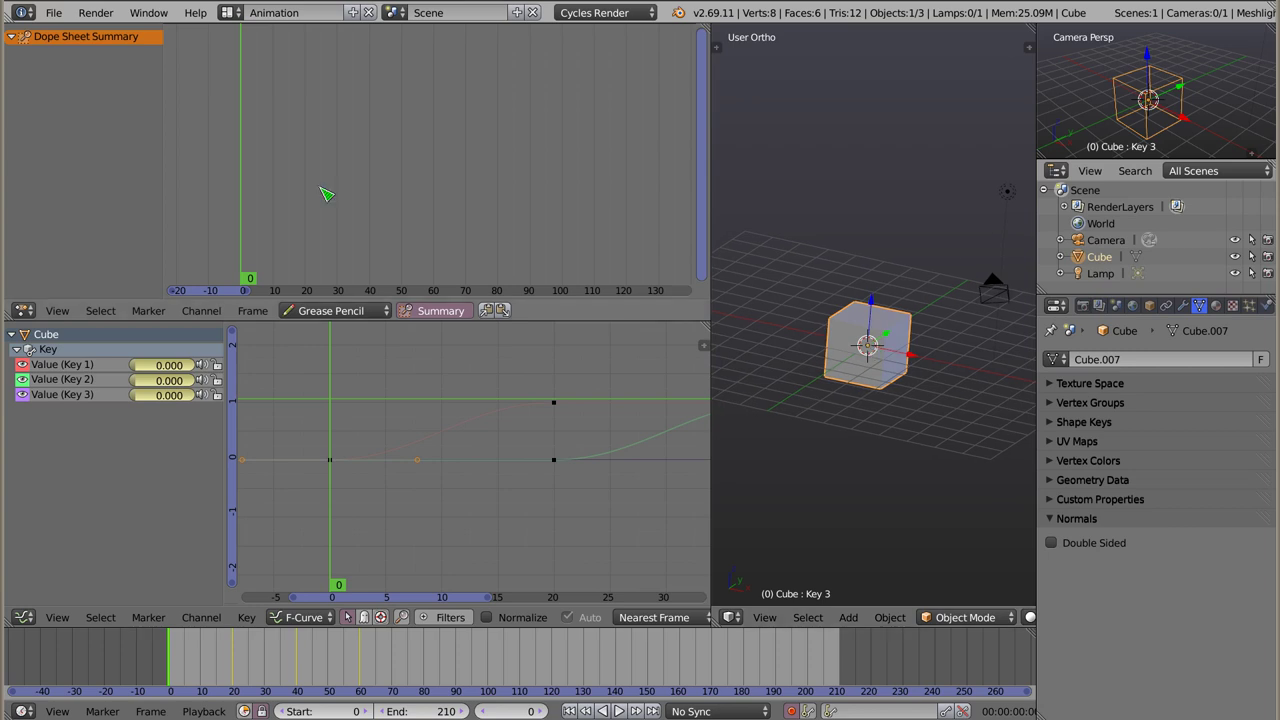
Step: Draw grease pencil notes over the cube at frames 10 and 20
left_click_drag(250, 138, 281, 141)
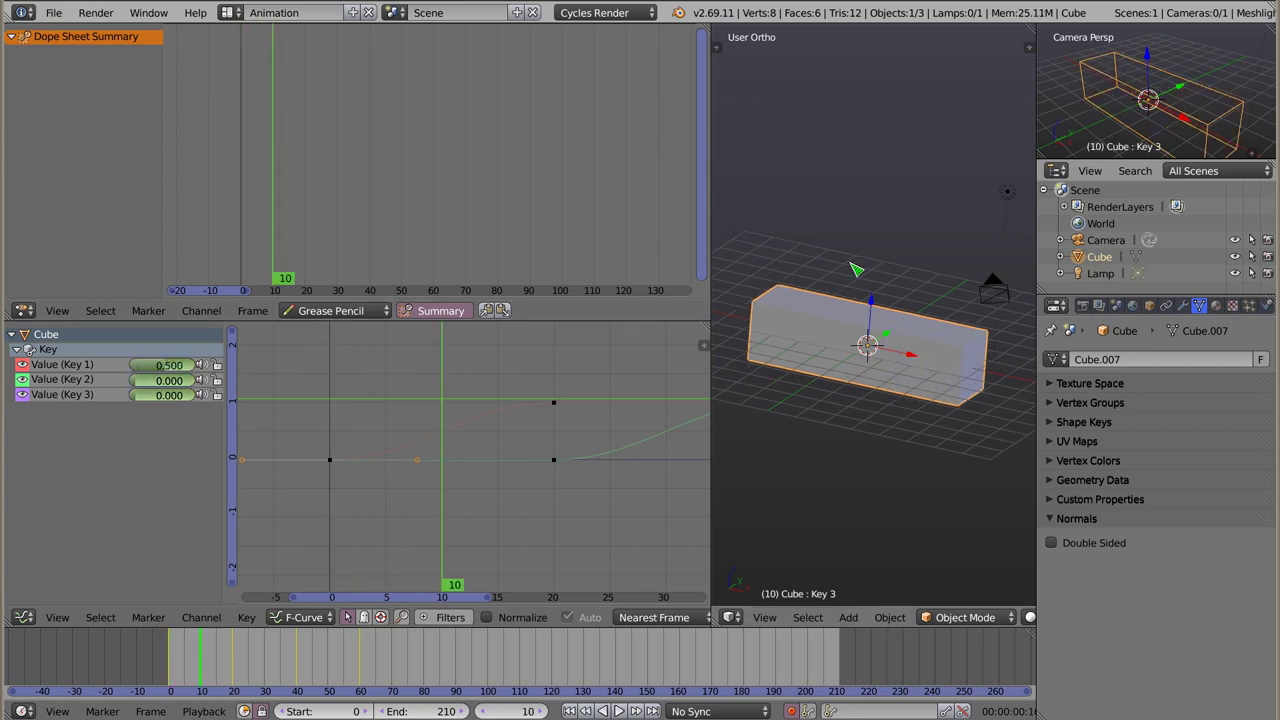
mouse_move(776, 322)
left_mouse_down()
mouse_move(850, 340)
mouse_move(882, 366)
mouse_move(939, 357)
mouse_move(955, 370)
left_mouse_up()
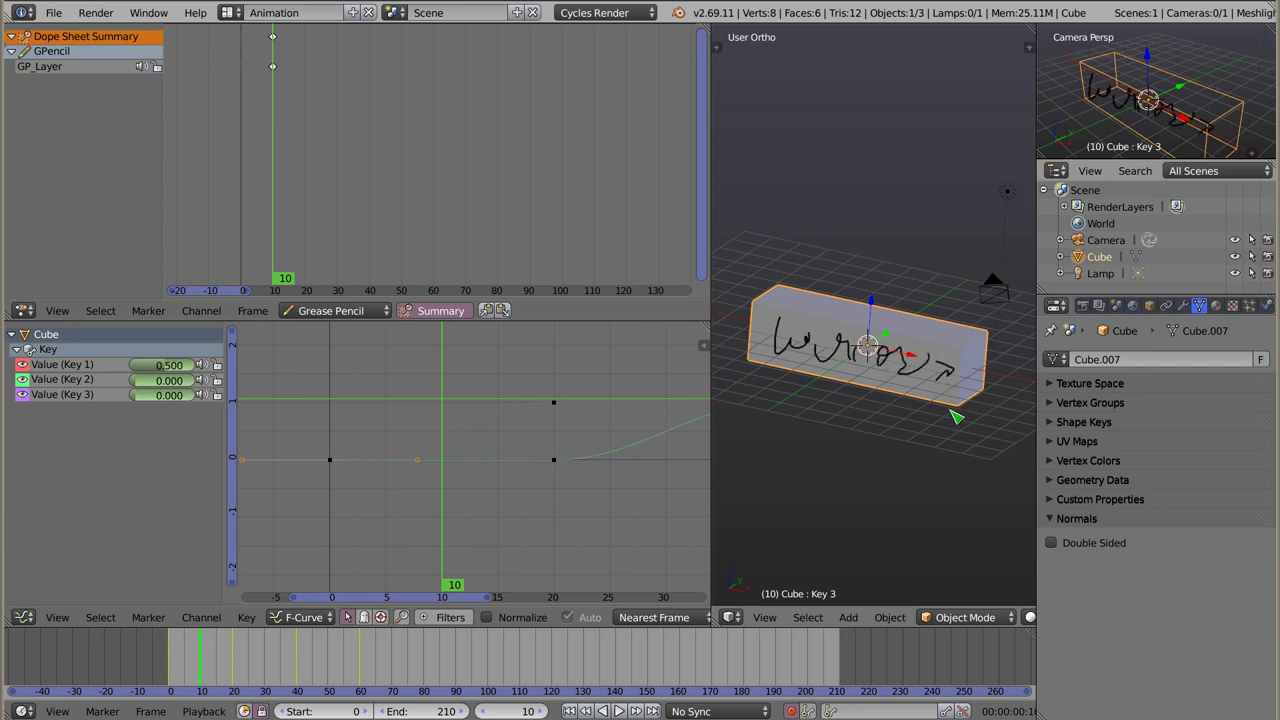
left_click_drag(280, 152, 312, 157)
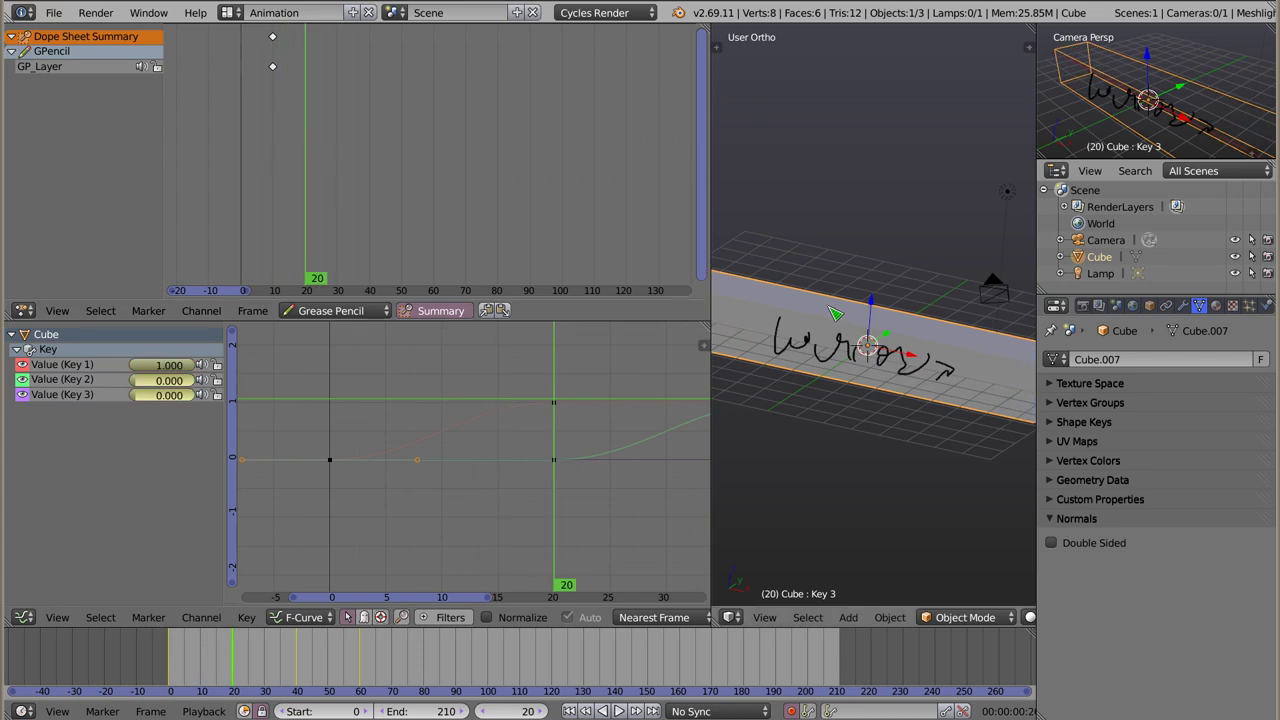
left_click(817, 162)
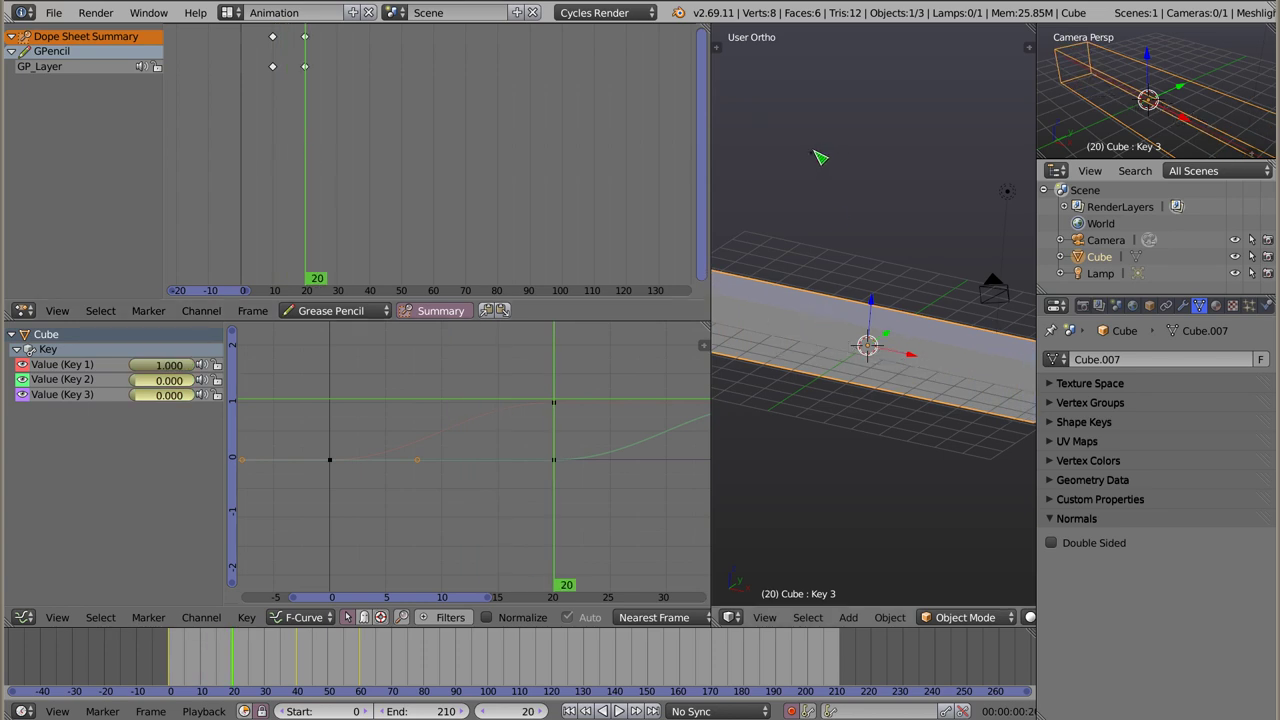
left_click_drag(826, 149, 848, 140)
left_click_drag(951, 121, 960, 170)
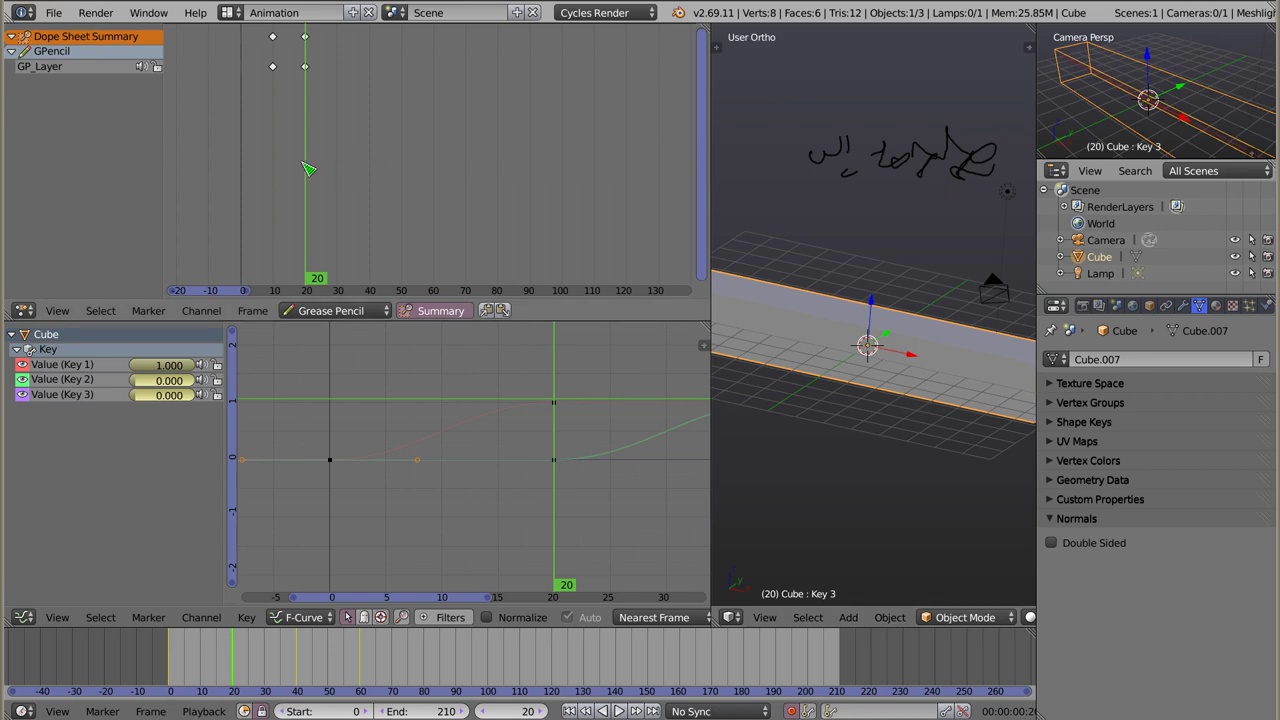
Step: Draw new handwritten notes at frames 30 and 40, then return to frame 0
left_click_drag(308, 168, 340, 168)
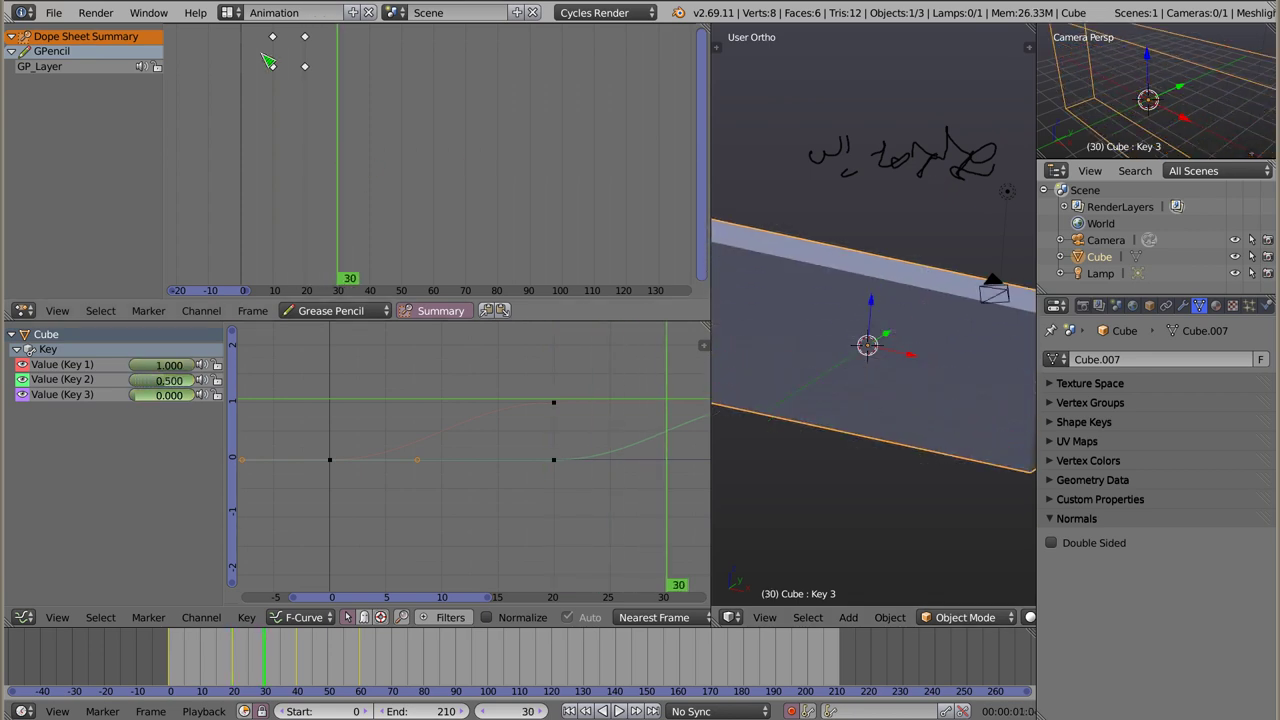
mouse_move(757, 287)
left_mouse_down()
mouse_move(823, 316)
mouse_move(860, 296)
mouse_move(966, 322)
left_mouse_up()
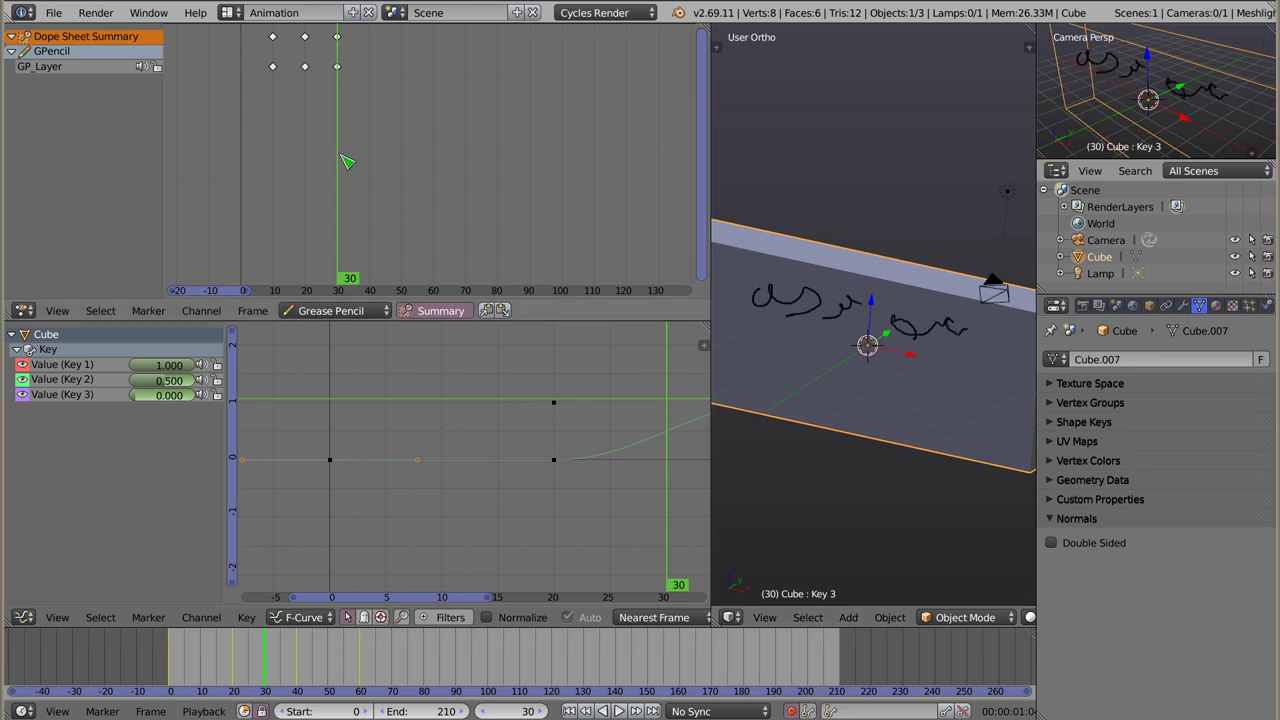
left_click_drag(345, 162, 370, 160)
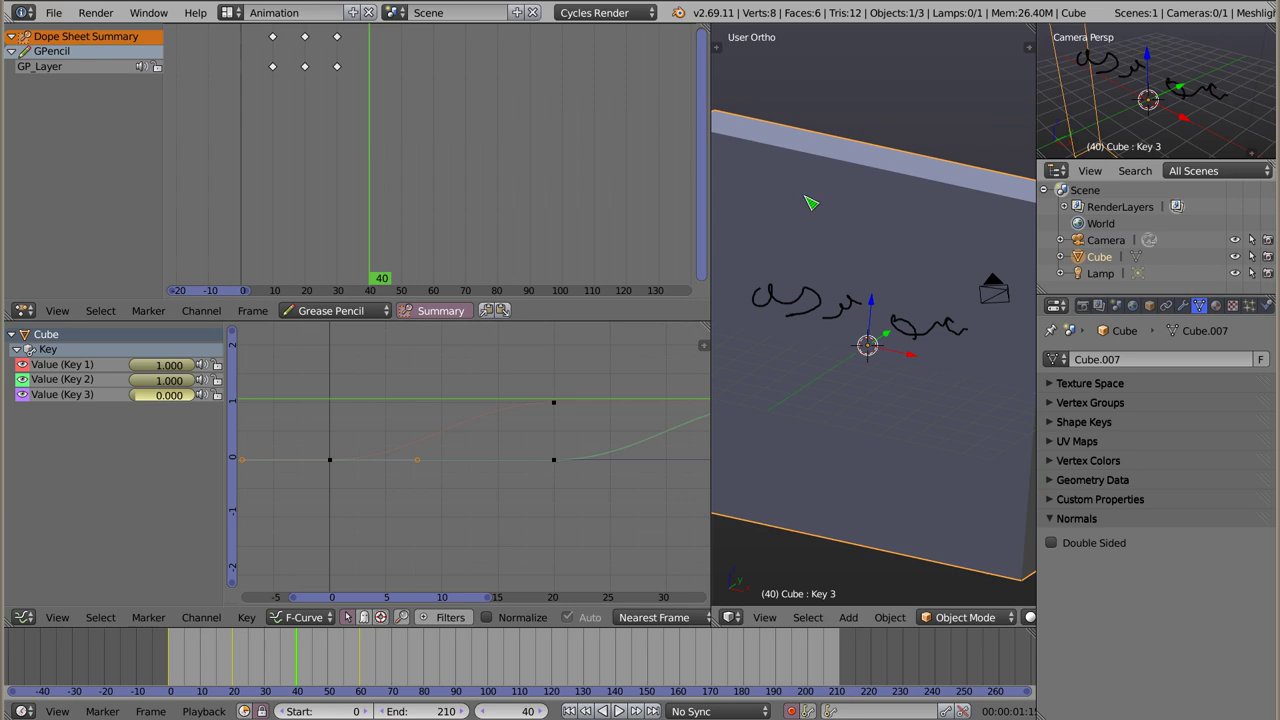
left_click_drag(768, 62, 770, 100)
left_click_drag(790, 74, 812, 100)
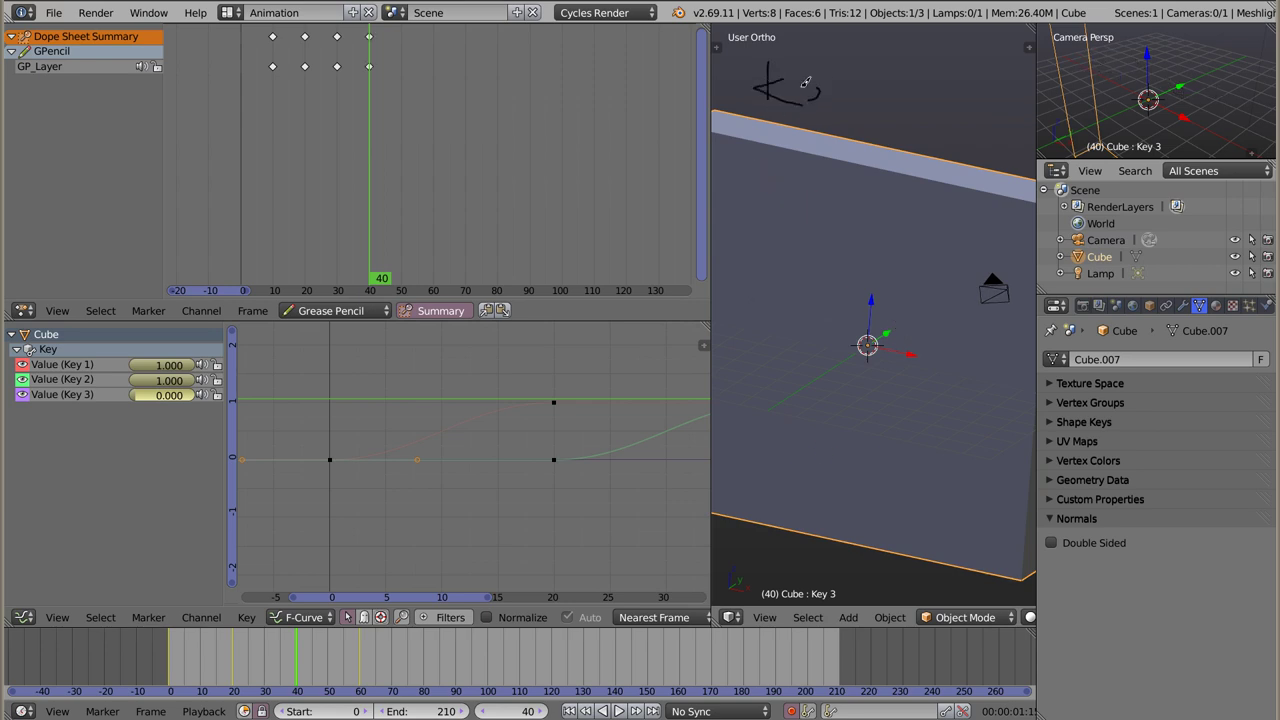
mouse_move(892, 84)
left_mouse_down()
mouse_move(866, 110)
mouse_move(886, 97)
left_mouse_up()
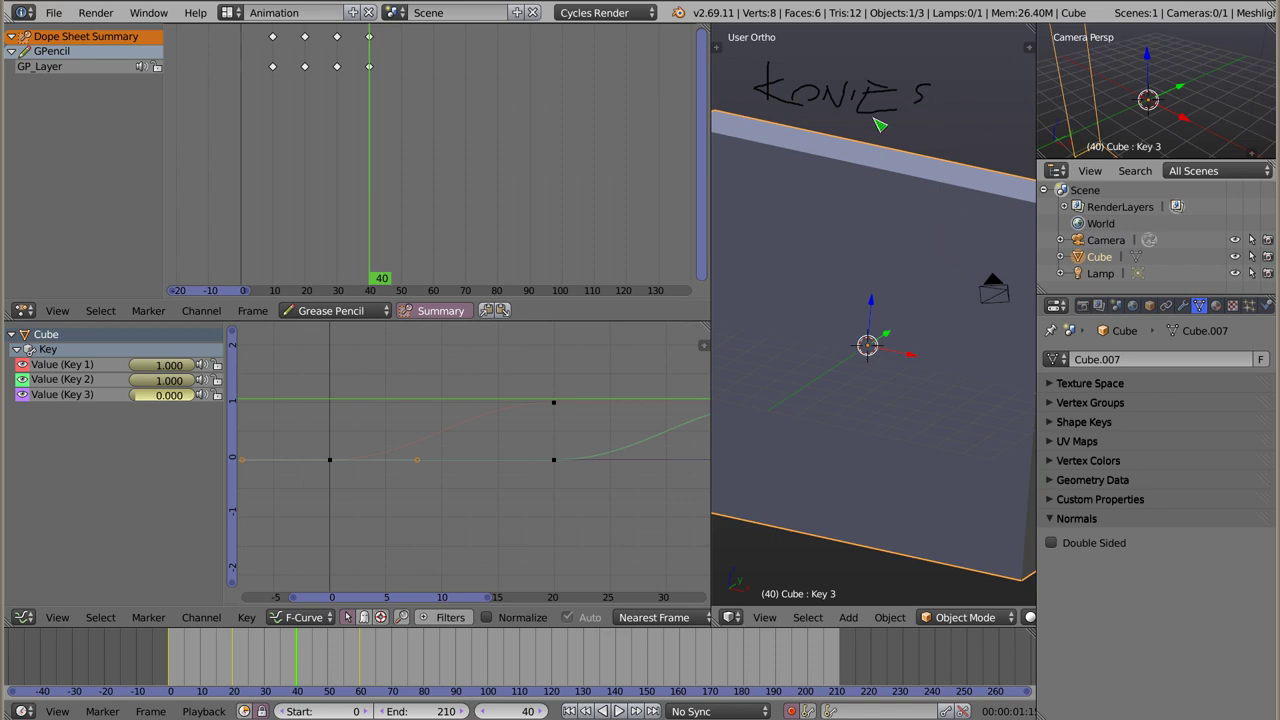
left_click_drag(266, 137, 245, 152)
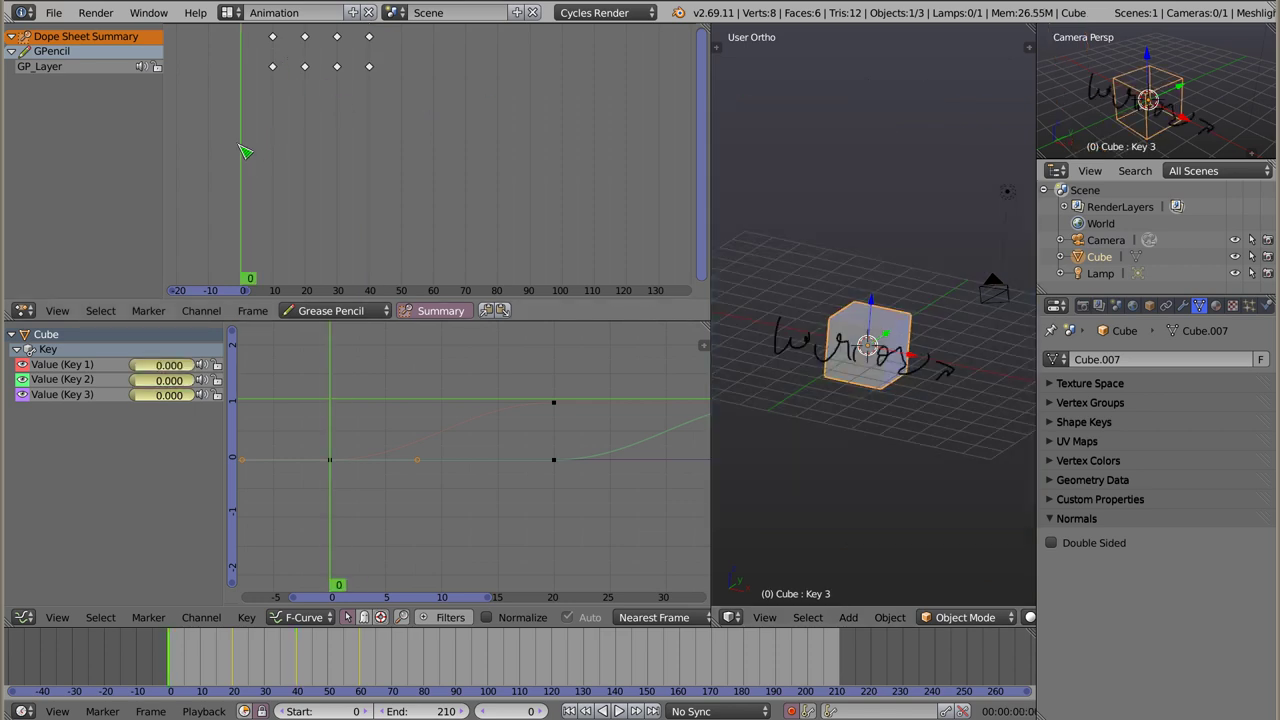
Step: Scrub through the annotated animation from frame 0 to frame 25
scroll(289, 126, "up", 2)
left_click_drag(289, 126, 362, 134)
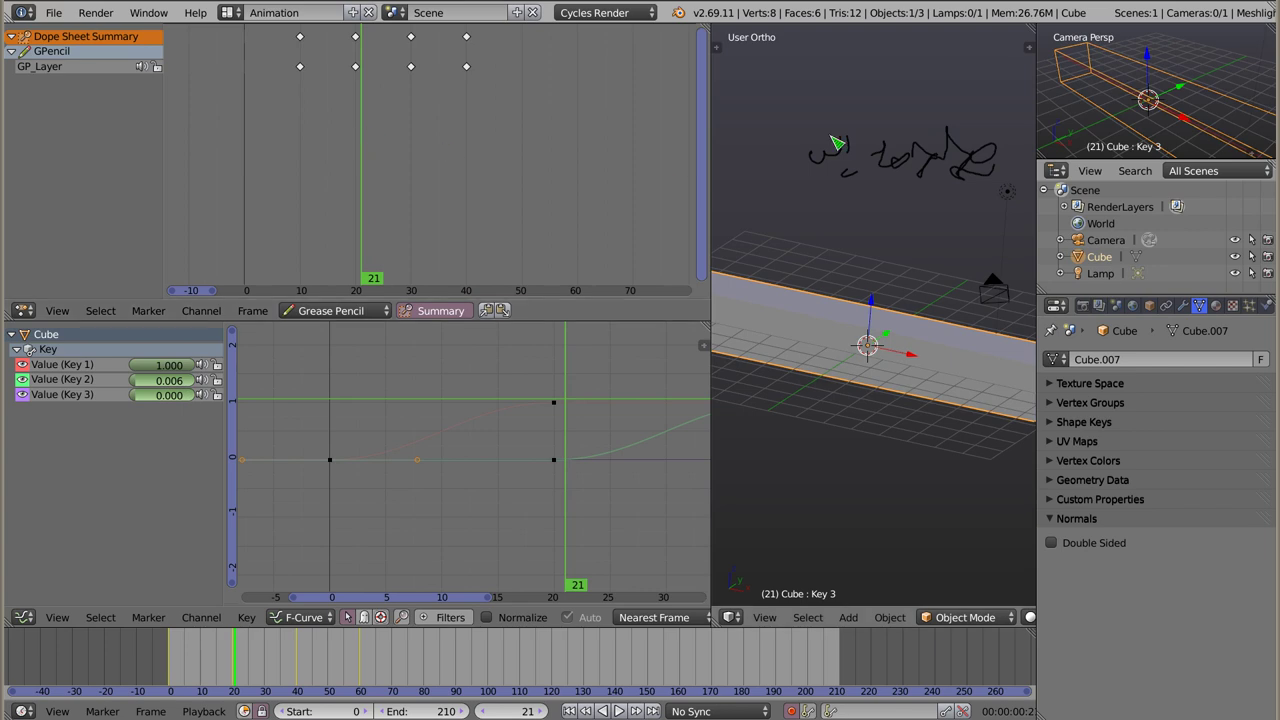
left_click_drag(334, 60, 384, 50)
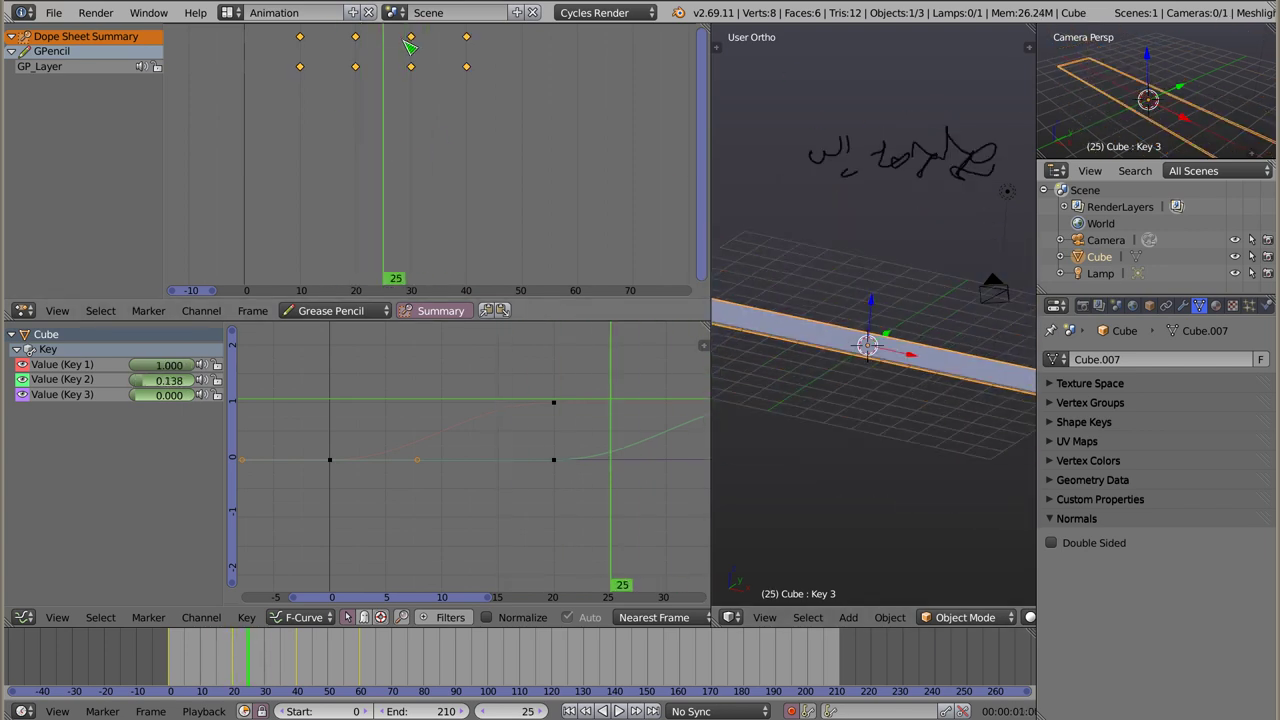
Step: Scale the drawing keyframes around frame 25, shift them about 16 frames left, and preview from frame 1
key("s")
left_click(393, 184)
key("g")
left_click(308, 182)
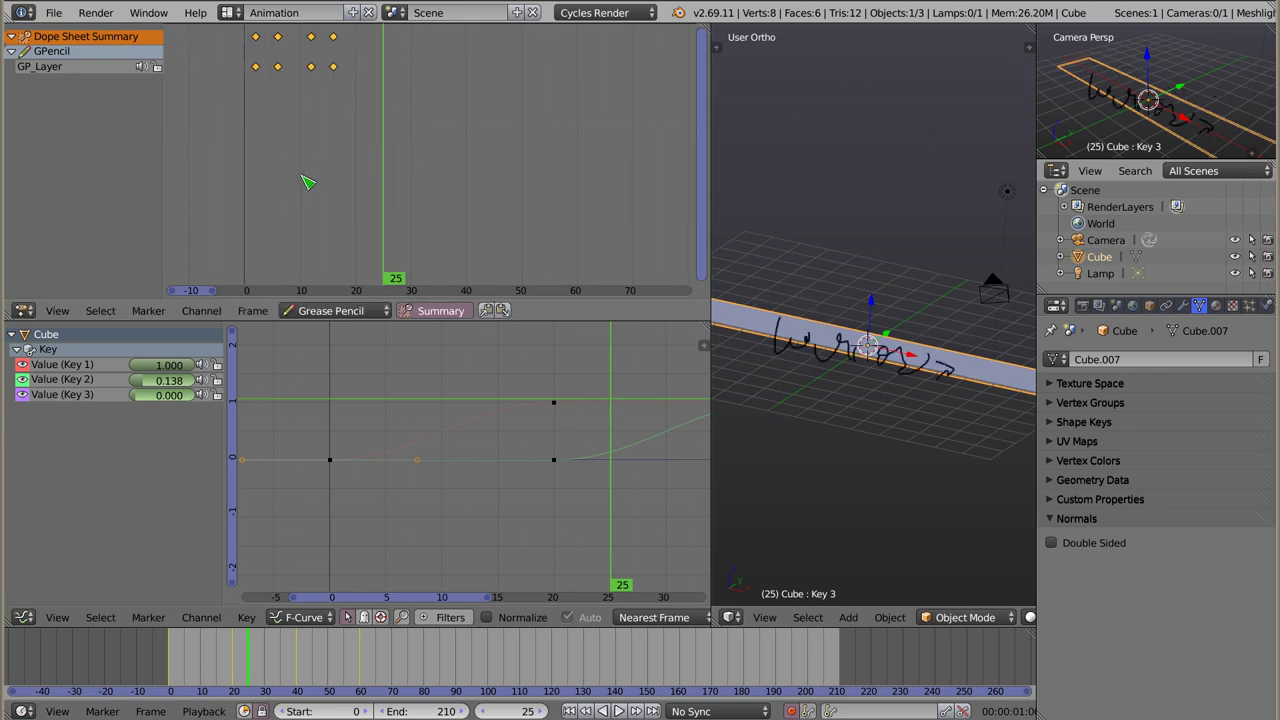
left_click(252, 118)
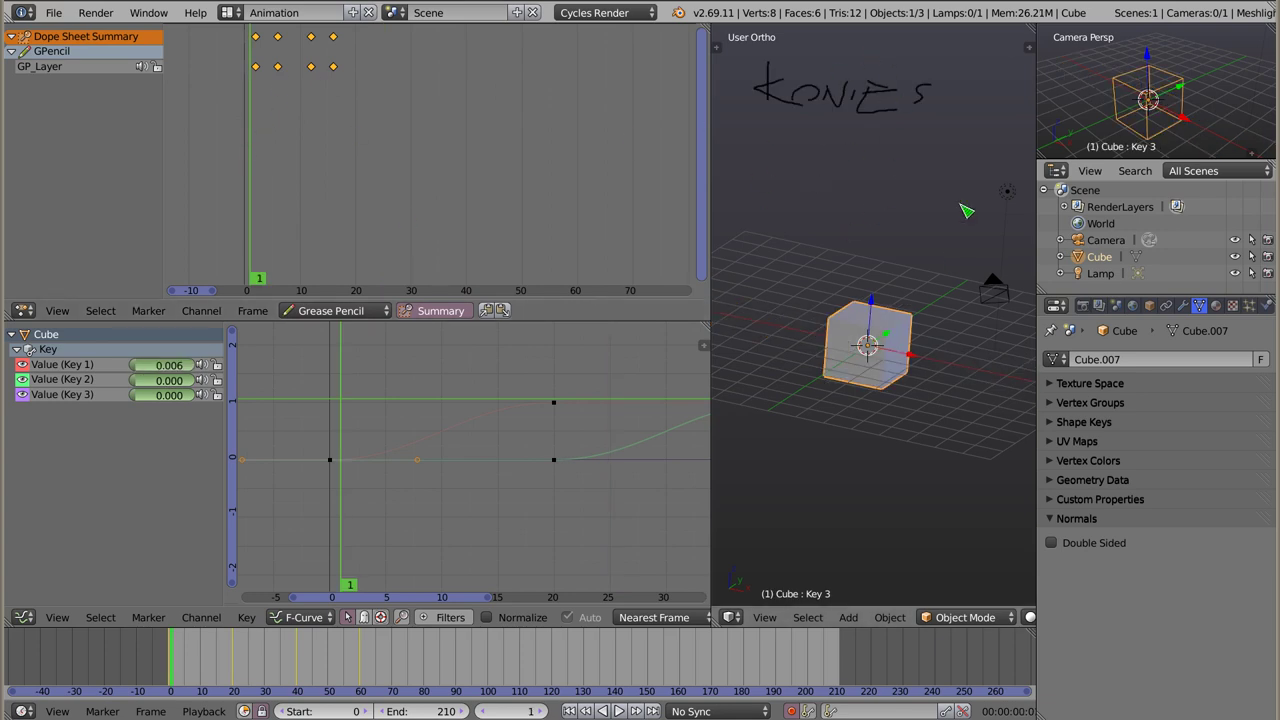
middle_click_drag(845, 232, 940, 350)
mouse_move(262, 155)
left_mouse_down()
mouse_move(380, 153)
mouse_move(237, 145)
left_mouse_up()
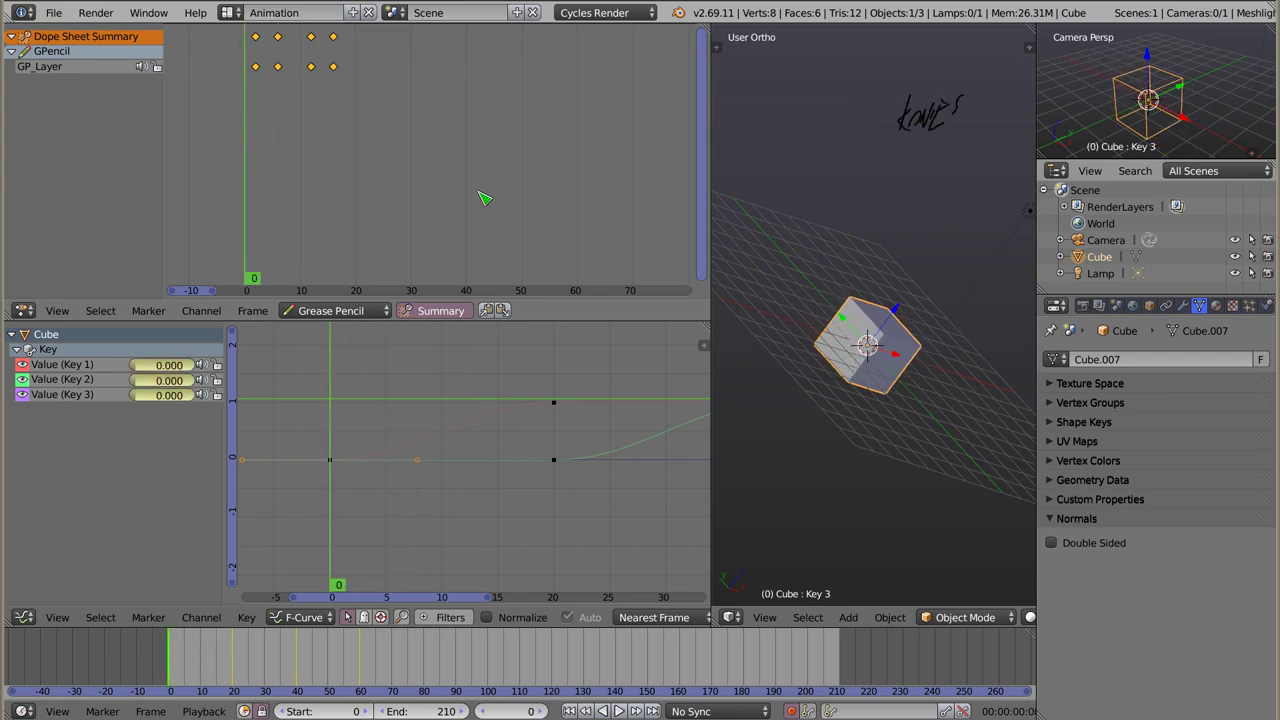
Step: Unlink the GPencil datablock from the sidebar, then draw and erase a test scribble over the cube
key("n")
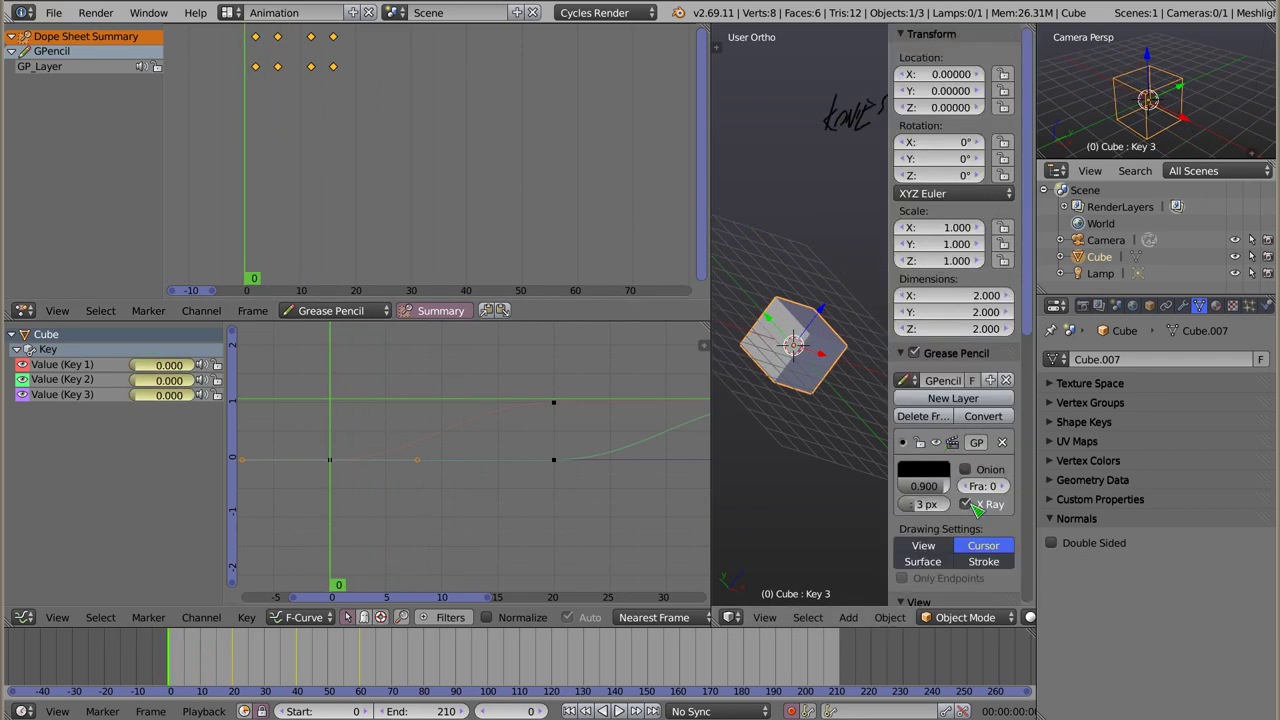
scroll(937, 455, "down", 5)
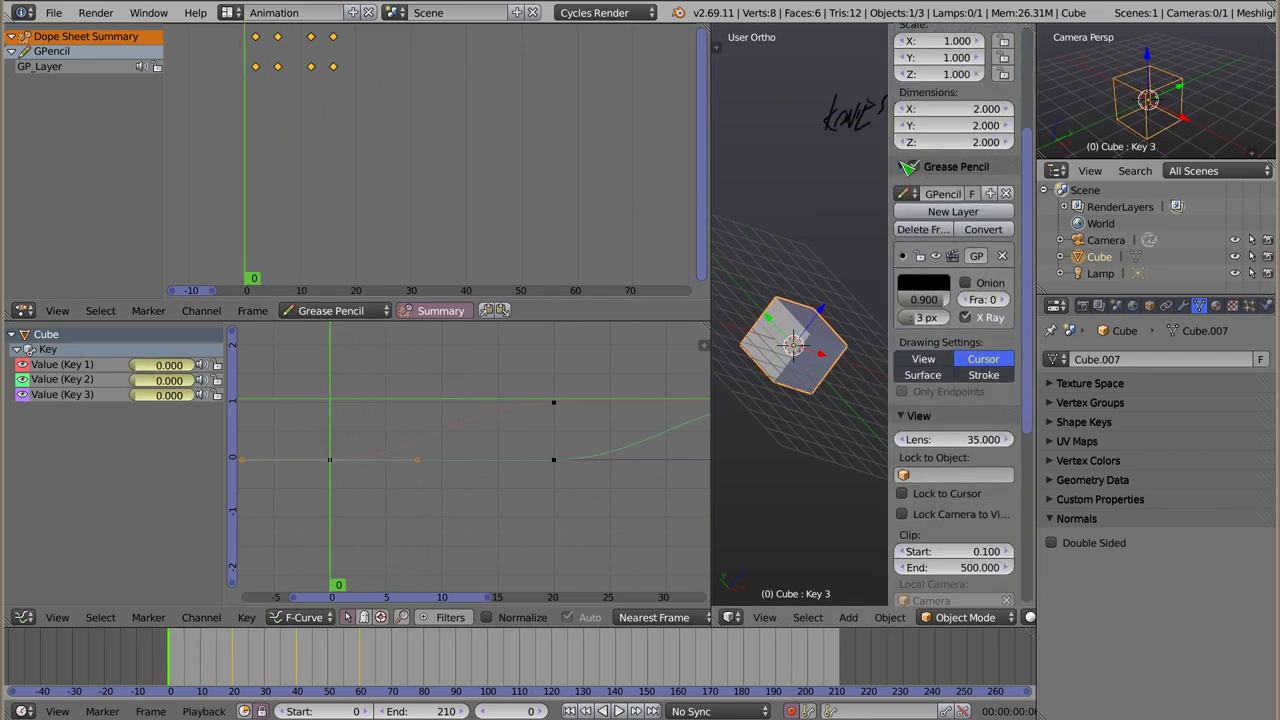
left_click(925, 170)
left_click(905, 168)
left_click(1006, 194)
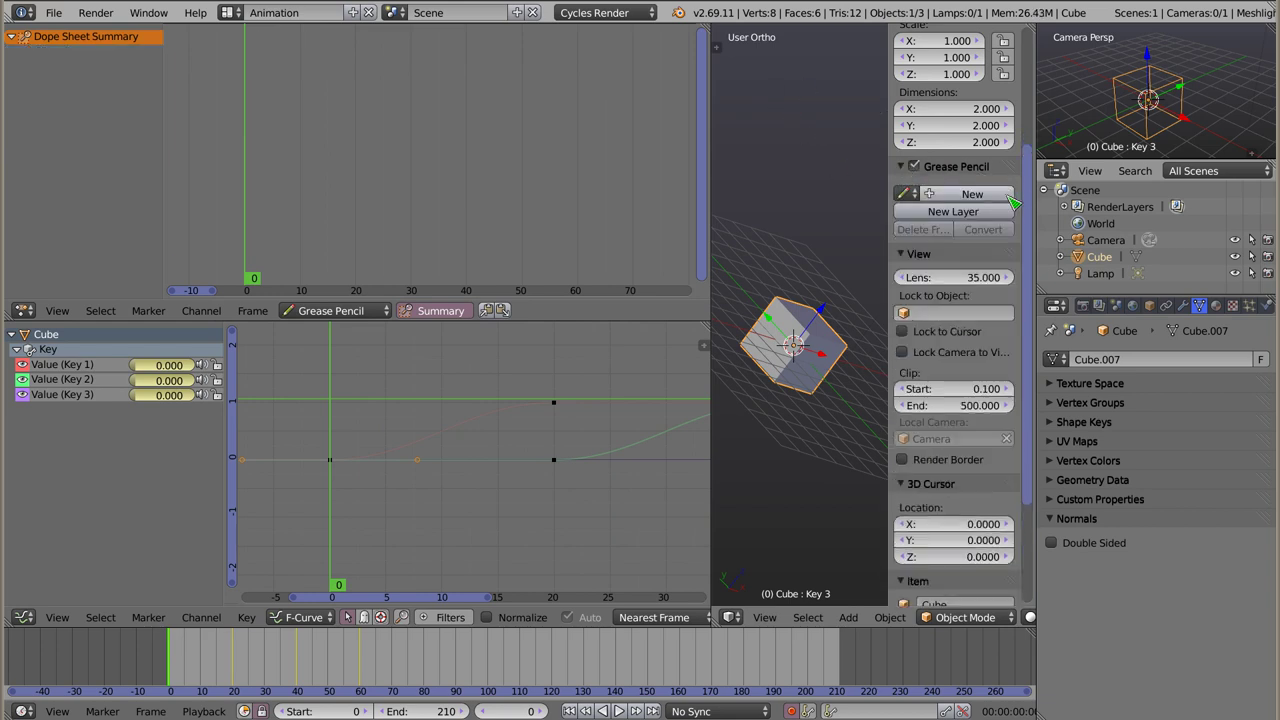
key("n")
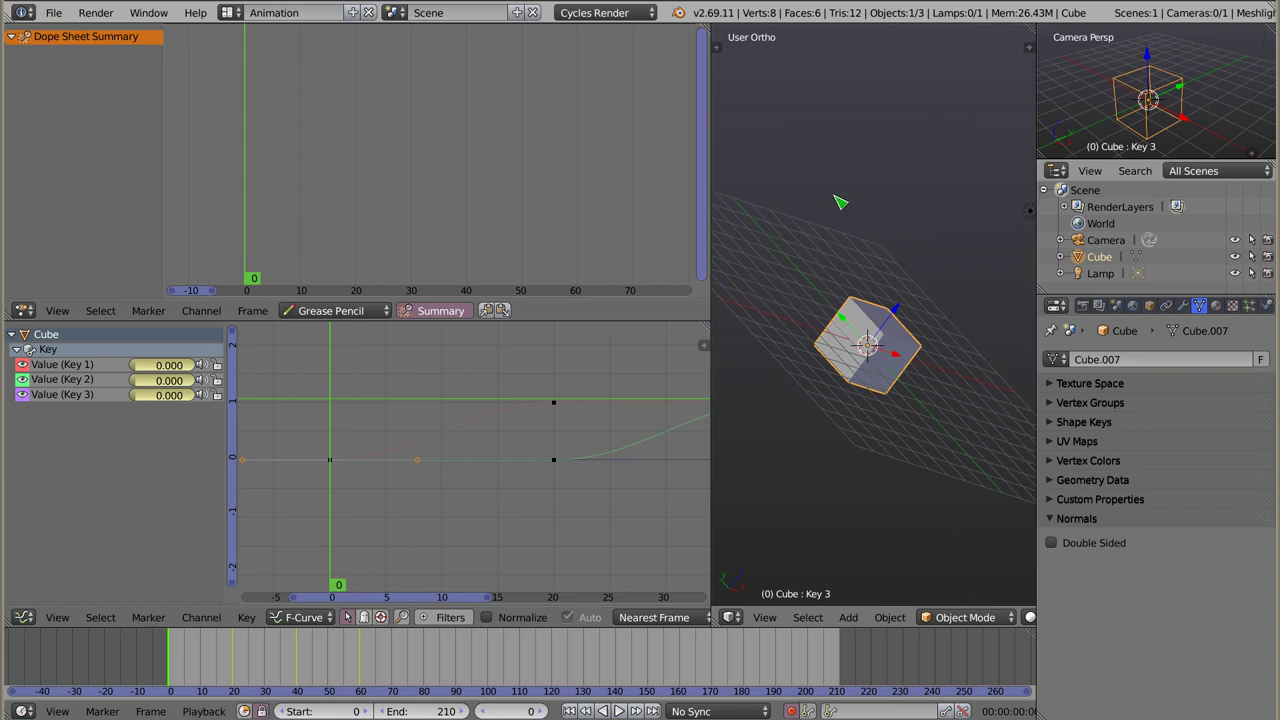
left_click_drag(862, 346, 868, 372)
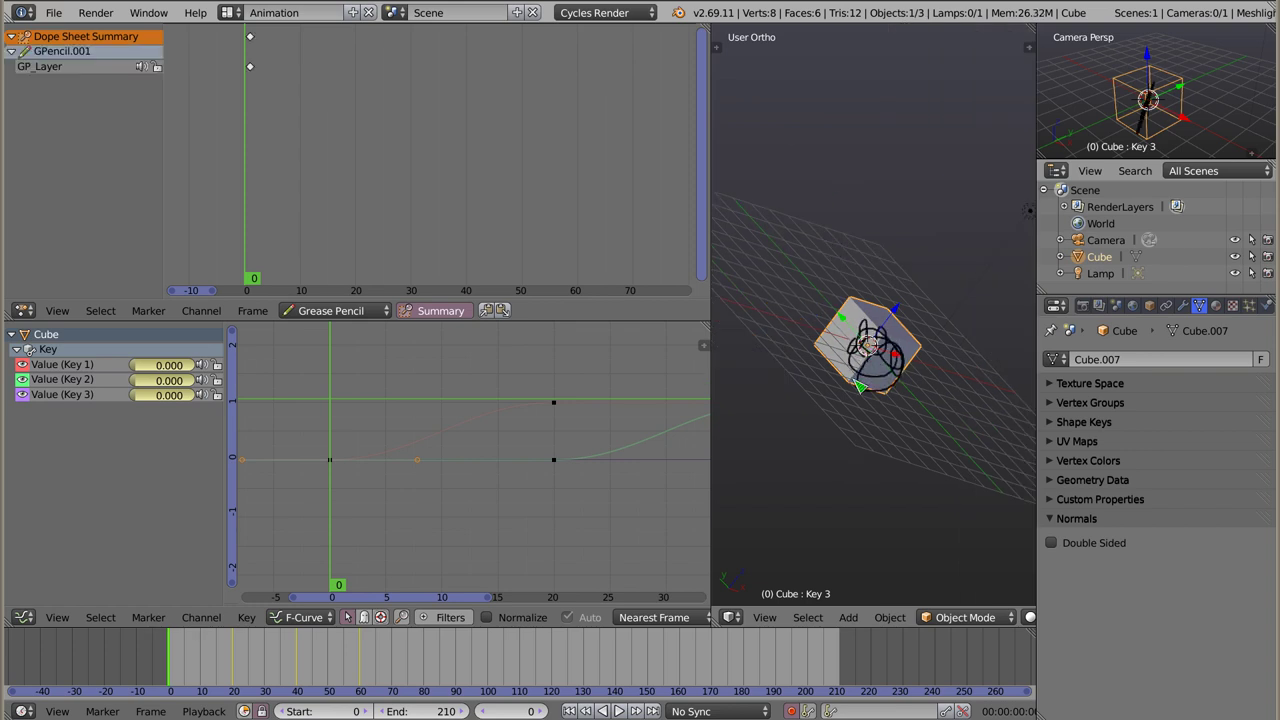
right_click_drag(862, 372, 885, 360)
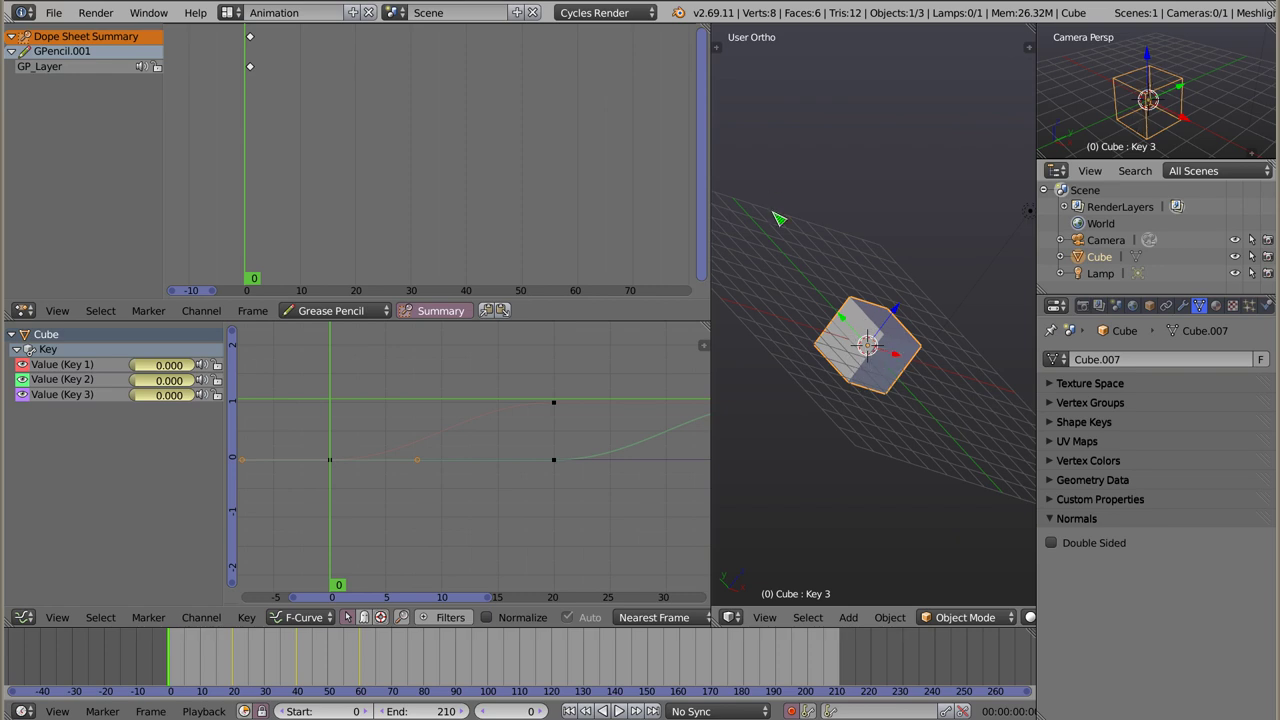
Step: Set the Dope Sheet to Mask mode and view the cube from the front
left_click(318, 313)
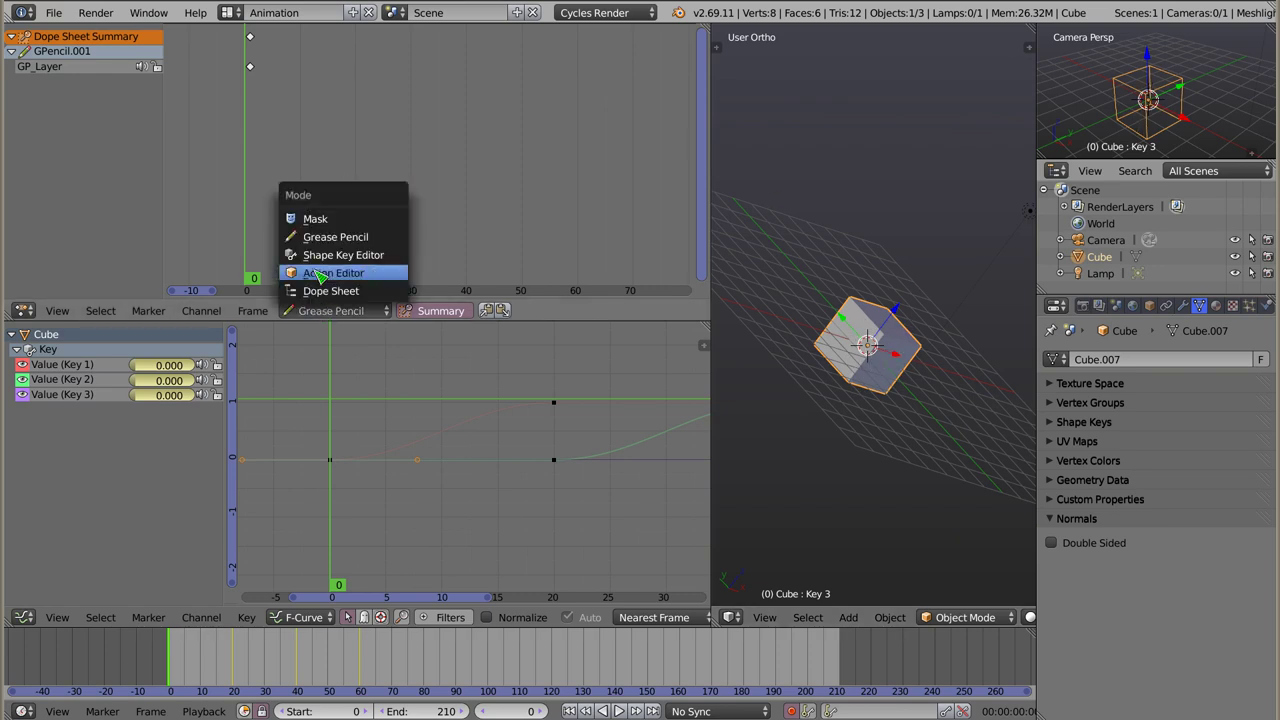
left_click(317, 220)
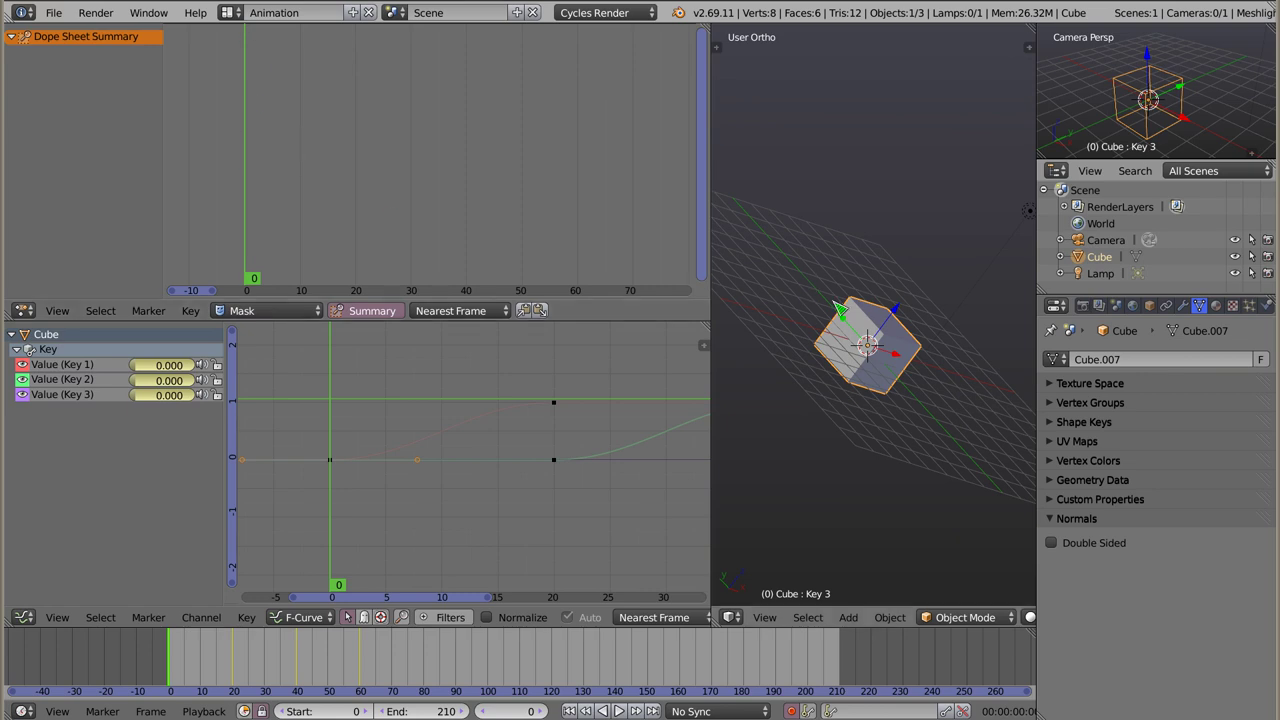
key("KP_1")
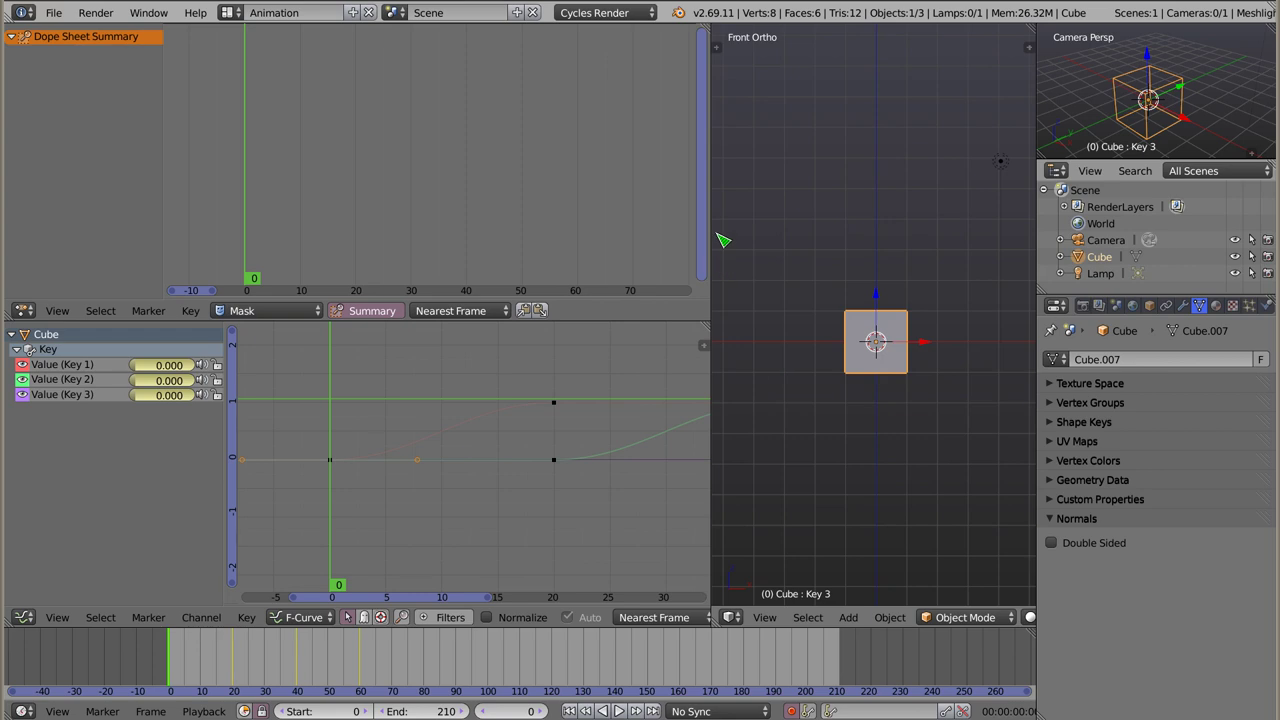
Step: Turn the widened viewport into a Movie Clip Editor and browse the home folder for a clip
left_click_drag(711, 240, 490, 266)
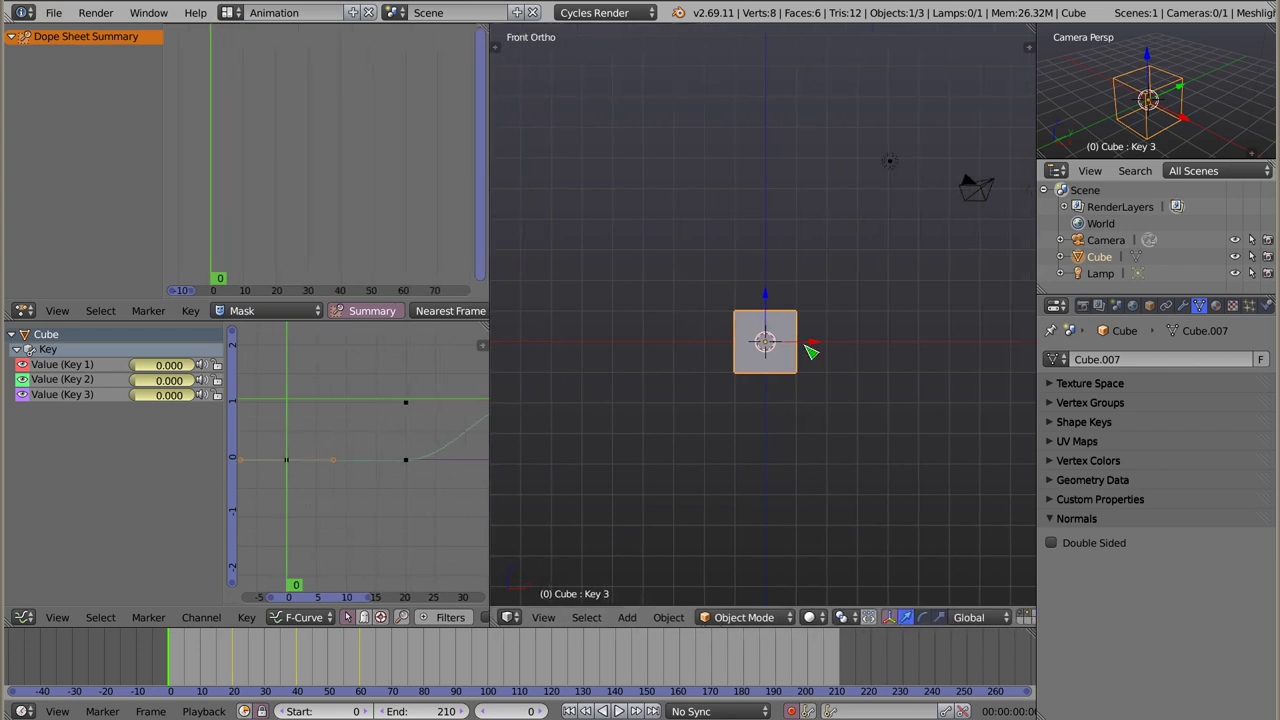
left_click(510, 617)
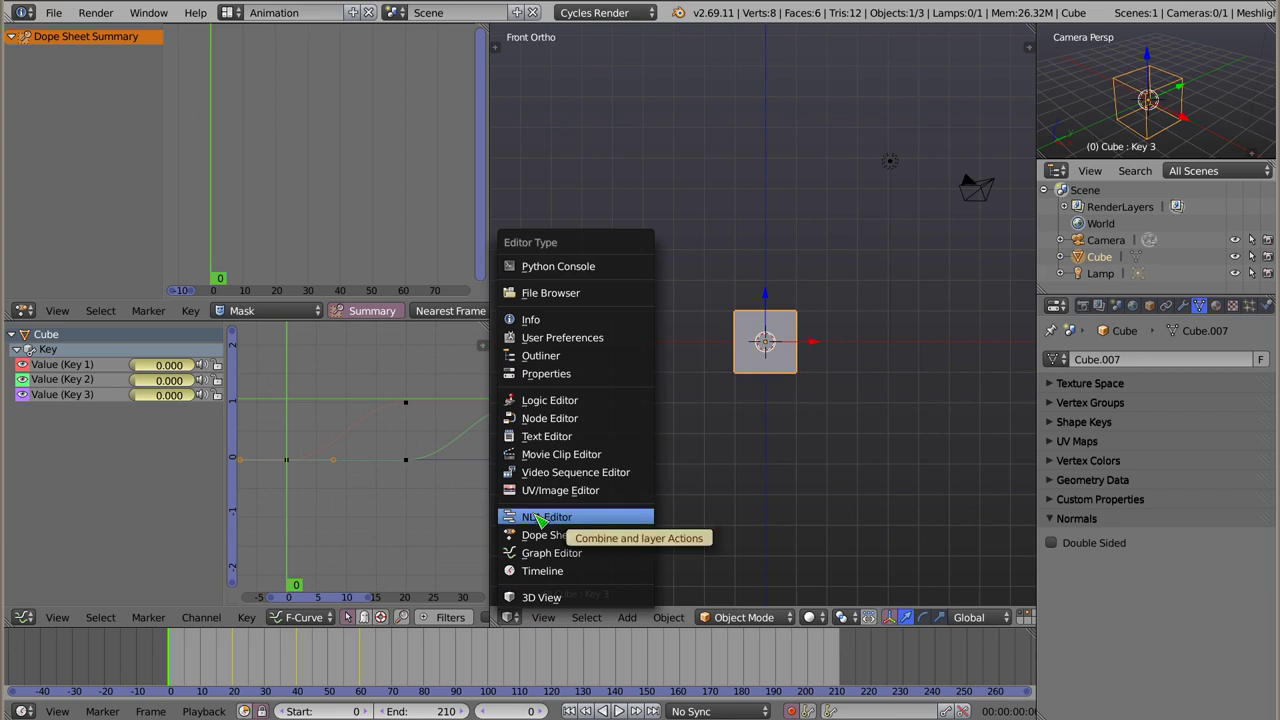
left_click(514, 618)
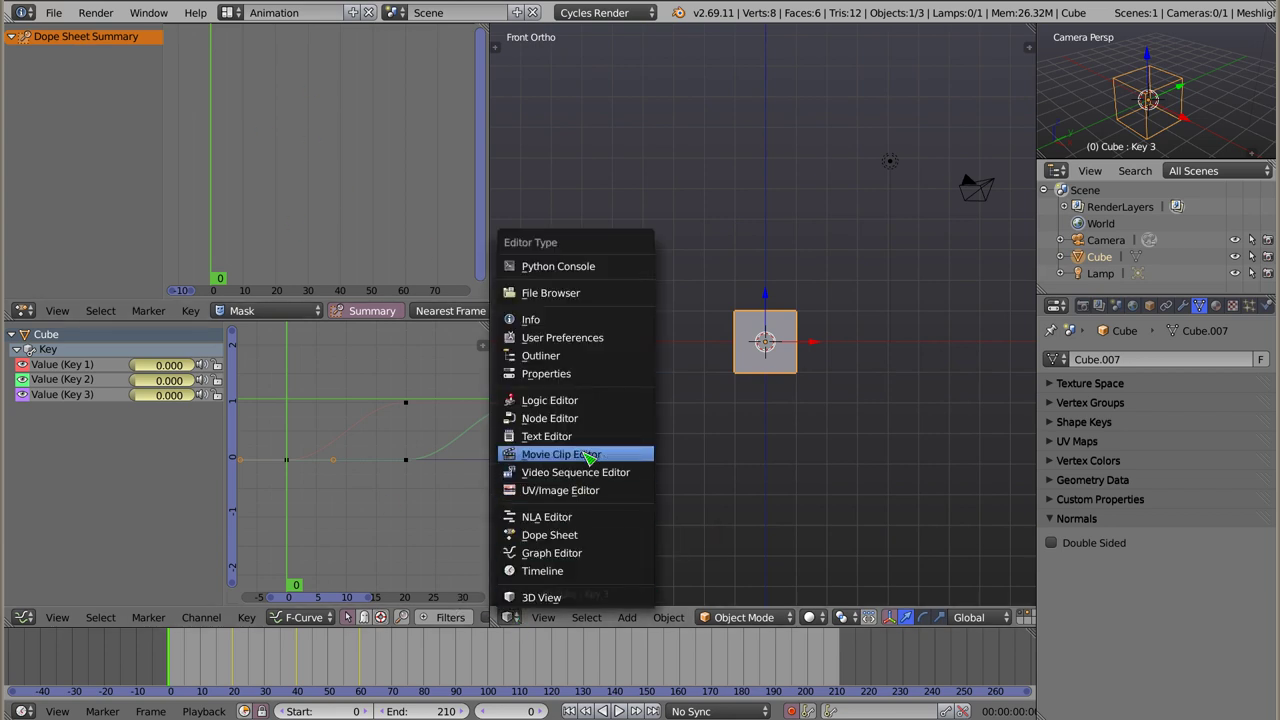
left_click(588, 455)
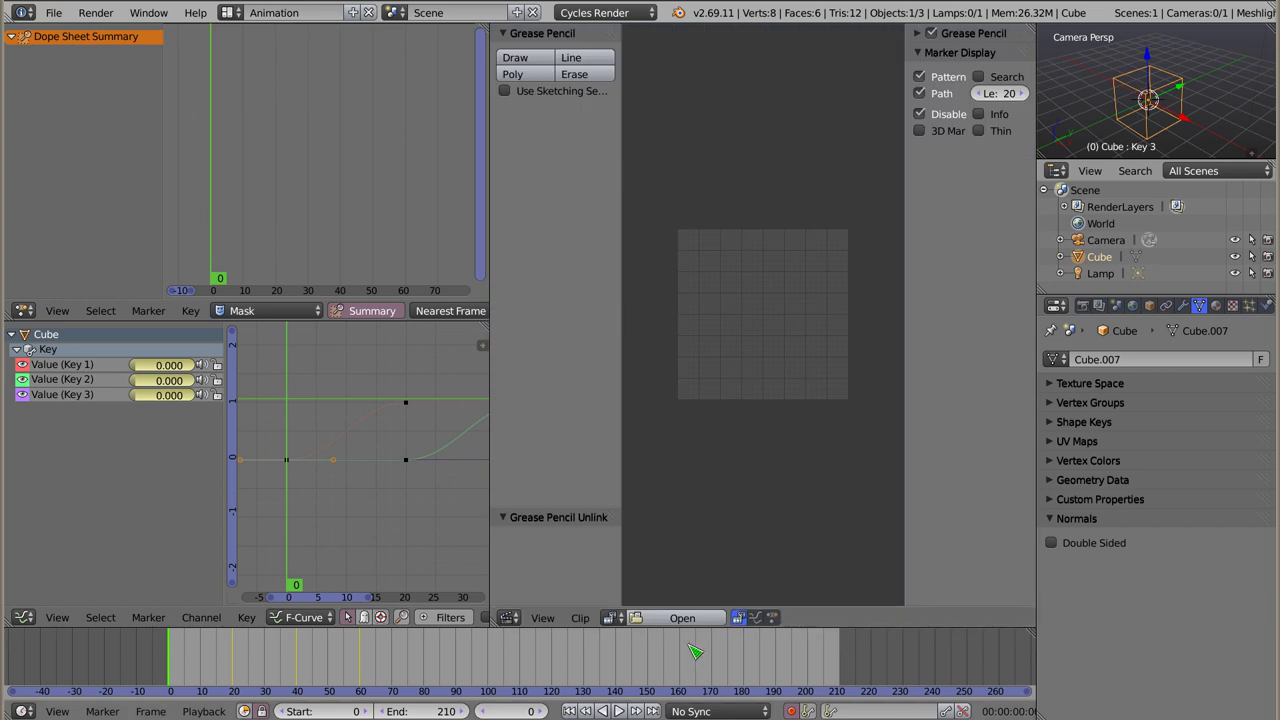
left_click(682, 617)
left_click(44, 246)
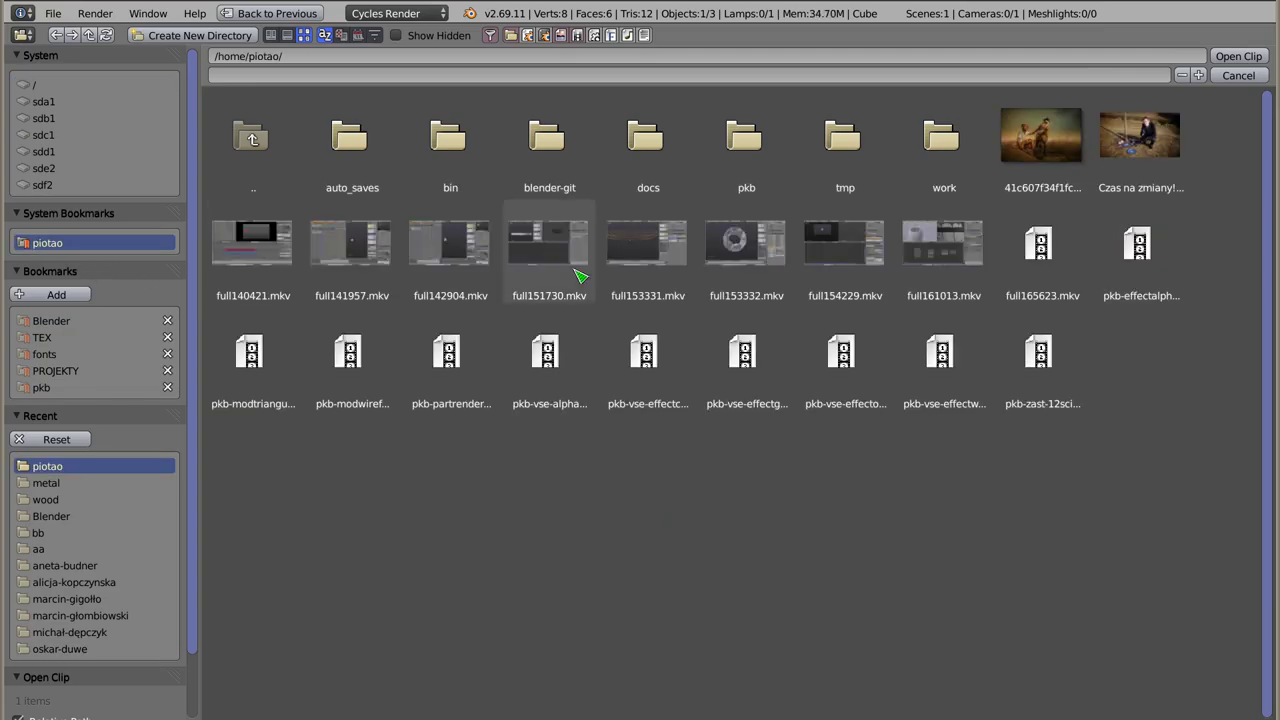
Step: Open owady.avi from the pkb/tut/video folder as the movie clip
left_click(742, 140)
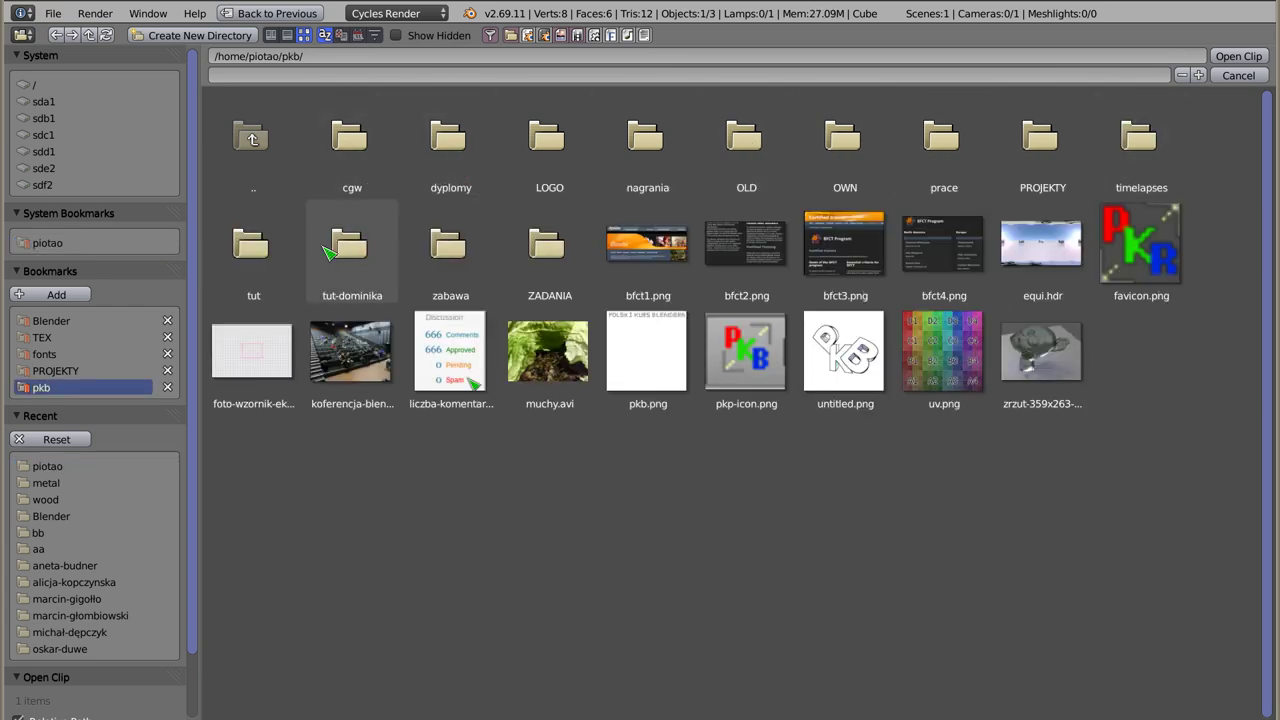
left_click(251, 245)
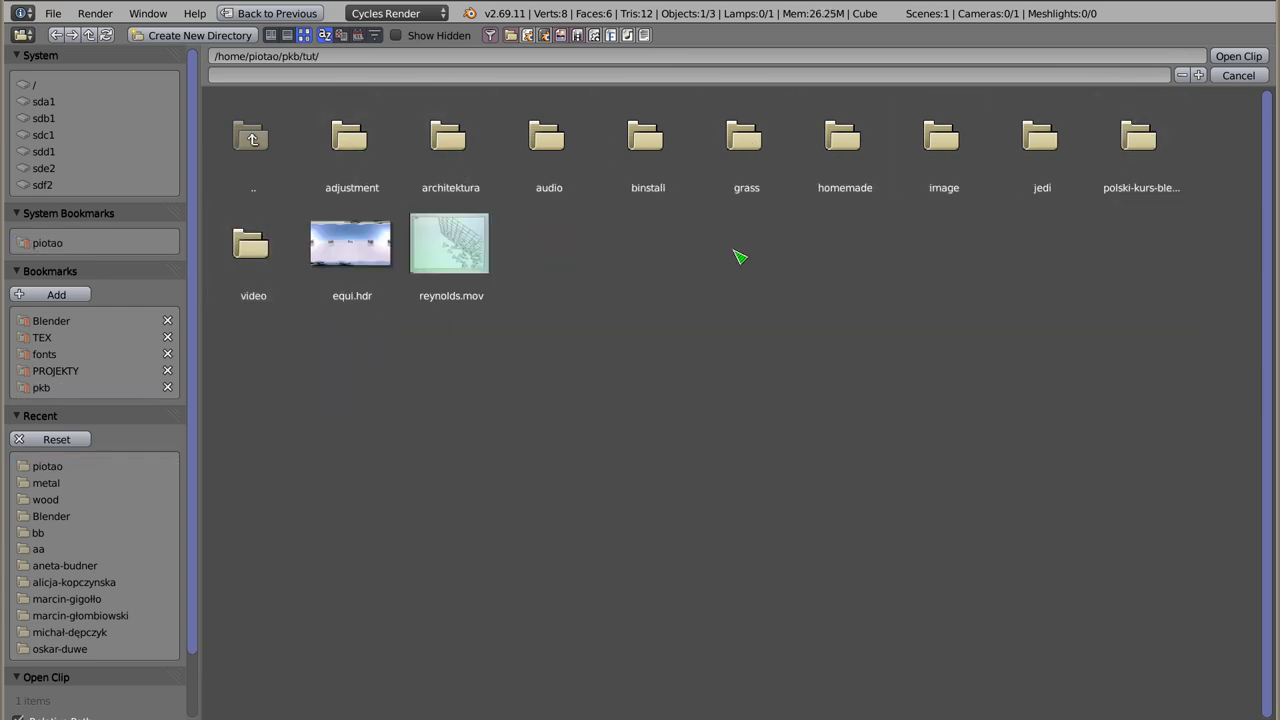
left_click(251, 245)
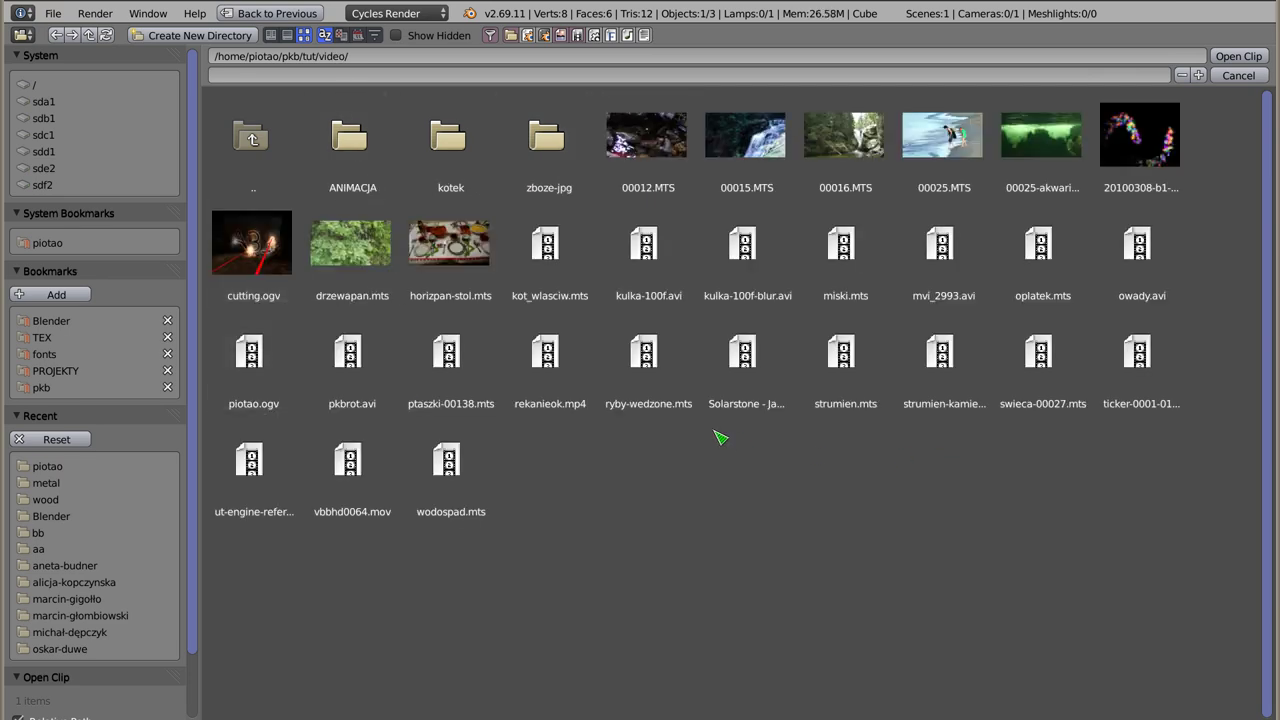
left_click(1140, 247)
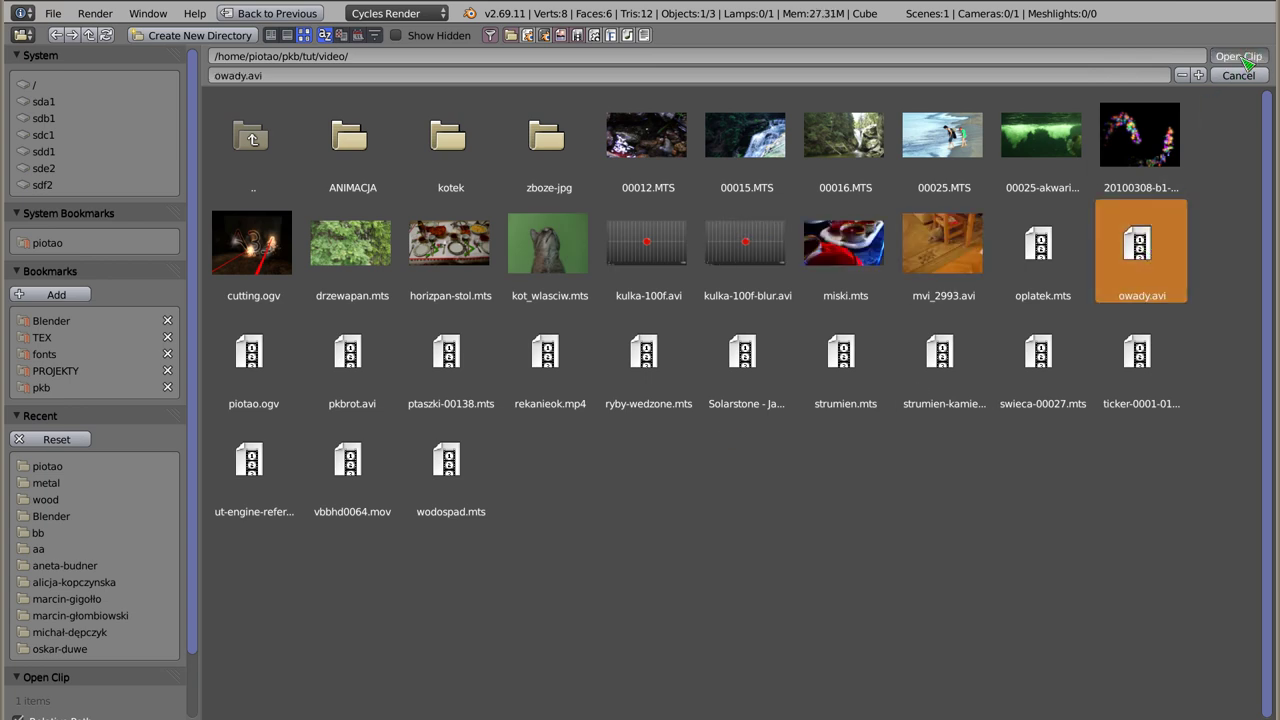
left_click(1240, 58)
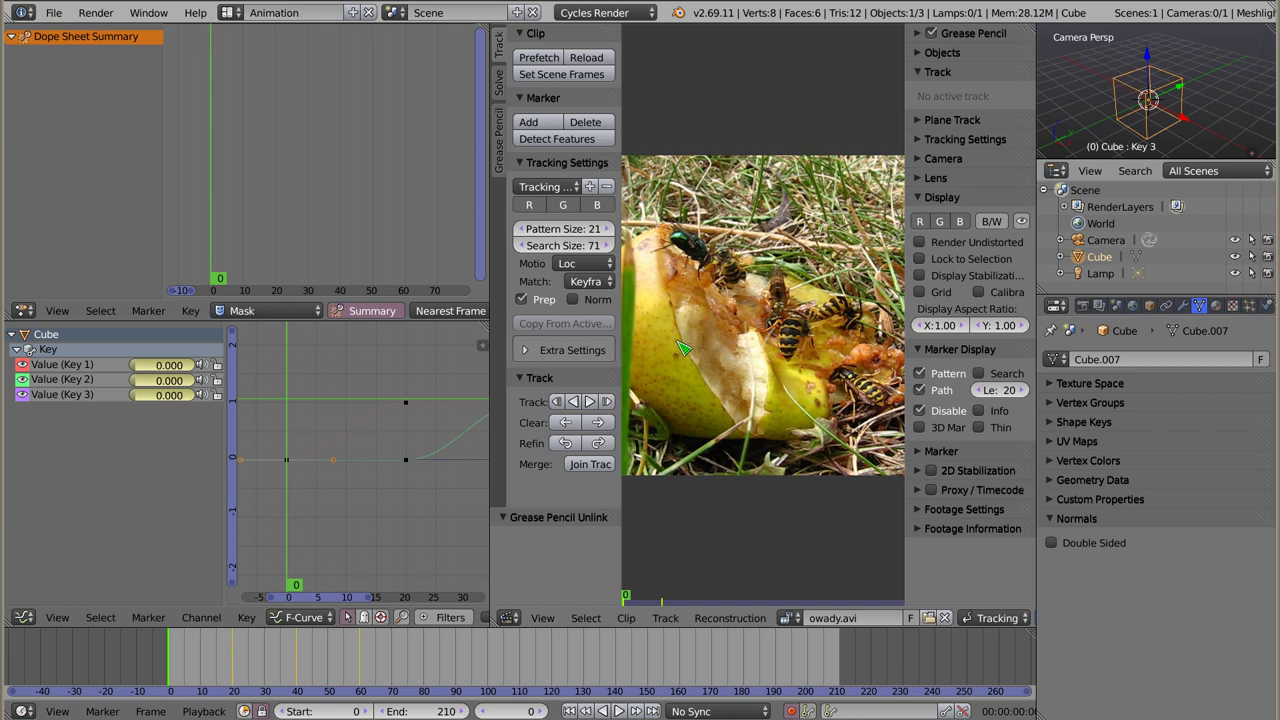
Step: Hide the side panels and scrub the wasp clip to frame 108
key("t")
key("n")
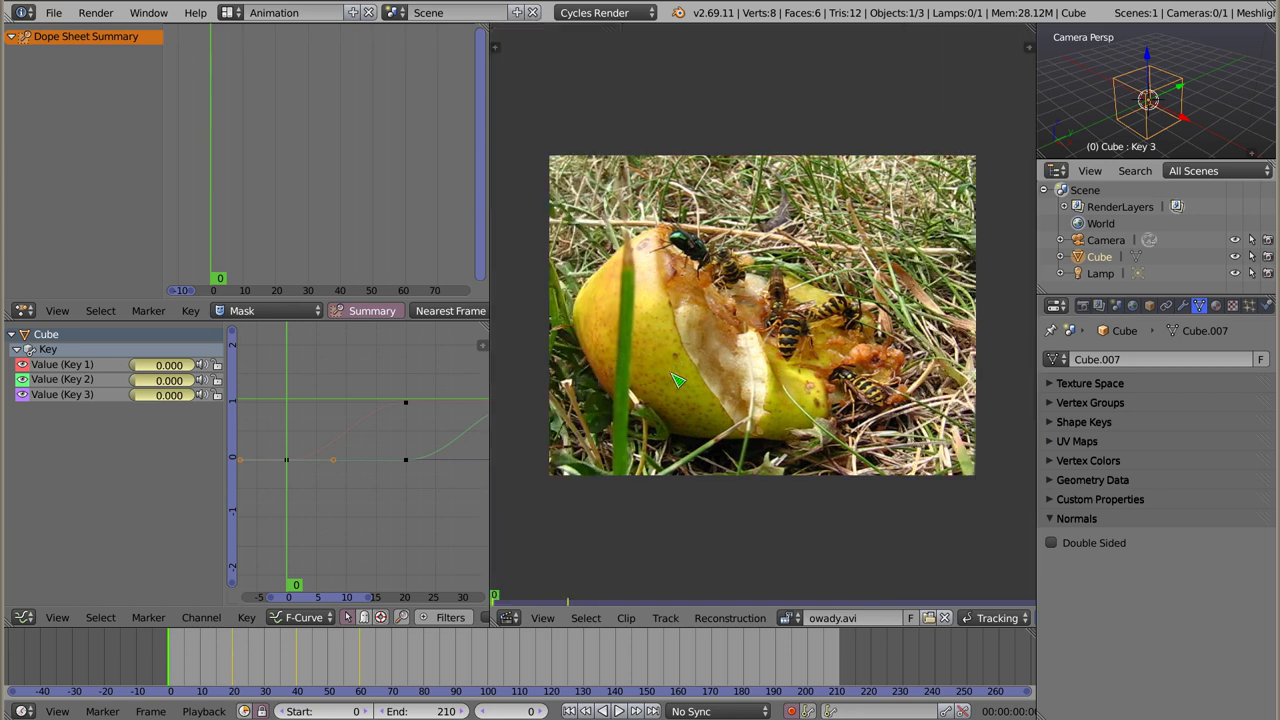
mouse_move(513, 604)
left_mouse_down()
mouse_move(787, 613)
mouse_move(494, 612)
left_mouse_up()
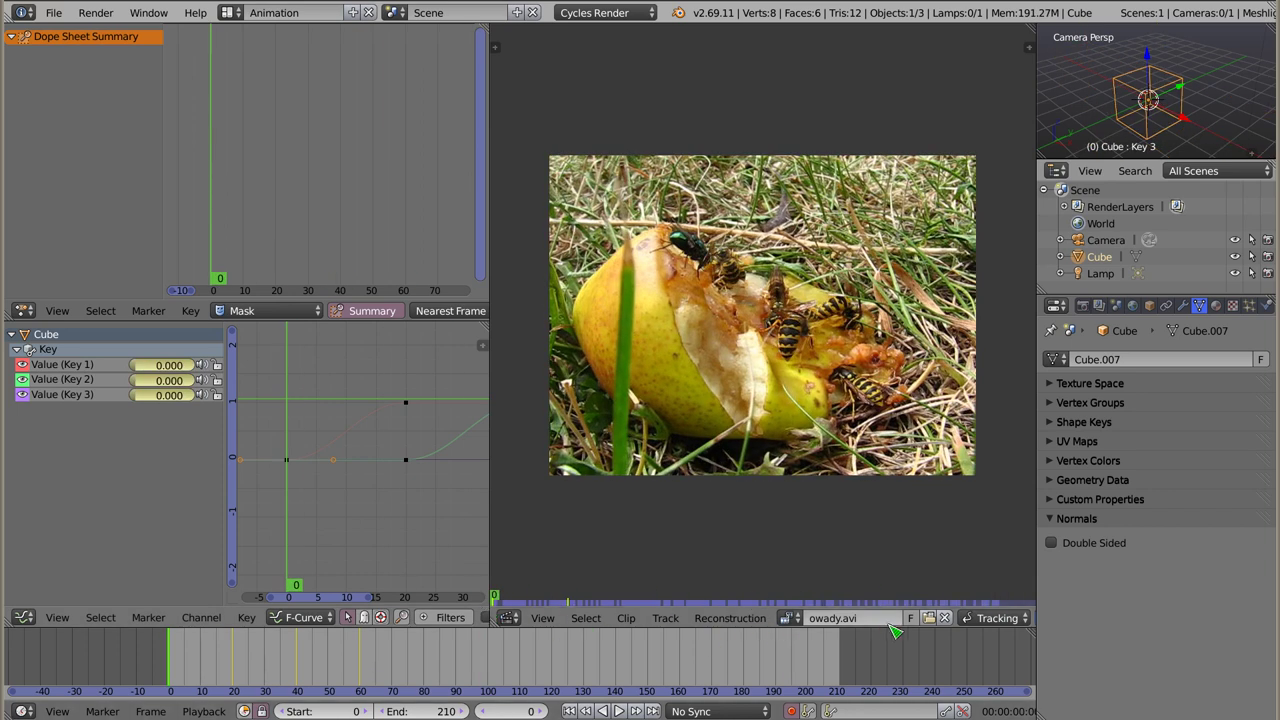
Step: Switch the clip editor to Mask mode and create a new mask
left_click(995, 620)
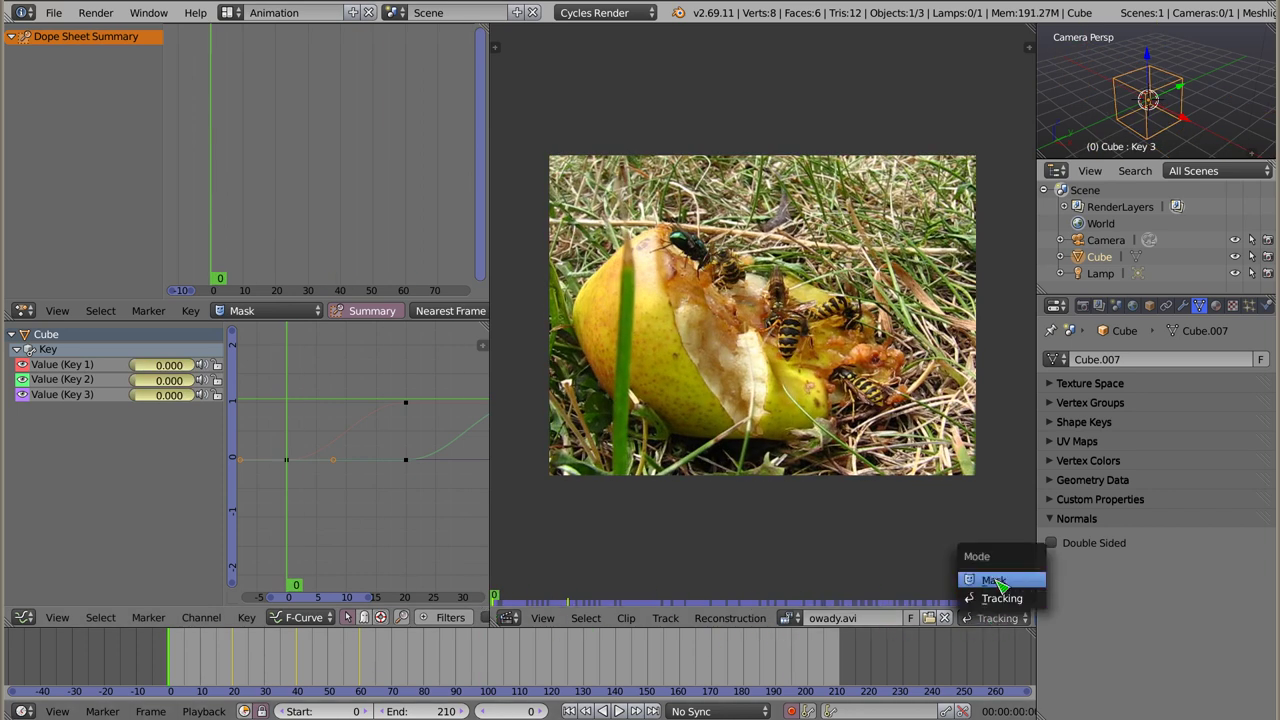
left_click(1000, 586)
left_click(1022, 618)
scroll(915, 620, "down", 3)
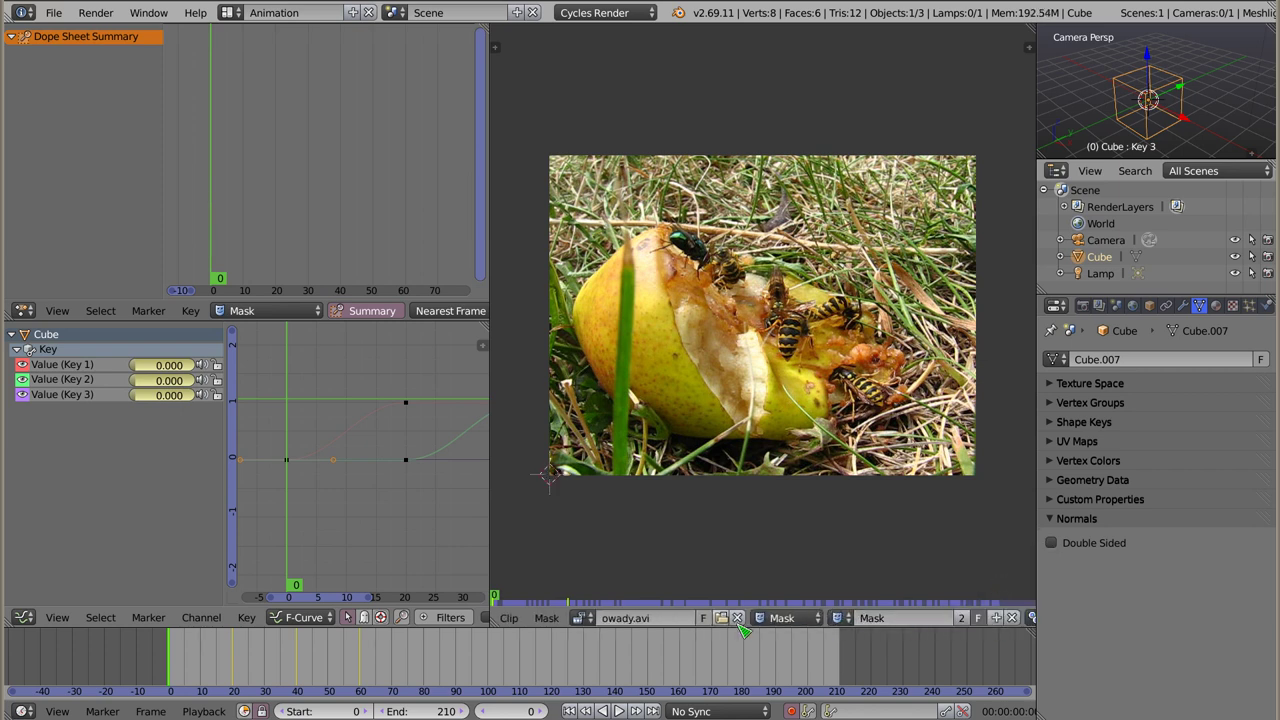
Step: Add a mask layer and place seven mask points around the wasp-covered pear
key("n")
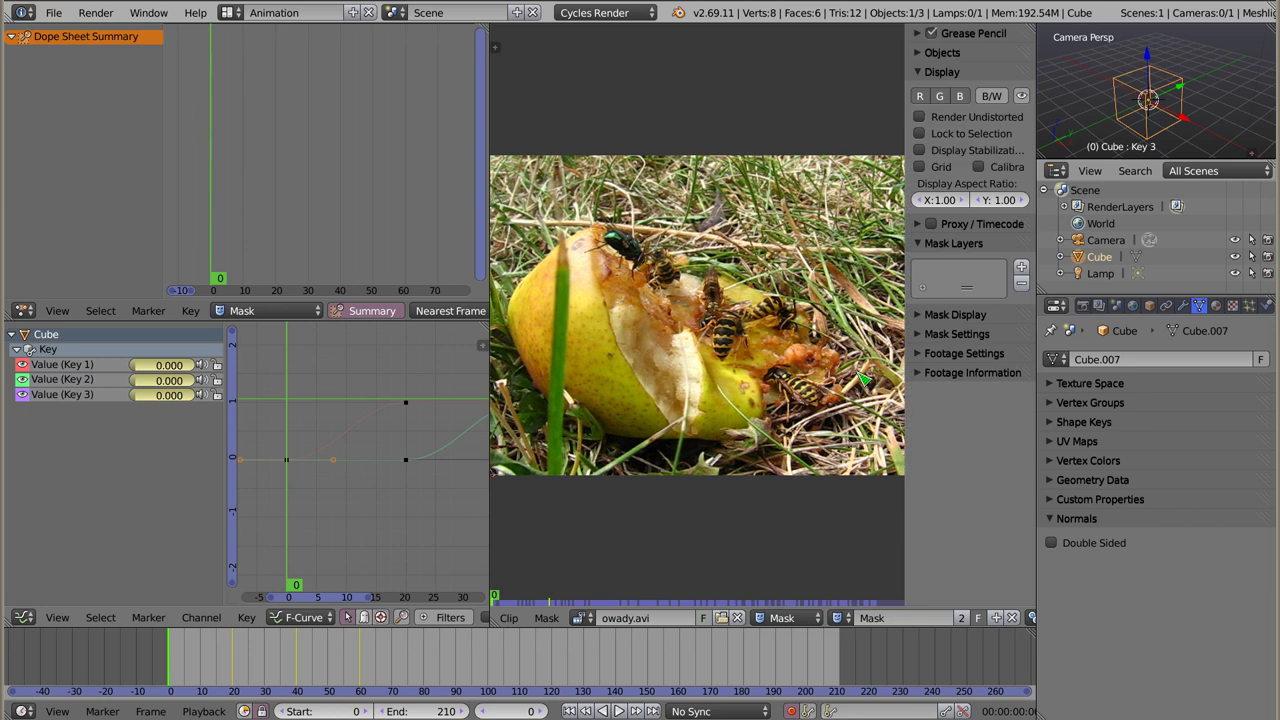
left_click(1021, 267)
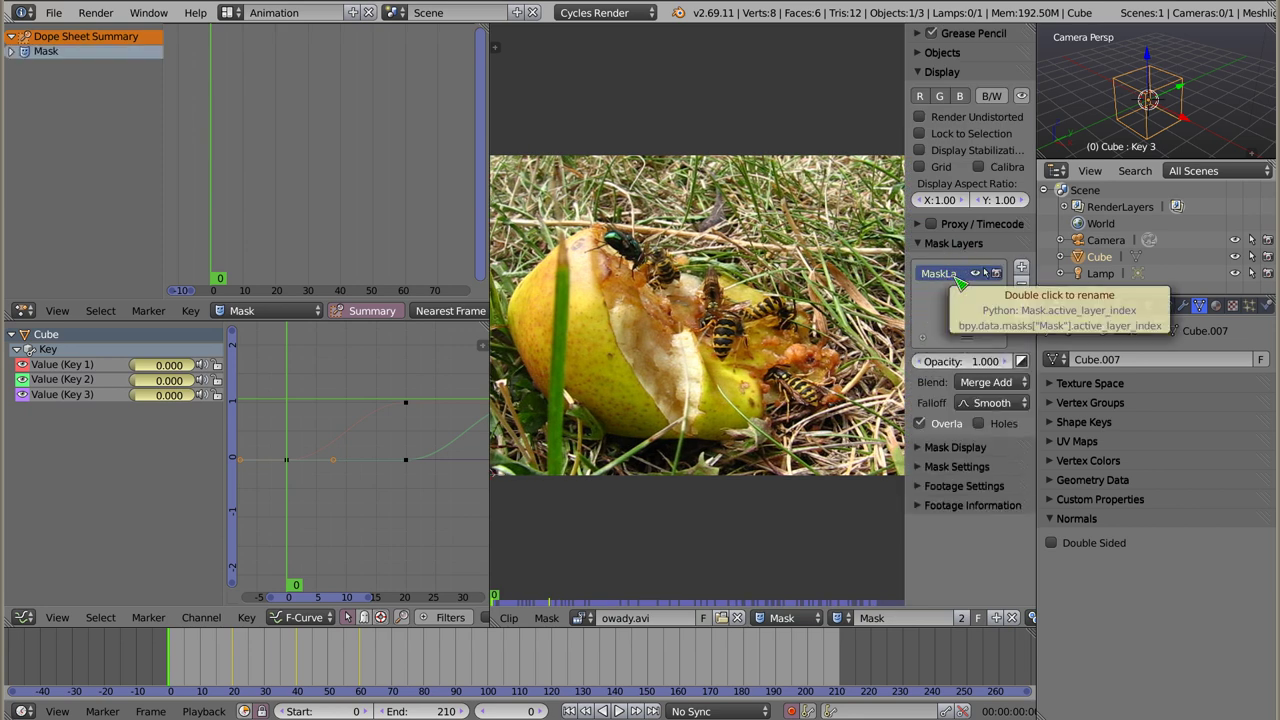
left_click(592, 222, "ctrl")
left_click(524, 290, "ctrl")
left_click(549, 397, "ctrl")
left_click(676, 446, "ctrl")
left_click(757, 434, "ctrl")
left_click(846, 405, "ctrl")
left_click(765, 288, "ctrl")
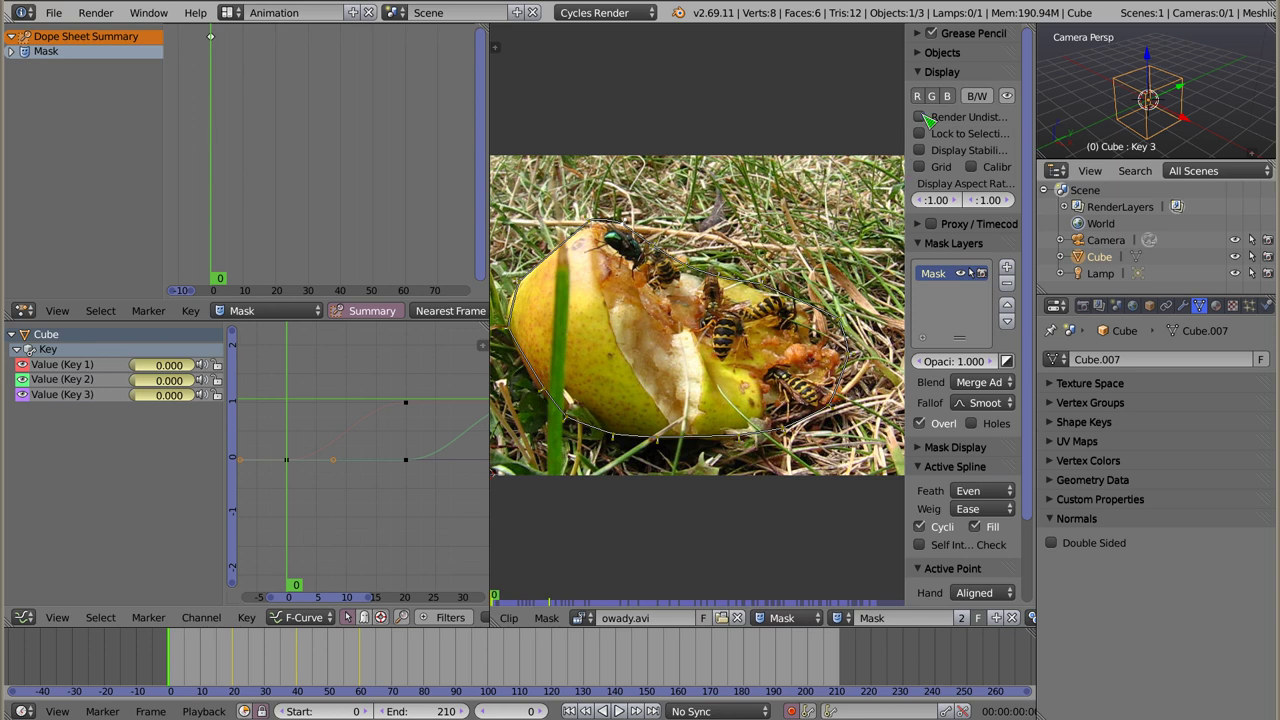
Step: Expand Mask Settings to show the mask's start and end frames
scroll(950, 565, "down", 2)
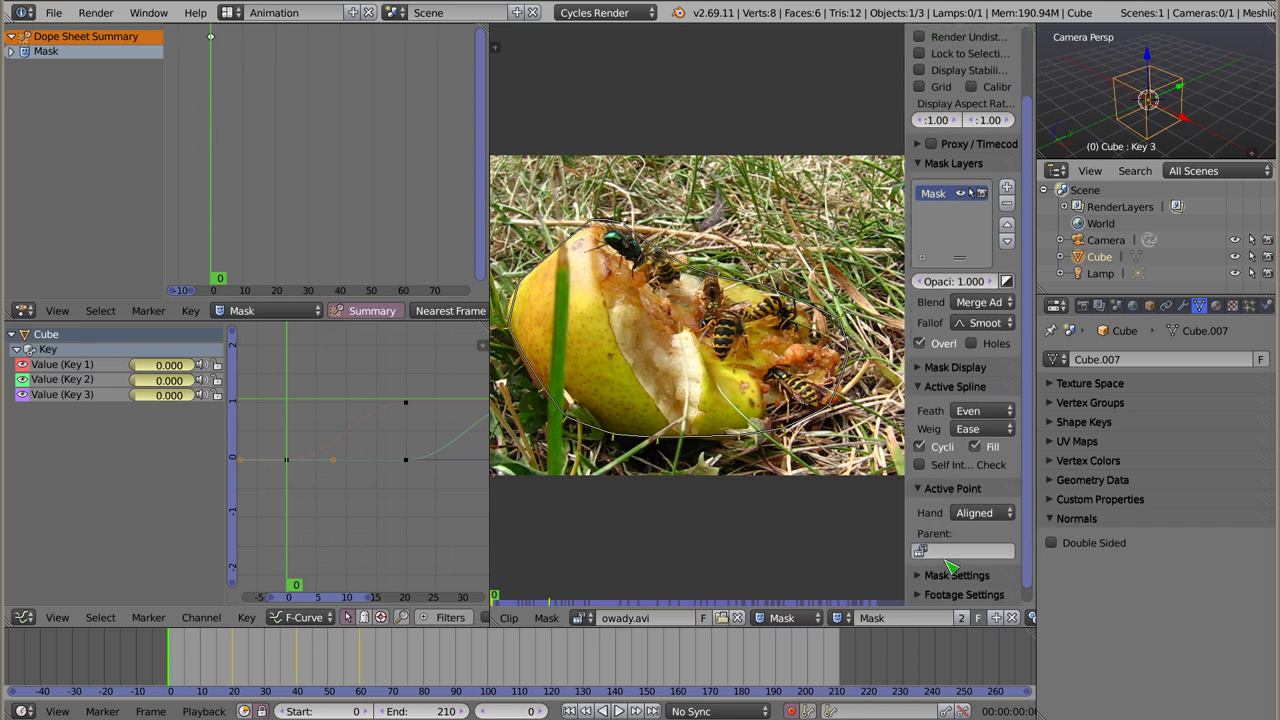
scroll(950, 567, "down", 1)
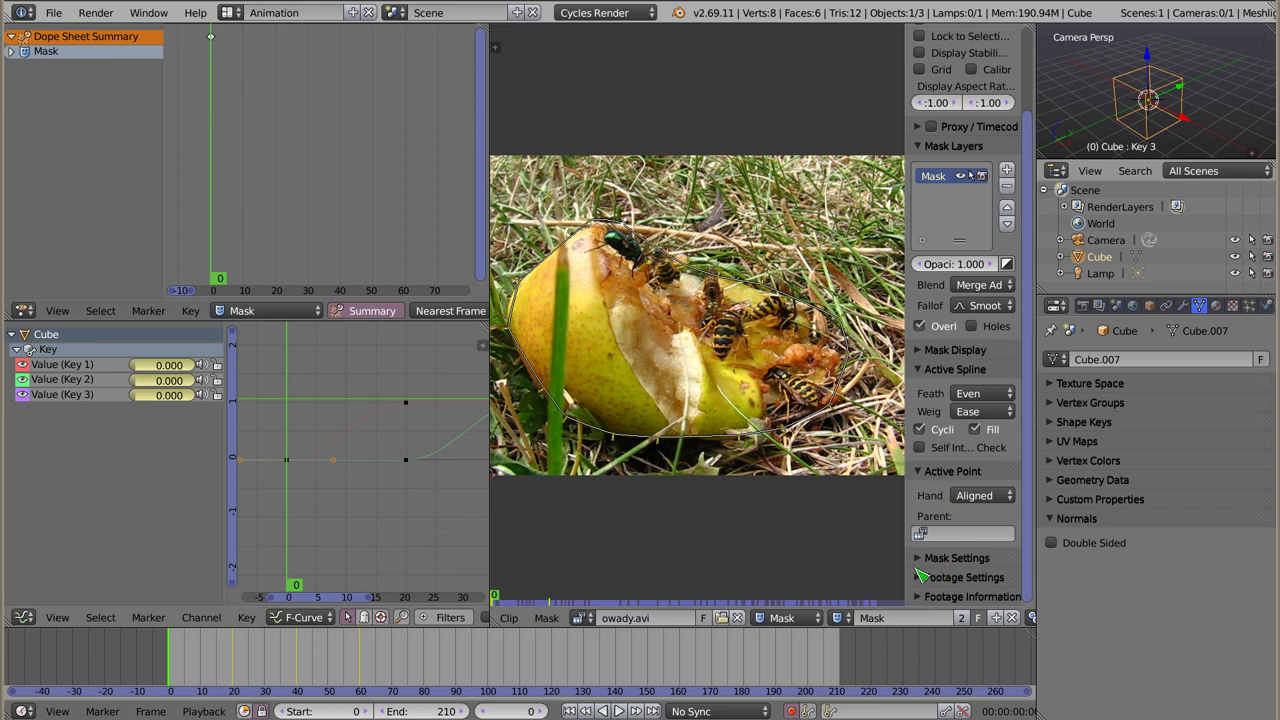
left_click(921, 562)
scroll(921, 562, "up", 1)
scroll(921, 562, "up", 1)
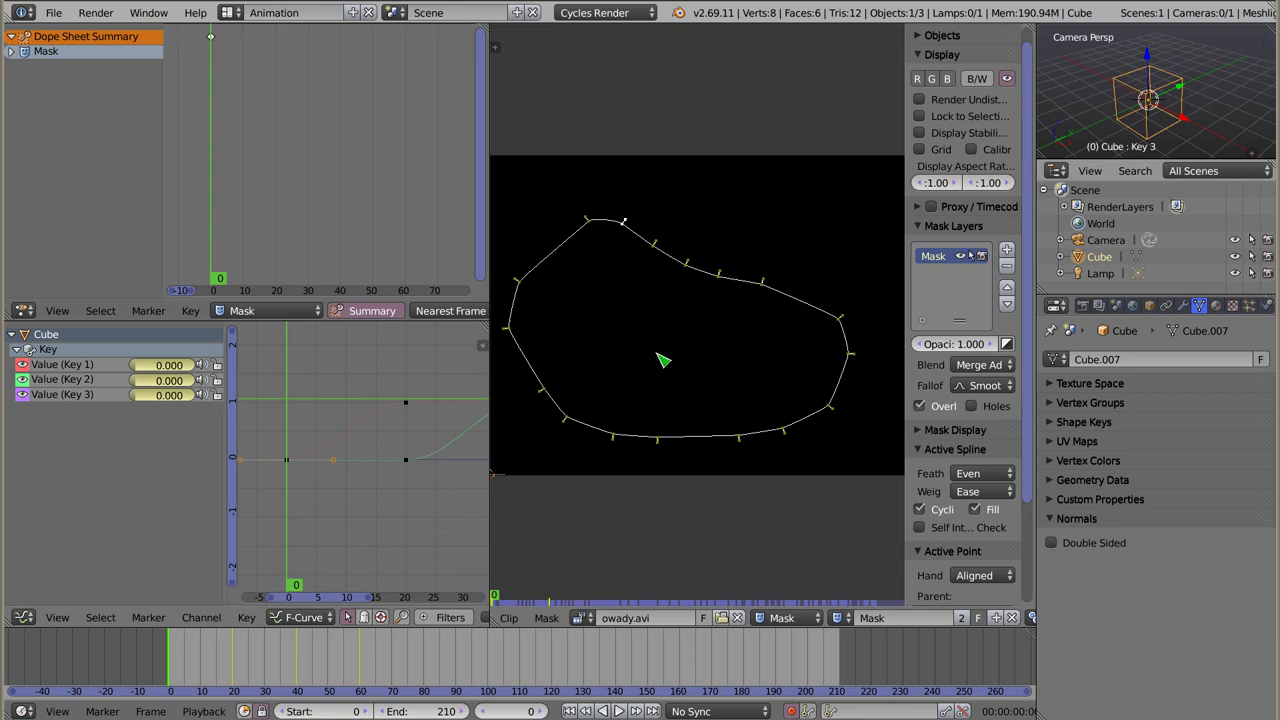
Step: Select all mask points, move the mask onto the pear at frame 33, then return to frame 0
key("a")
key("a")
left_click_drag(170, 652, 274, 662)
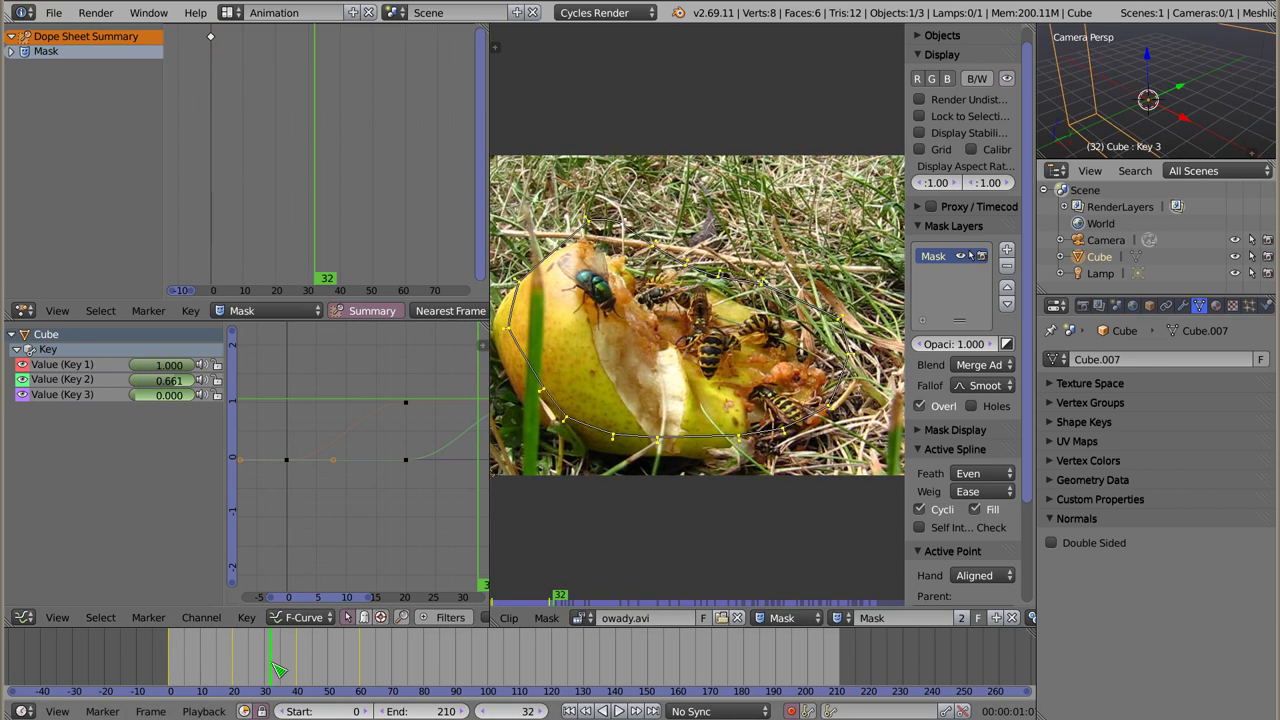
key("g")
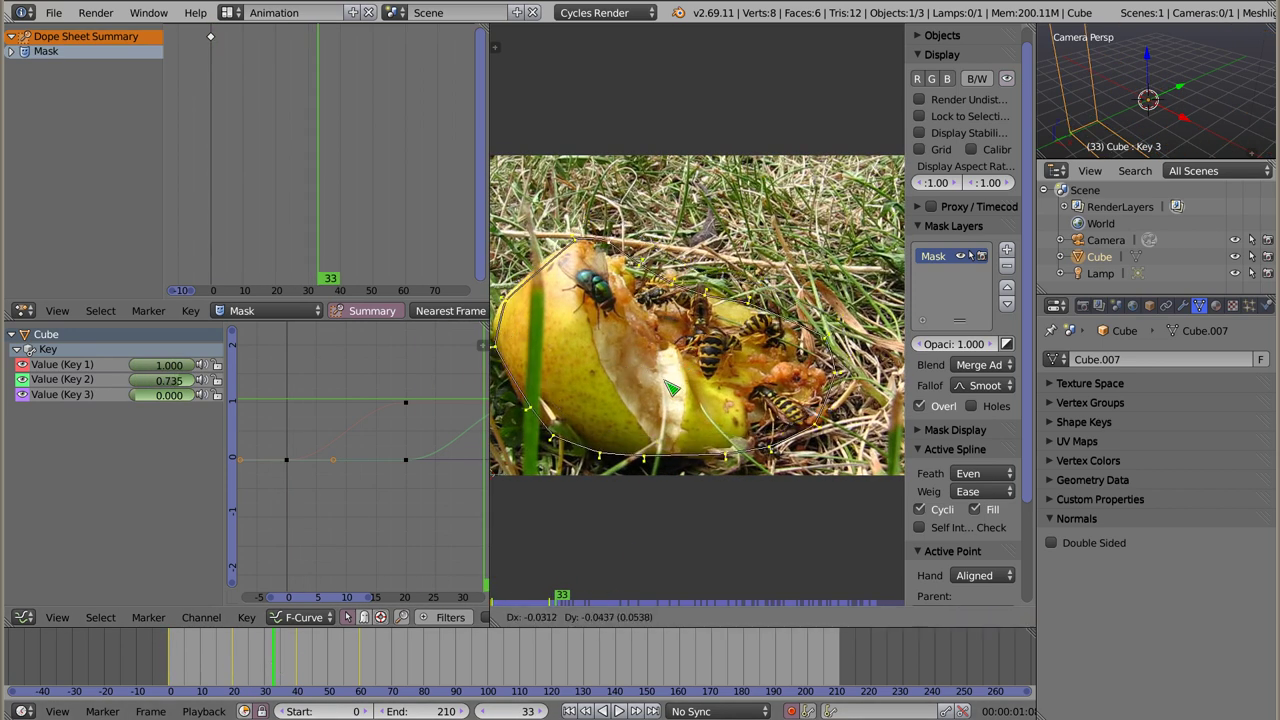
left_click(668, 388)
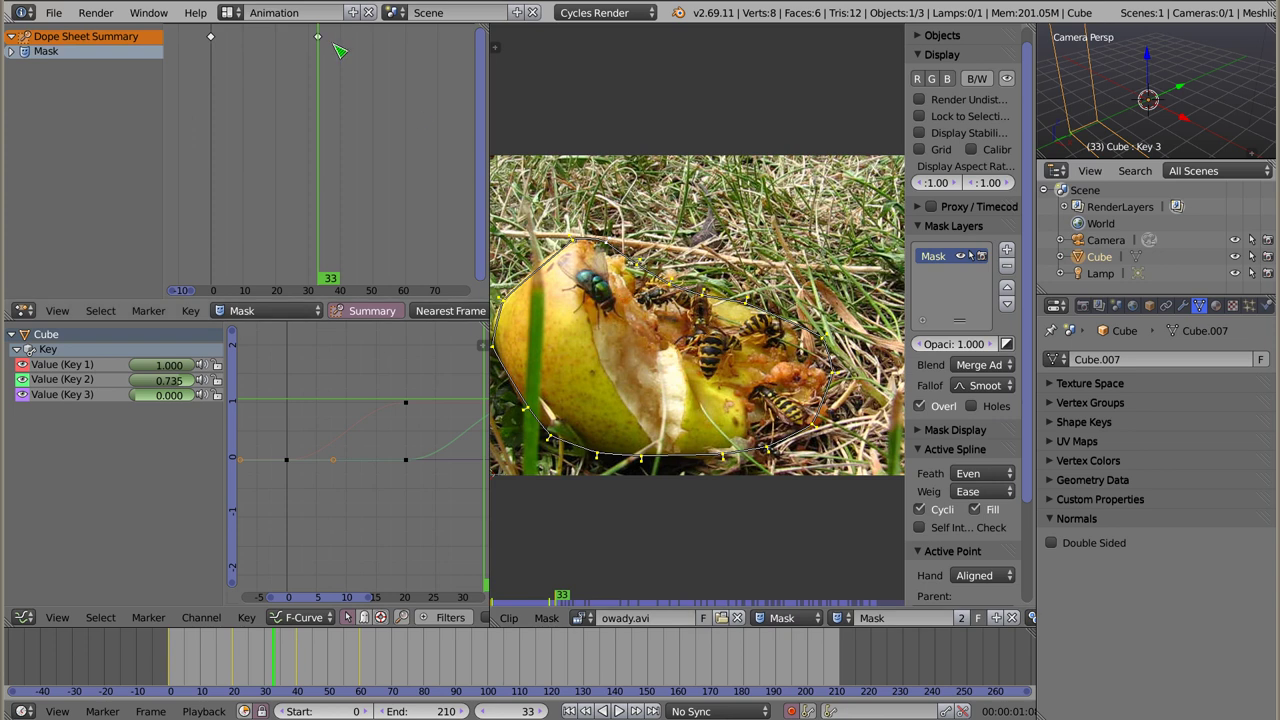
left_click_drag(217, 64, 211, 134)
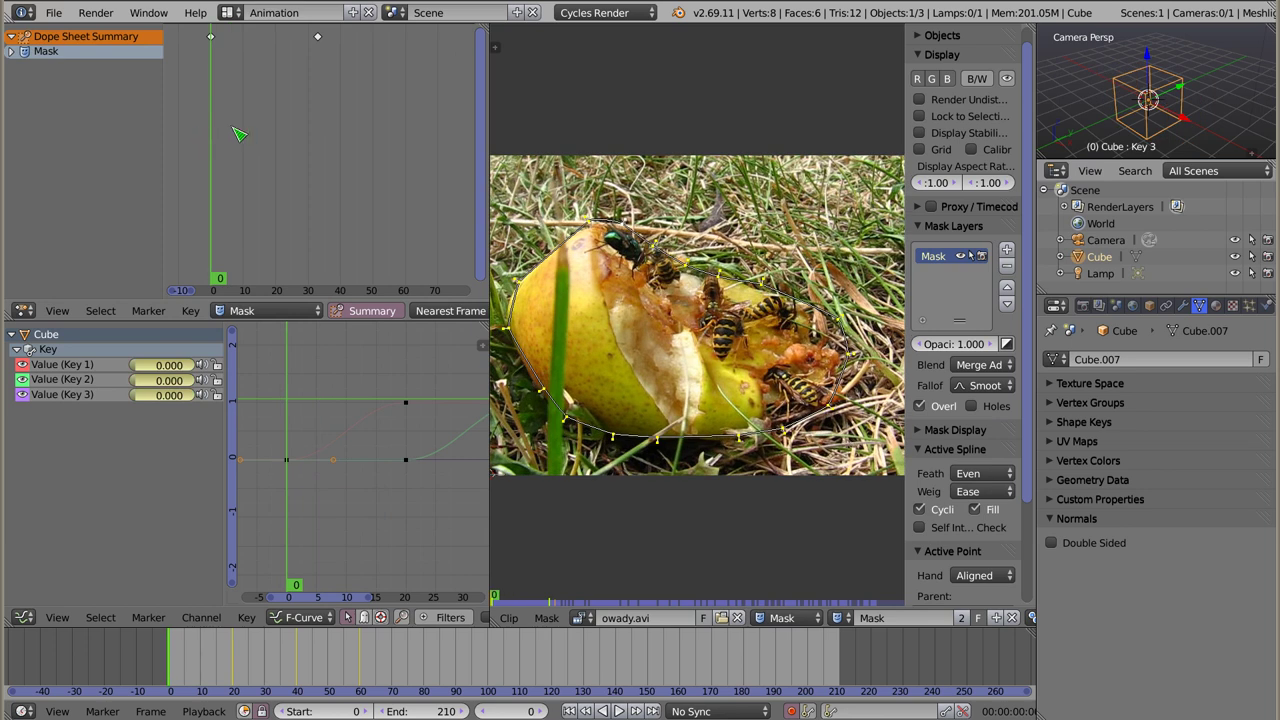
Step: Select the MaskLayer channel, then switch the Dope Sheet mode from Mask to Dope Sheet
left_click(12, 51)
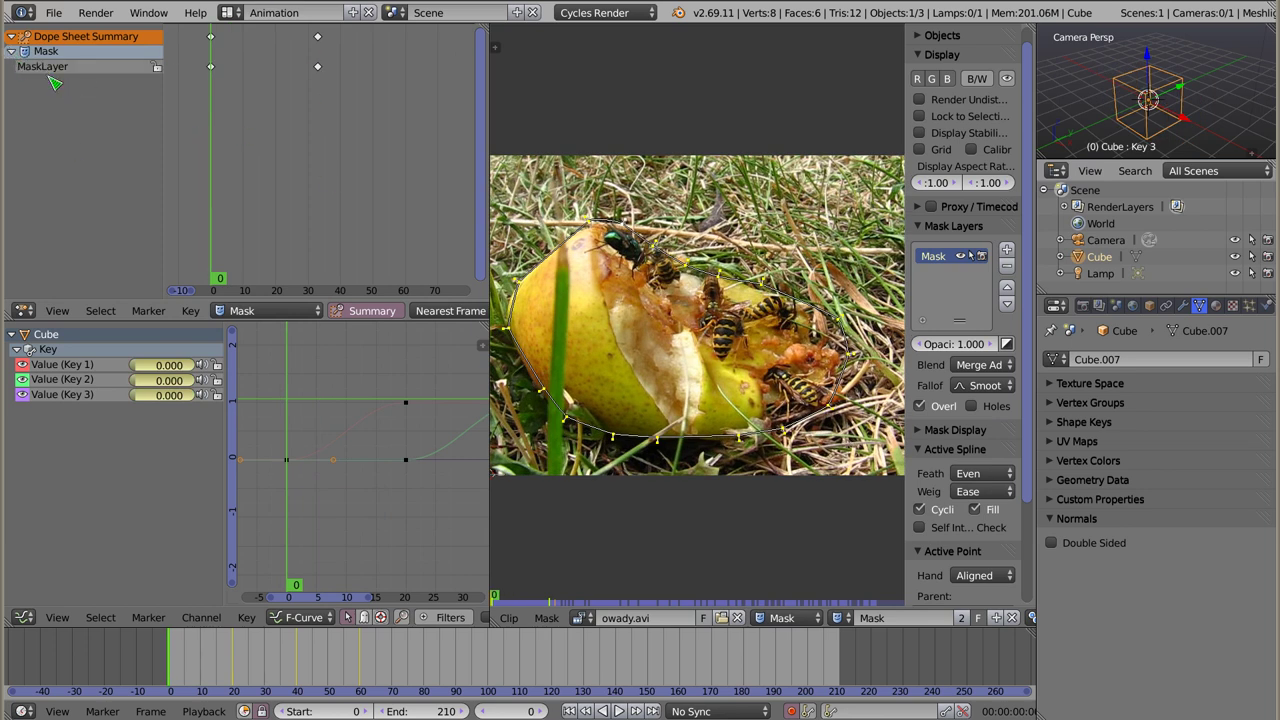
left_click(50, 68)
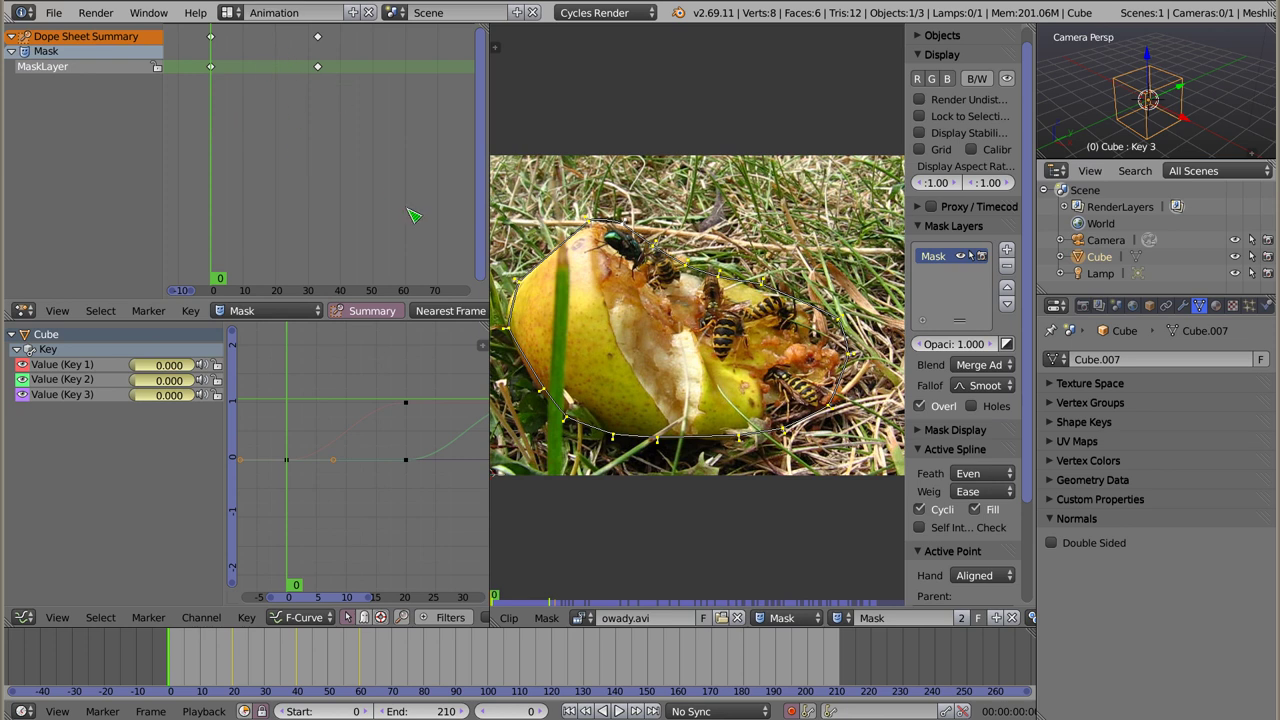
left_click(262, 312)
left_click(256, 295)
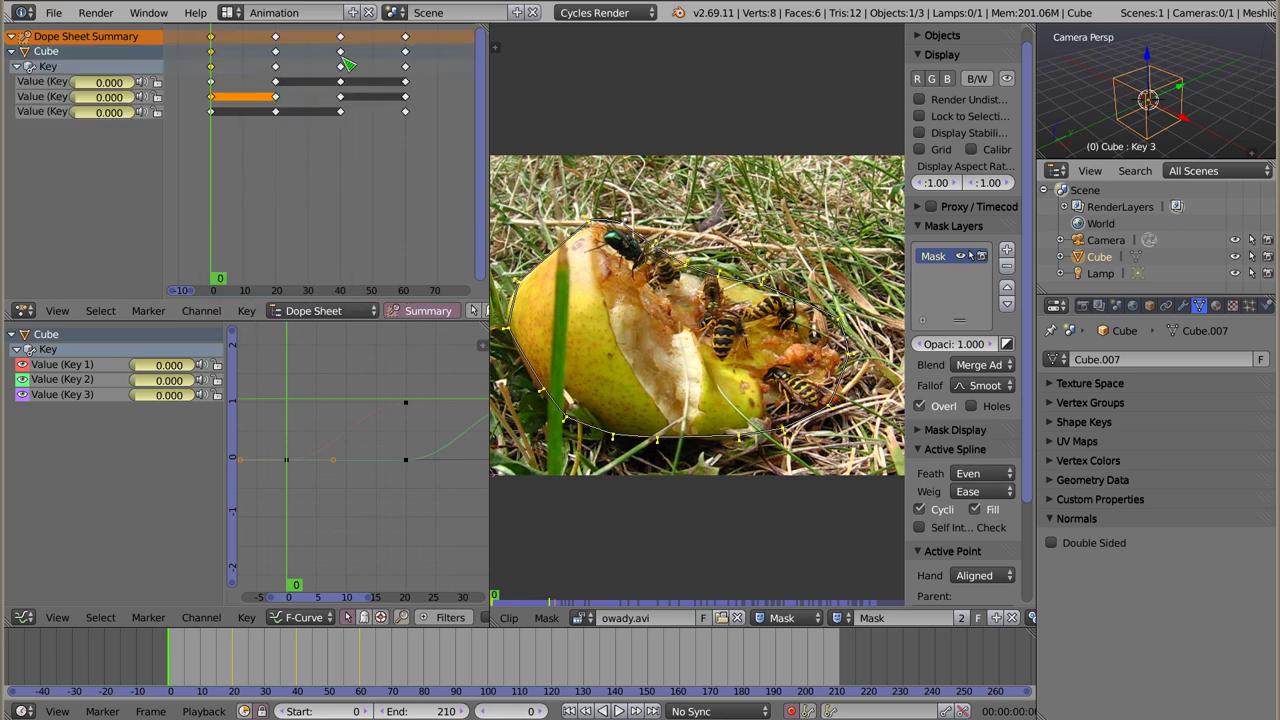
key("a")
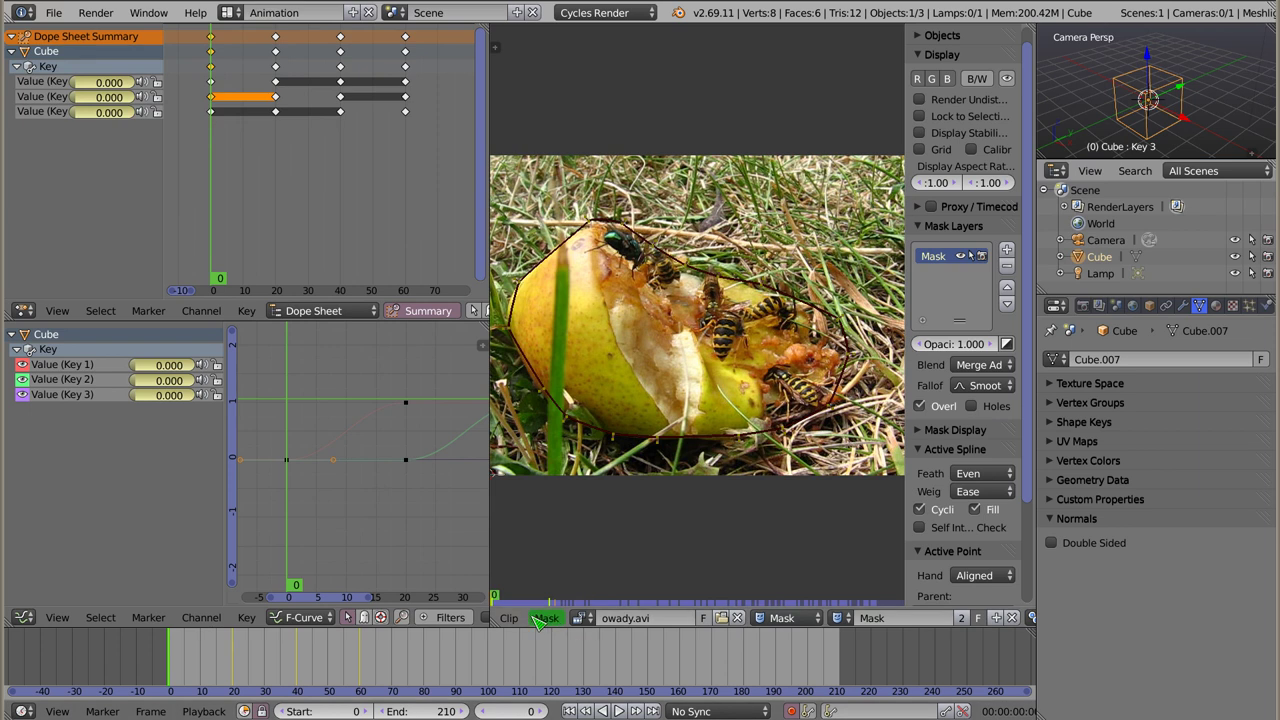
scroll(538, 620, "up", 3)
Step: Turn the clip area into a 3D View and set the frame-20 shape keys to Keyframe type
left_click(510, 618)
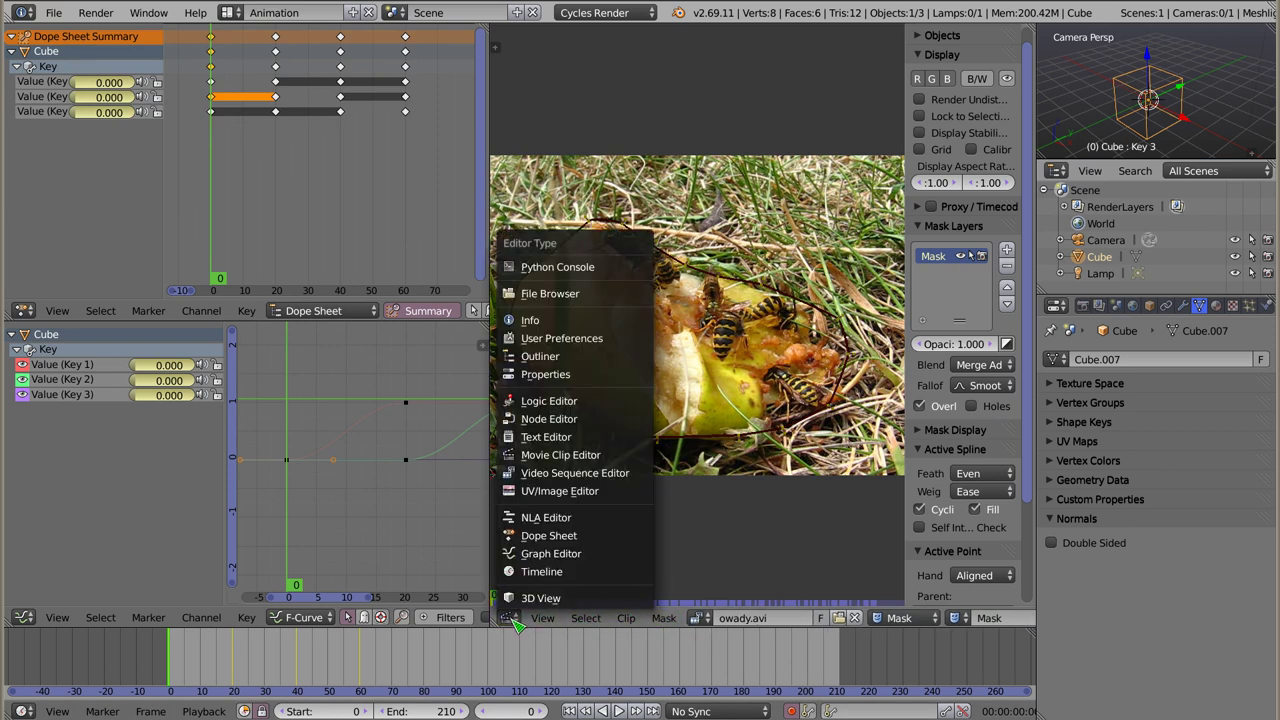
left_click(538, 598)
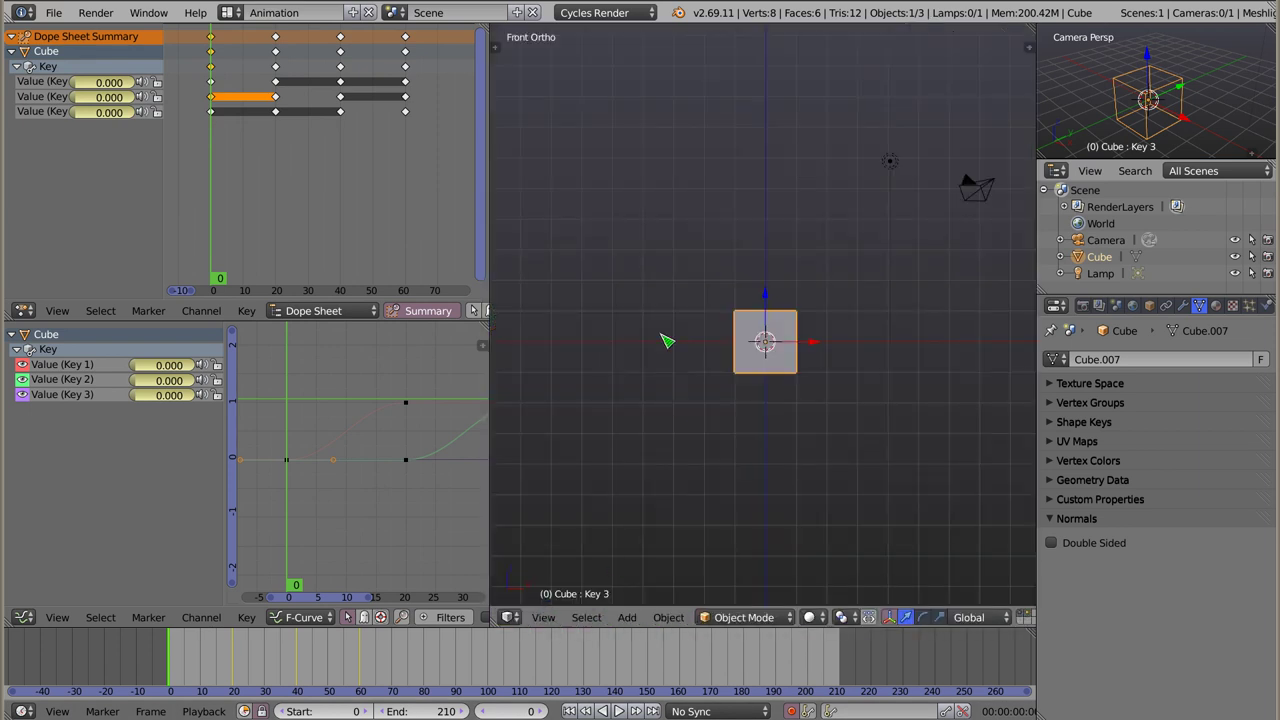
left_click(259, 129)
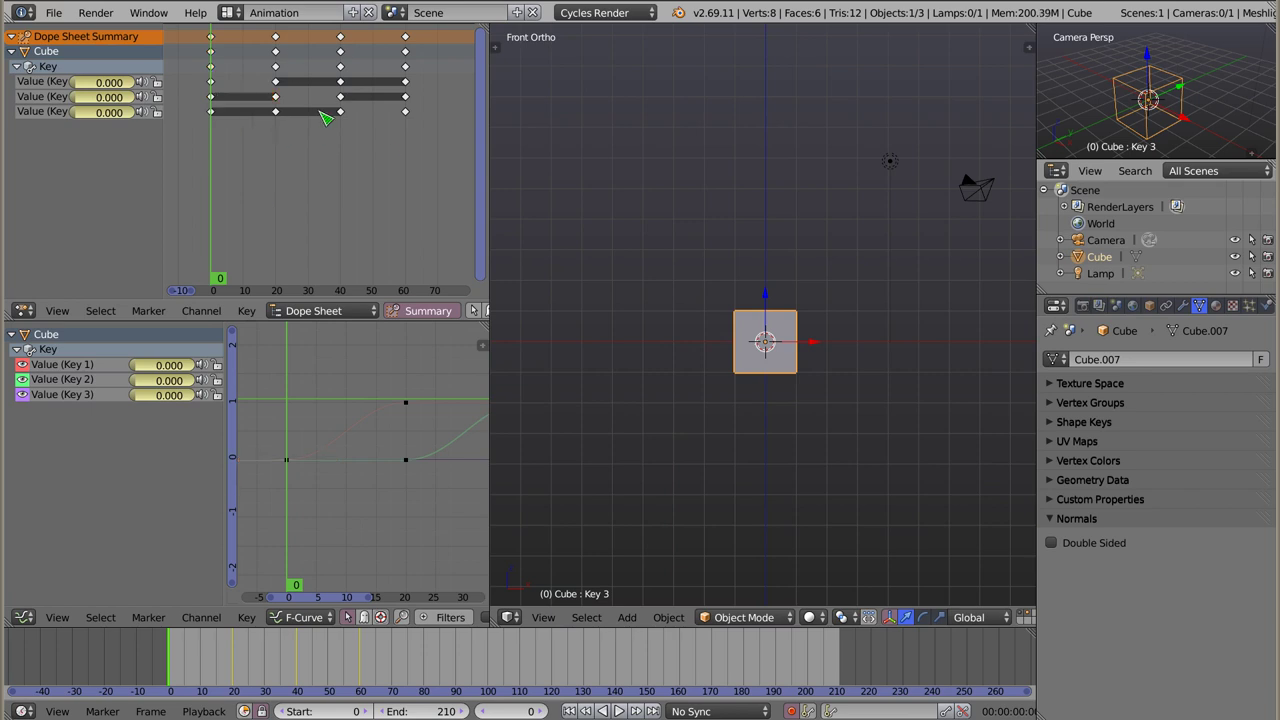
key("b")
left_click_drag(262, 26, 293, 156)
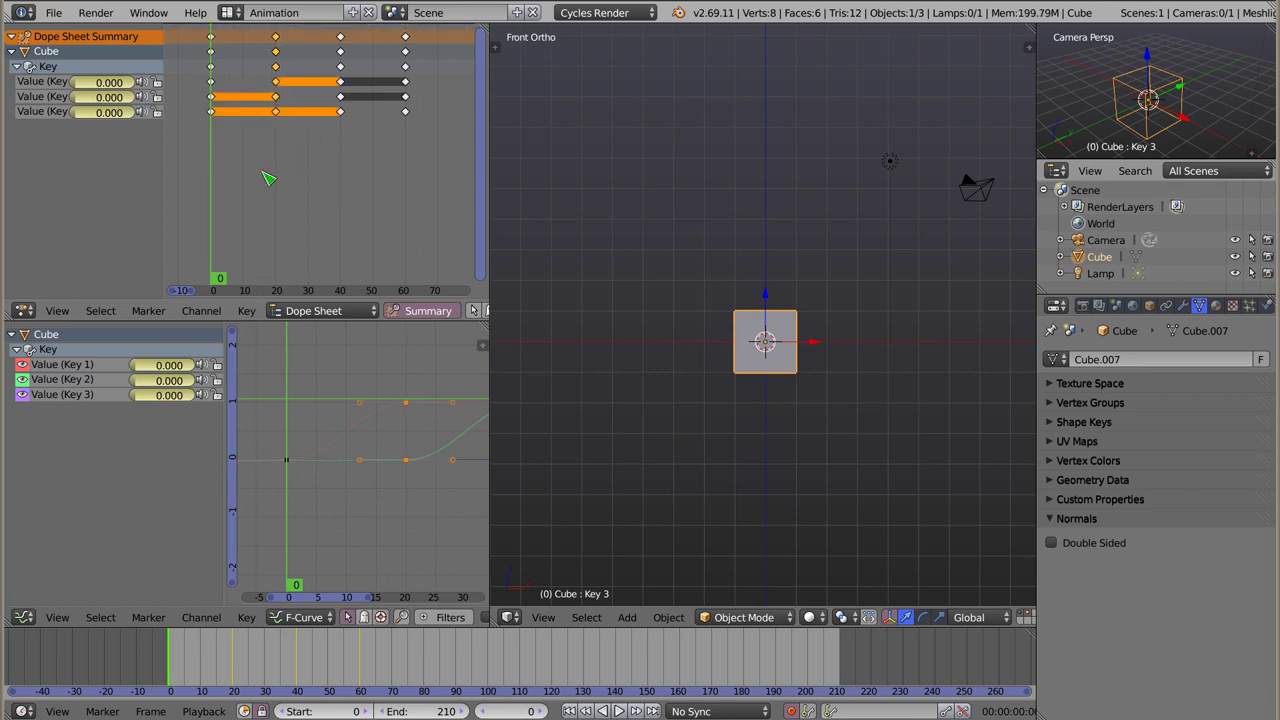
key("r")
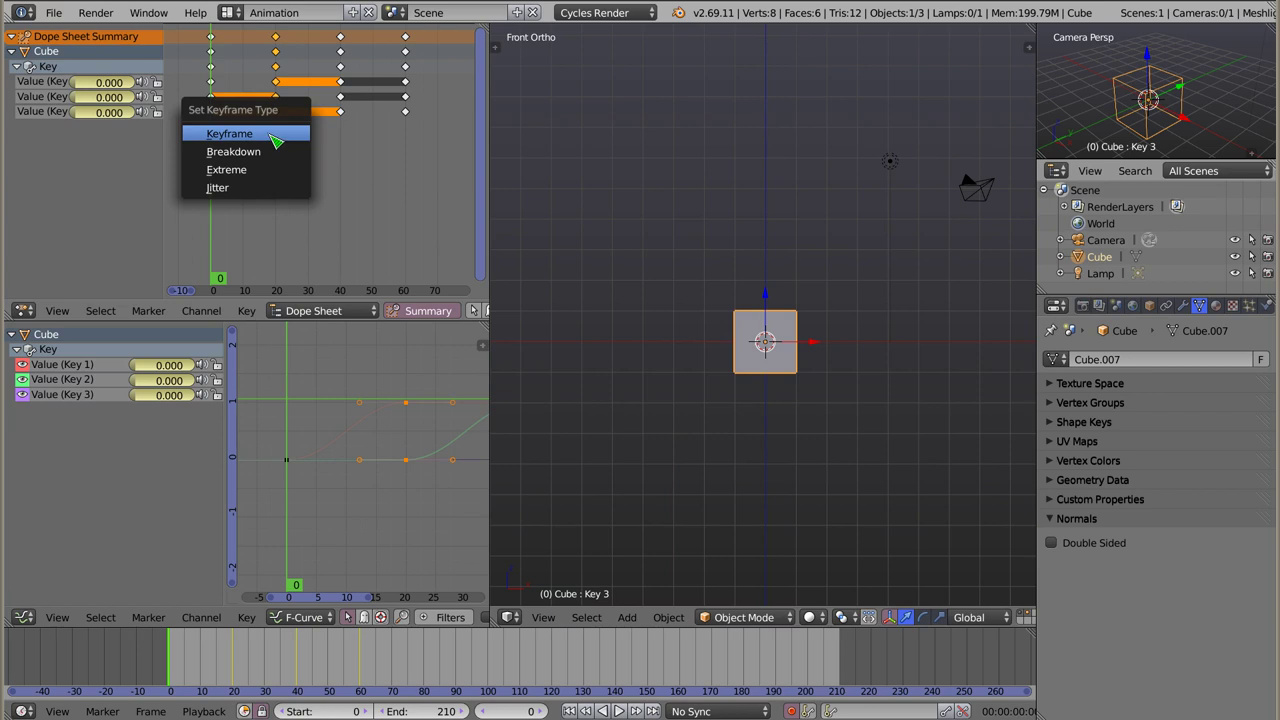
left_click(272, 138)
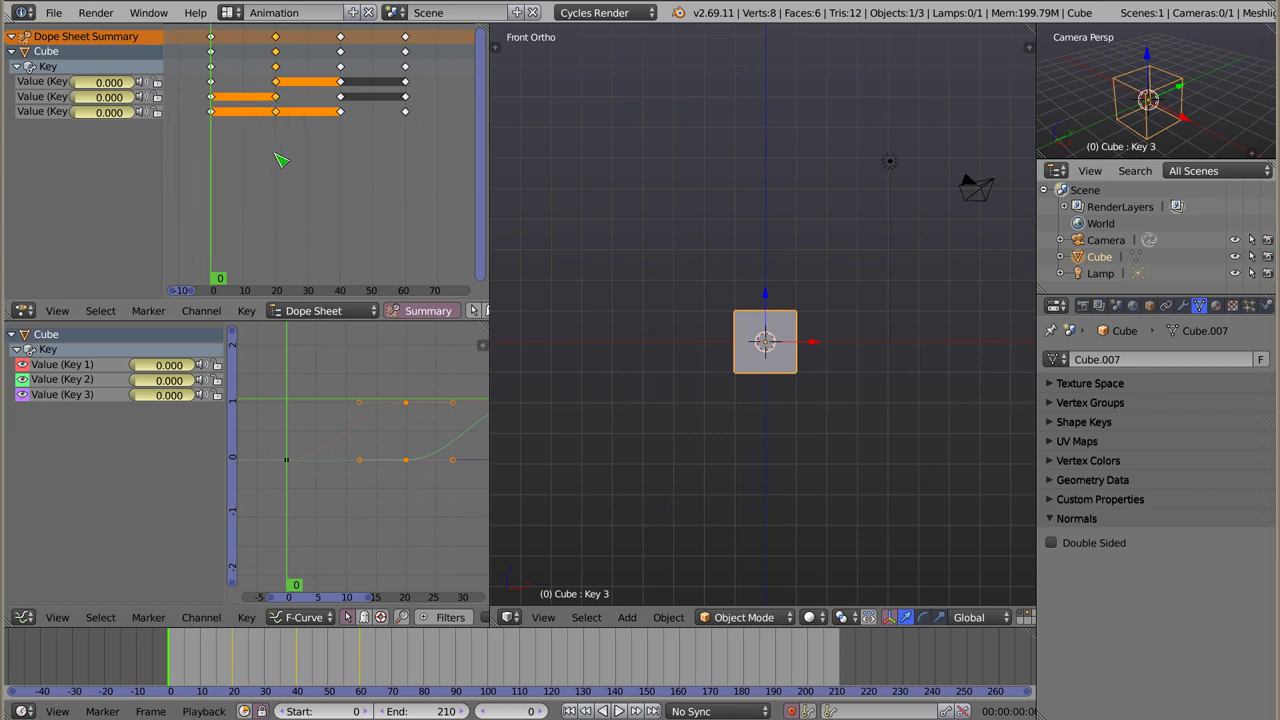
Step: Make the frame-20 shape-key keyframes Breakdown type
key("r")
left_click(283, 184)
key("a")
Step: Box-select the frame-40 keyframes and make them Extreme type
key("b")
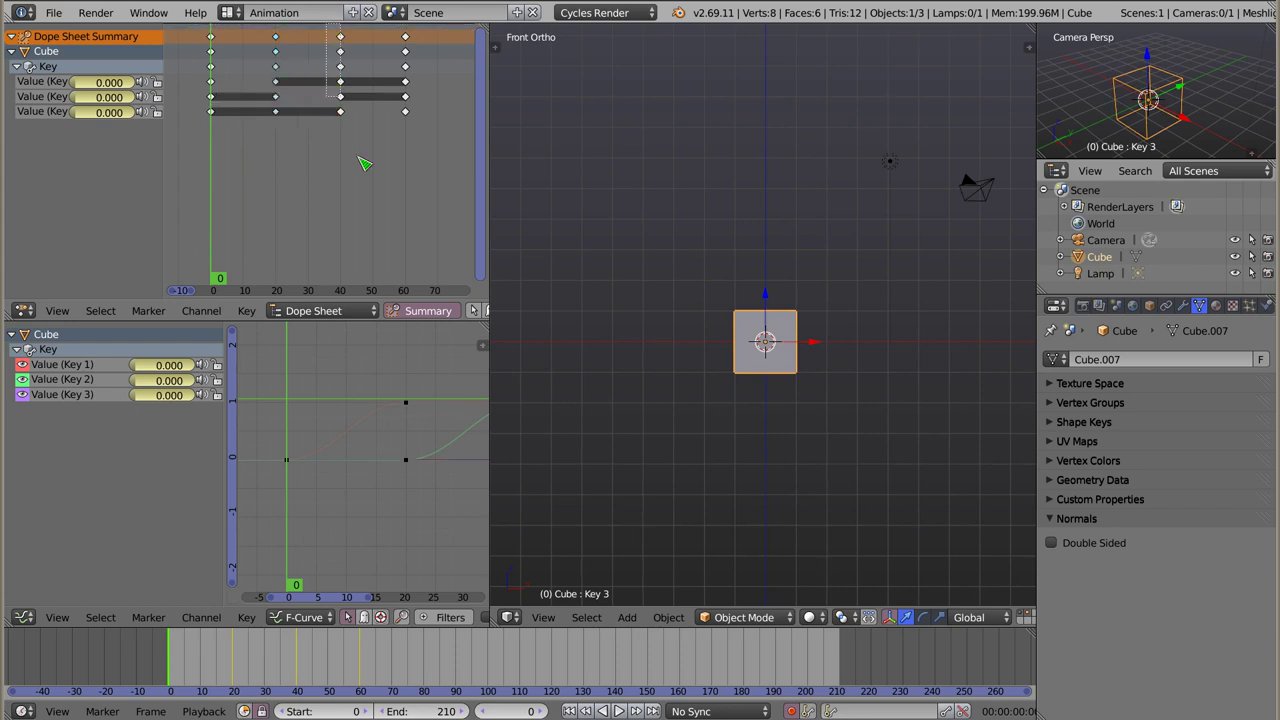
left_click_drag(333, 26, 370, 178)
key("r")
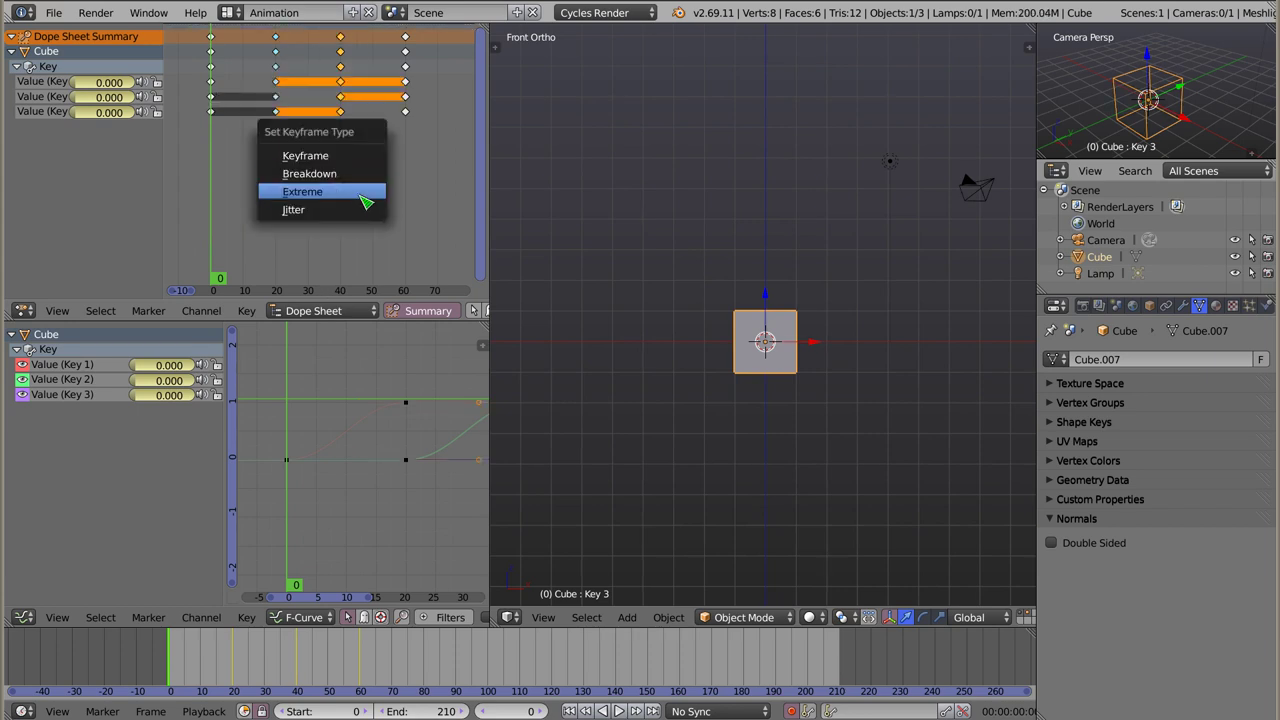
left_click(365, 201)
key("a")
Step: Box-select the frame-60 keyframes, make them Jitter type, and zoom out
key("b")
left_click_drag(392, 28, 425, 158)
key("r")
left_click(415, 168)
key("a")
scroll(340, 115, "down", 2)
scroll(340, 105, "down", 2)
scroll(342, 95, "down", 2)
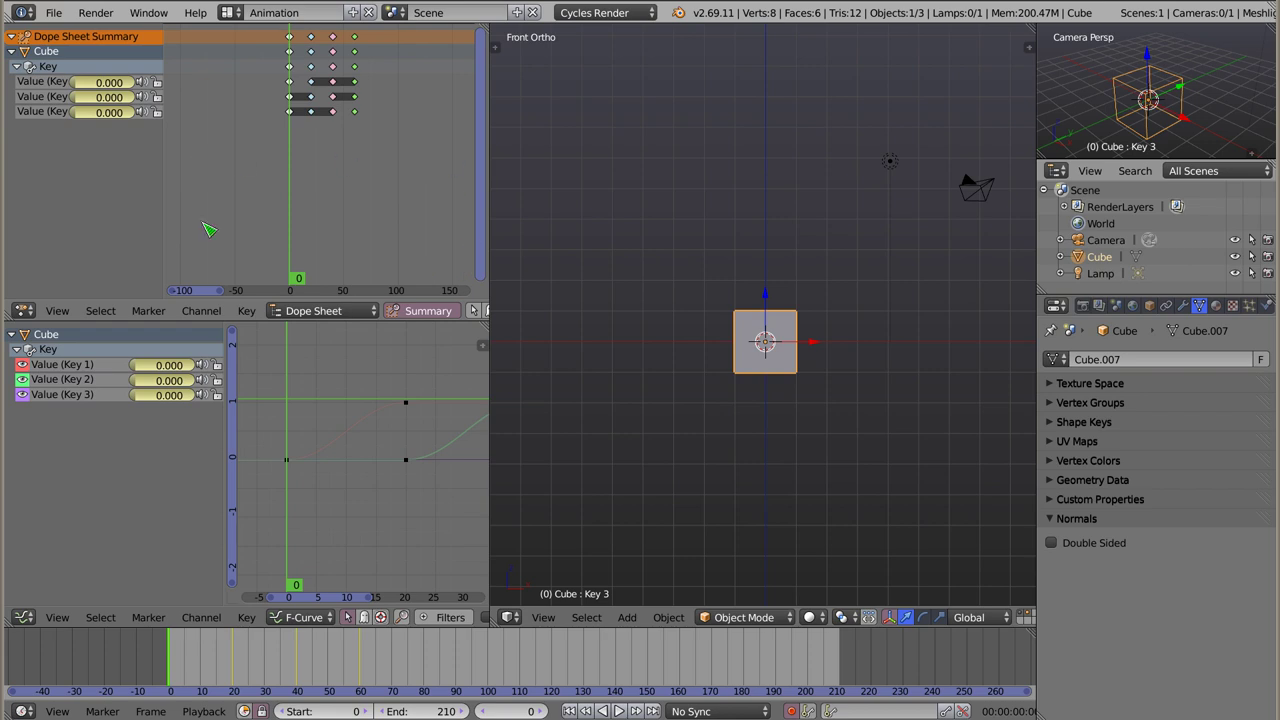
Step: Recentre the keys, widen and heighten the Dope Sheet, and show its Channel menu
middle_click_drag(306, 189, 228, 218)
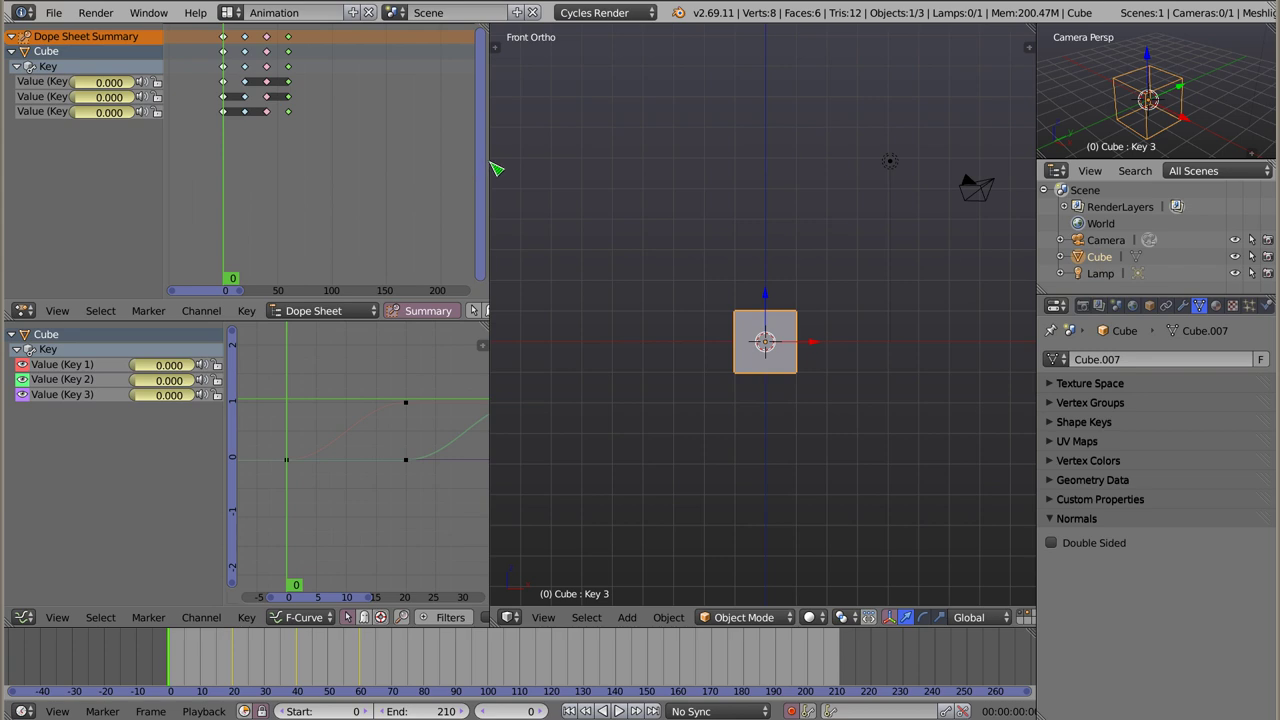
left_click_drag(491, 168, 586, 172)
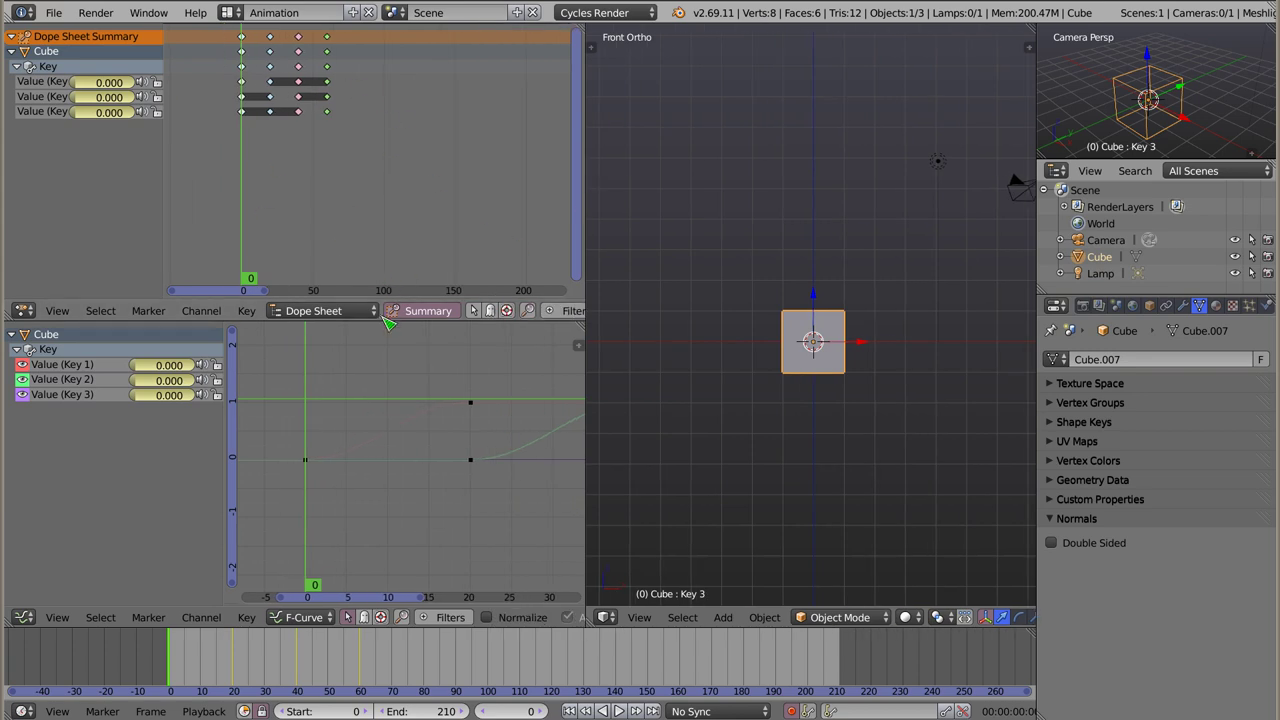
left_click_drag(385, 301, 370, 373)
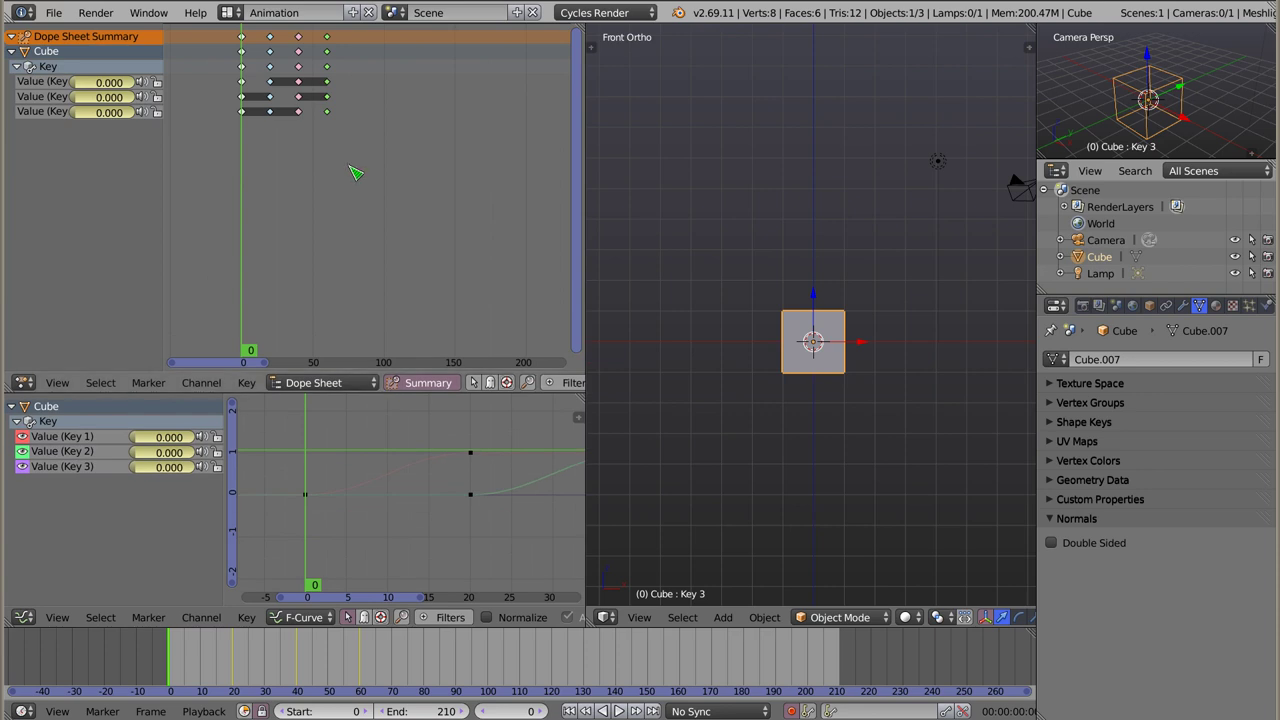
left_click(200, 383)
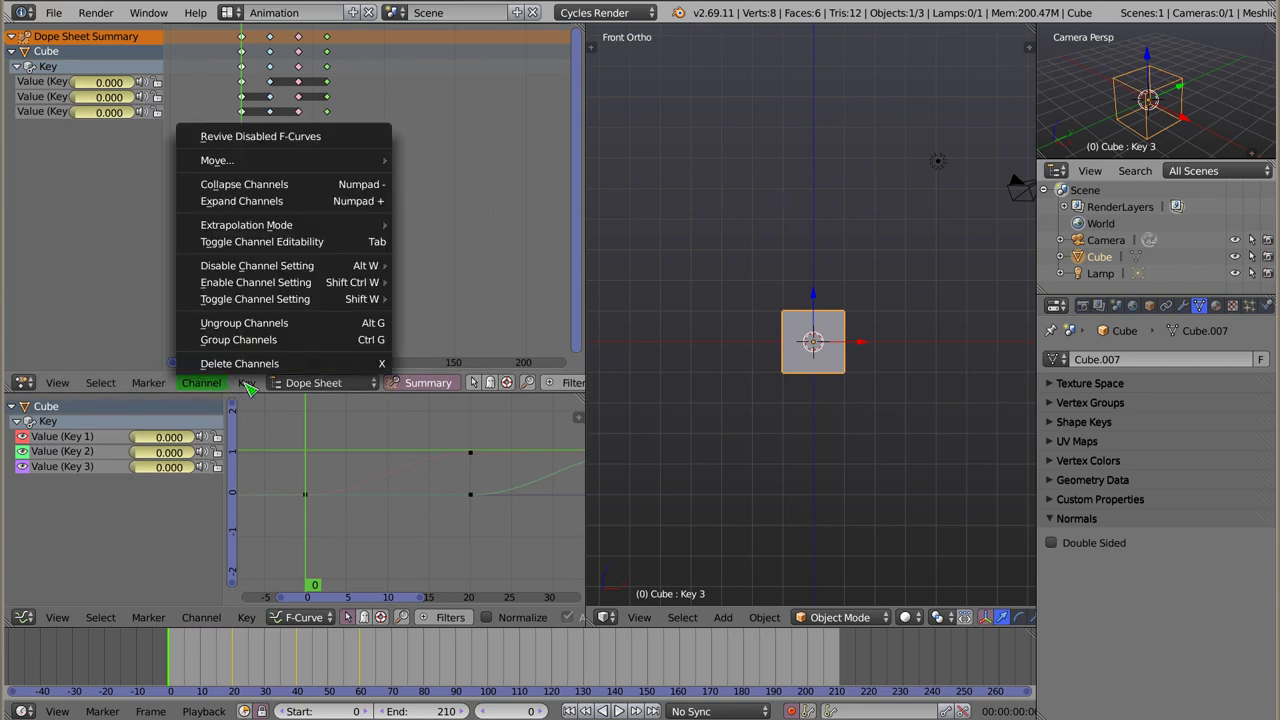